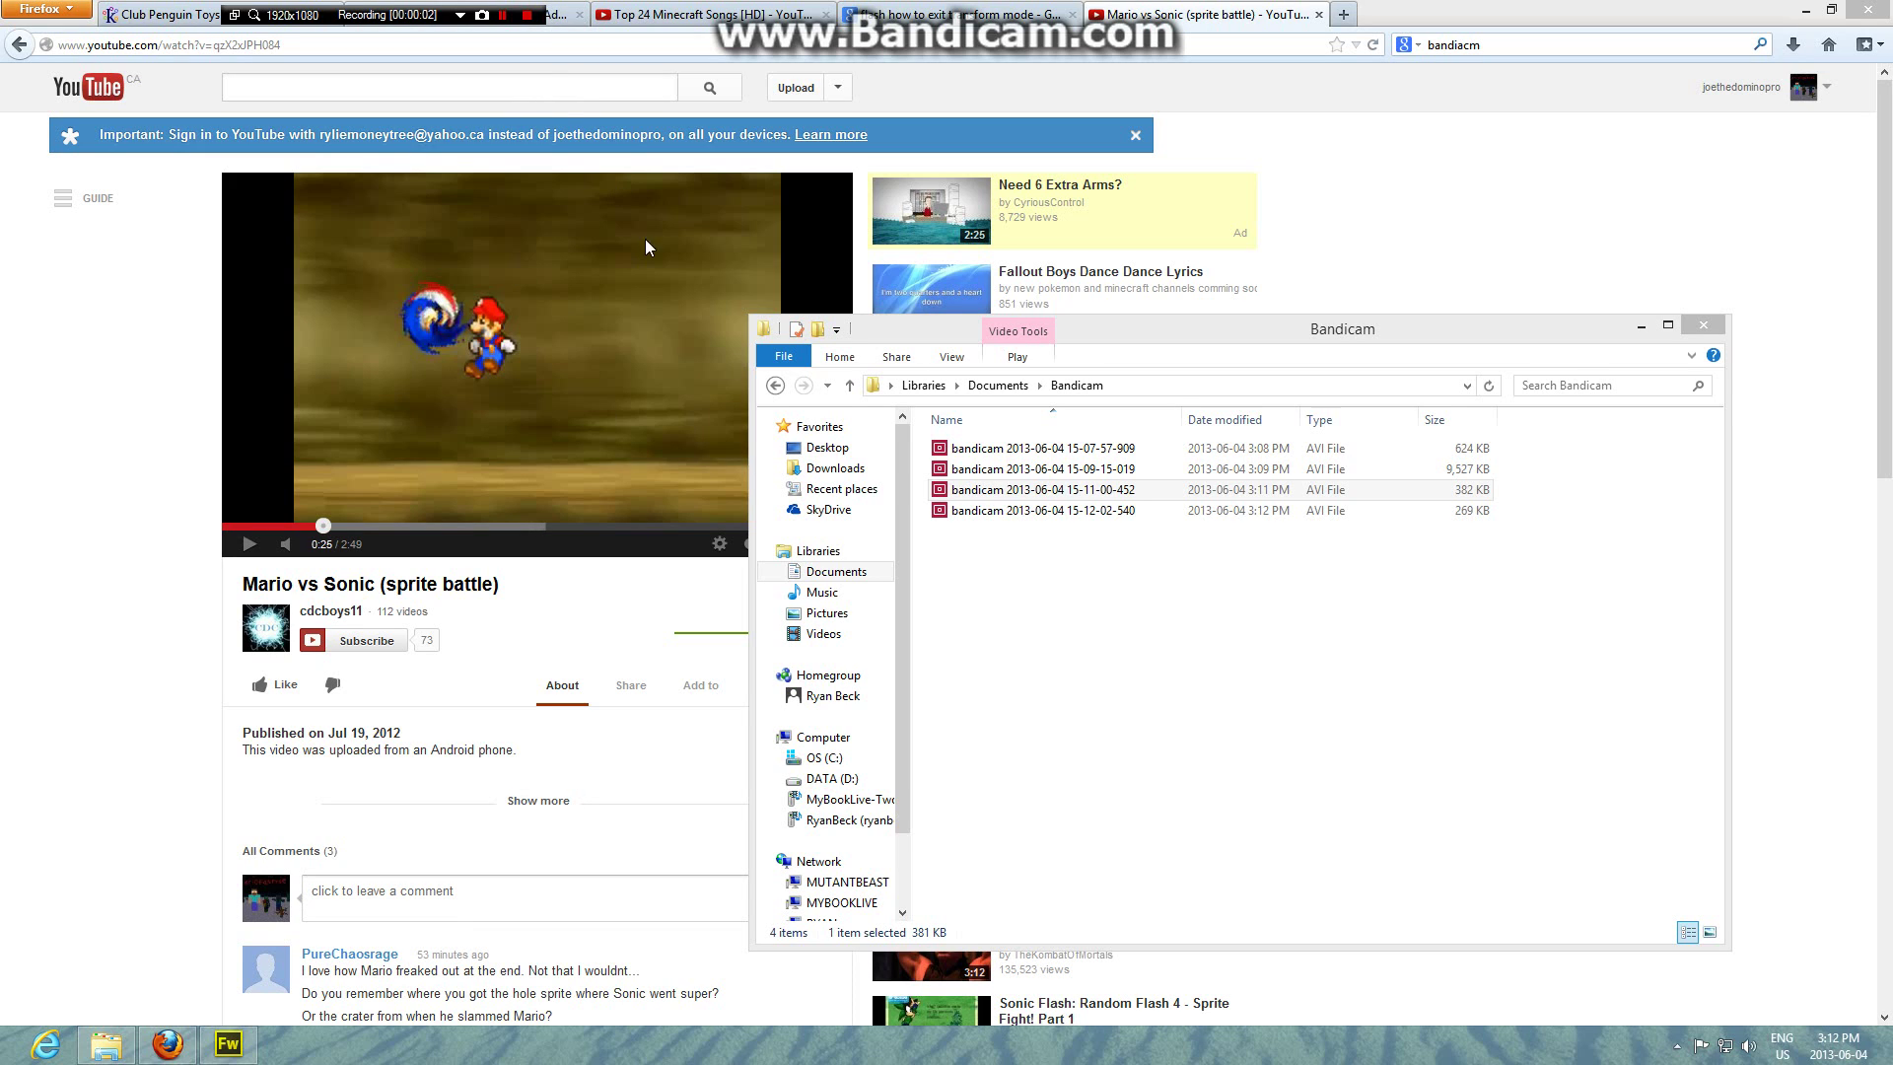
- Minimize the Bandicam recordings folder window to reveal the paused YouTube video
left_click(1641, 325)
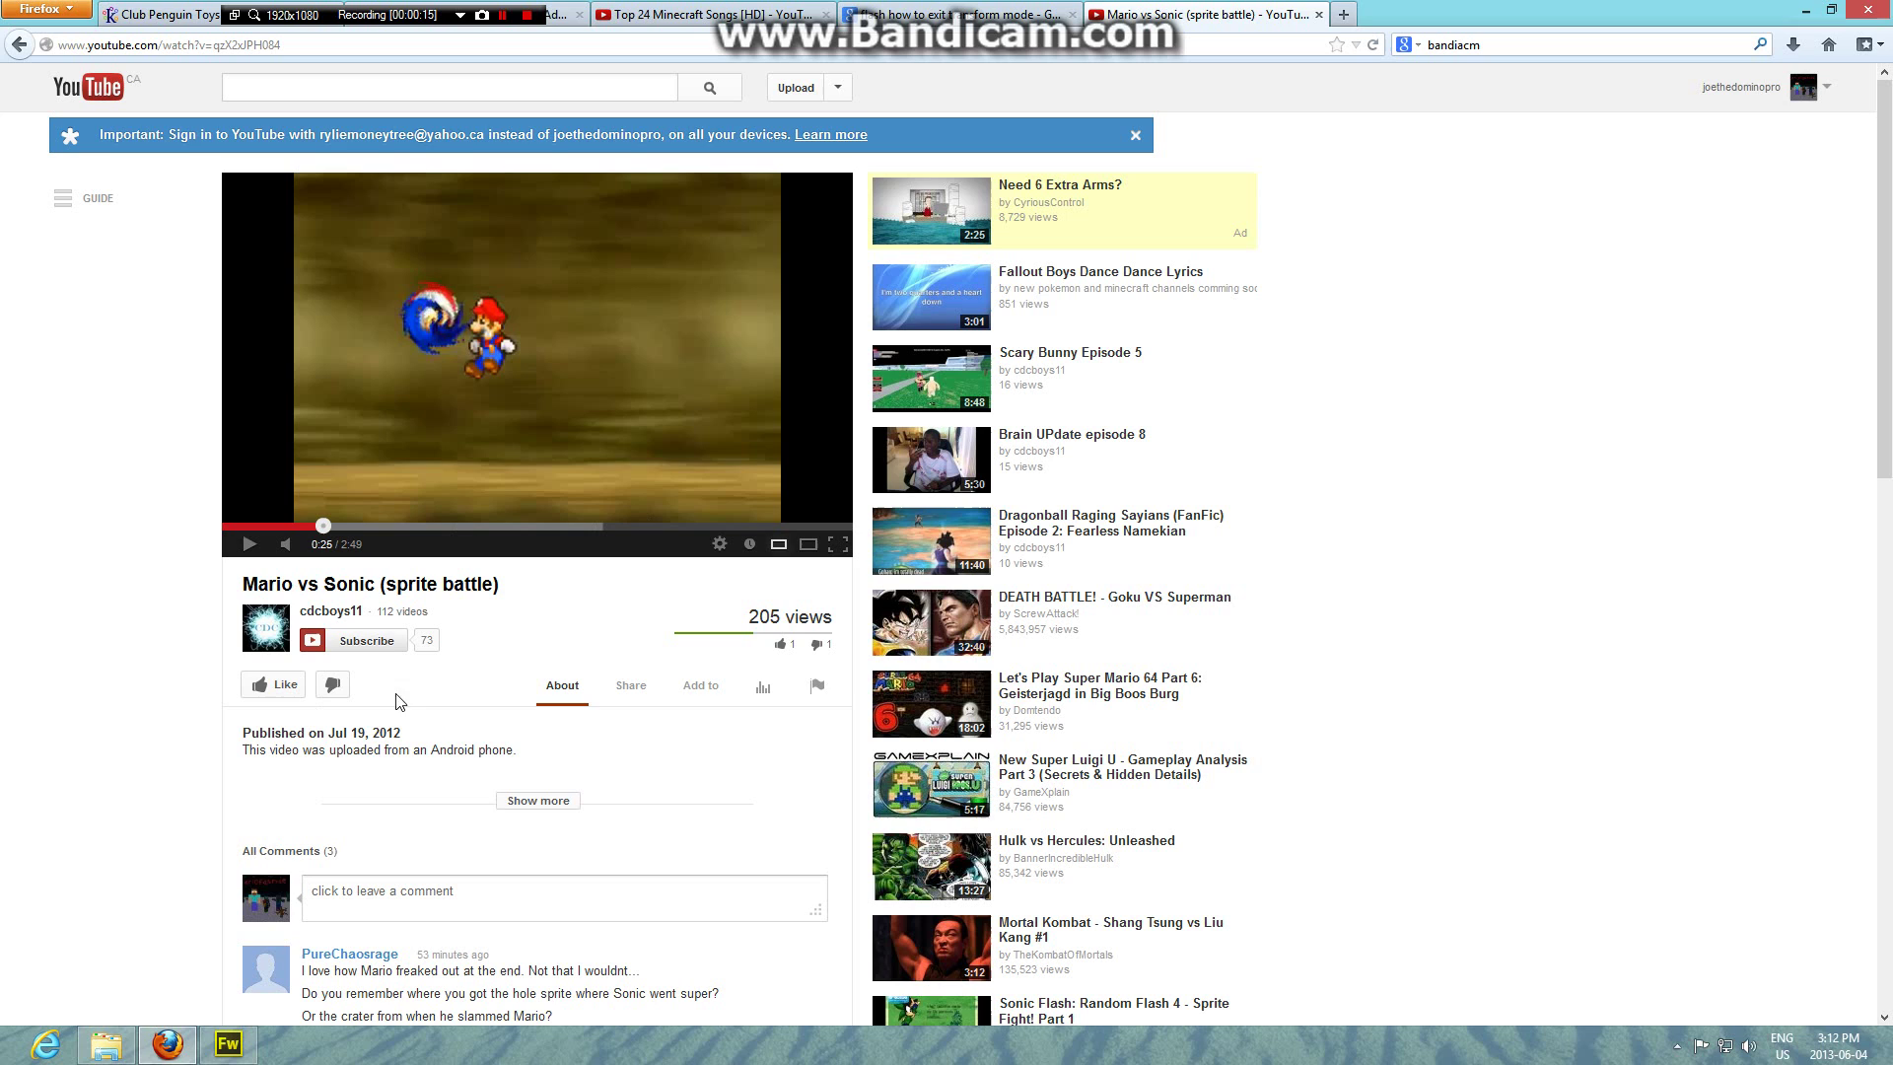
- From the Start screen, launch the Adobe Flash Professional CS6 tile
left_click(6, 1059)
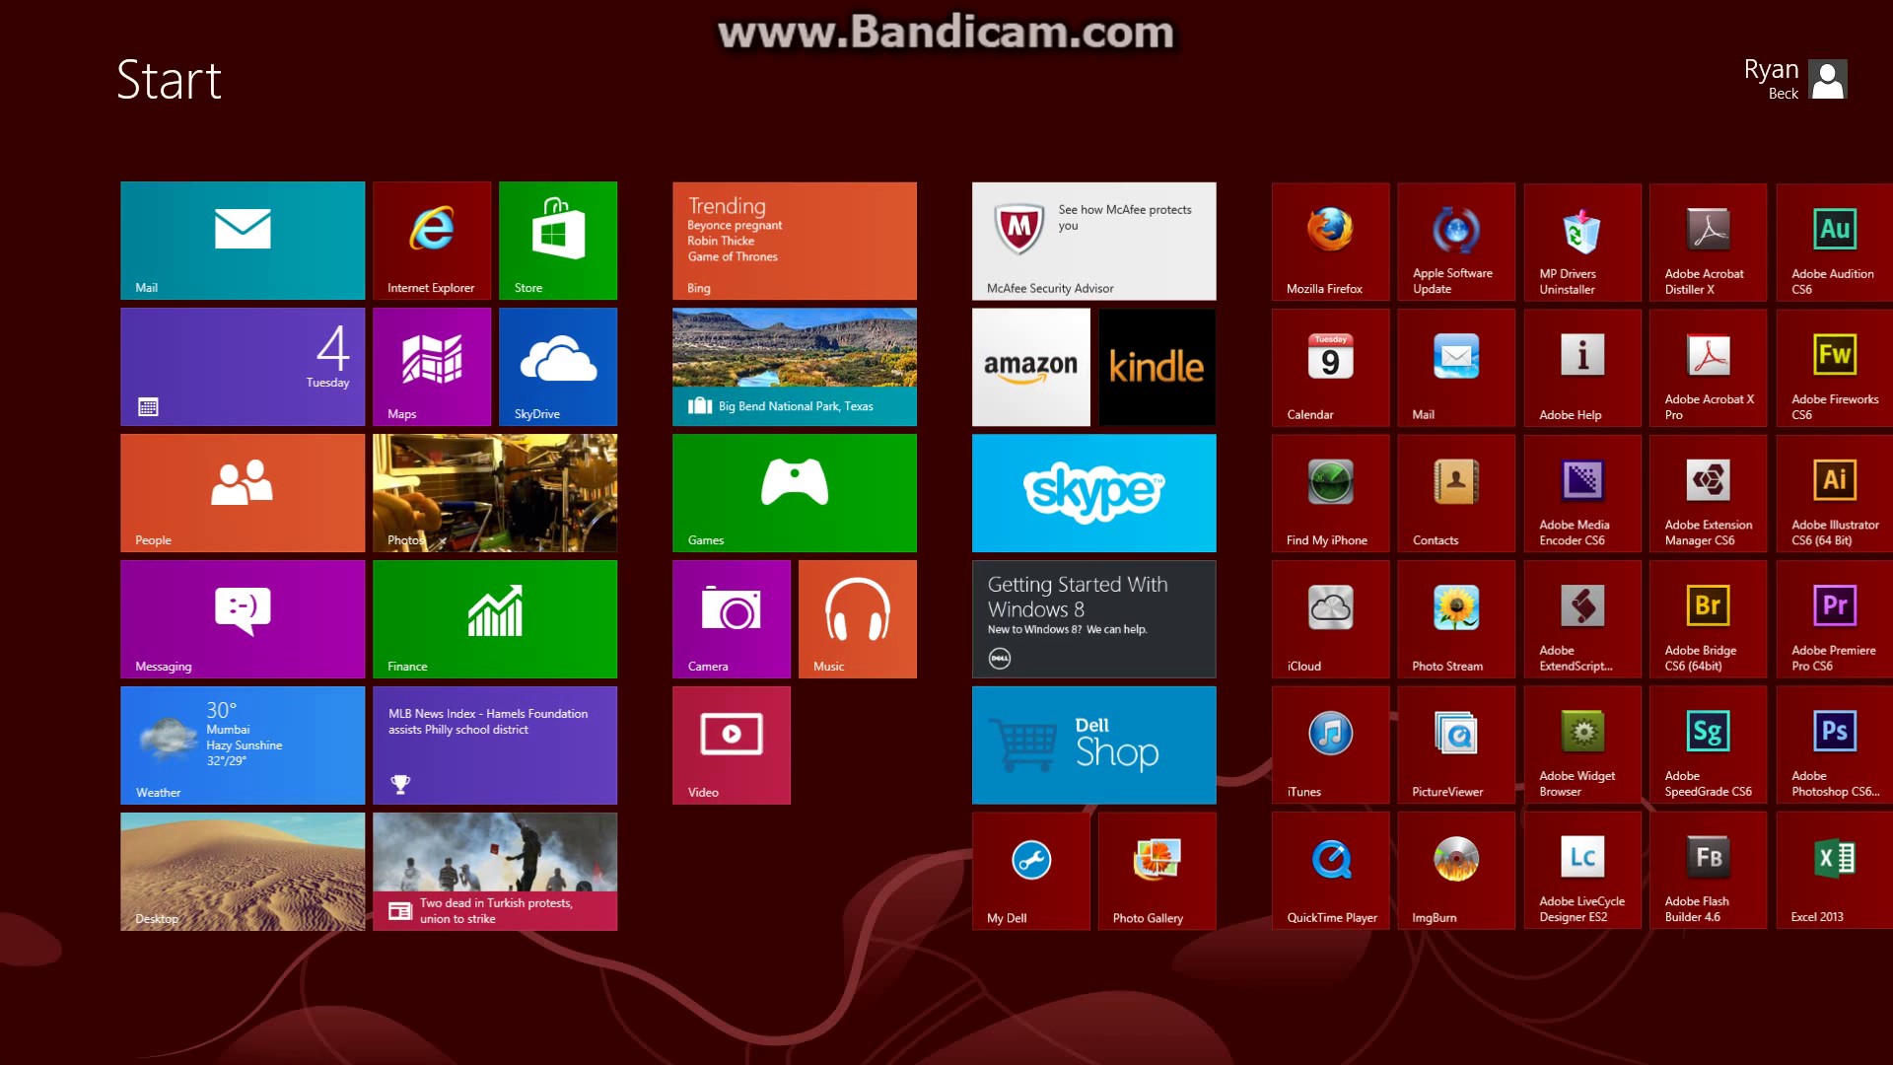
scroll(610, 820, "down", 3)
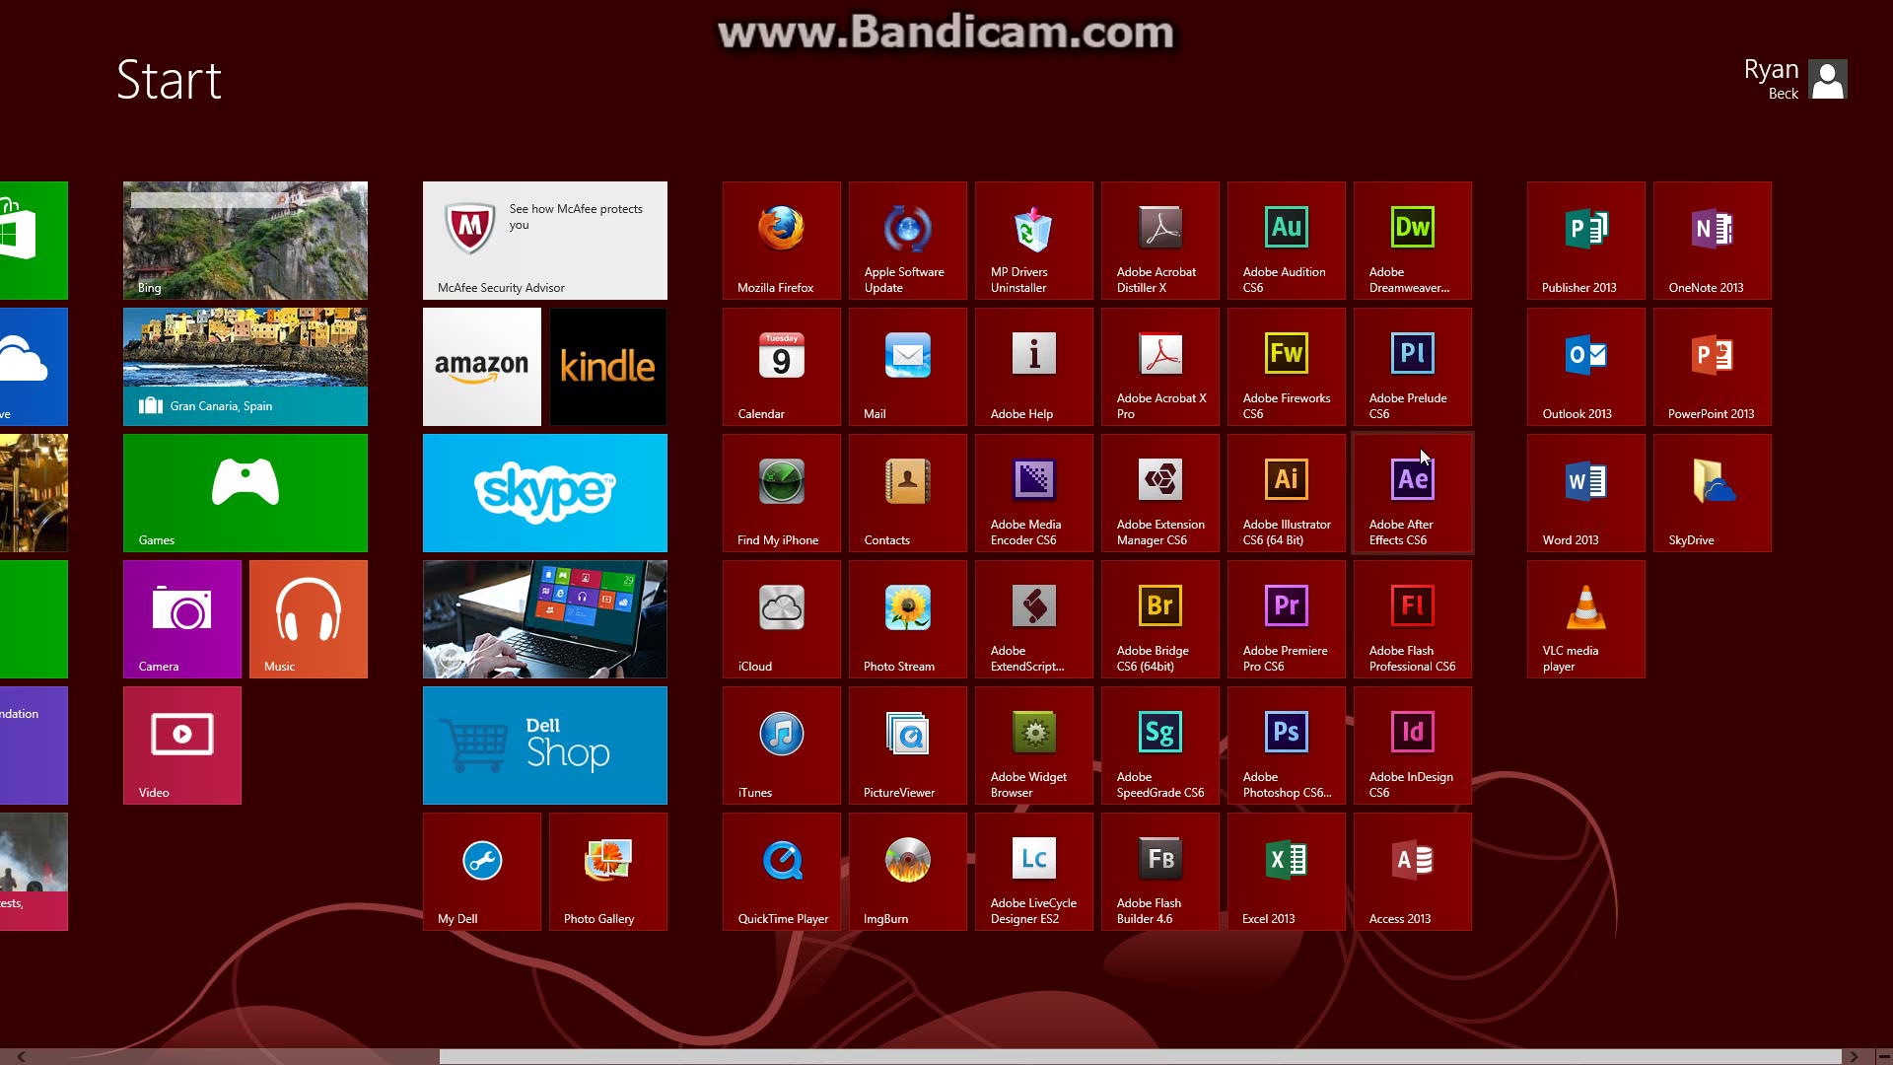
left_click(1405, 616)
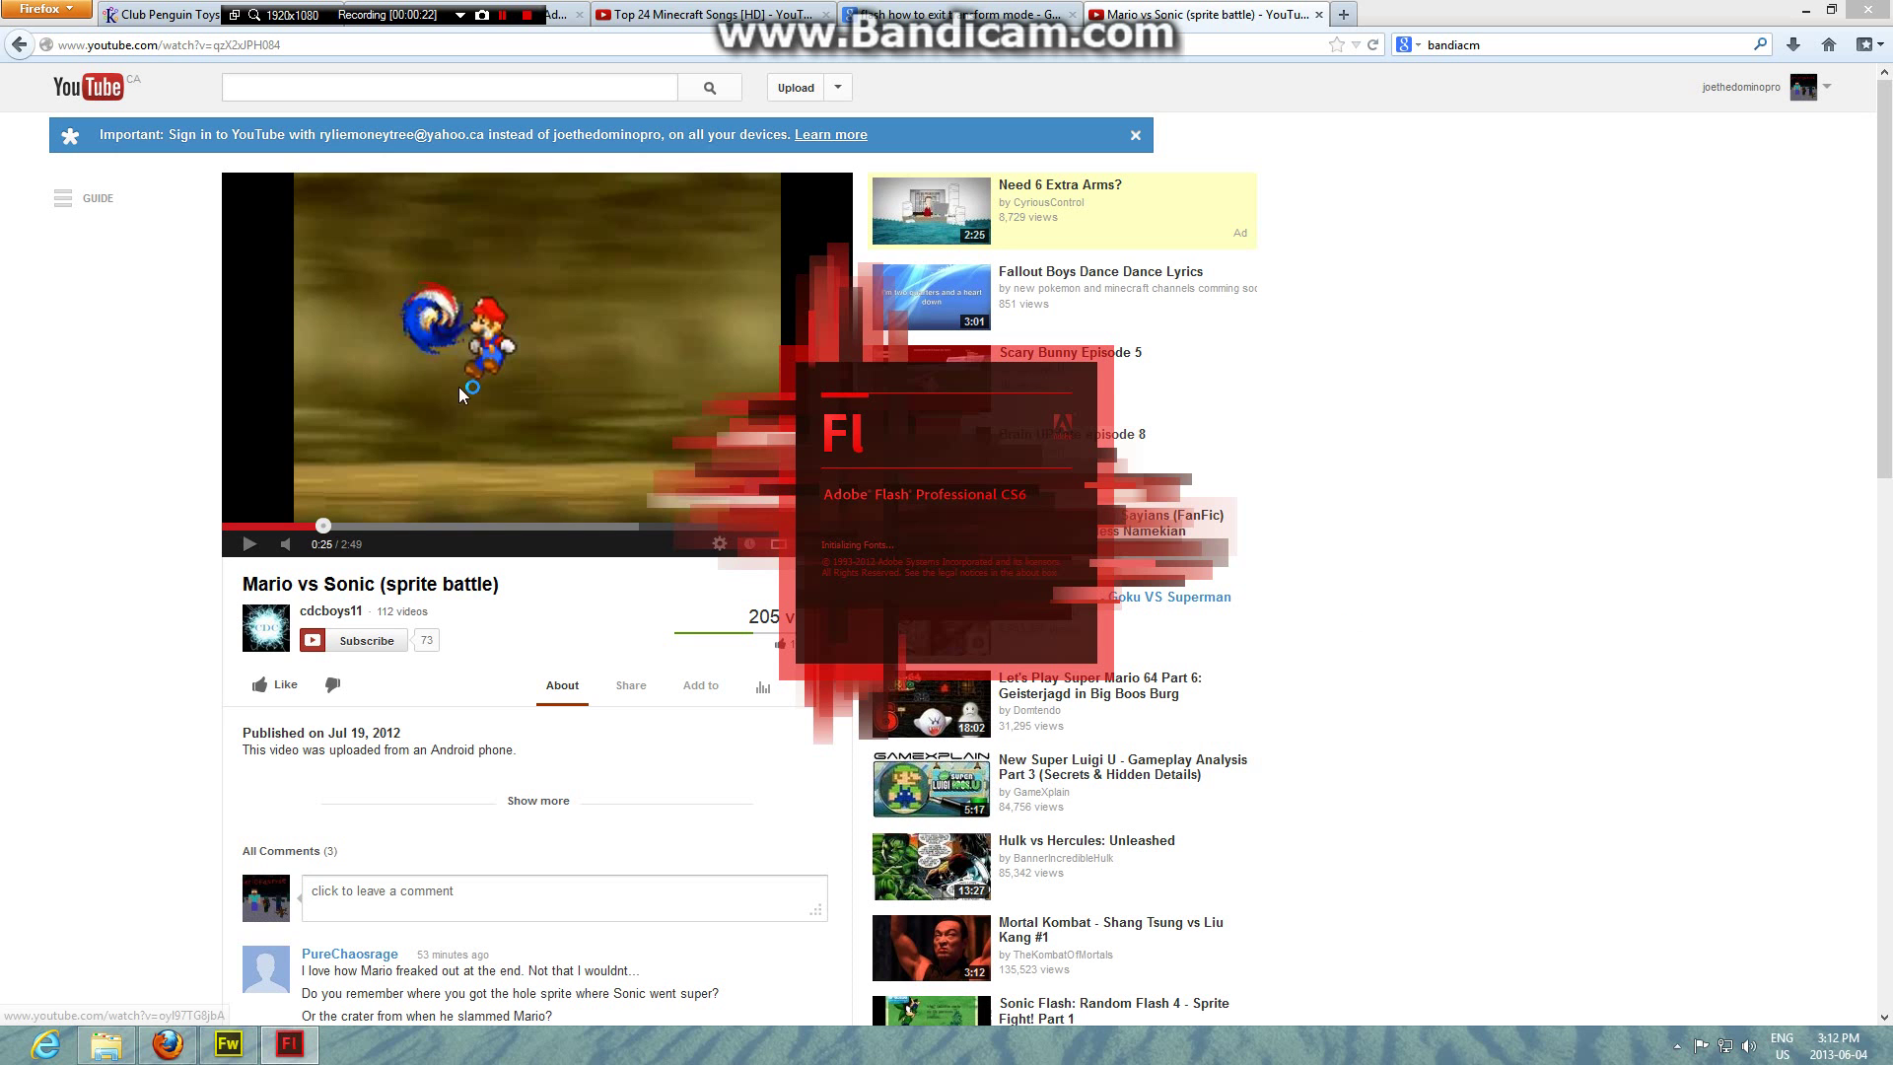
- Create a new ActionScript 3.0 document in Flash, then go back to Fireworks
left_click(227, 1045)
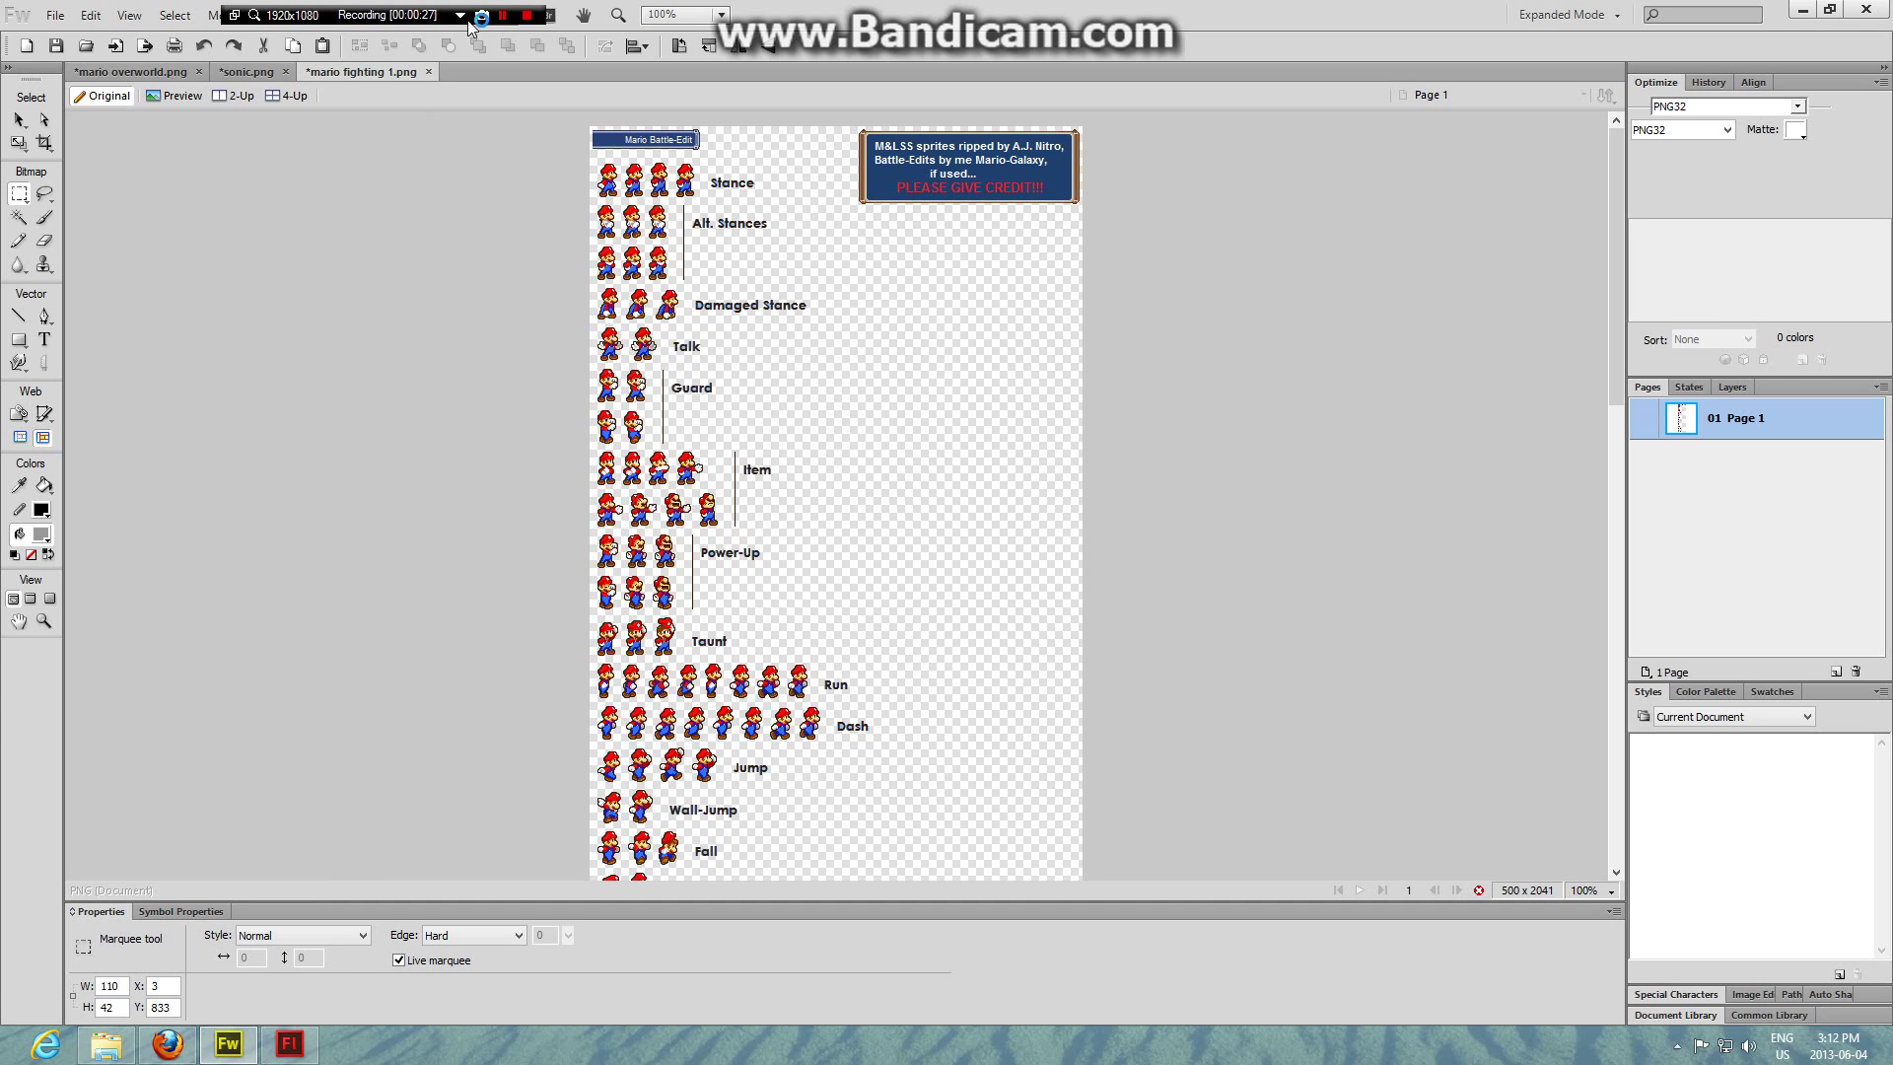
left_click(306, 1049)
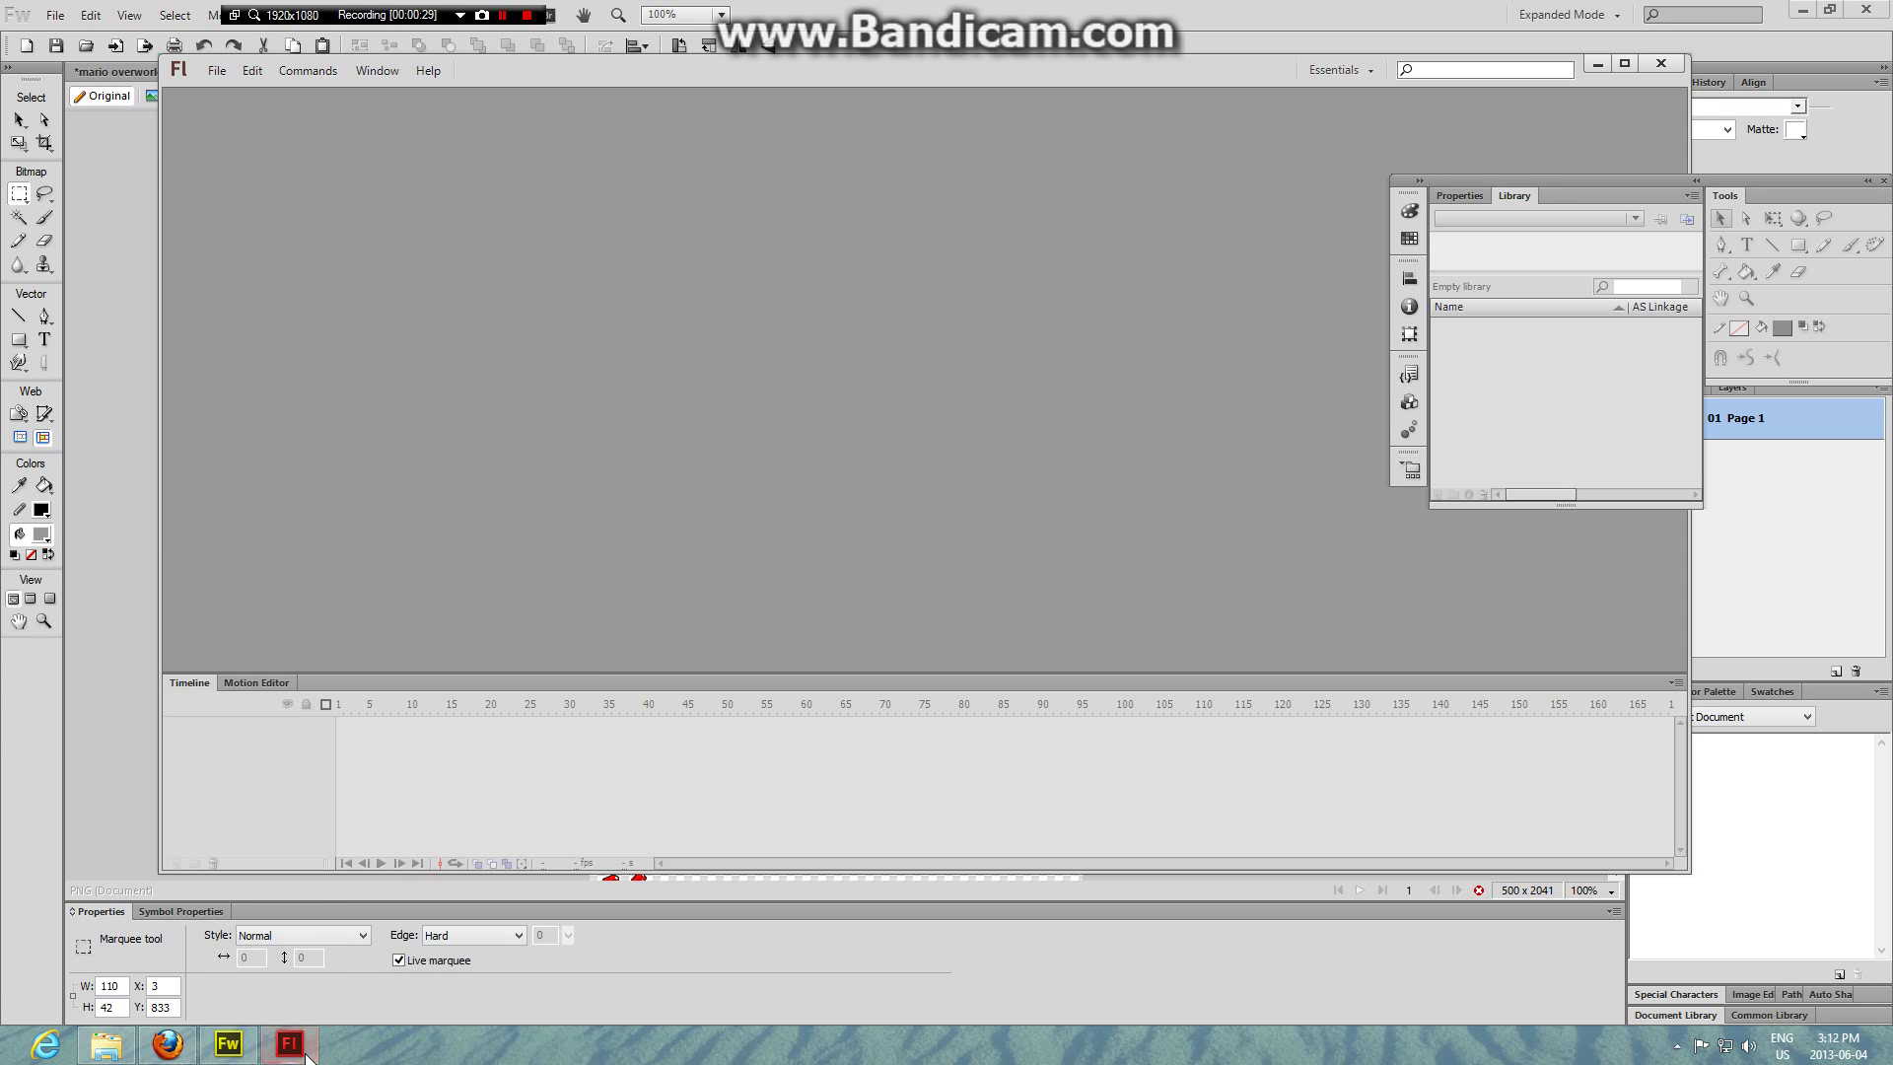
left_click(897, 237)
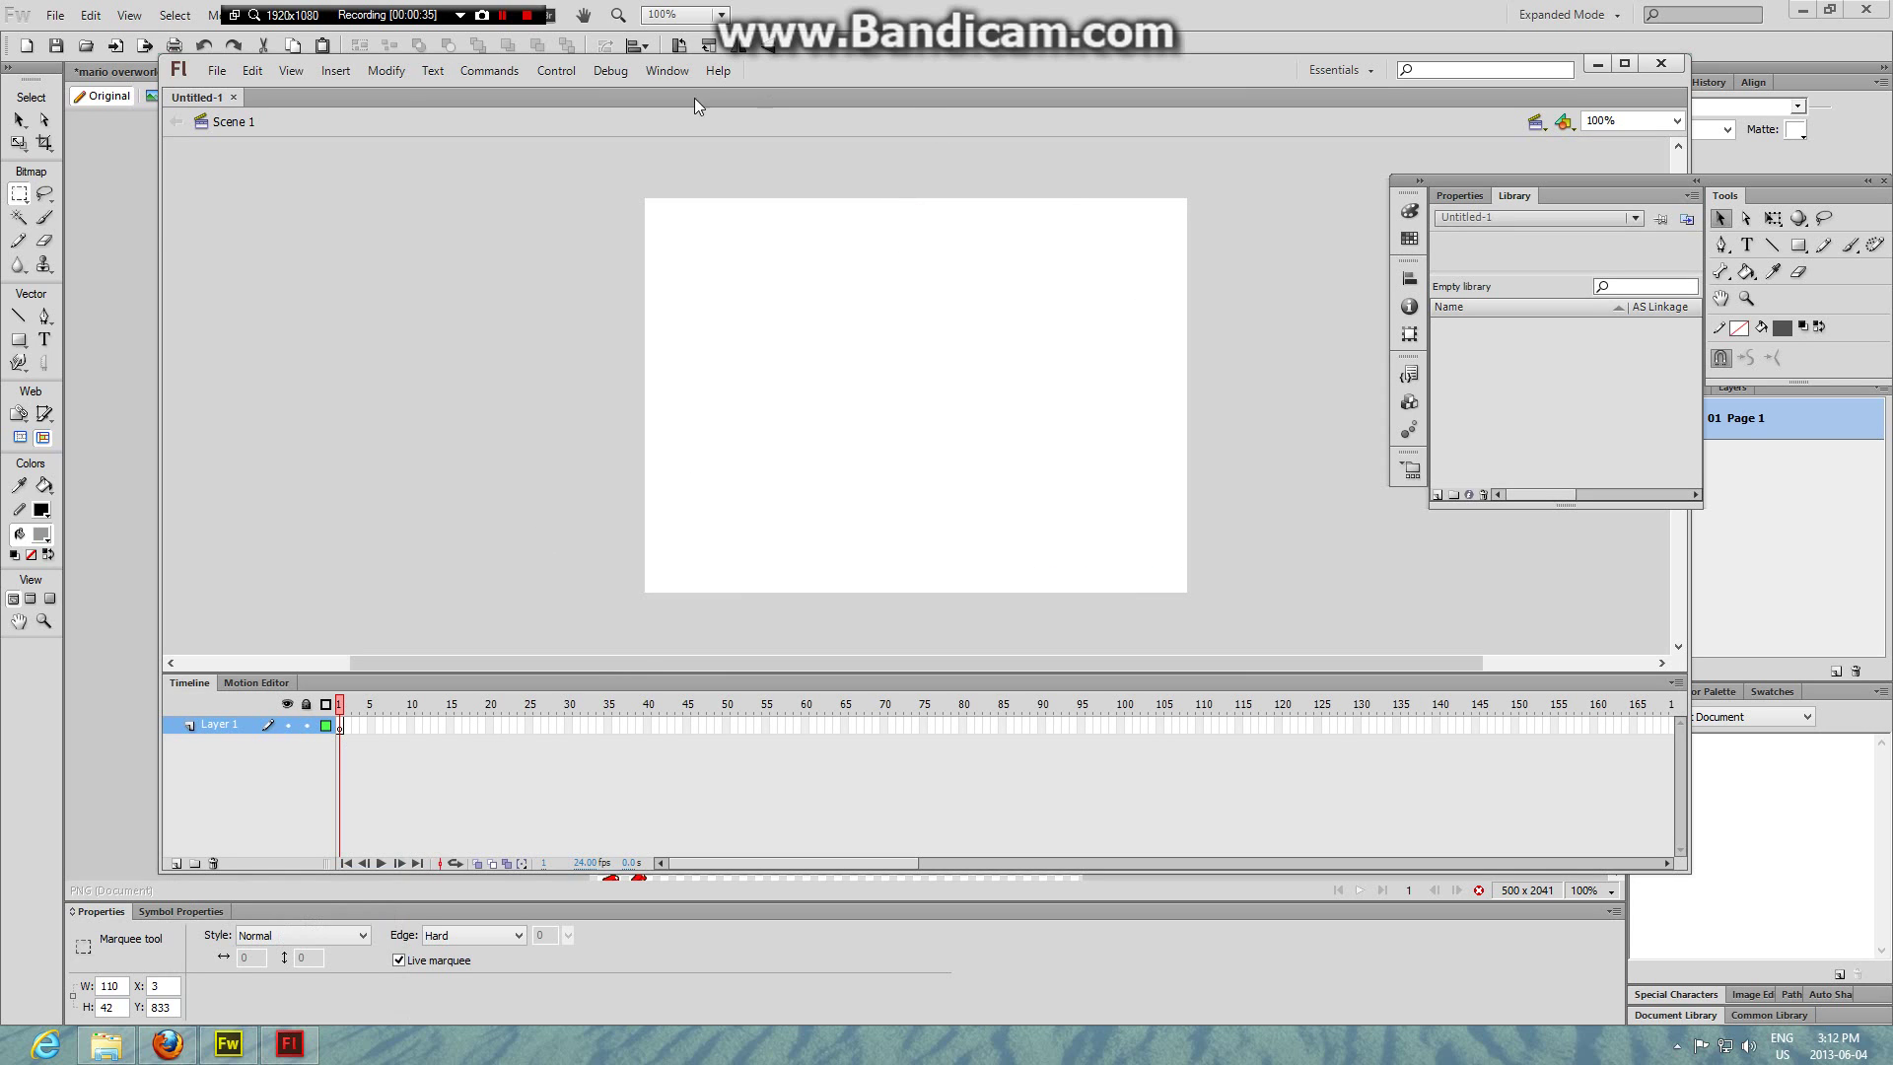
left_click(106, 236)
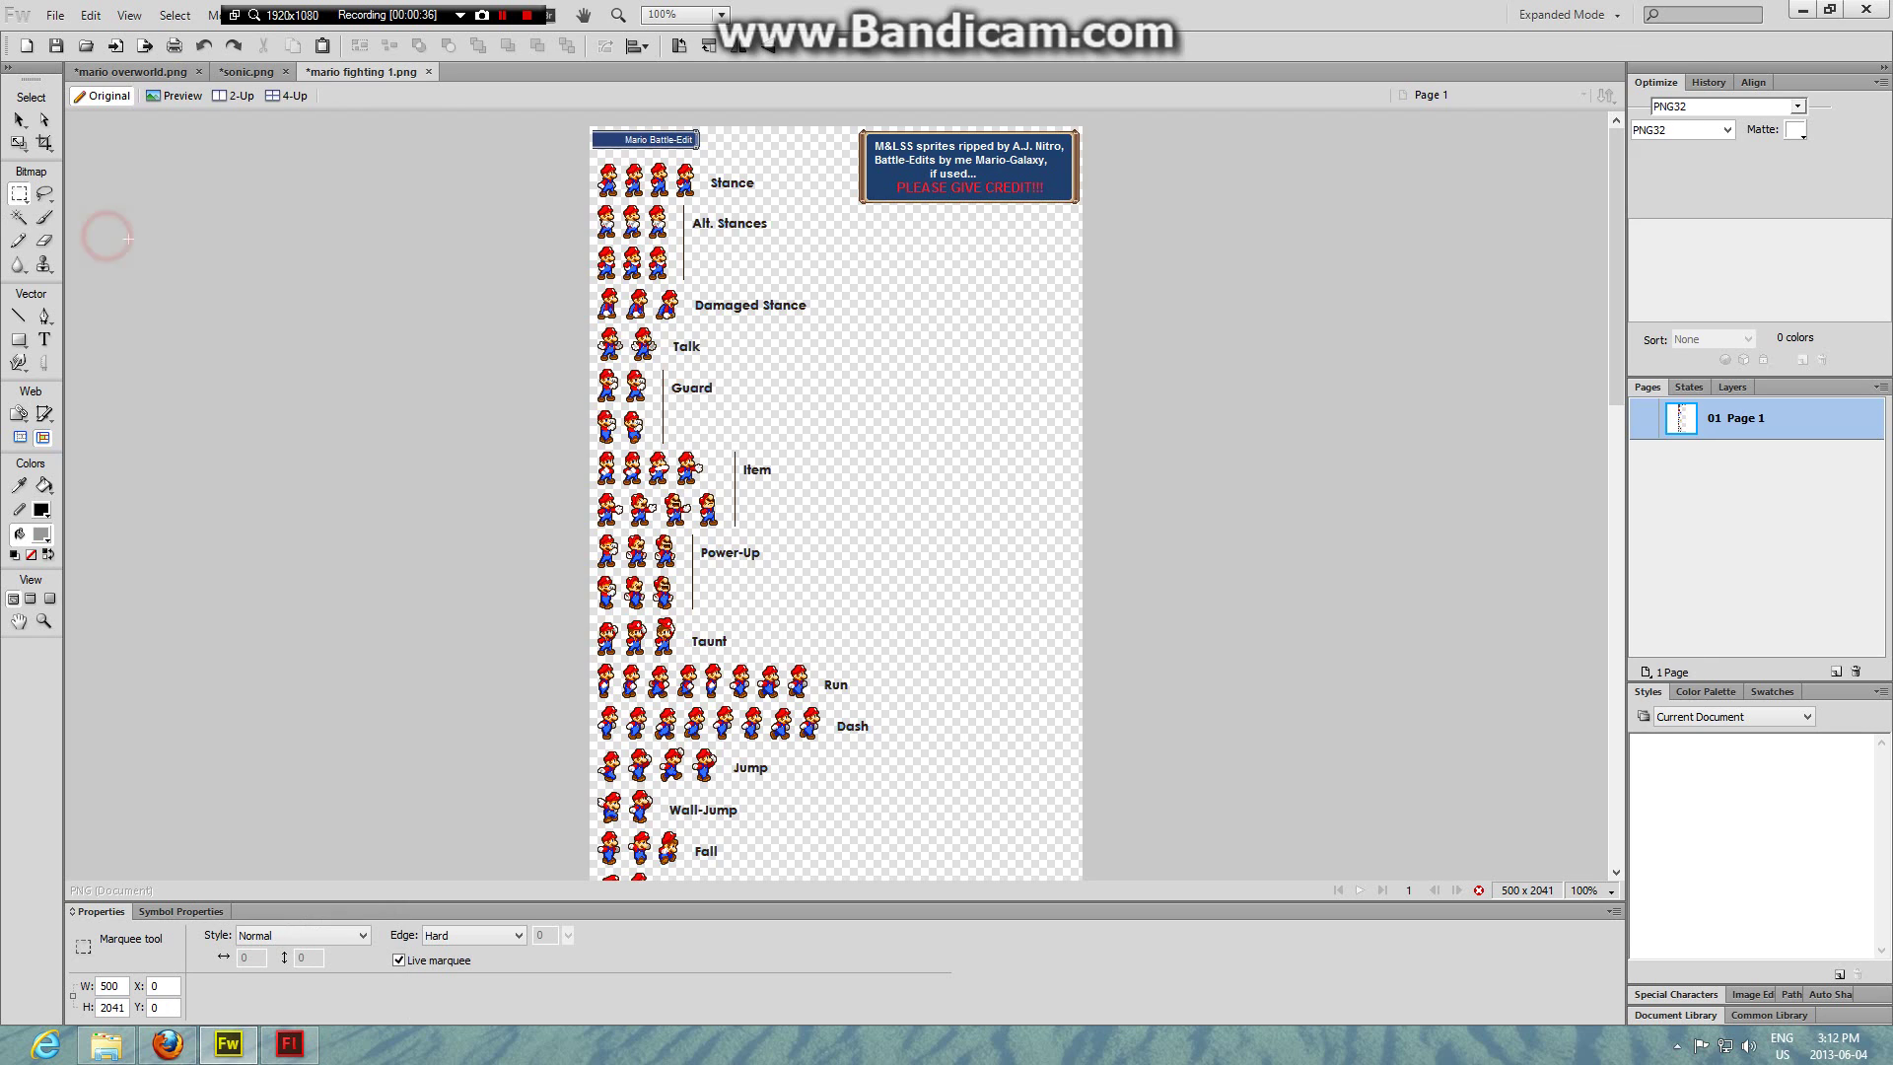
- Switch to mario overworld.png and marquee the row of Spinning Mario sprites
left_click(133, 71)
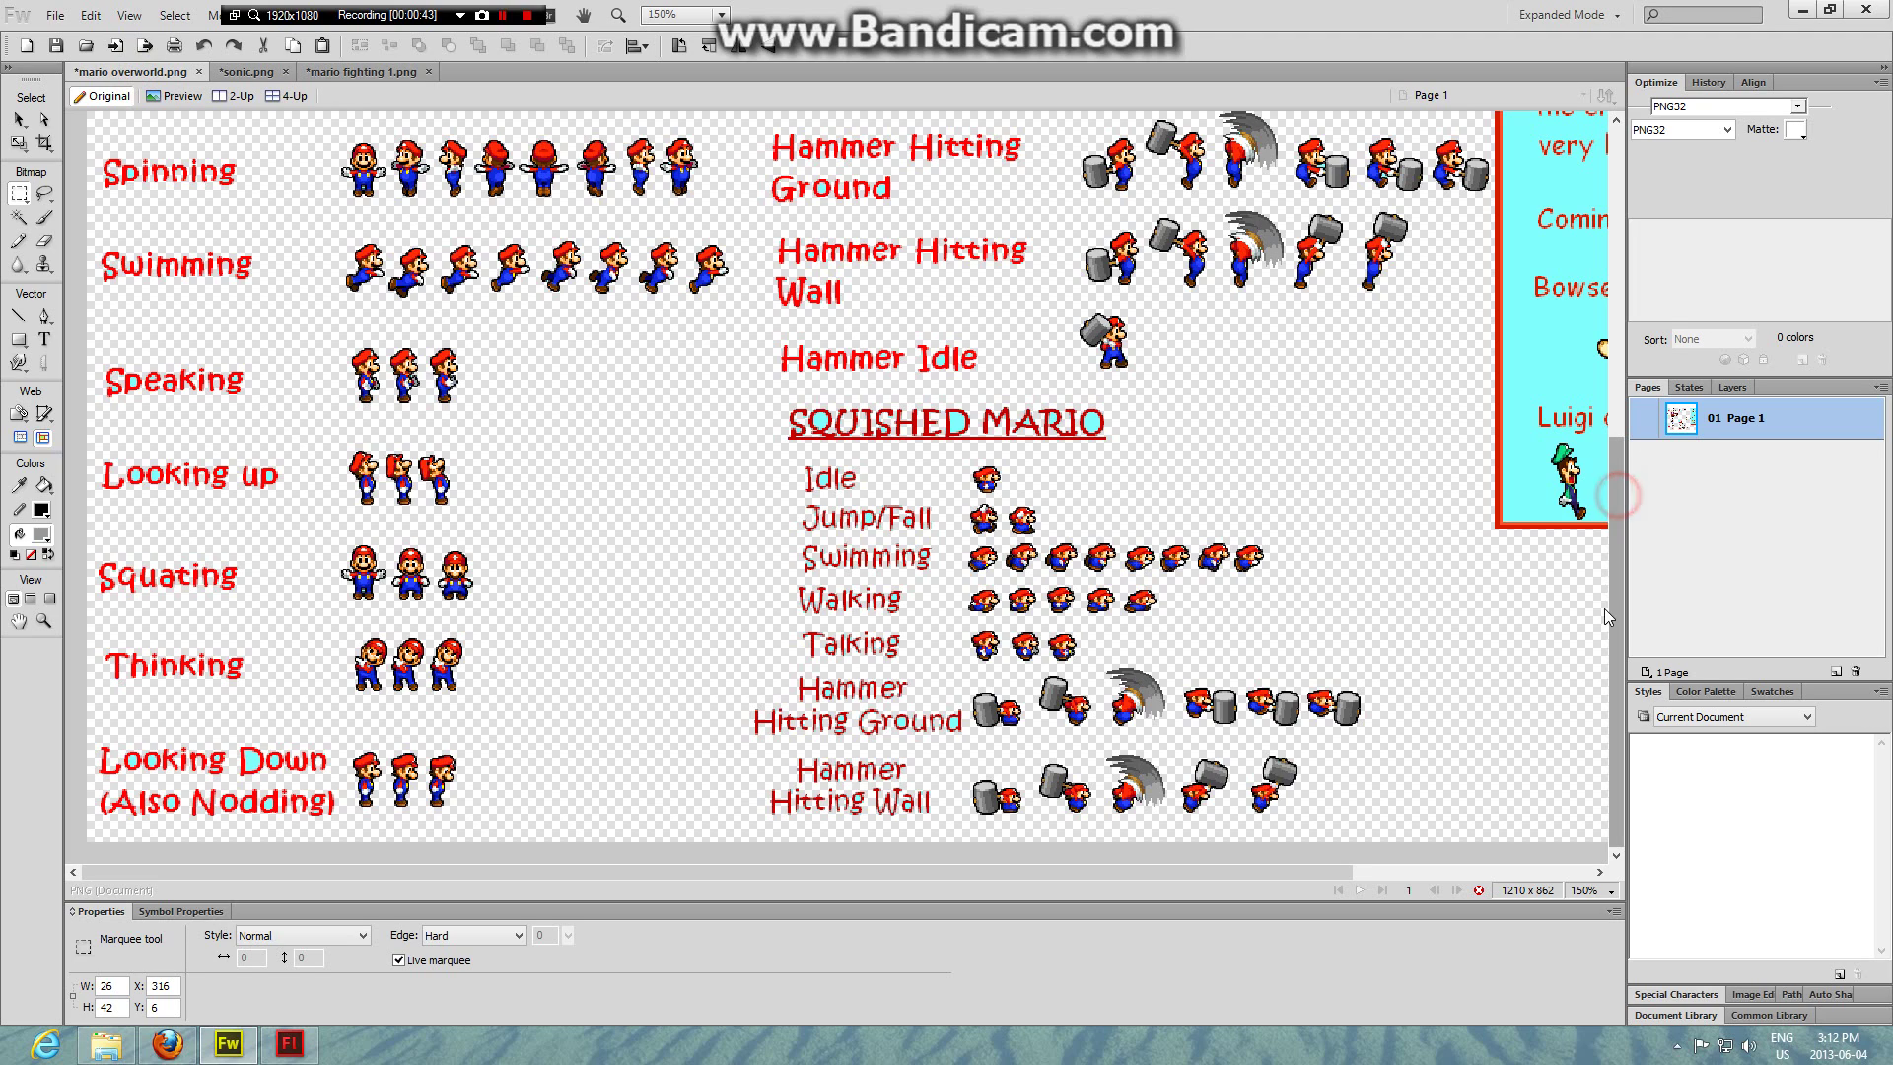
left_click_drag(1605, 607, 1628, 511)
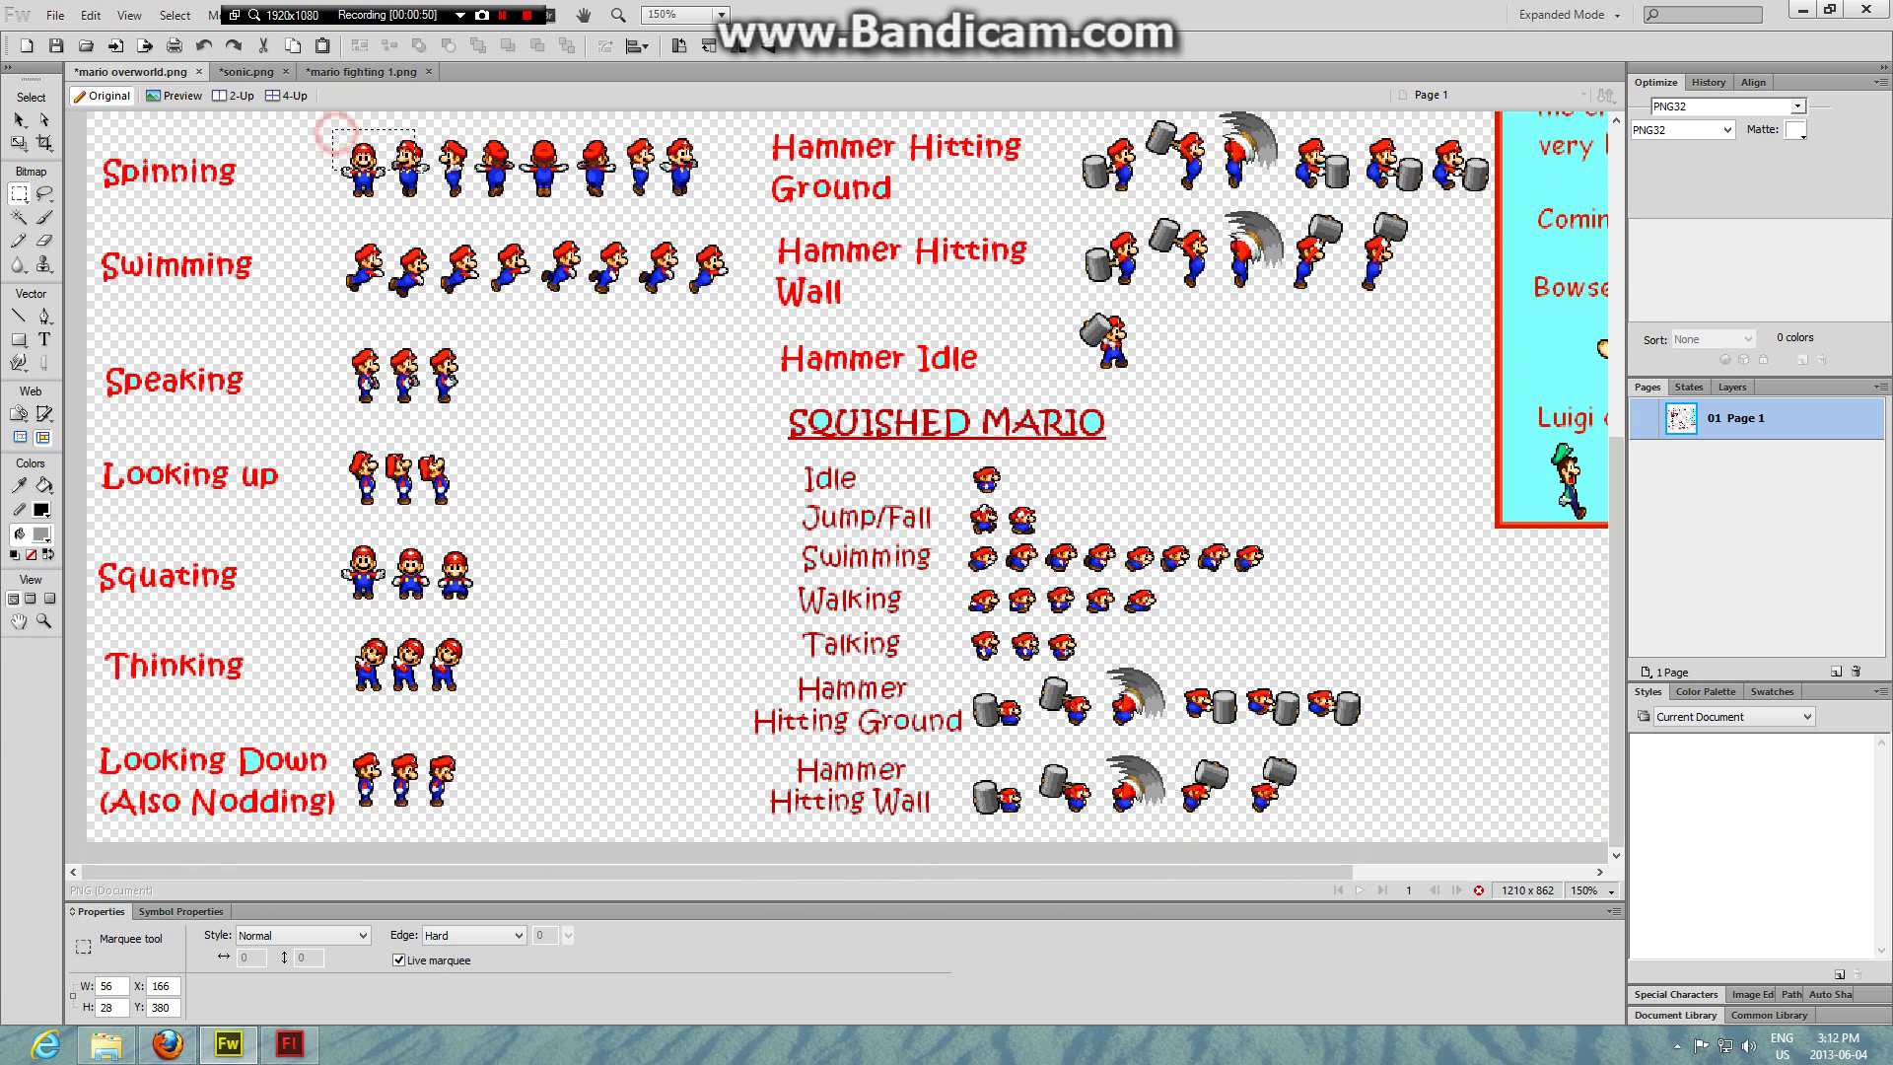
left_click_drag(332, 129, 727, 244)
- Undo the accidental delete of the sprites and reselect the whole Spinning row more generously
key("Delete")
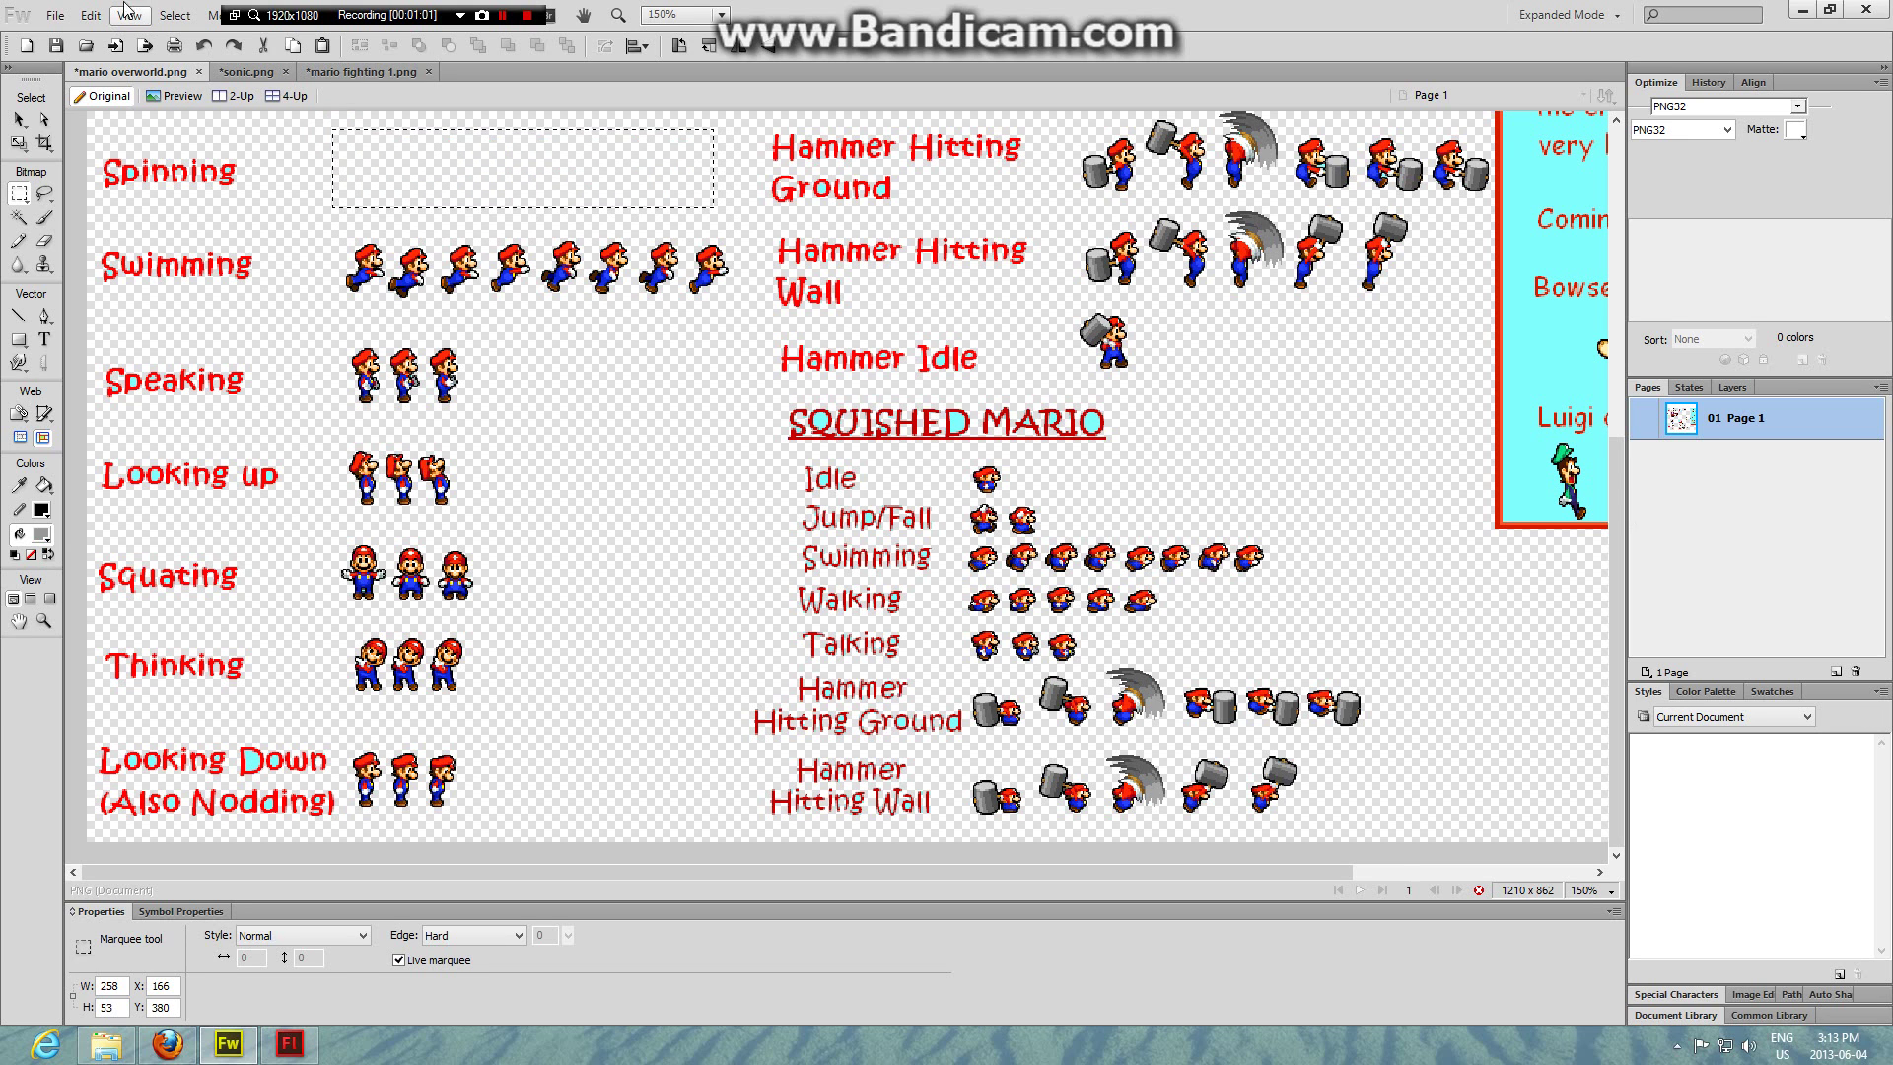
left_click(91, 14)
left_click(108, 43)
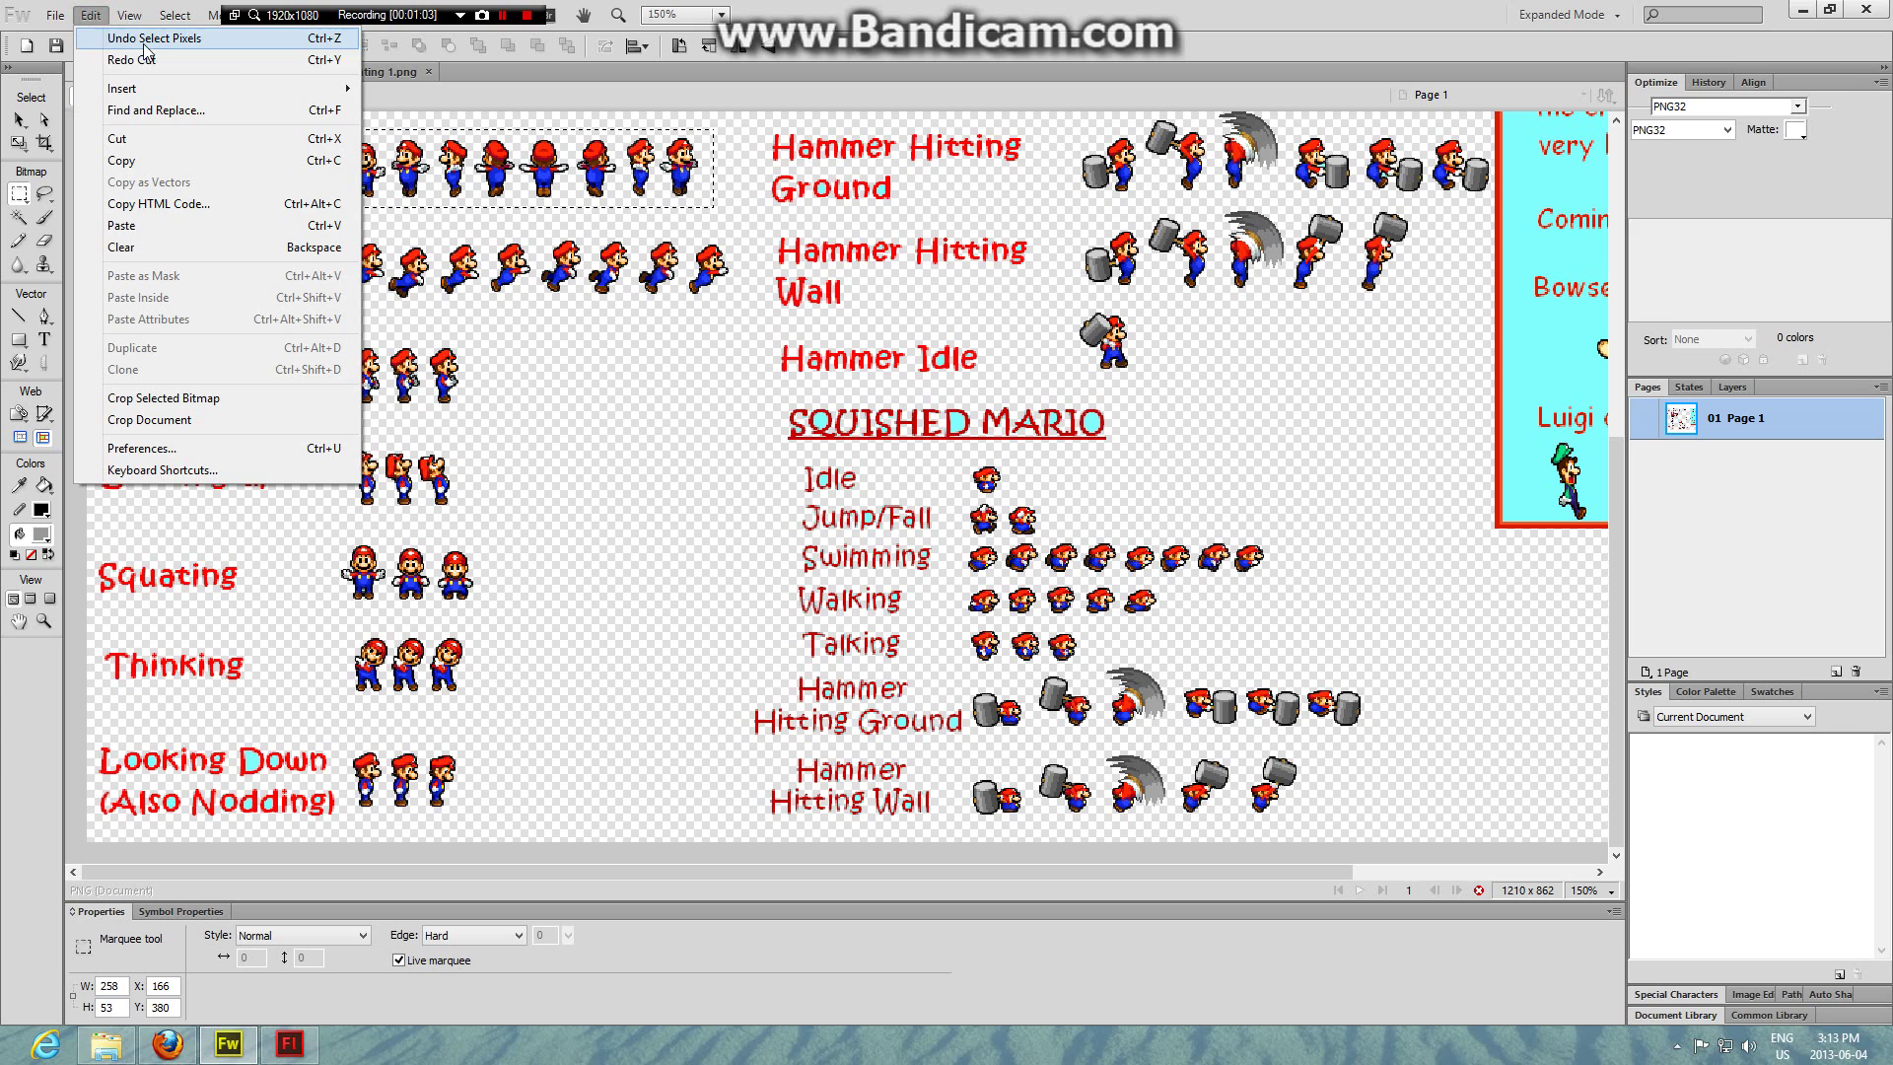
left_click(746, 148)
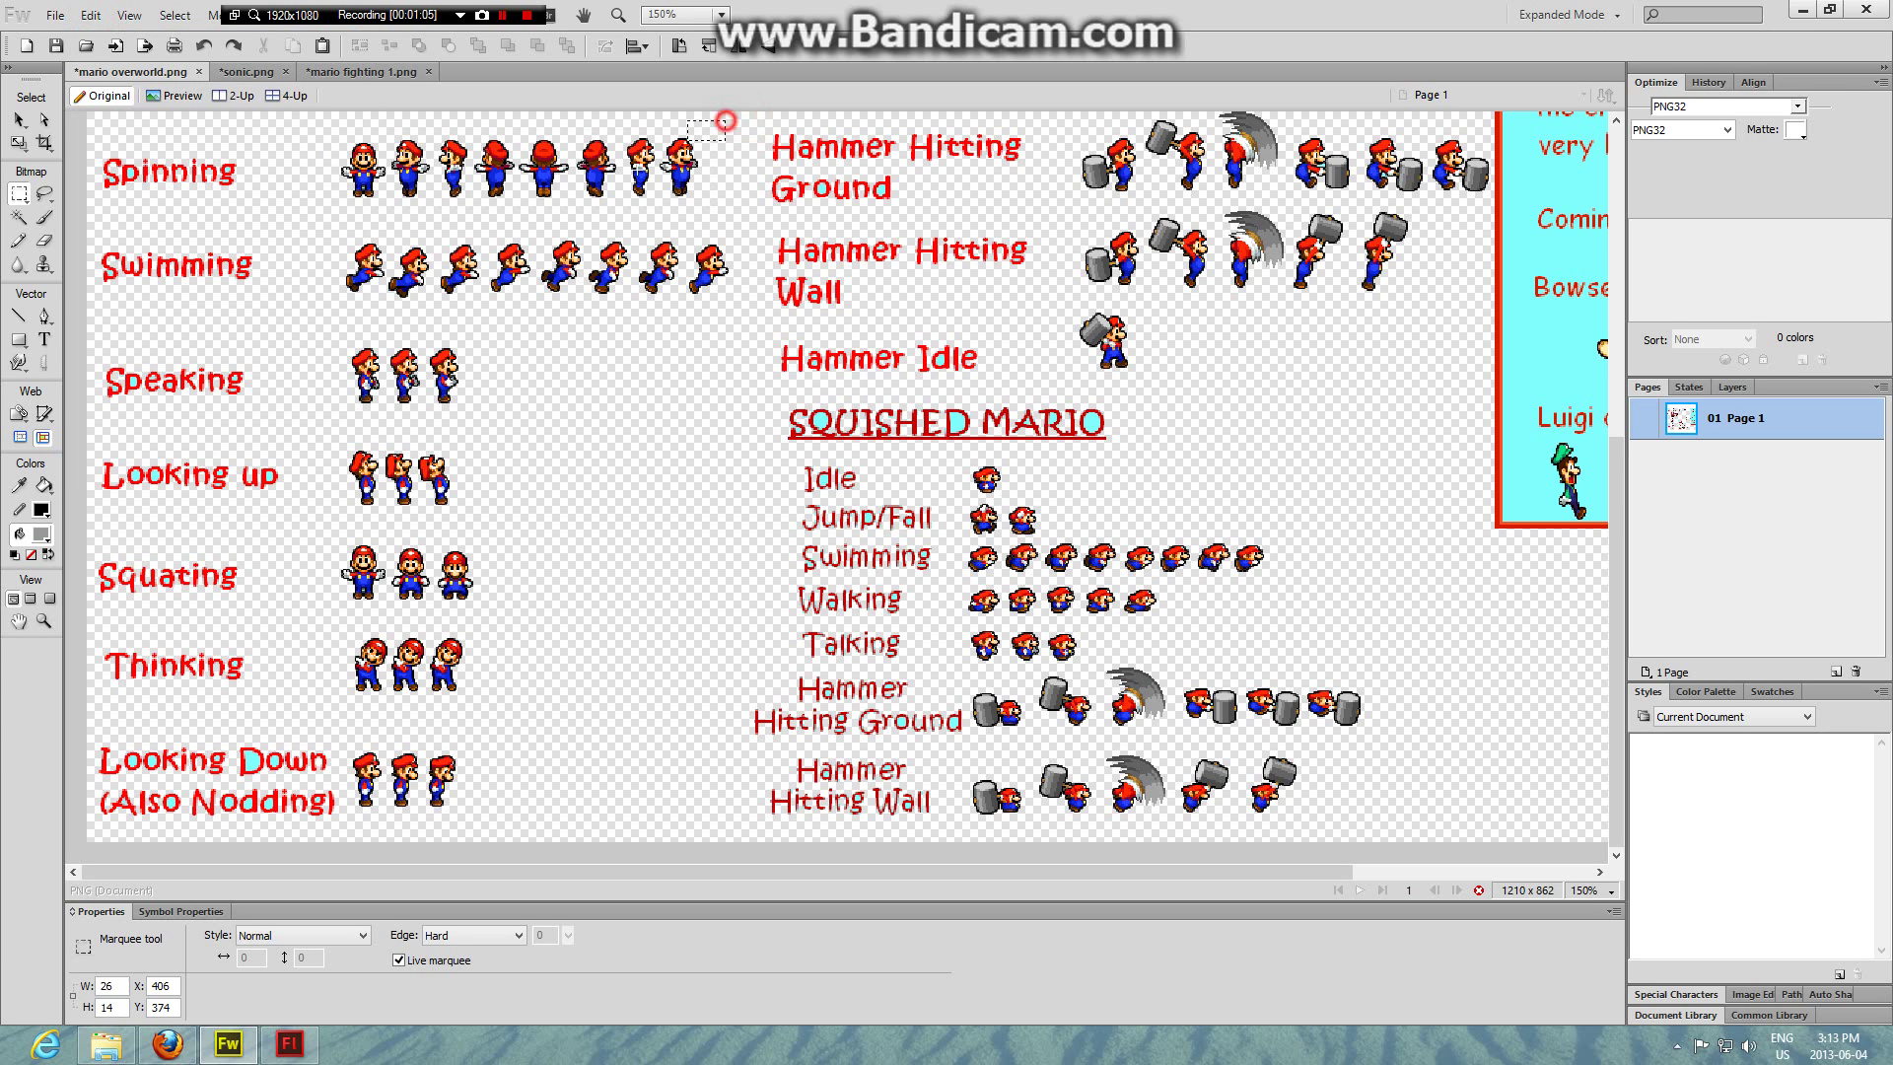
left_click_drag(724, 121, 333, 217)
- Paste the Spinning Mario sprite strip onto the Flash stage and nudge it into place
left_click(281, 1047)
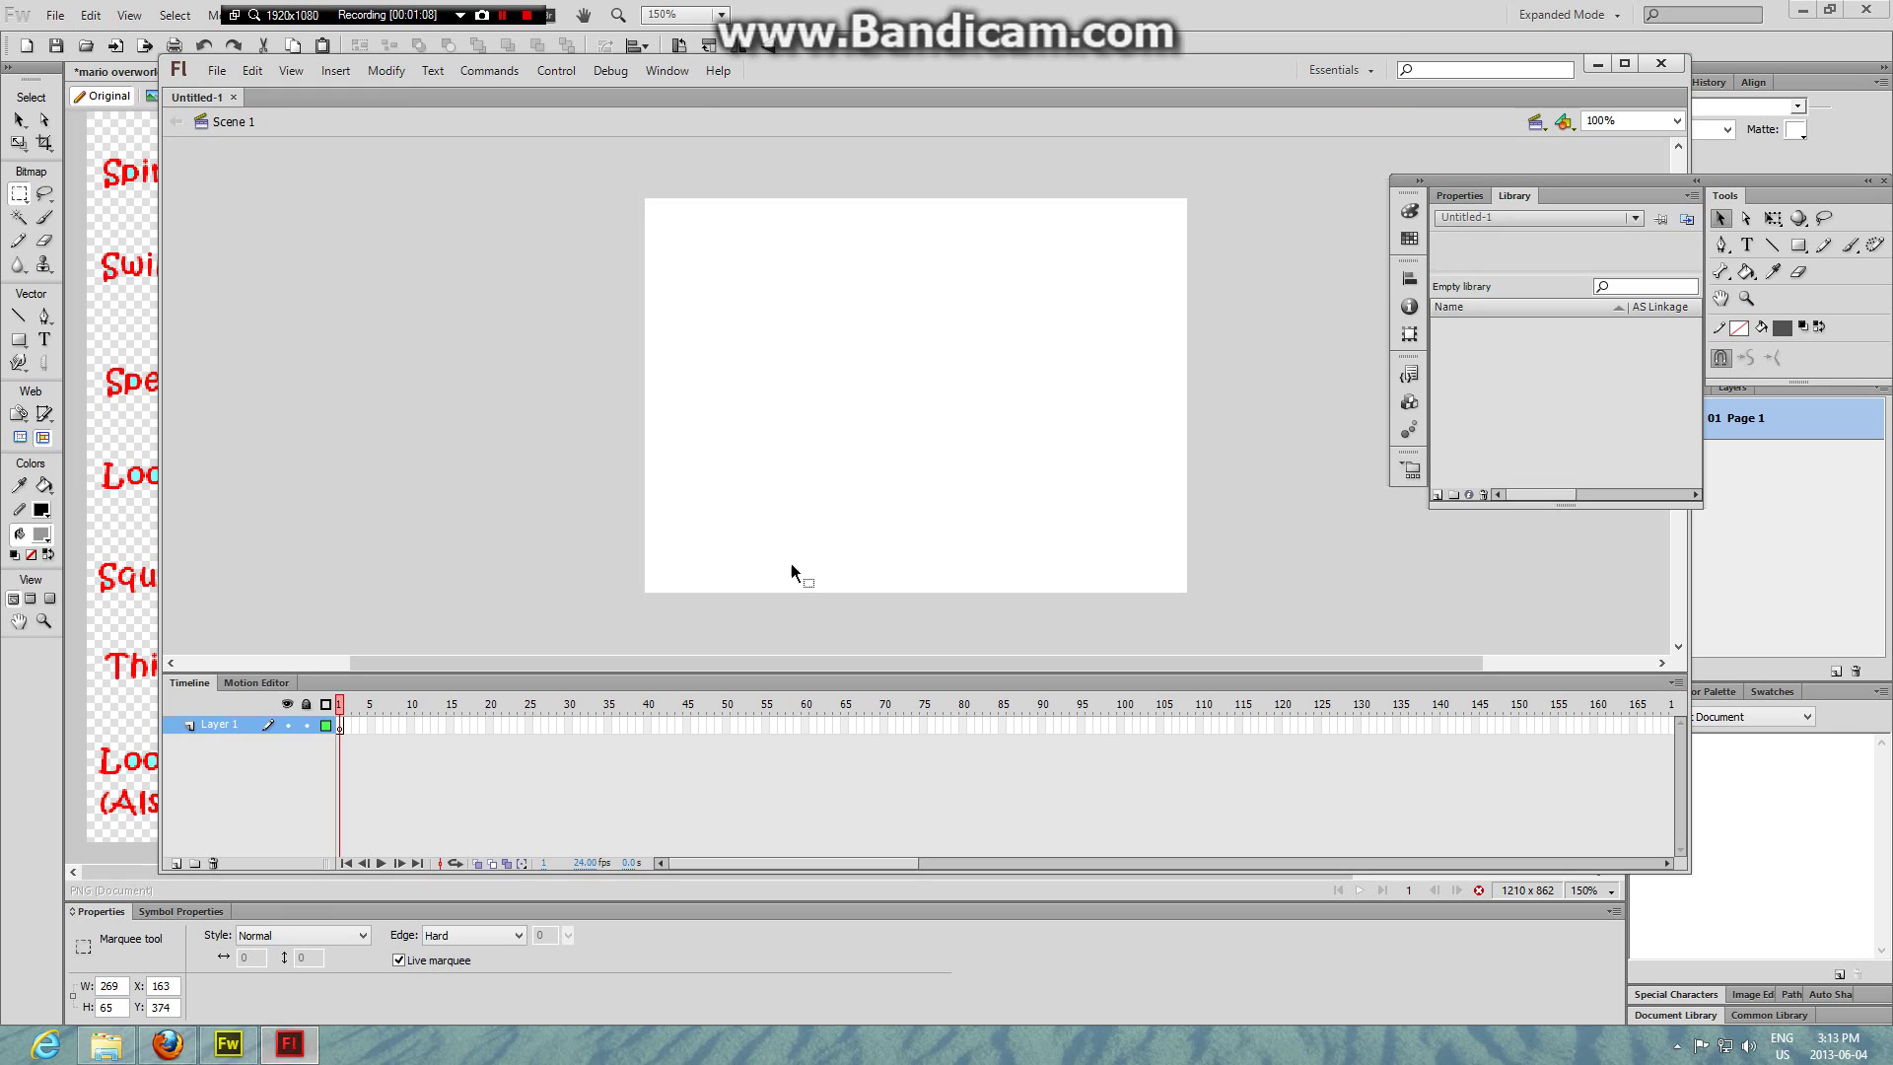
key("ctrl+v")
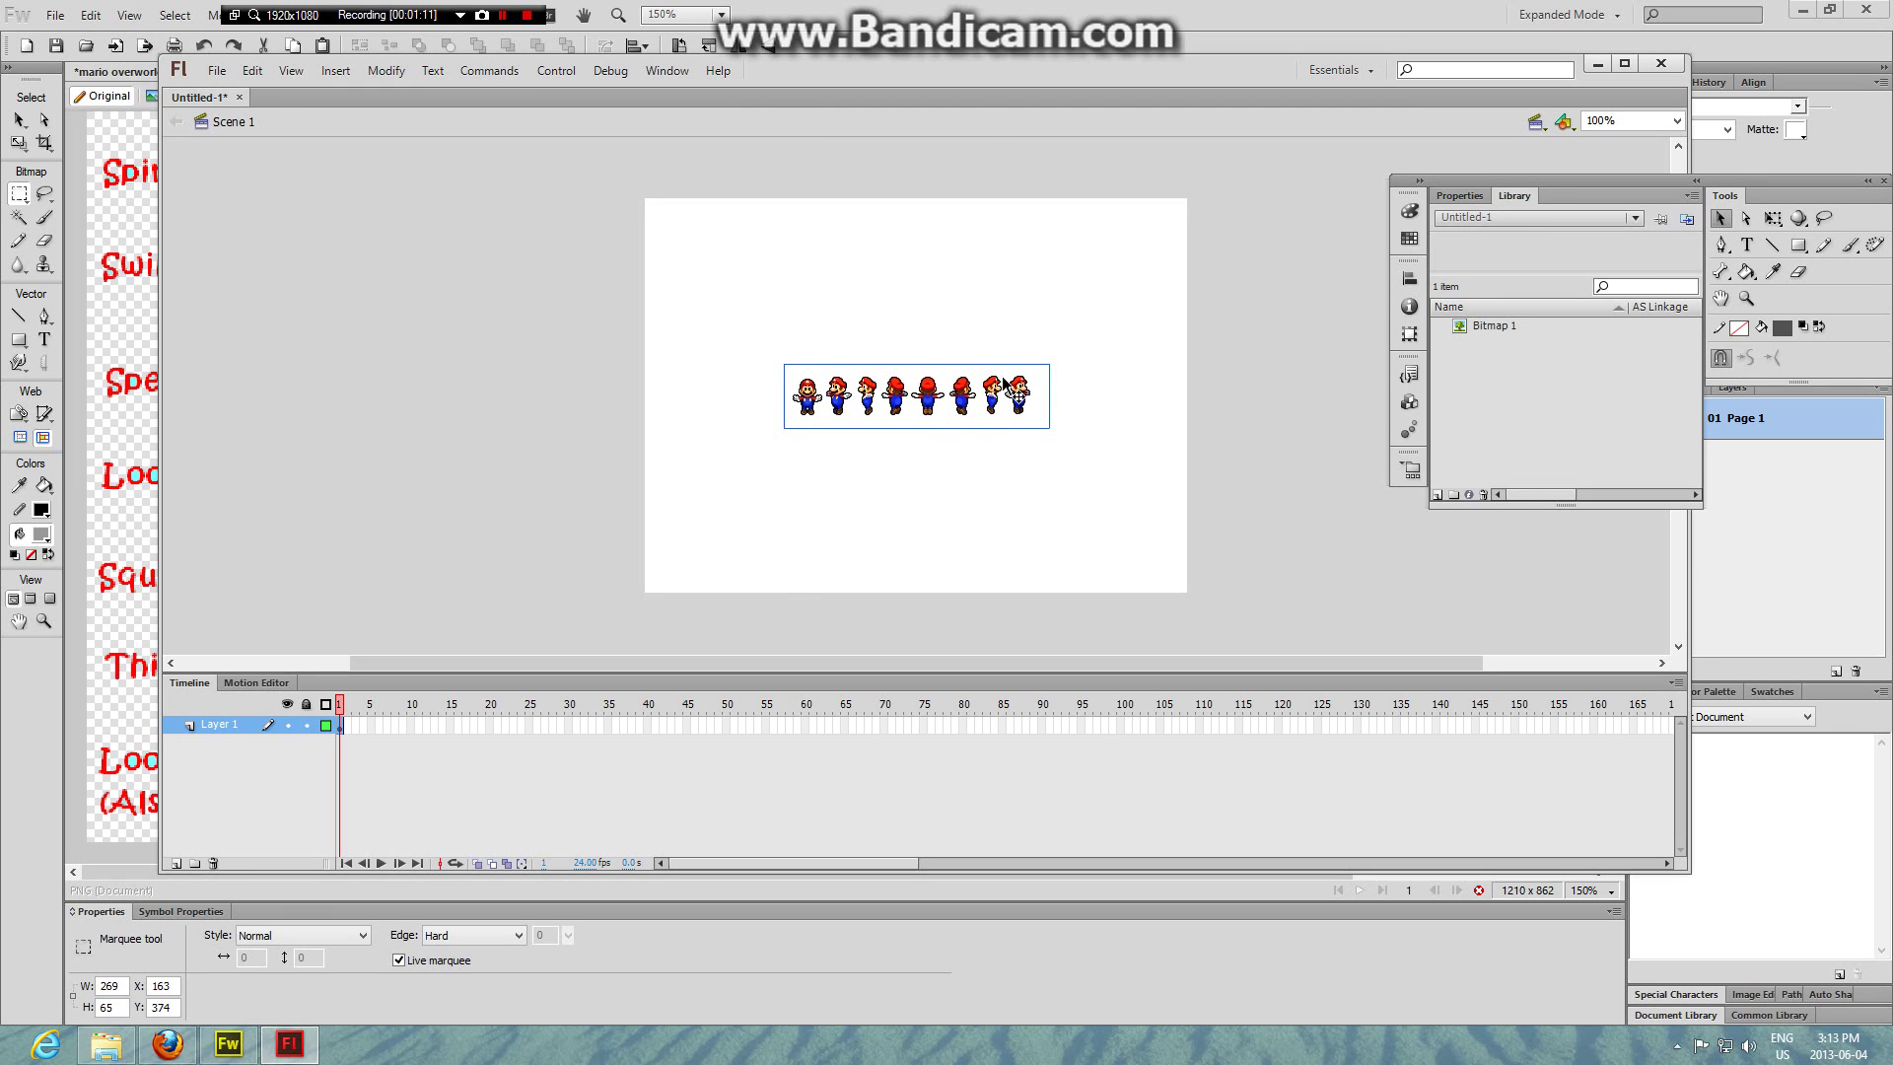
mouse_move(986, 401)
left_mouse_down()
mouse_move(984, 418)
mouse_move(973, 399)
left_mouse_up()
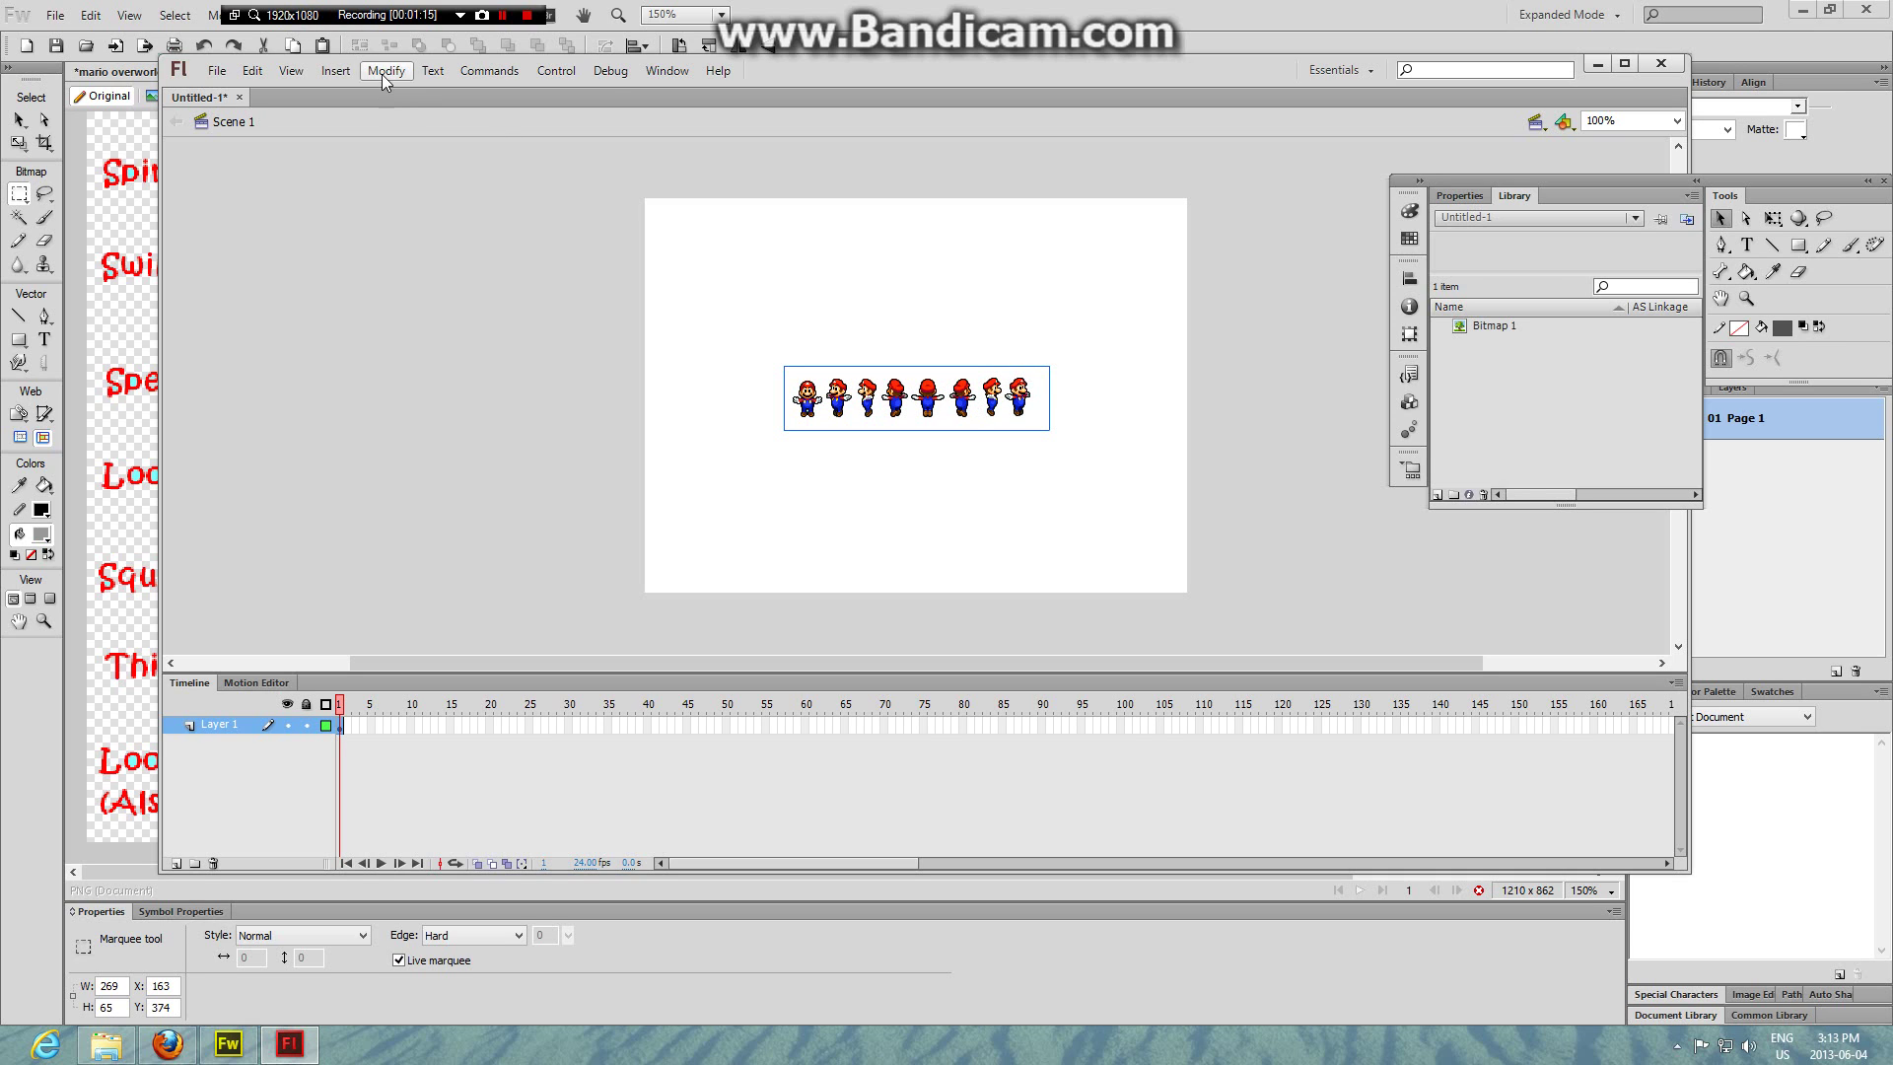
- Trace the pasted bitmap into vector shapes with Modify > Bitmap > Trace Bitmap
left_click(383, 72)
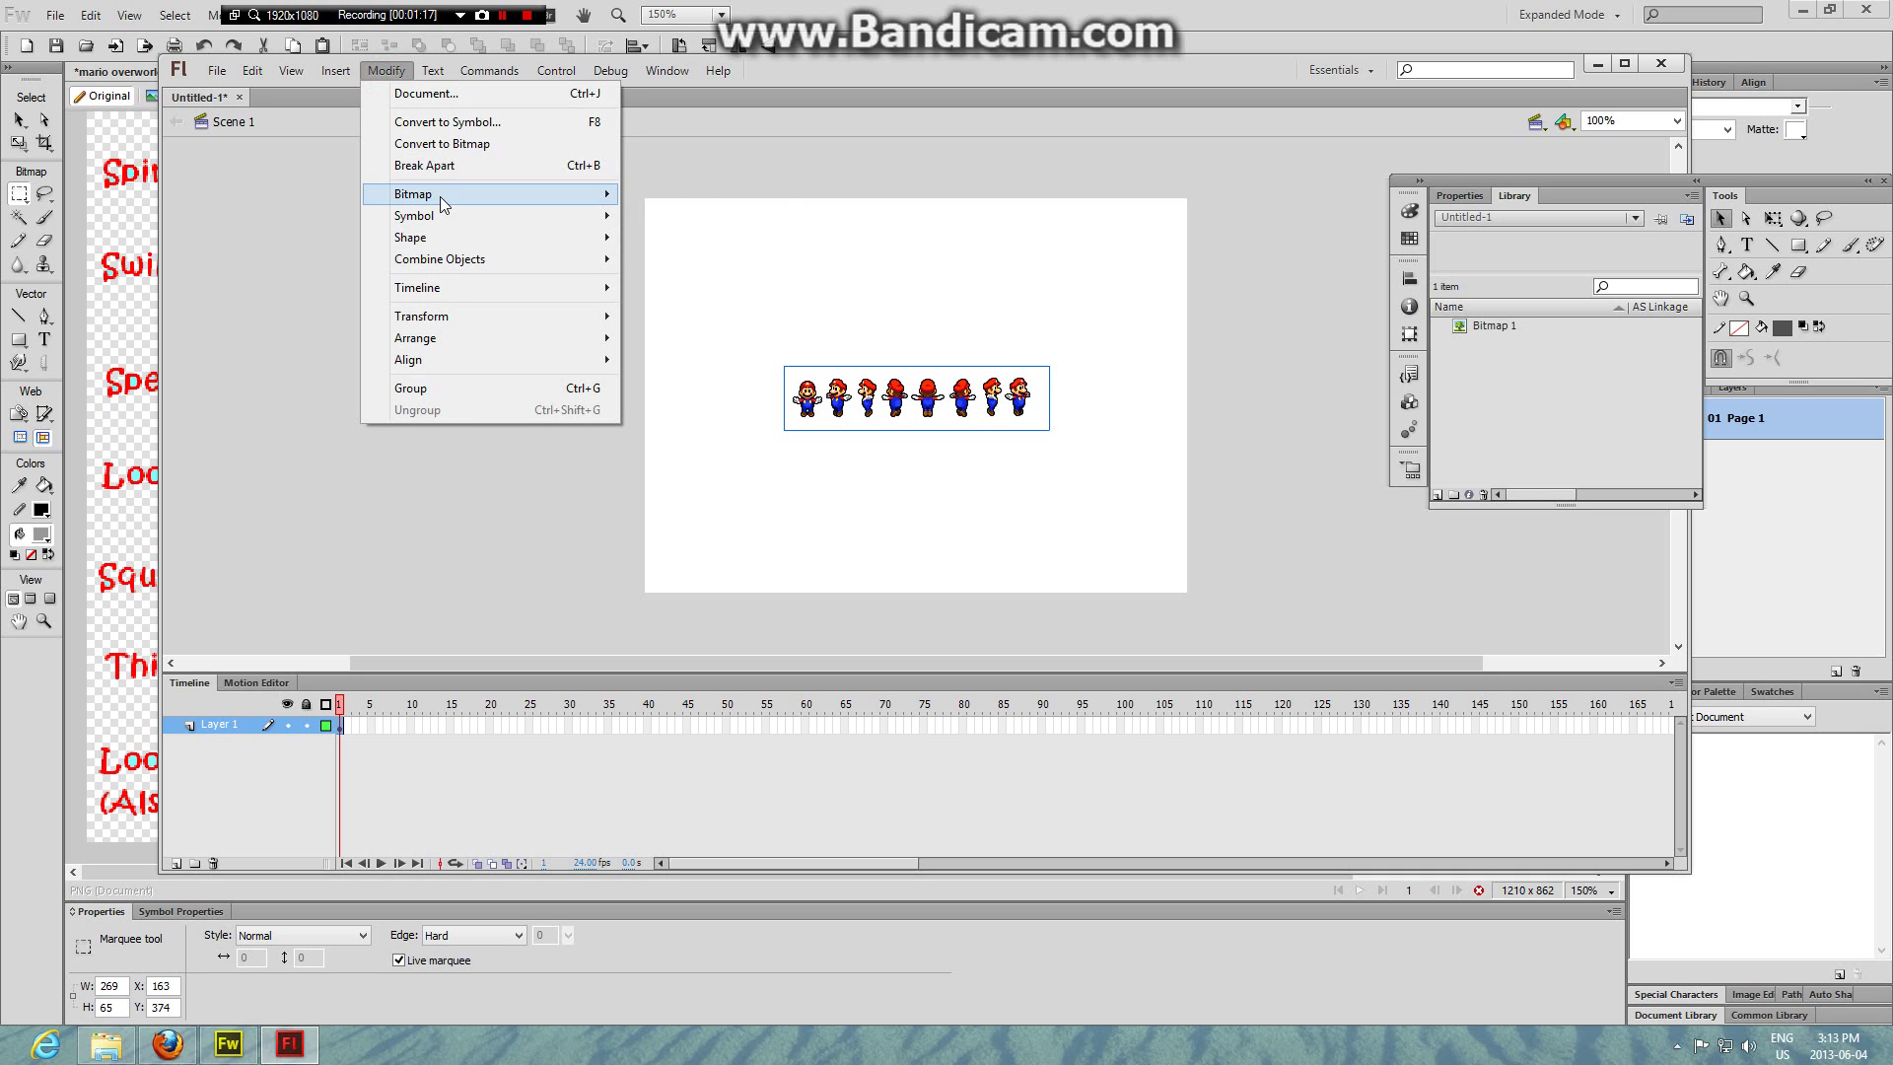
mouse_move(440, 197)
left_click(725, 213)
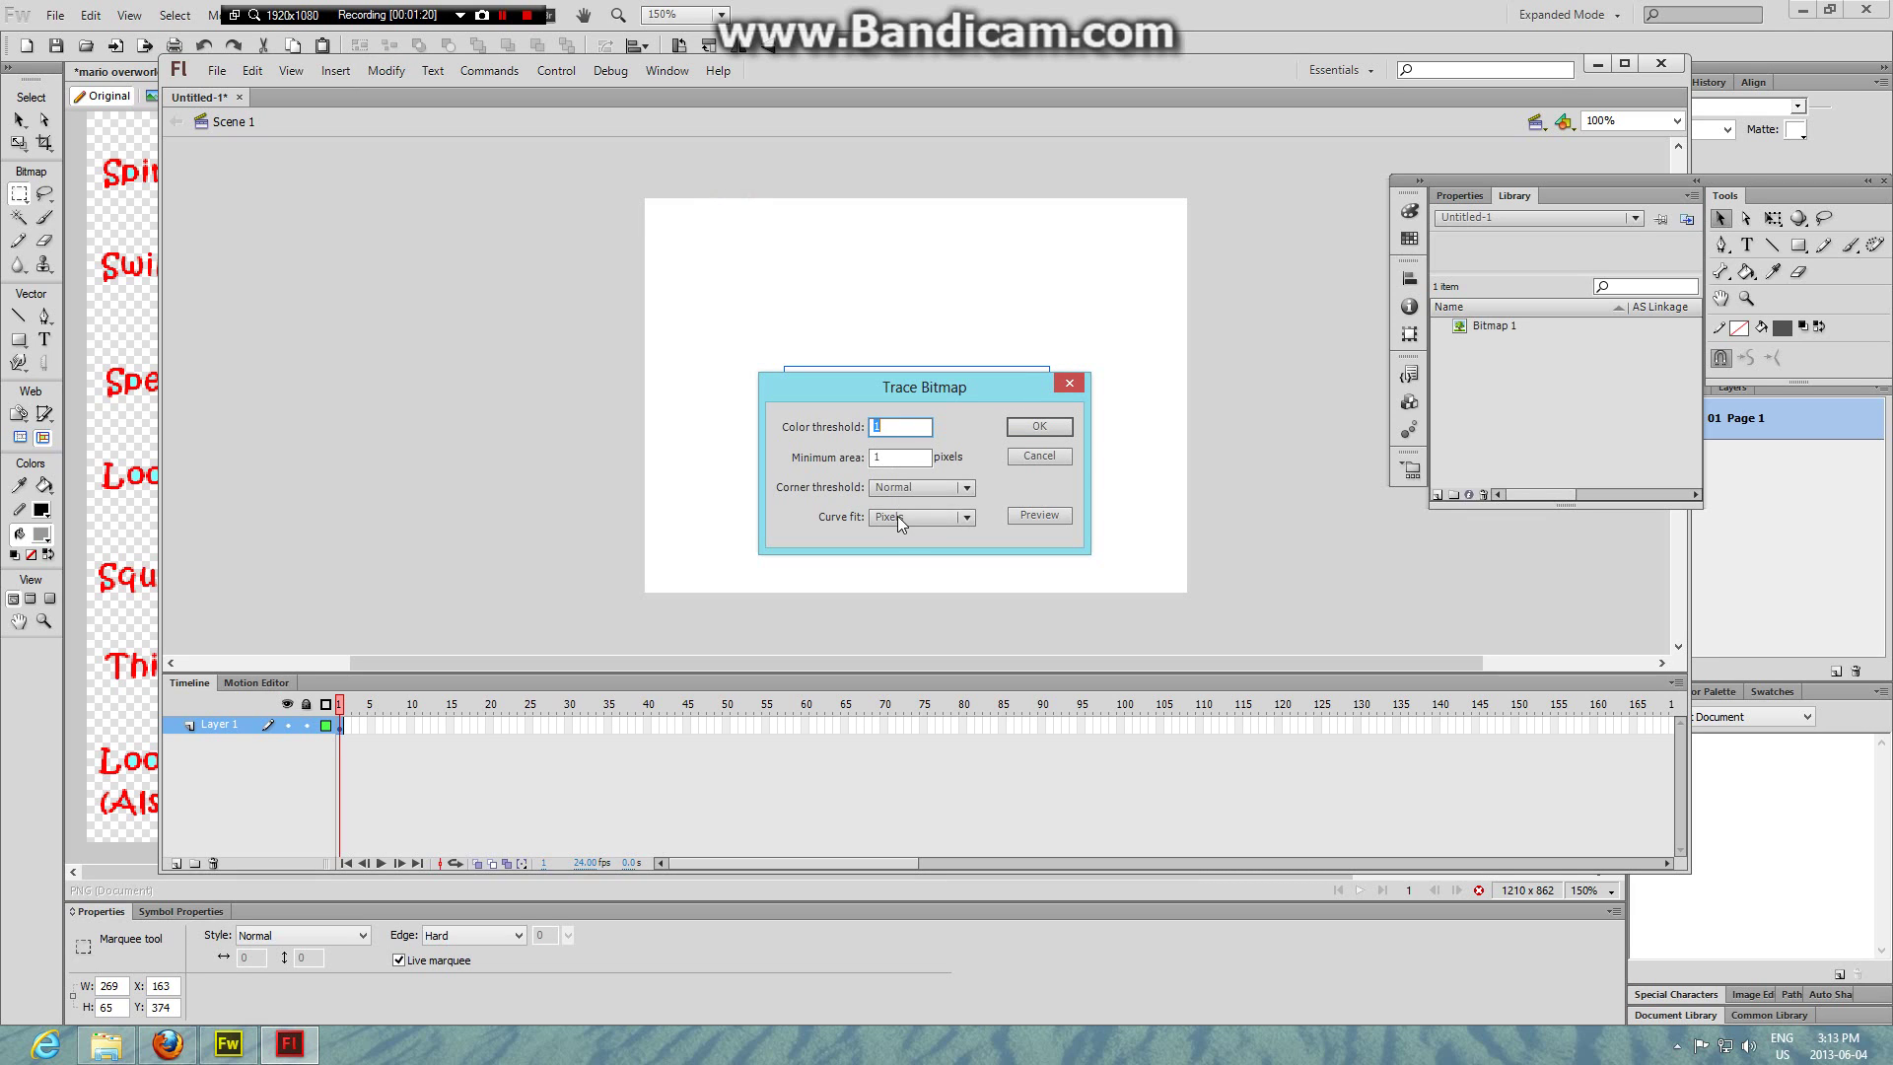
left_click(1037, 427)
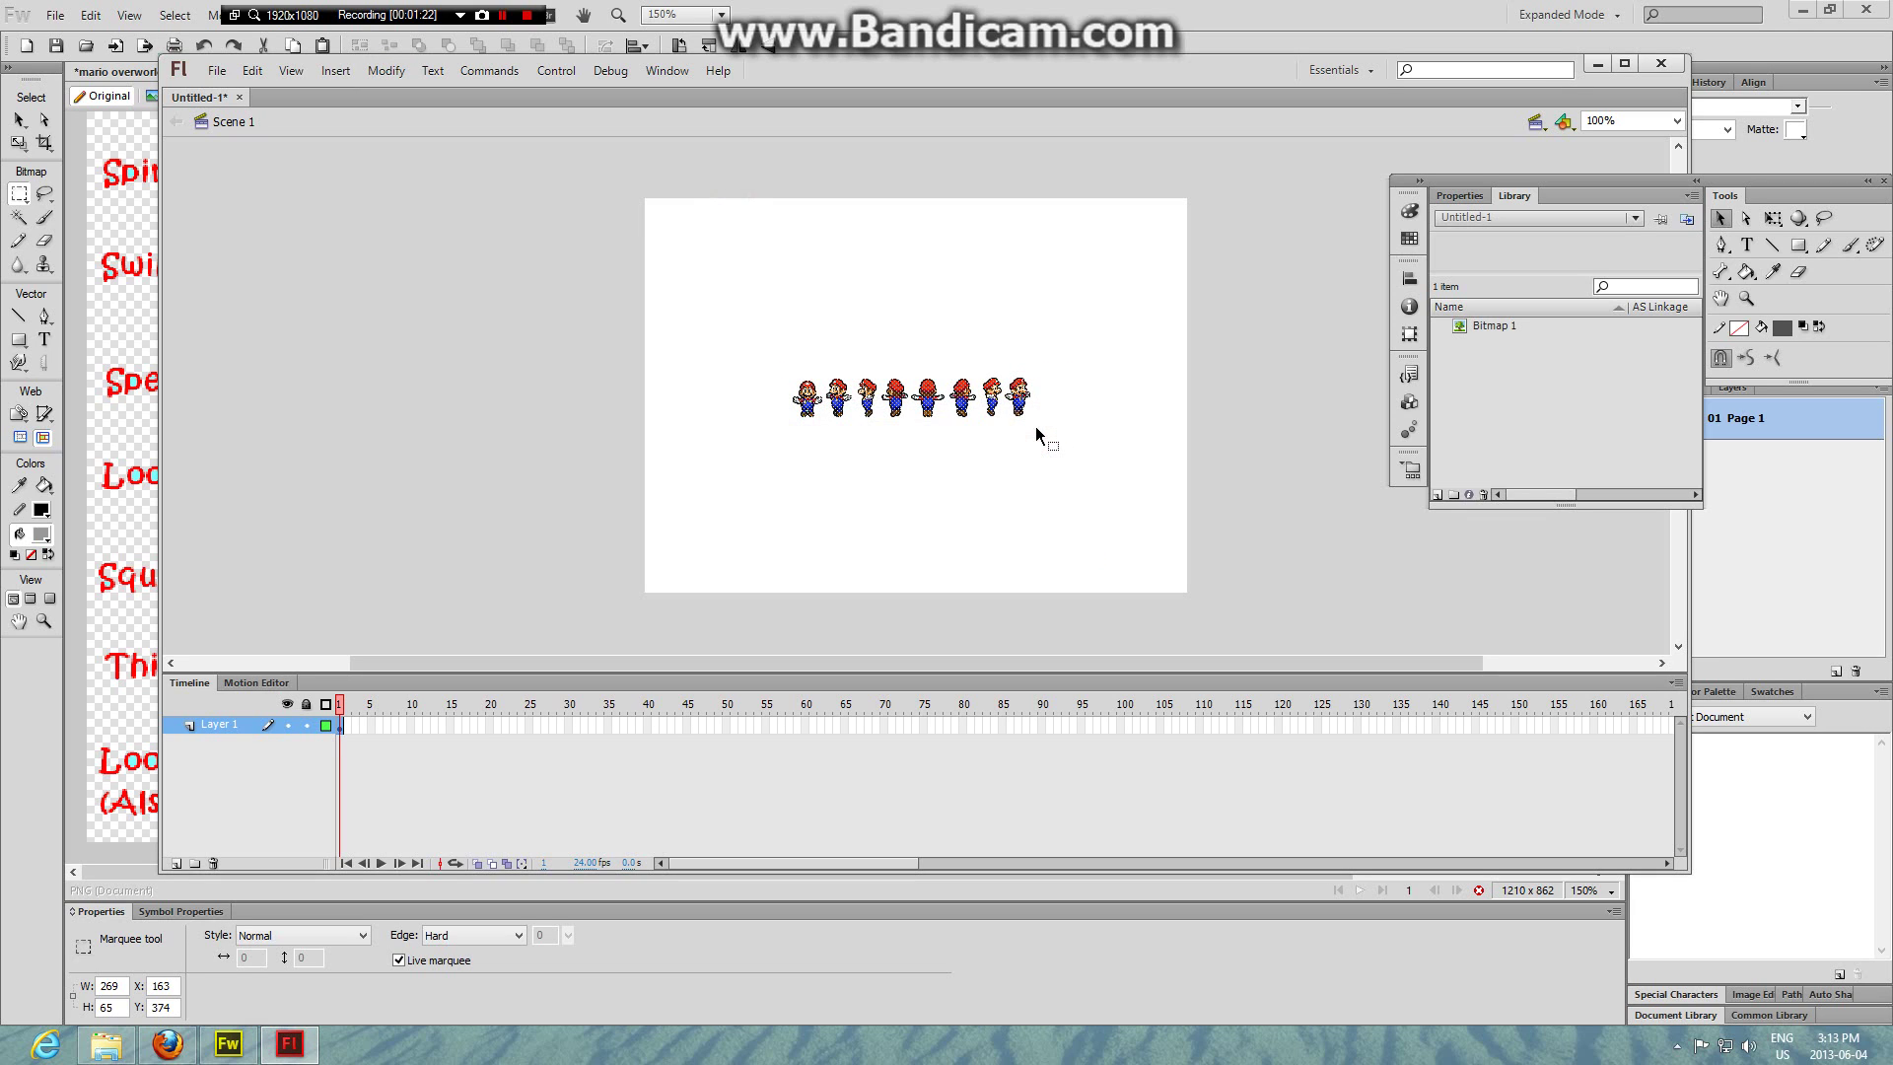
- Convert all traced sprite shapes into a Movie Clip symbol named 'mario spin' and edit it
mouse_move(1102, 319)
left_mouse_down()
mouse_move(878, 478)
mouse_move(761, 467)
left_mouse_up()
right_click(932, 397)
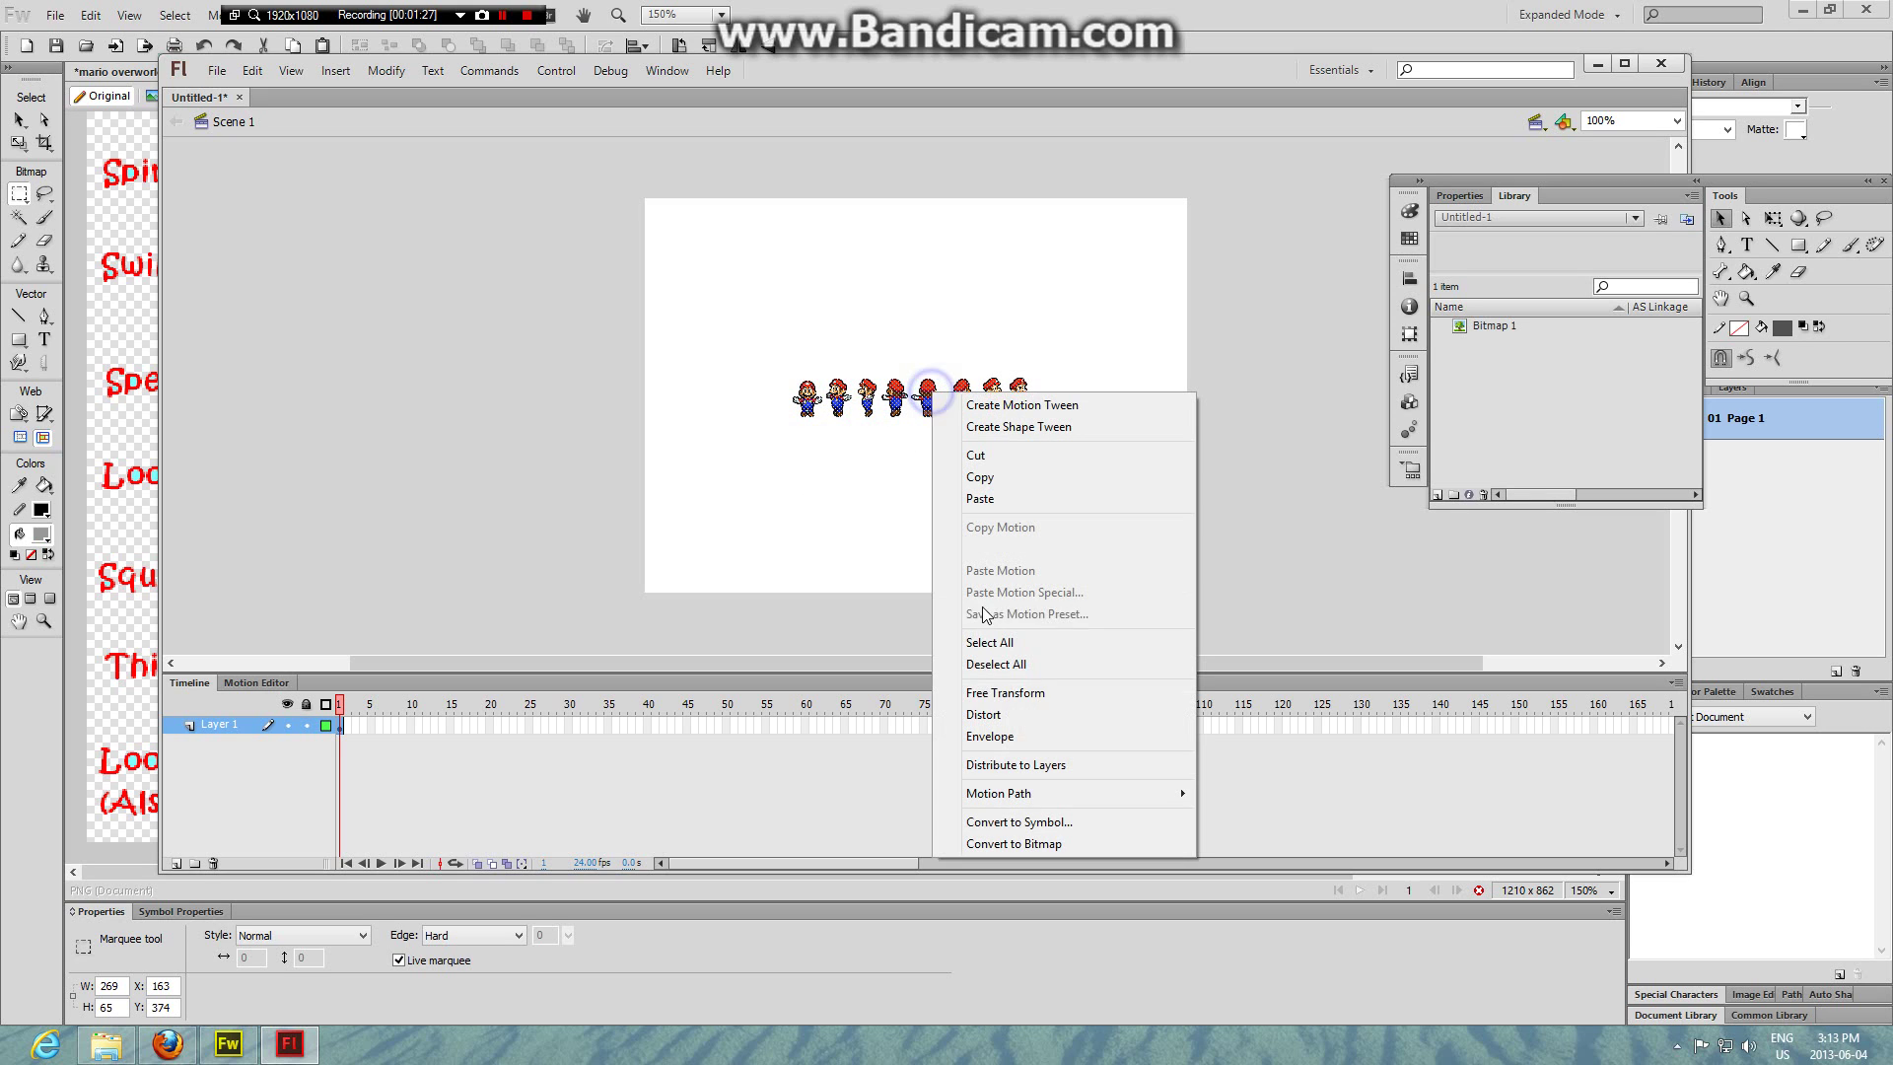
left_click(1004, 821)
left_click(865, 170)
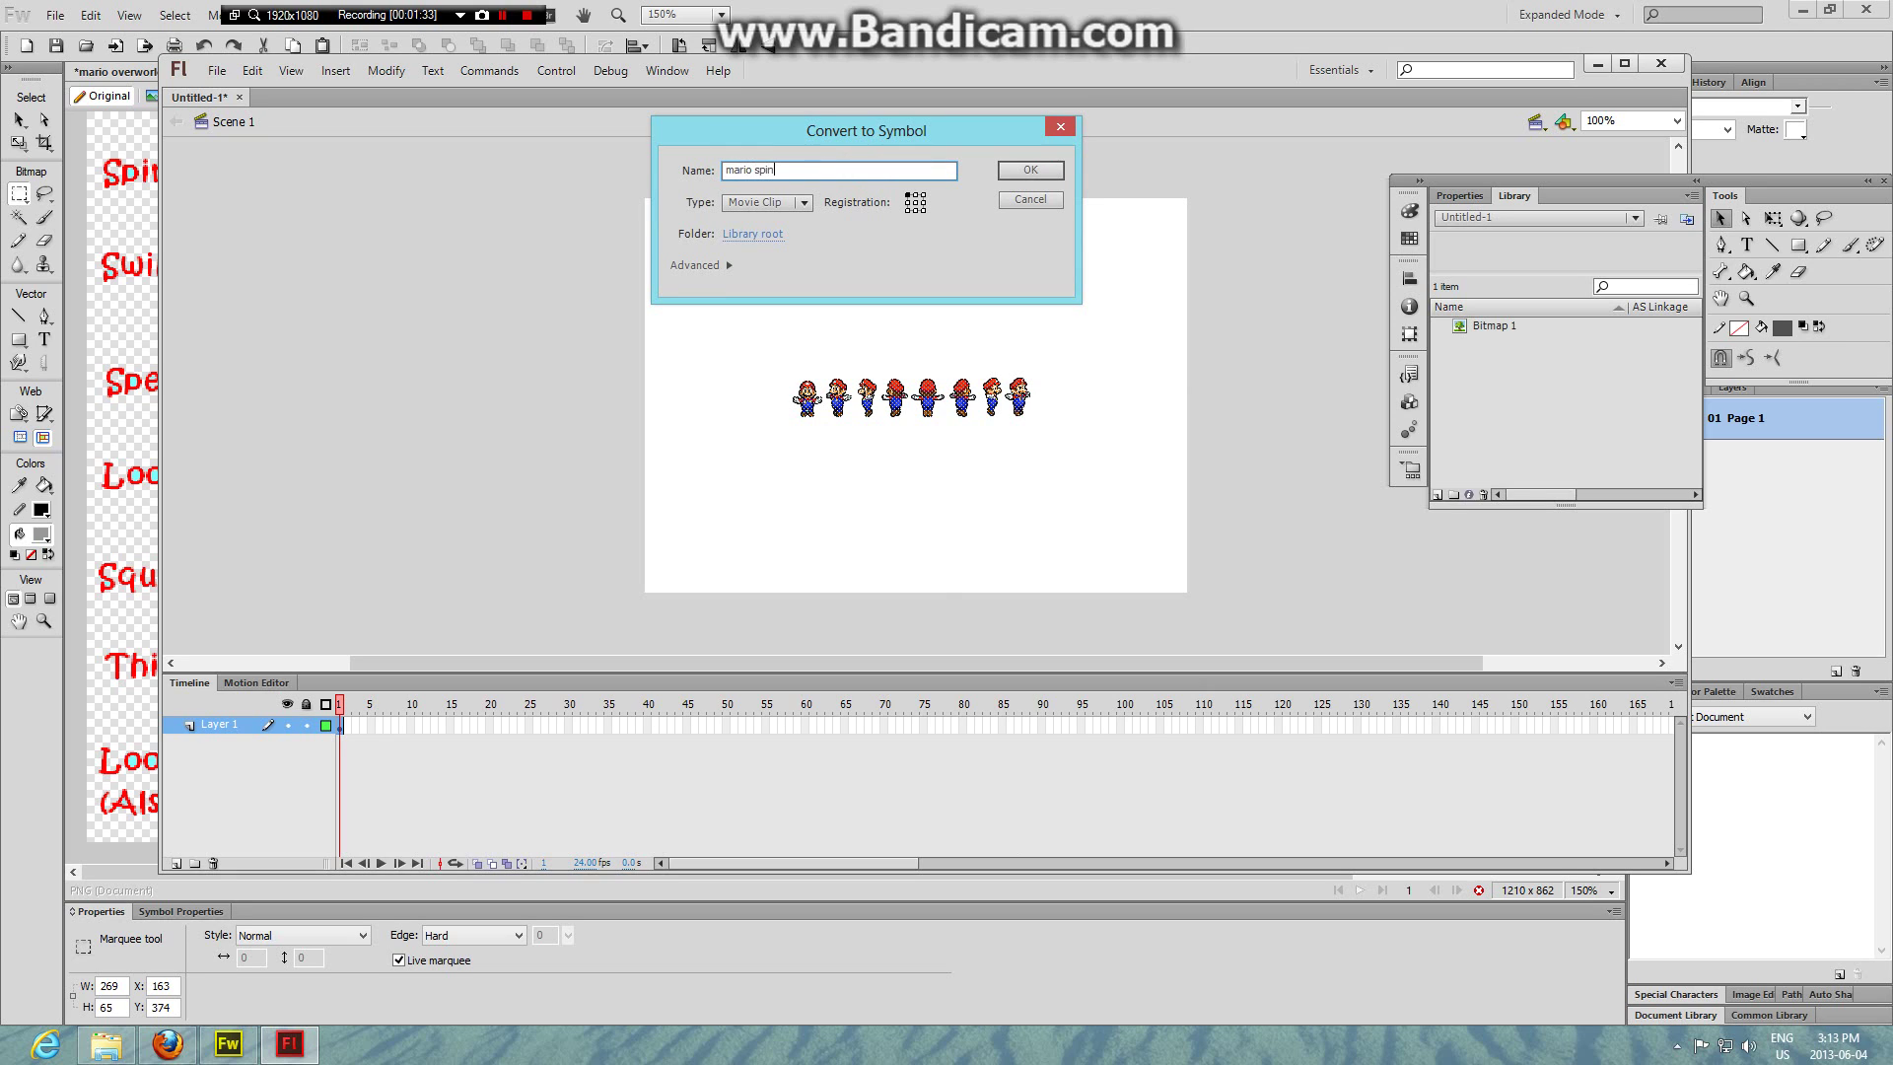
left_click(1031, 170)
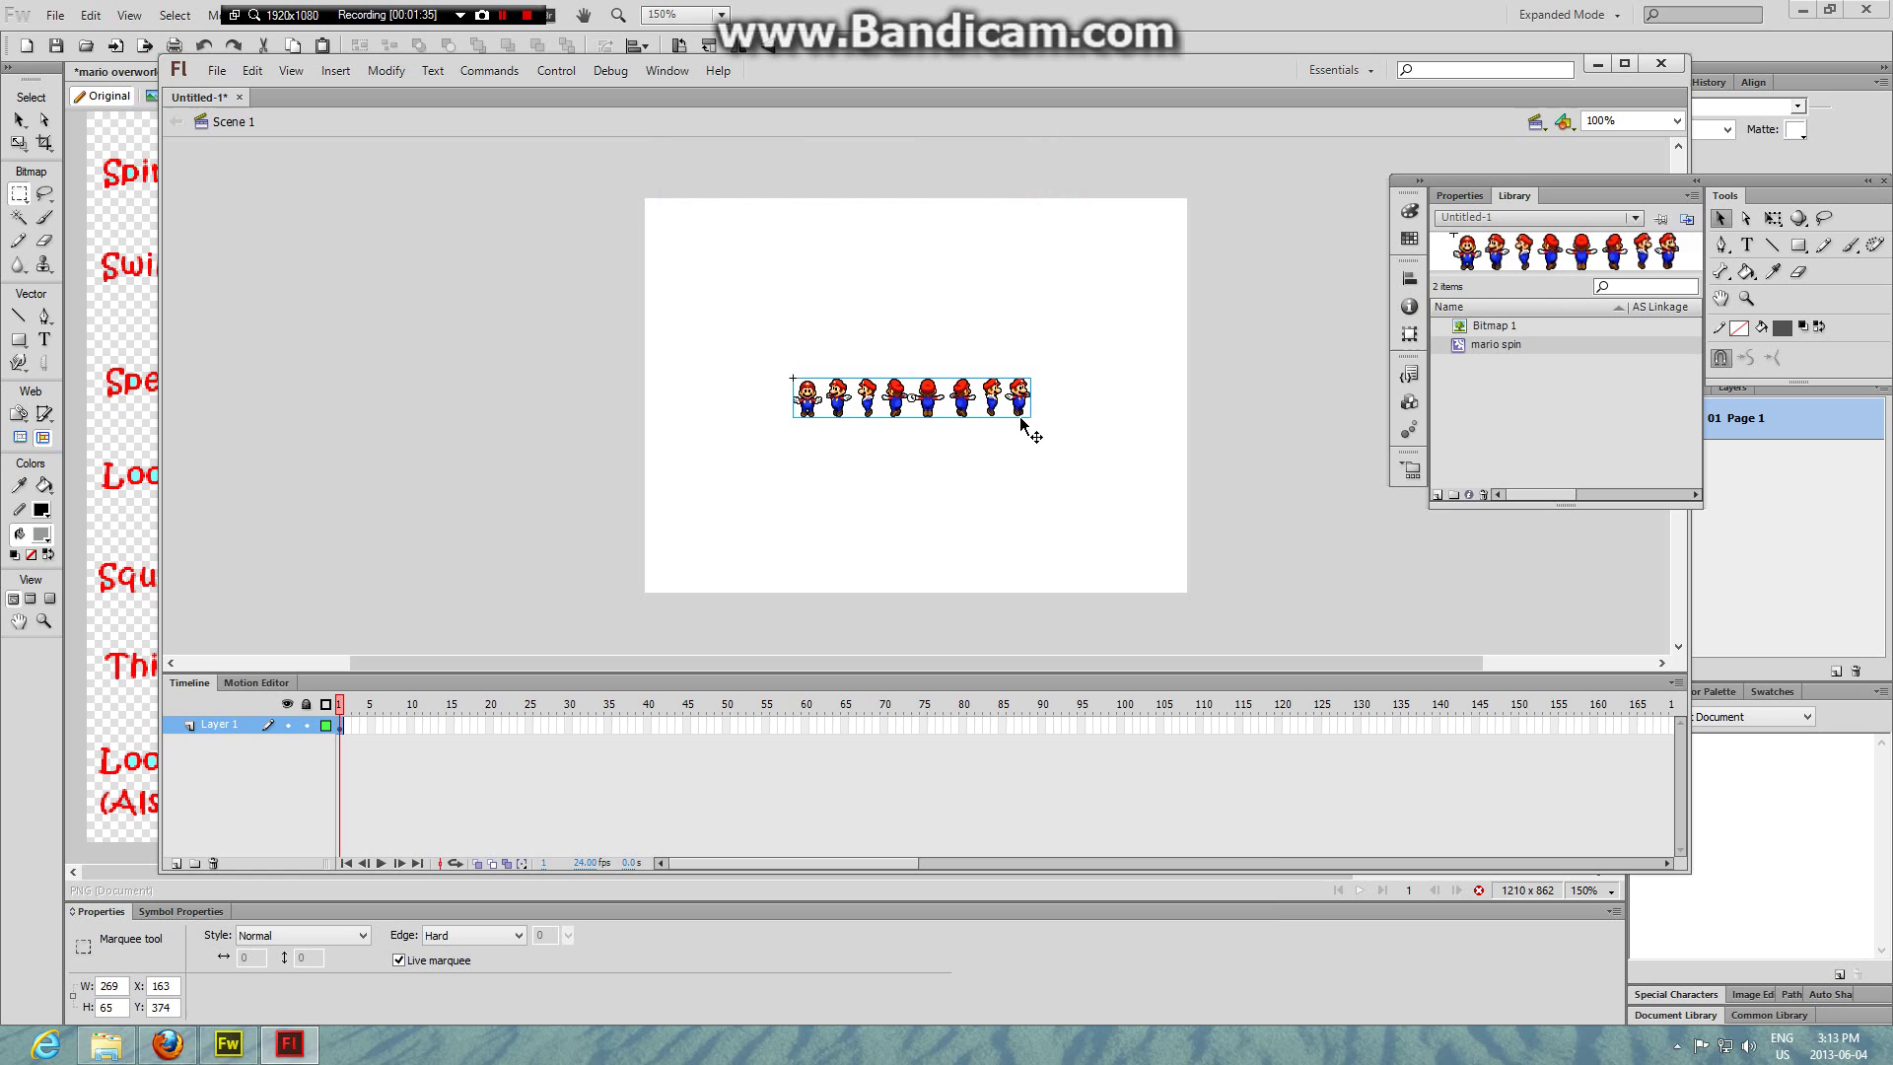
right_click(1018, 408)
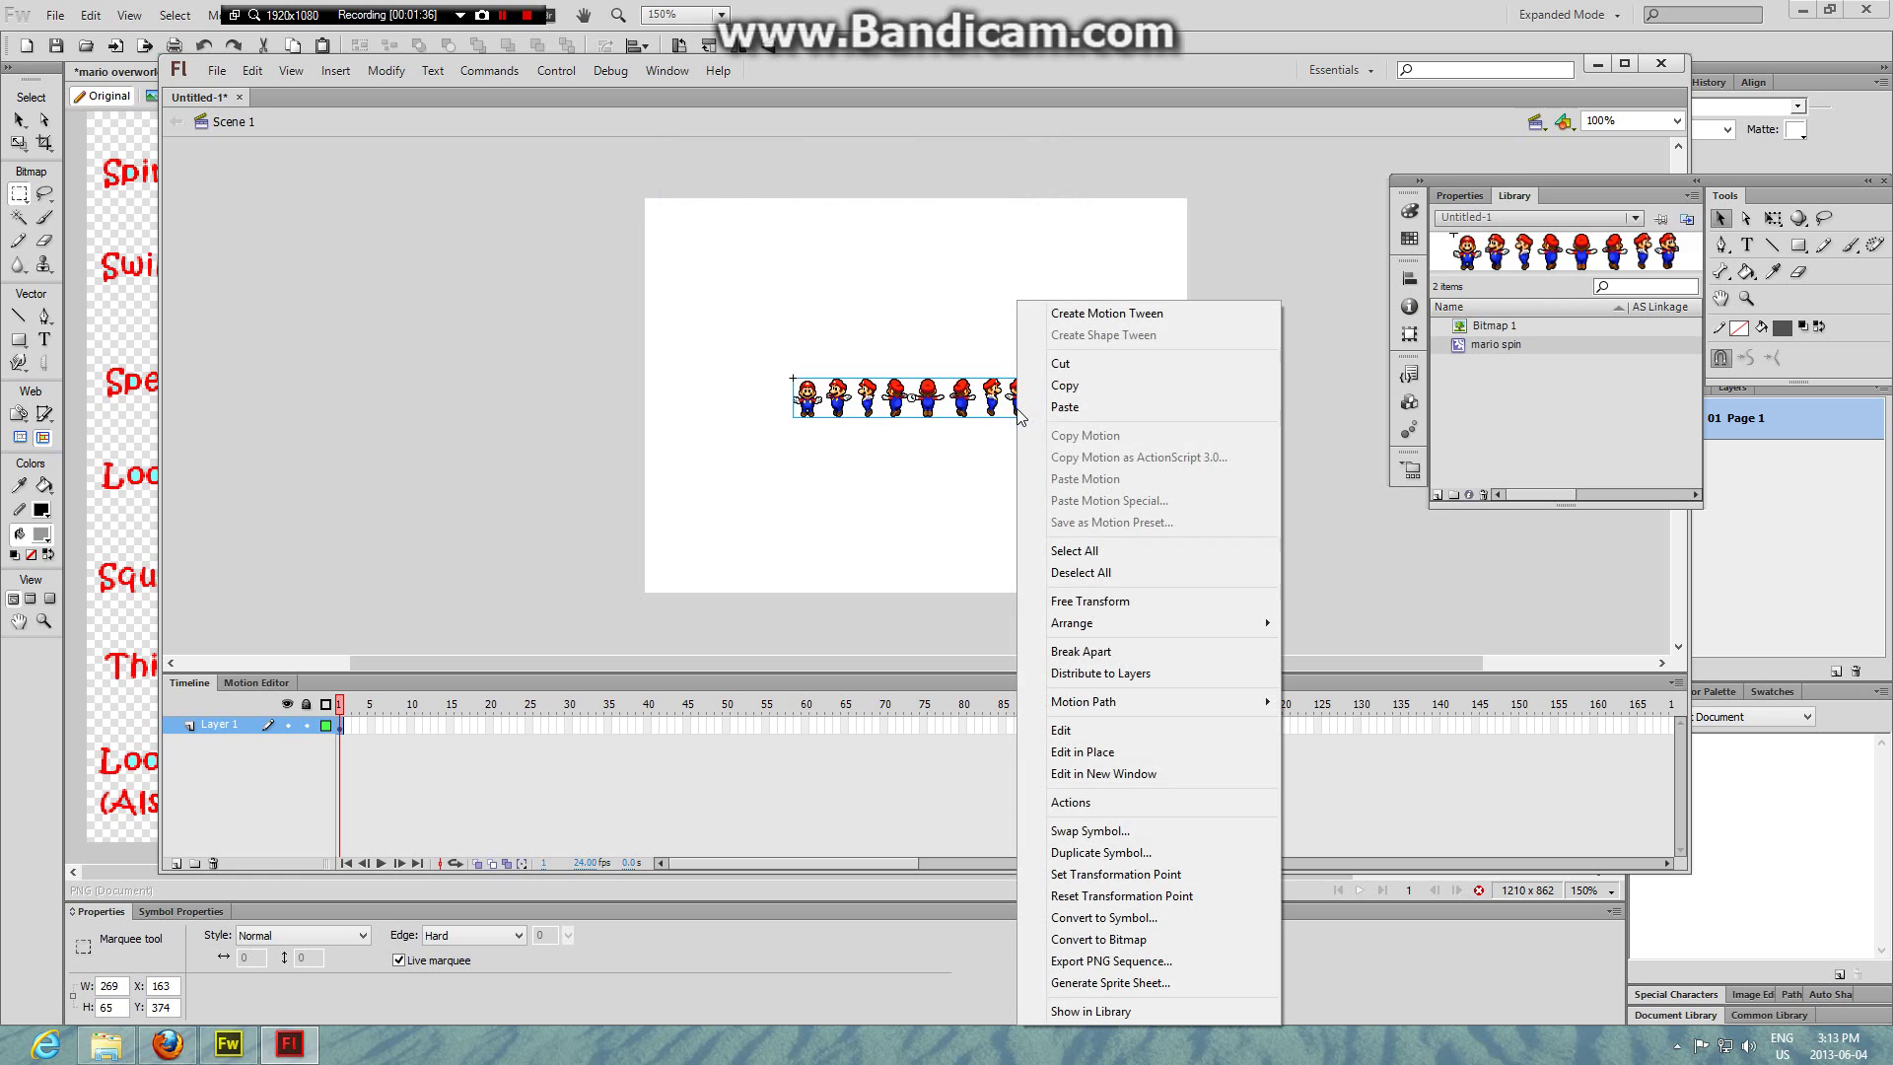
left_click(1099, 730)
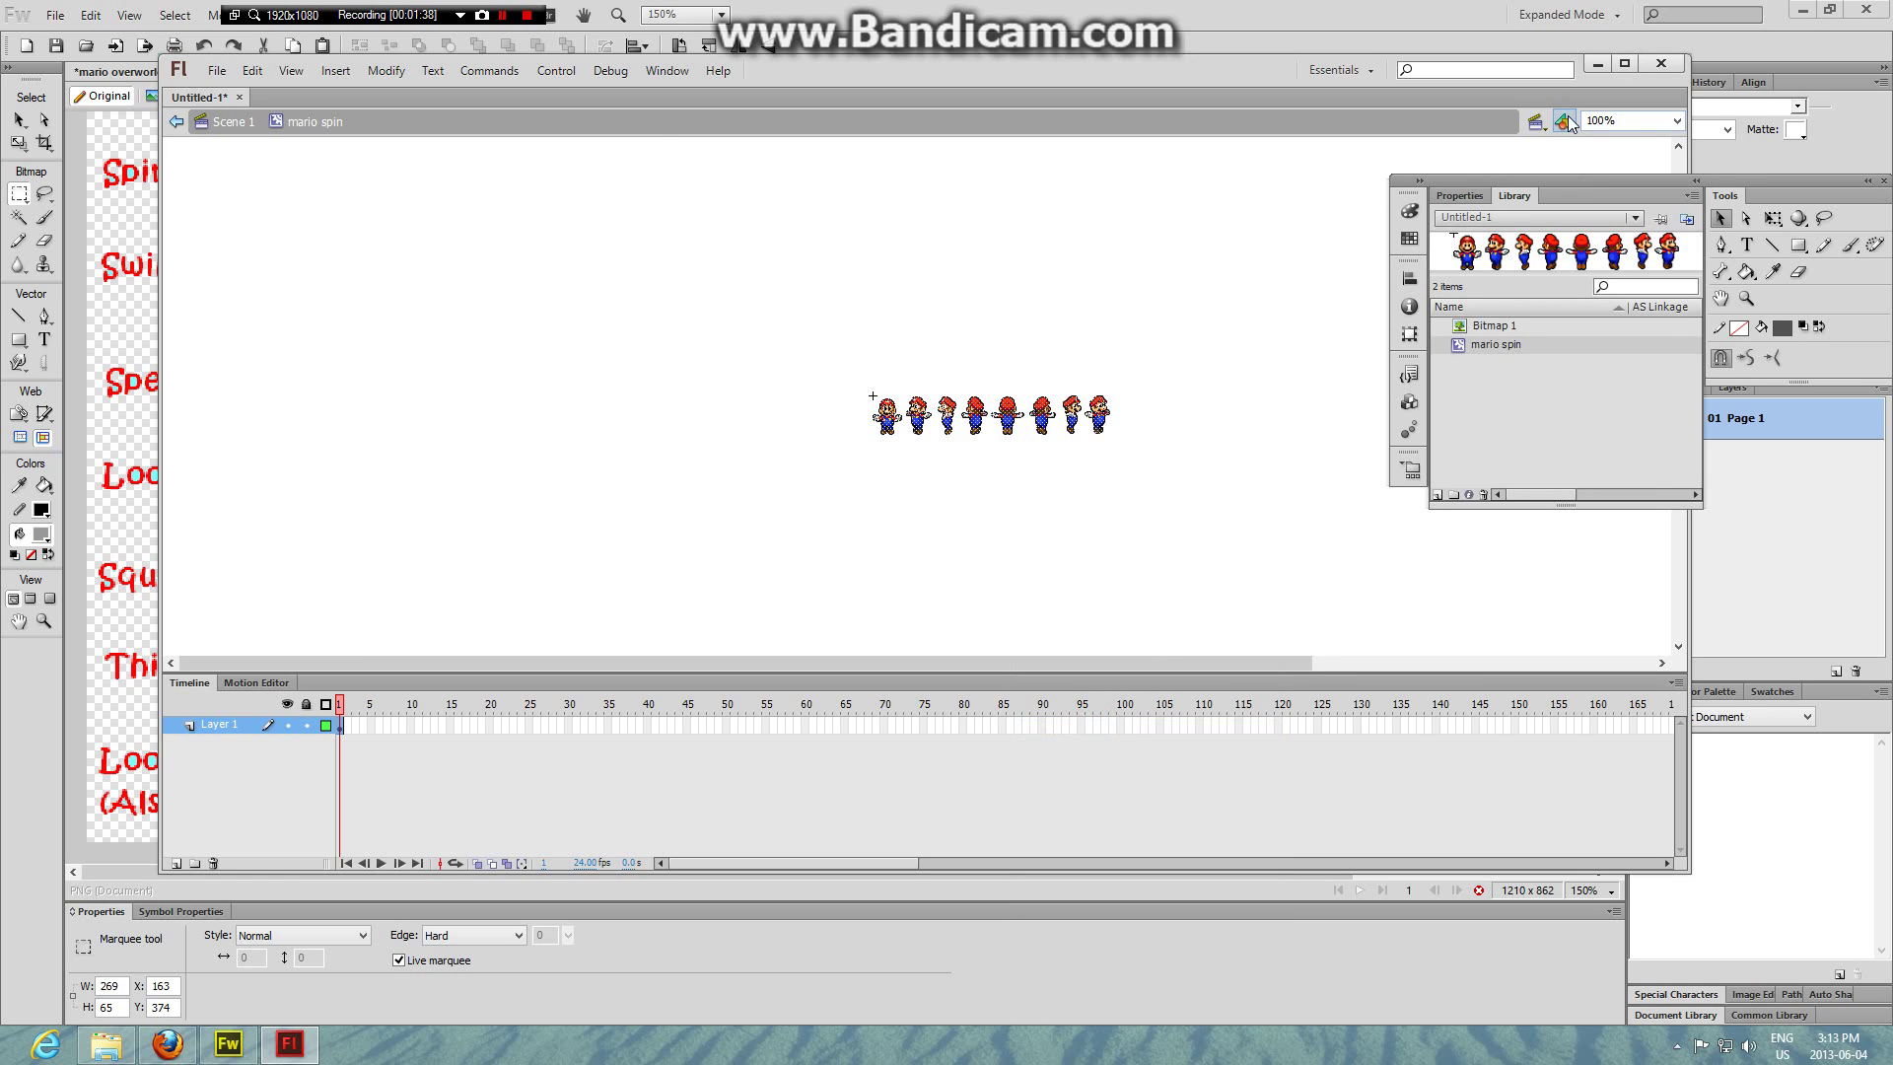
- Zoom the stage to 400% and select the seven poses after the first
left_click(1676, 120)
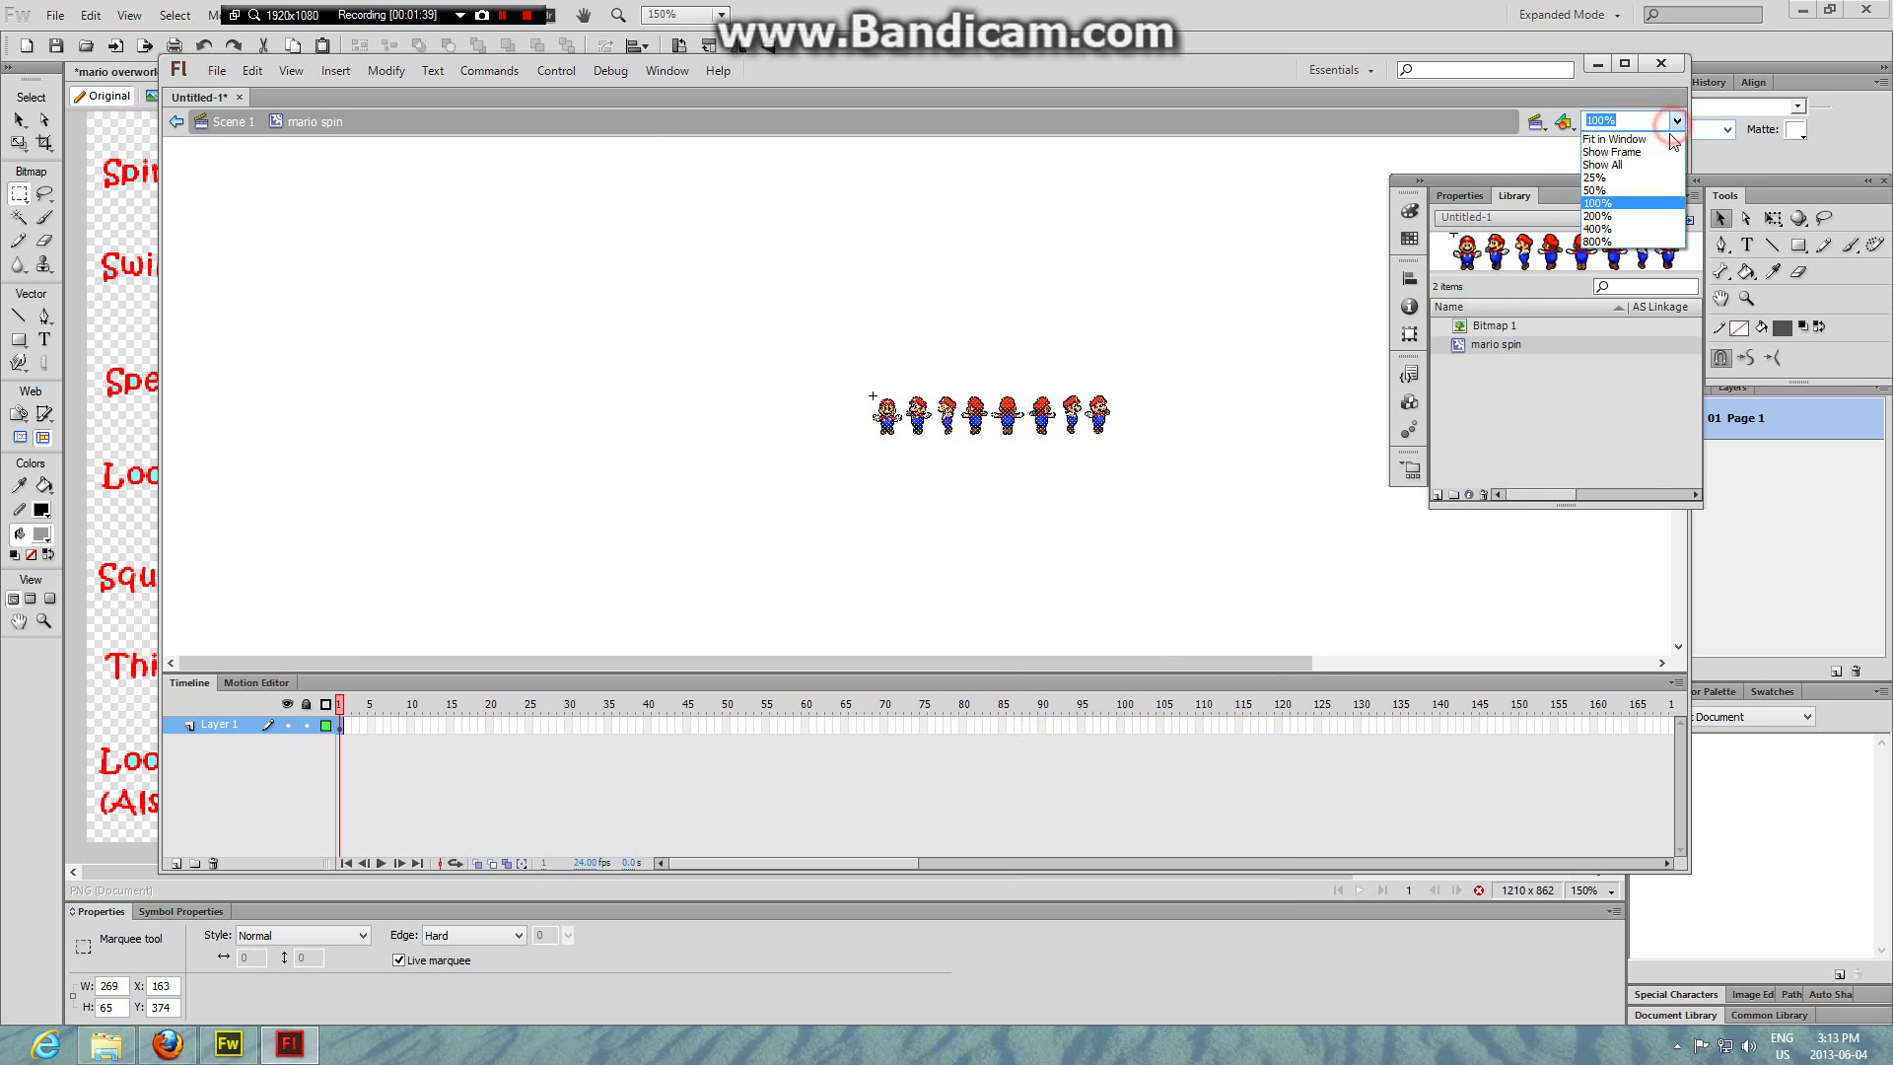
left_click(1587, 226)
left_click_drag(818, 666, 831, 664)
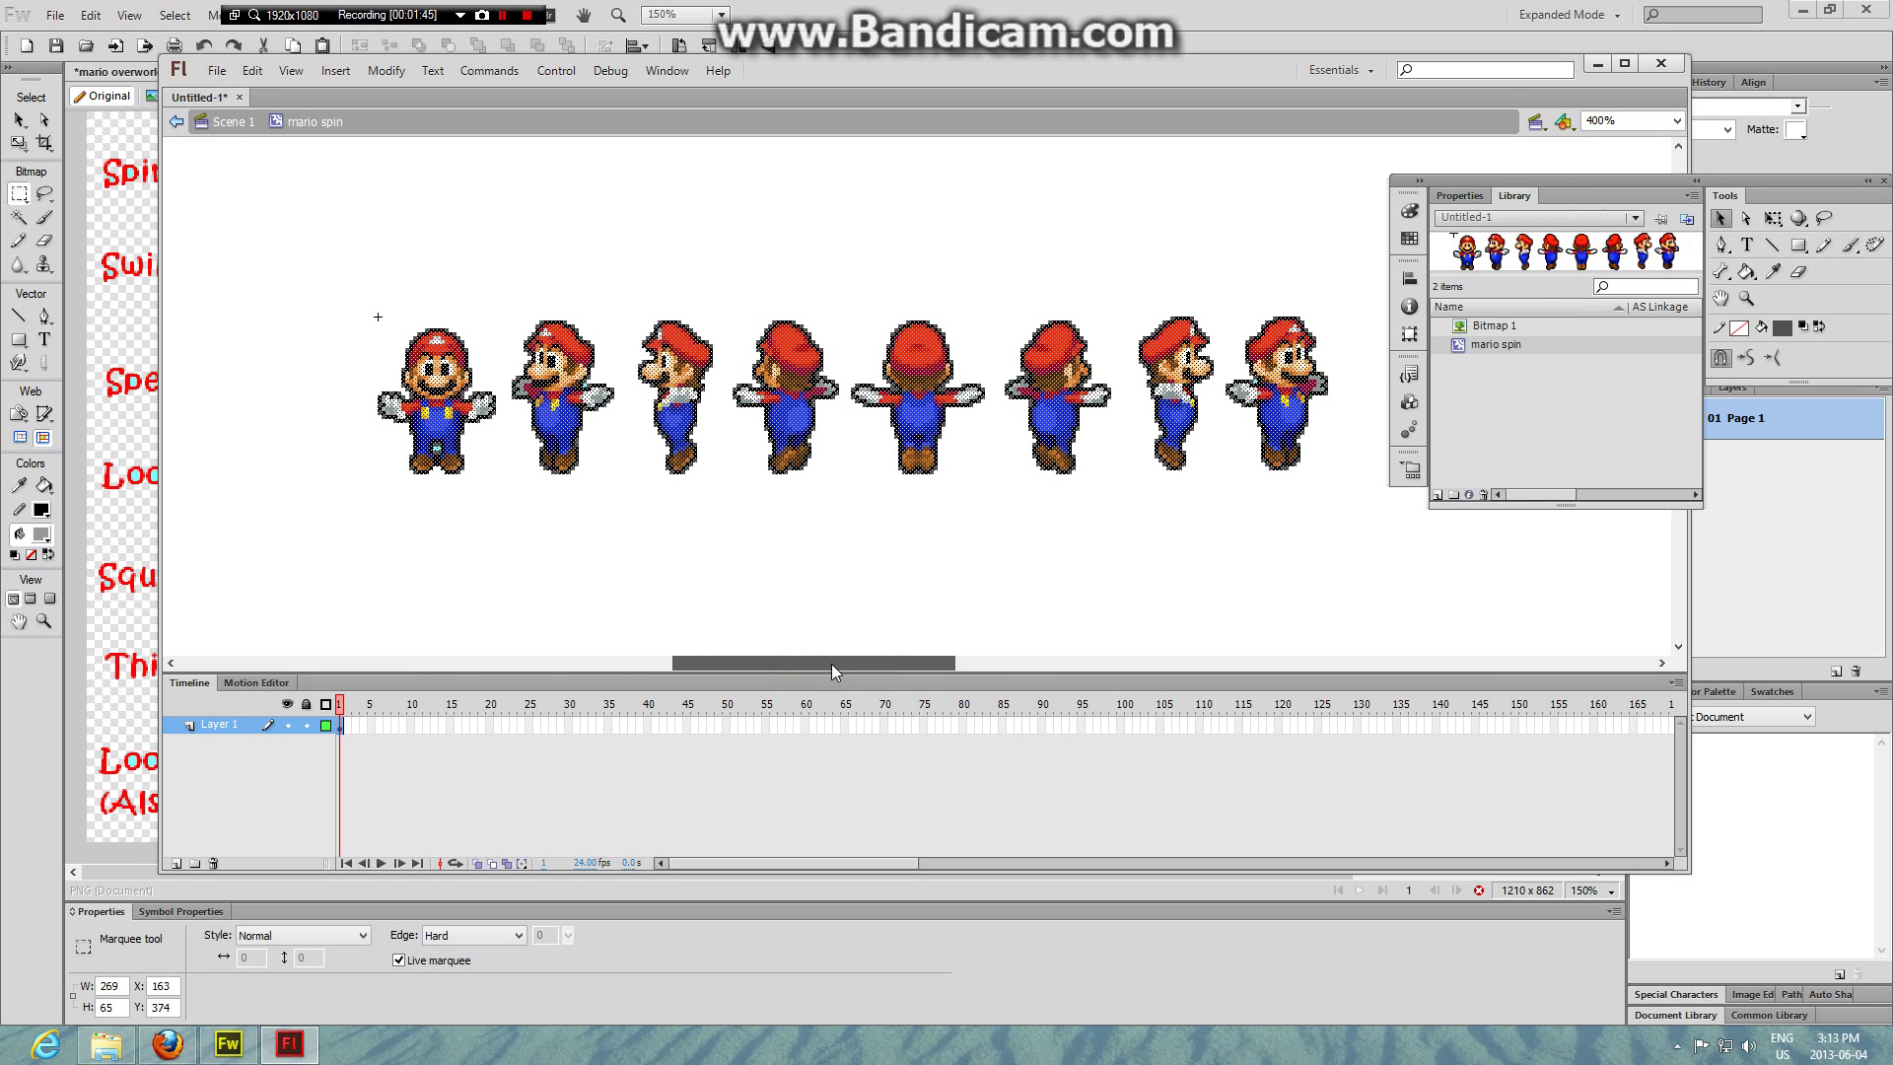
left_click_drag(1357, 233, 506, 571)
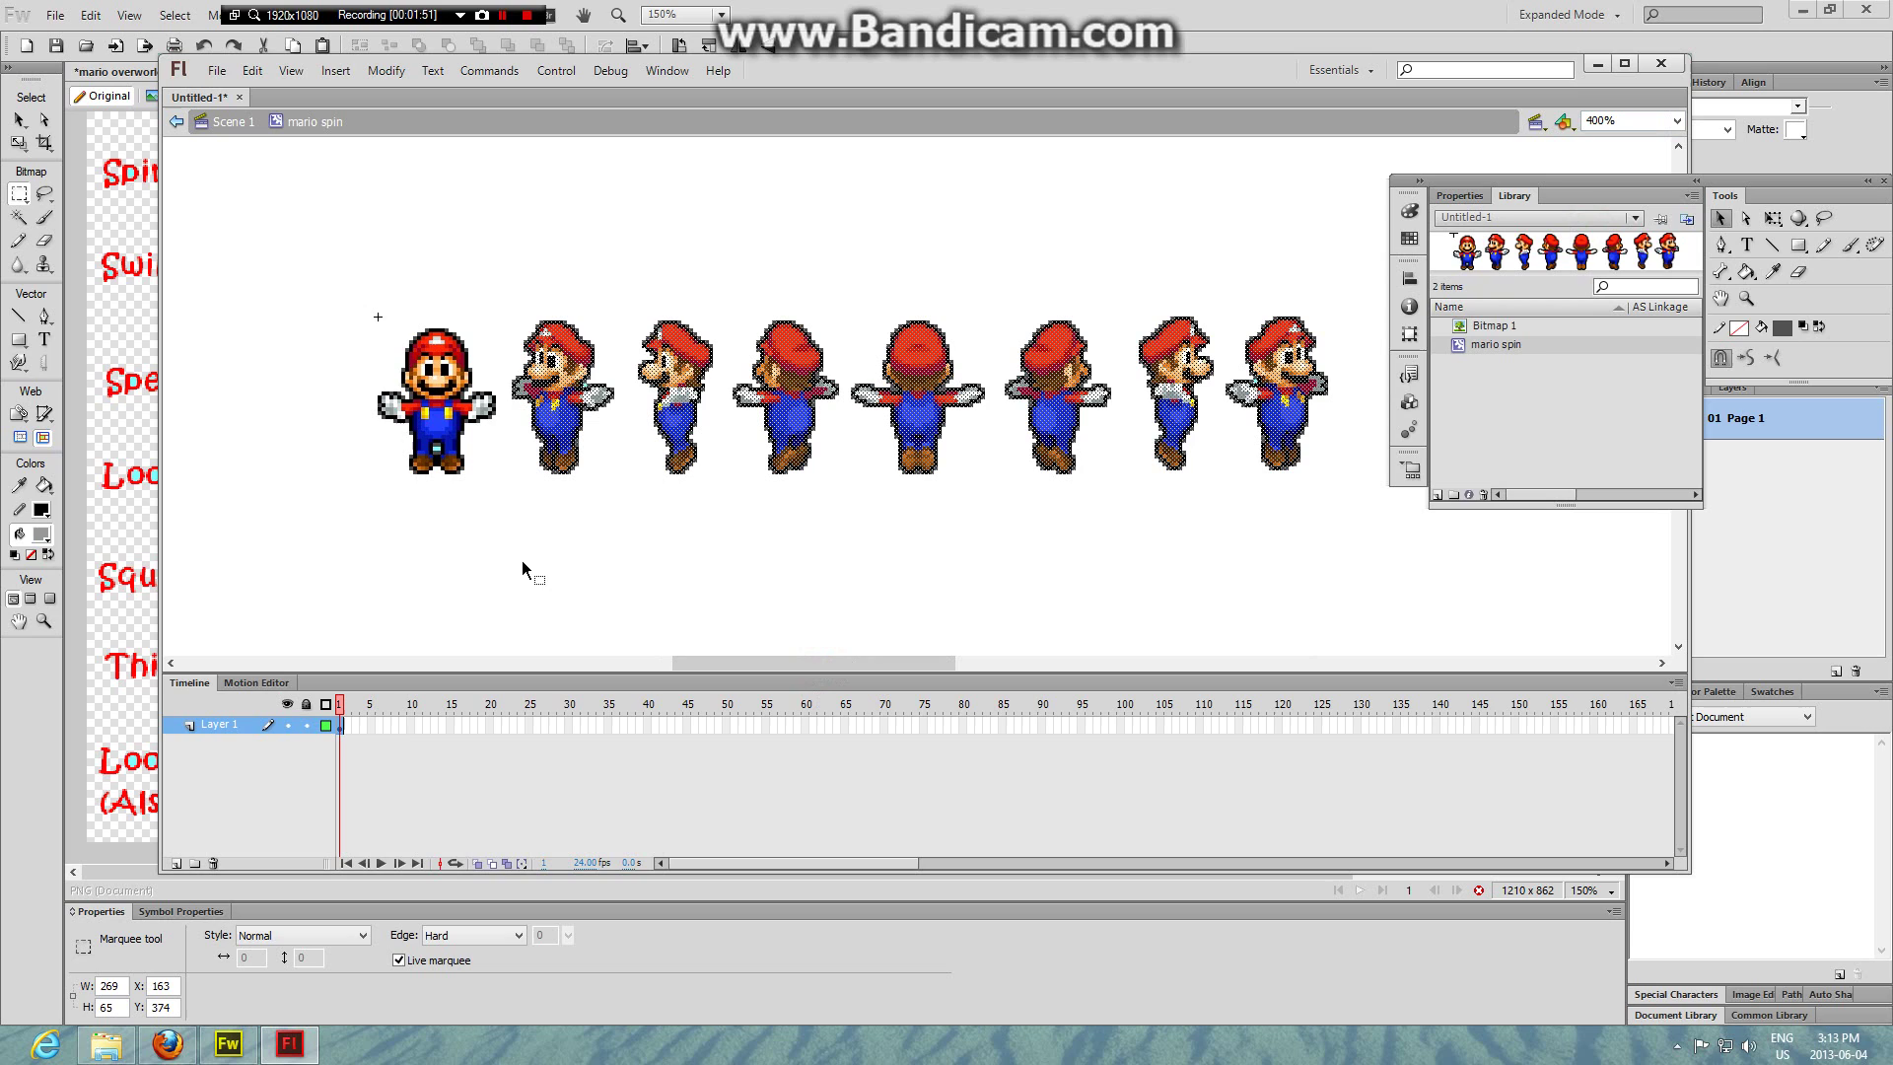
- Move the seven poses to a blank keyframe at frame 2, aligning the first with Onion Skin
key("Delete")
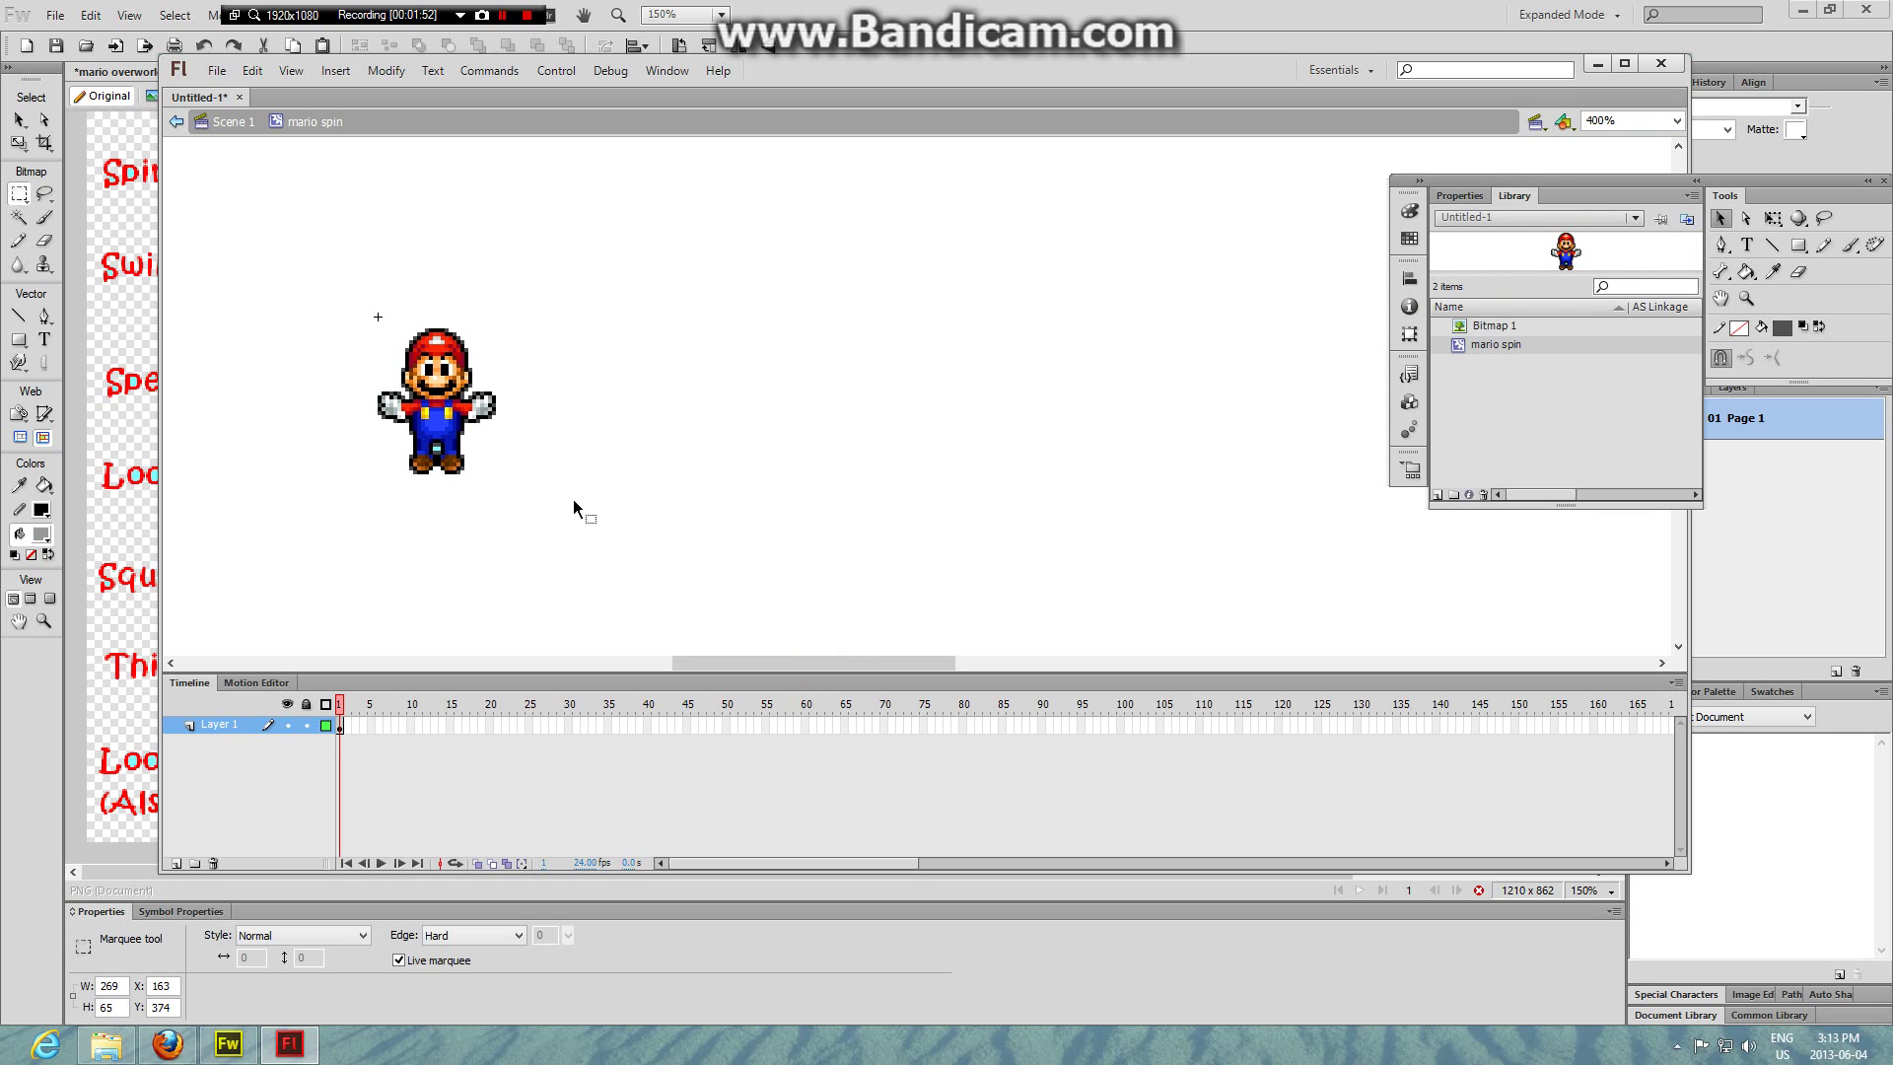
key("F7")
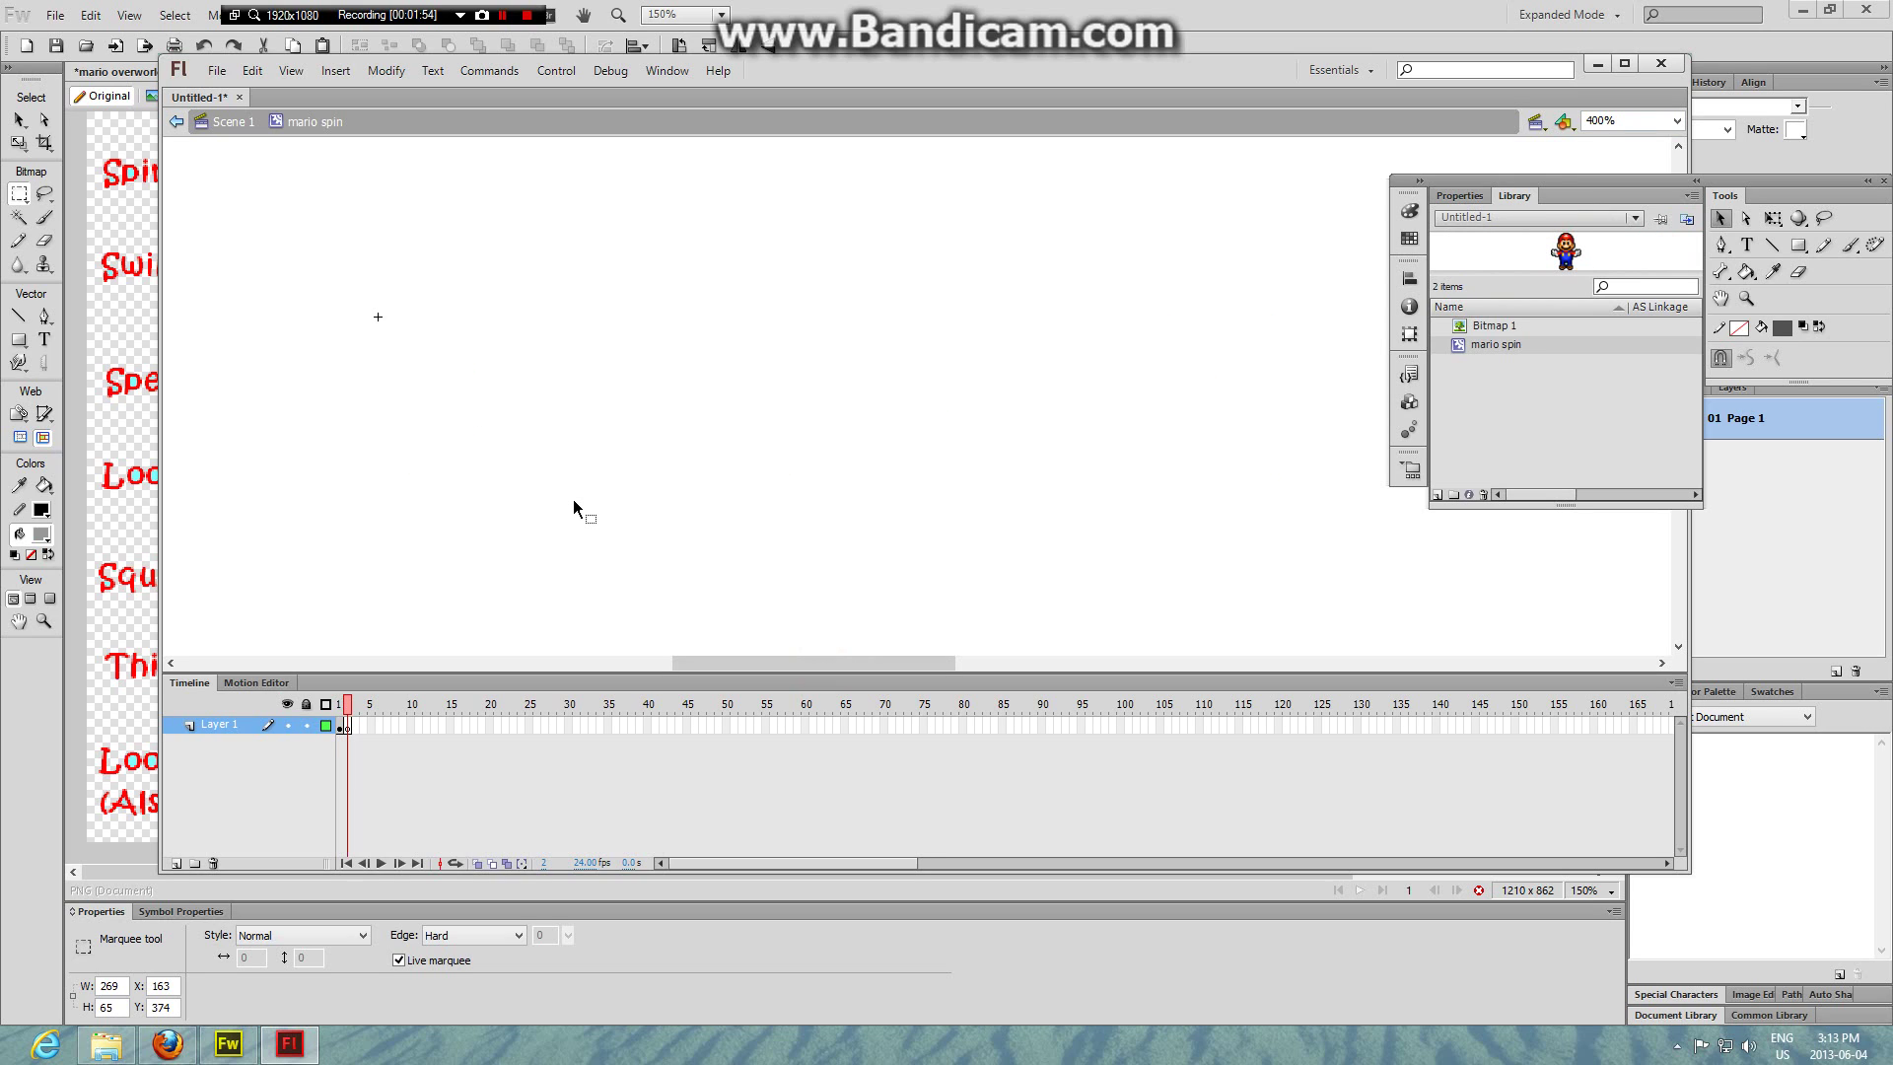
key("ctrl+shift+v")
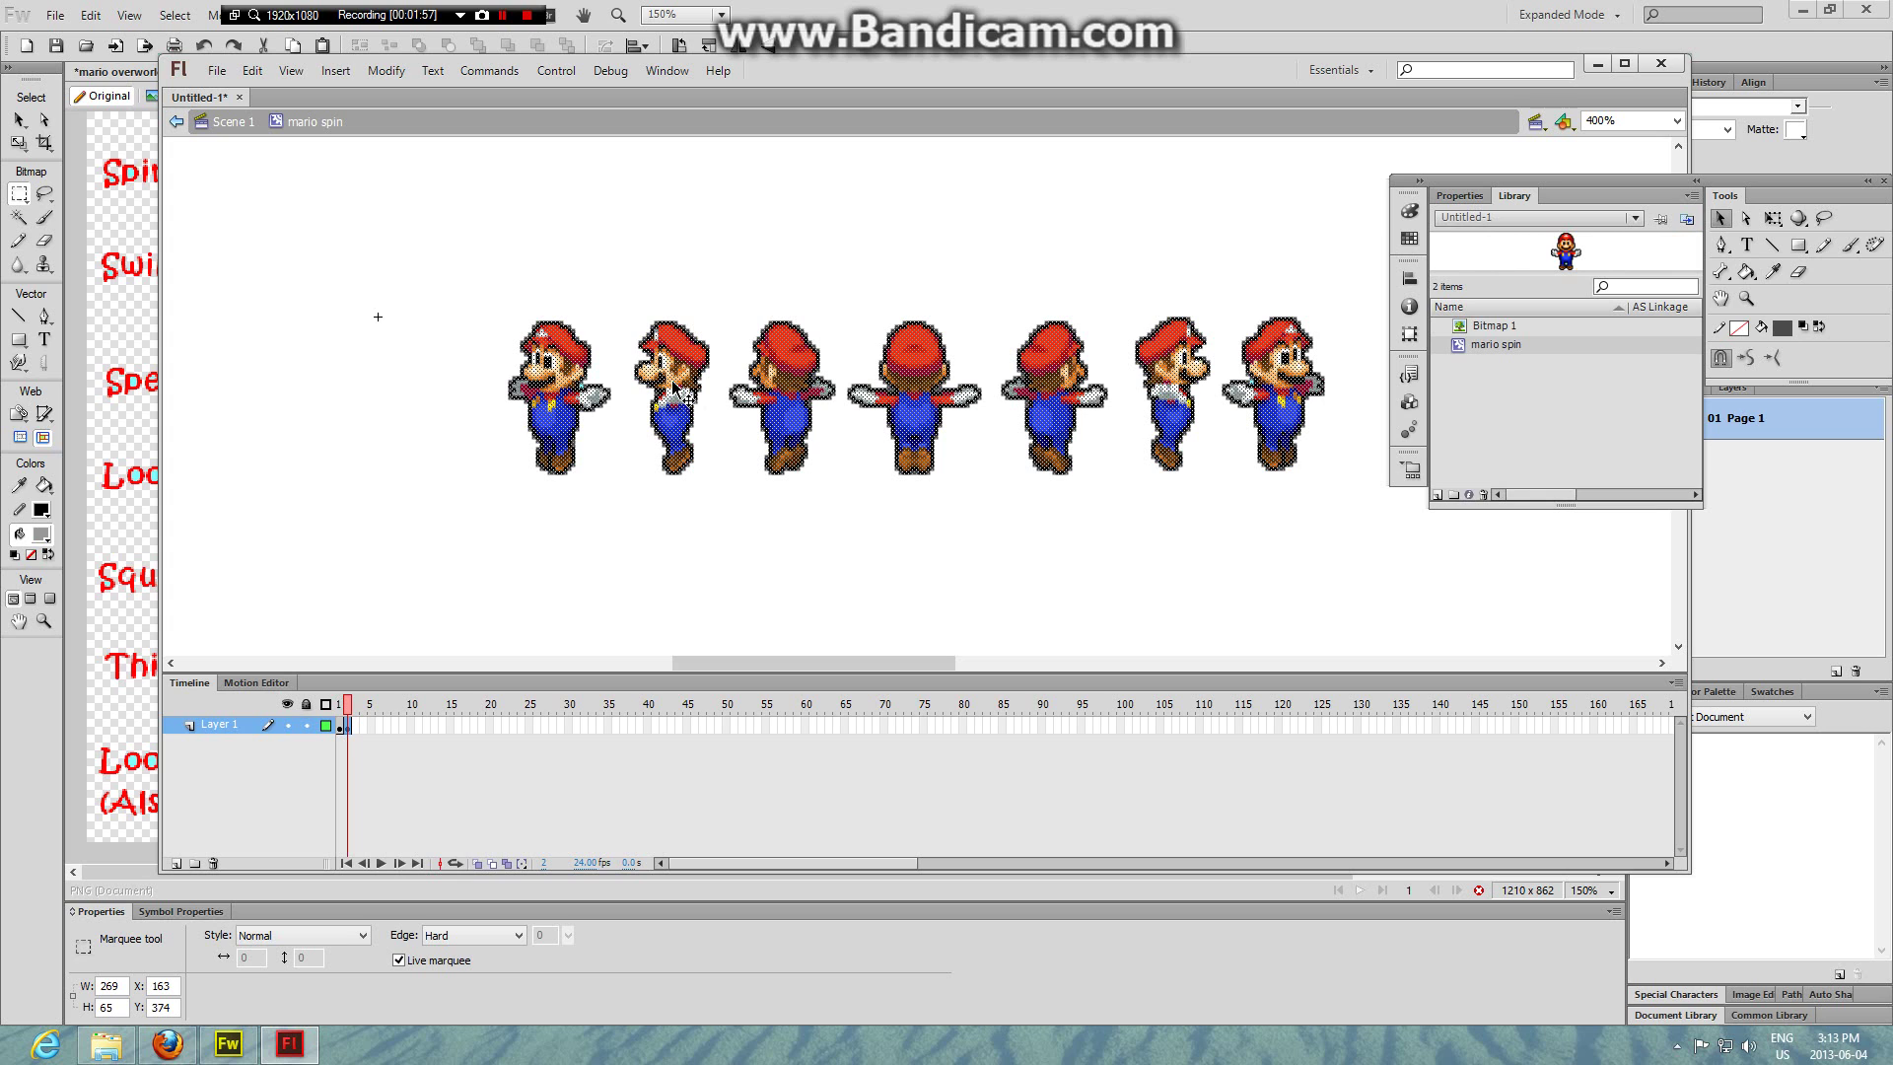
left_click(477, 863)
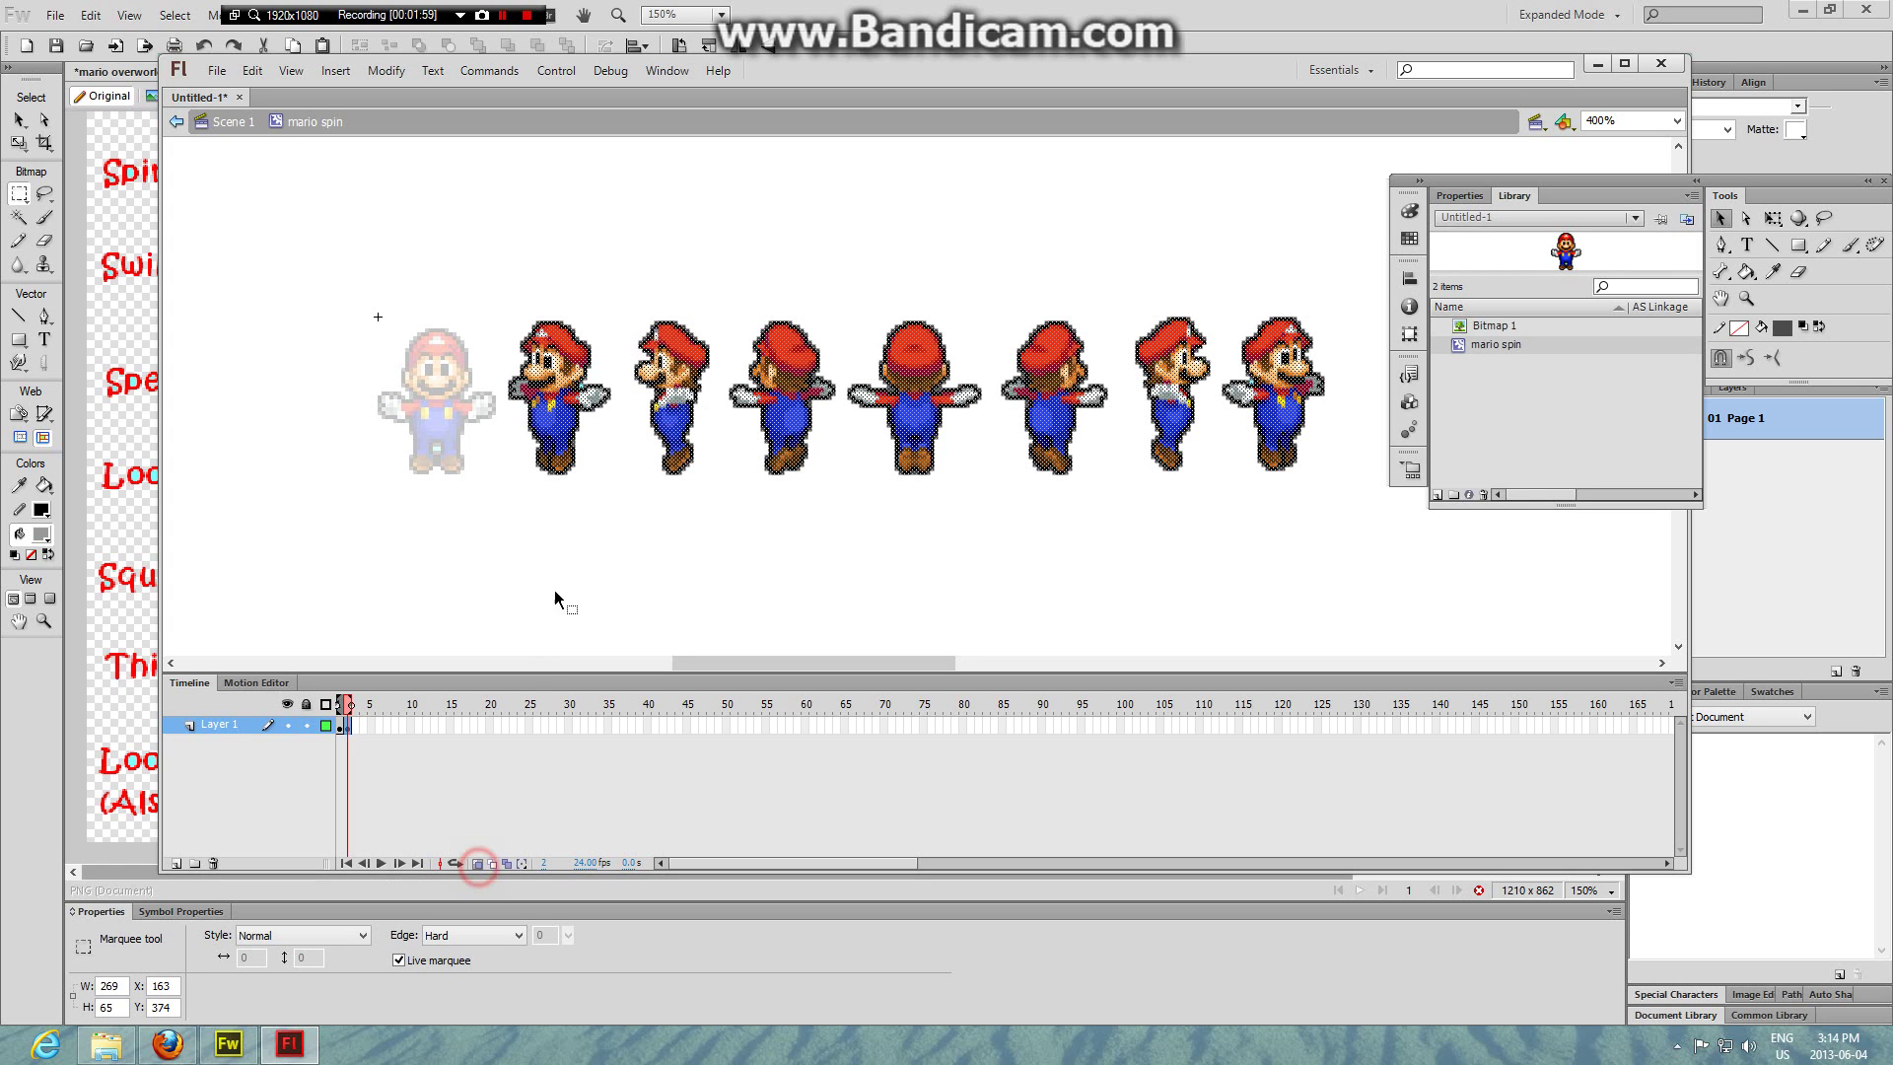
left_click_drag(676, 399, 547, 404)
- Move the remaining poses onto new keyframes 3 and 4, aligning each with the ghost
left_click_drag(1289, 253, 510, 594)
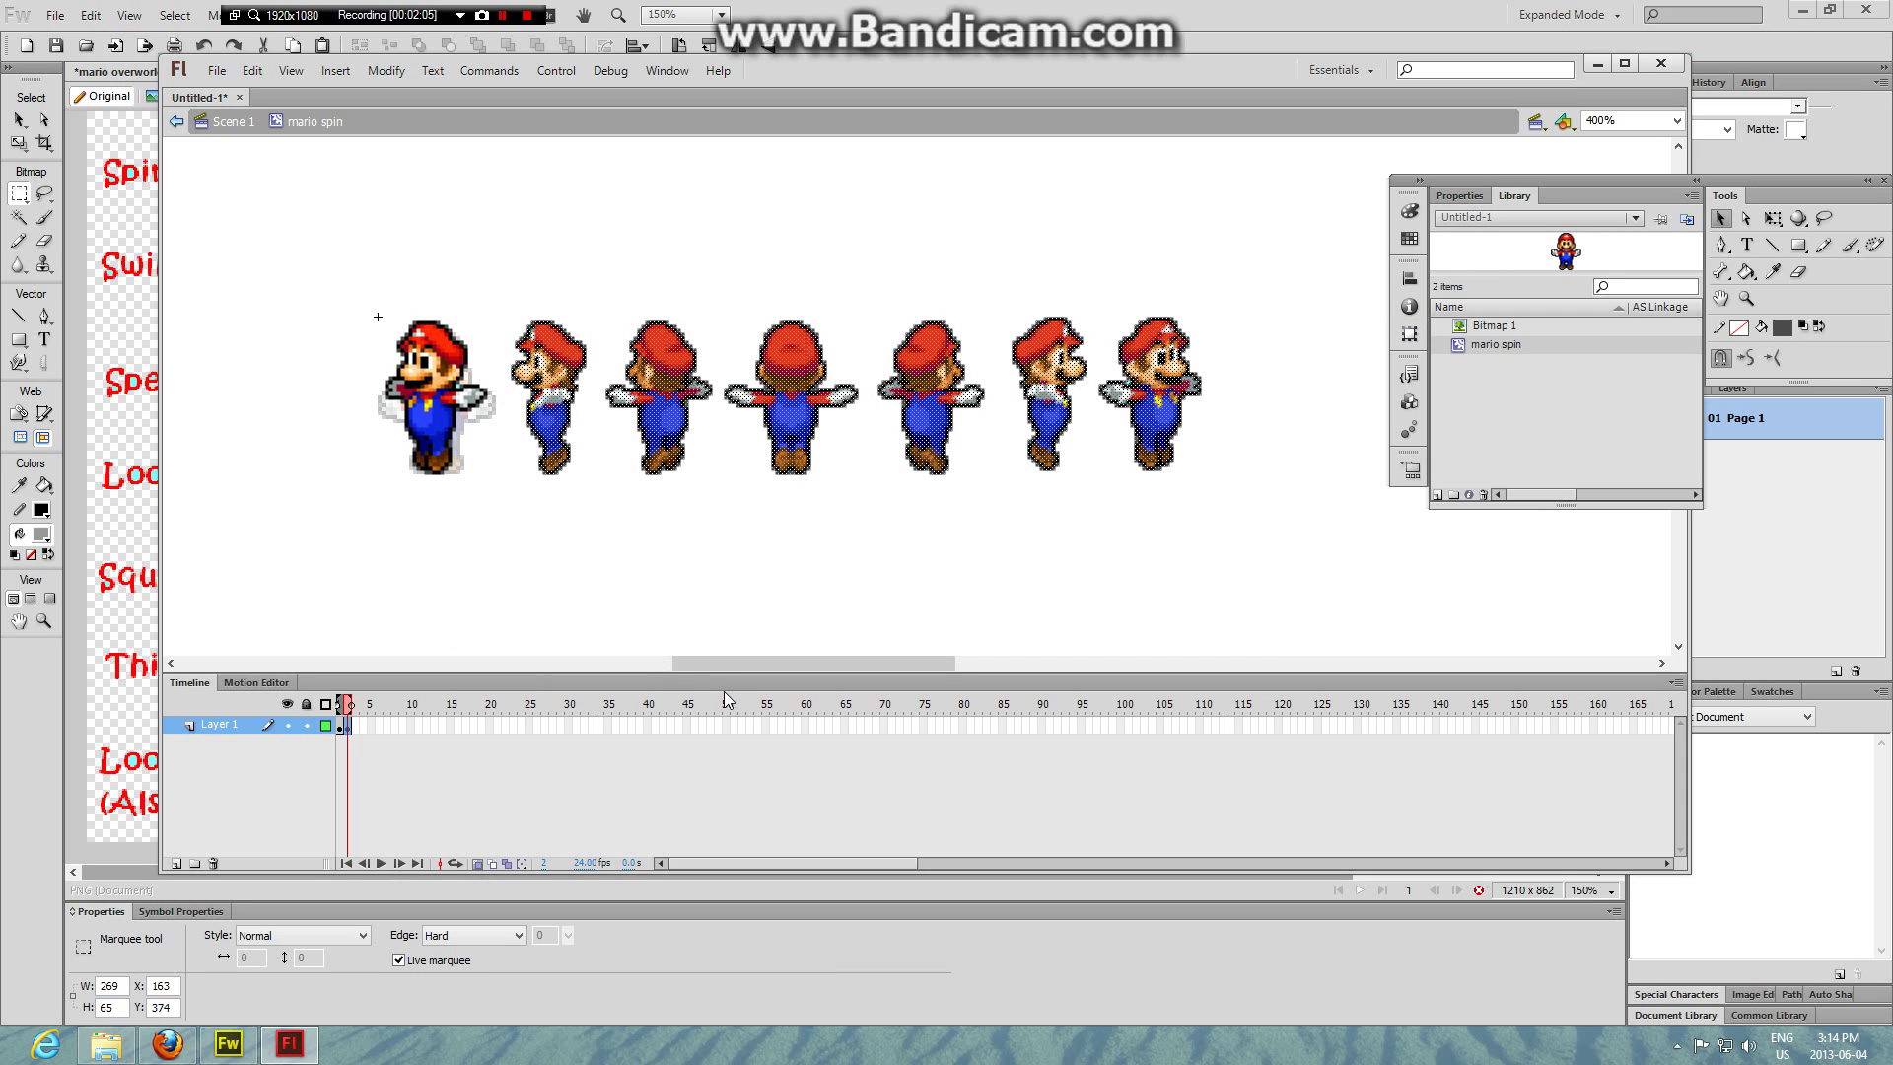
key("Delete")
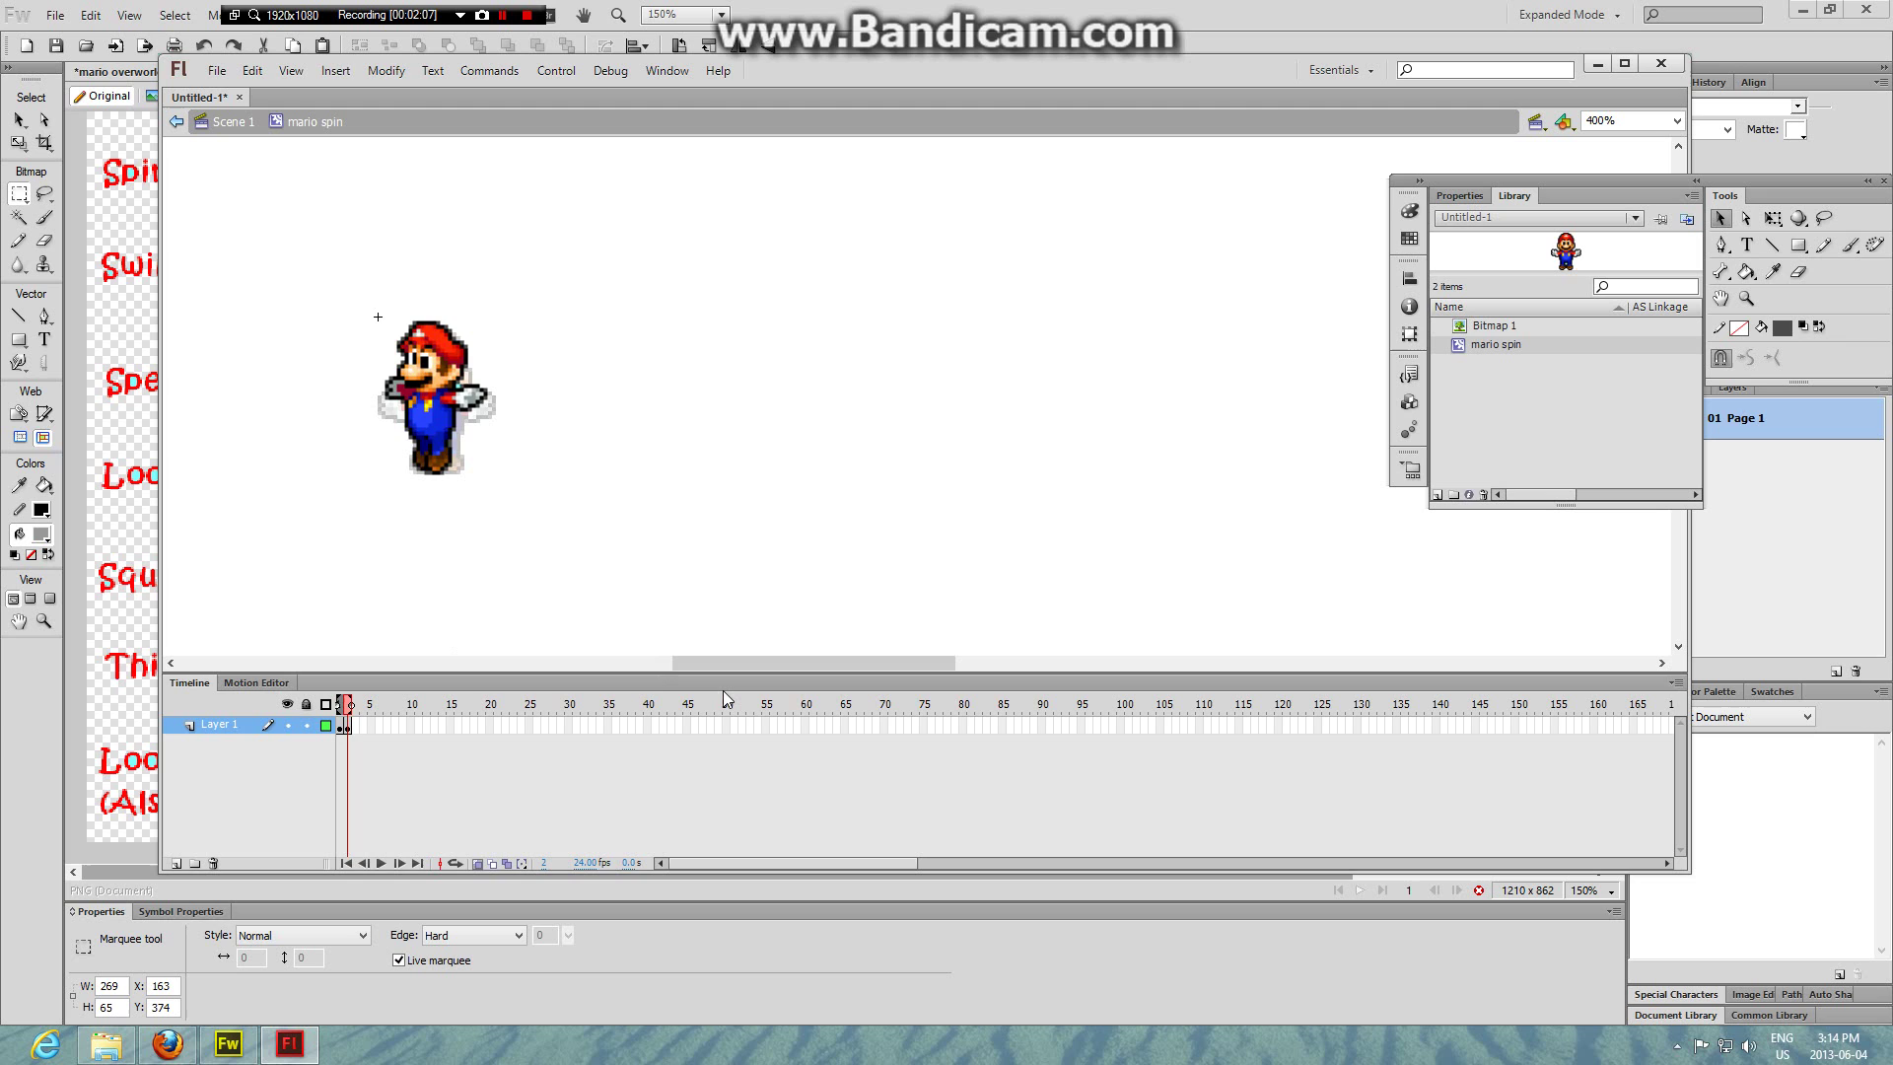
key("F7")
key("ctrl+v")
left_click_drag(732, 367, 550, 363)
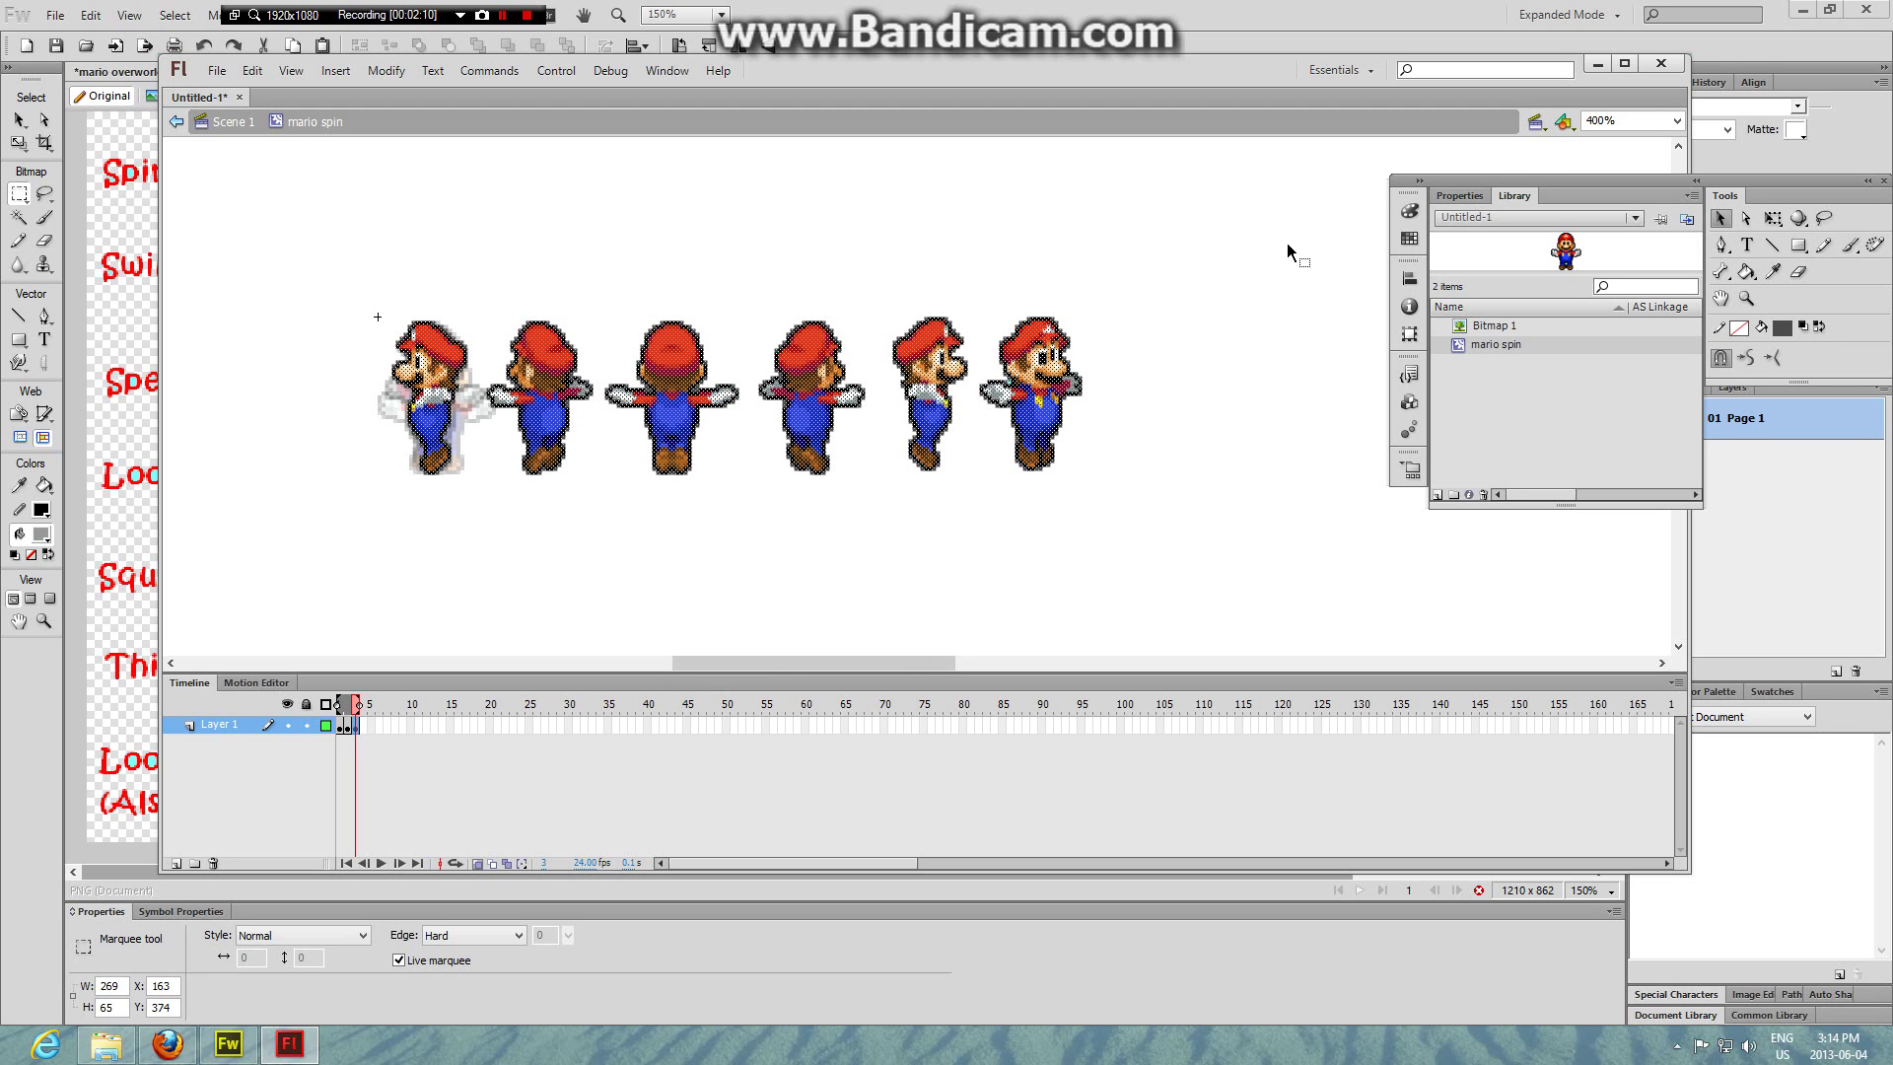
left_click_drag(1287, 252, 486, 537)
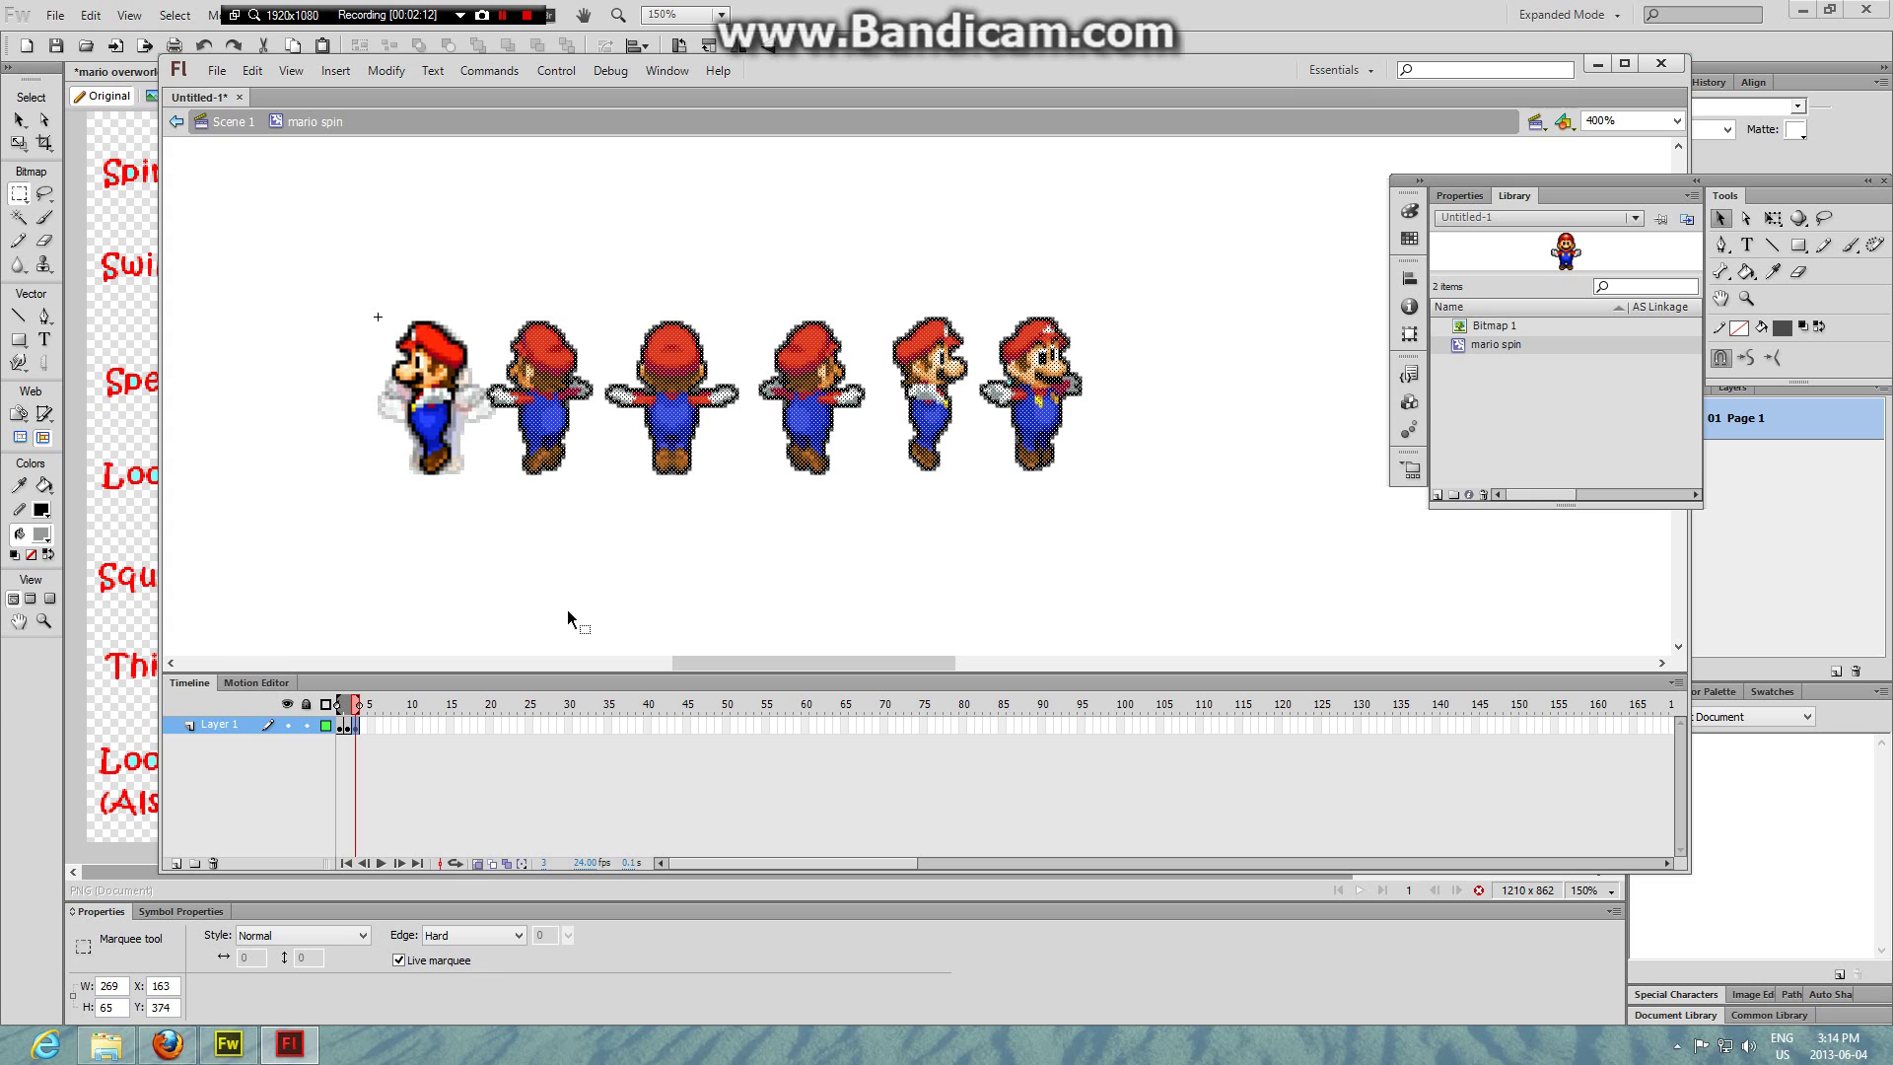
key("Delete")
key("F7")
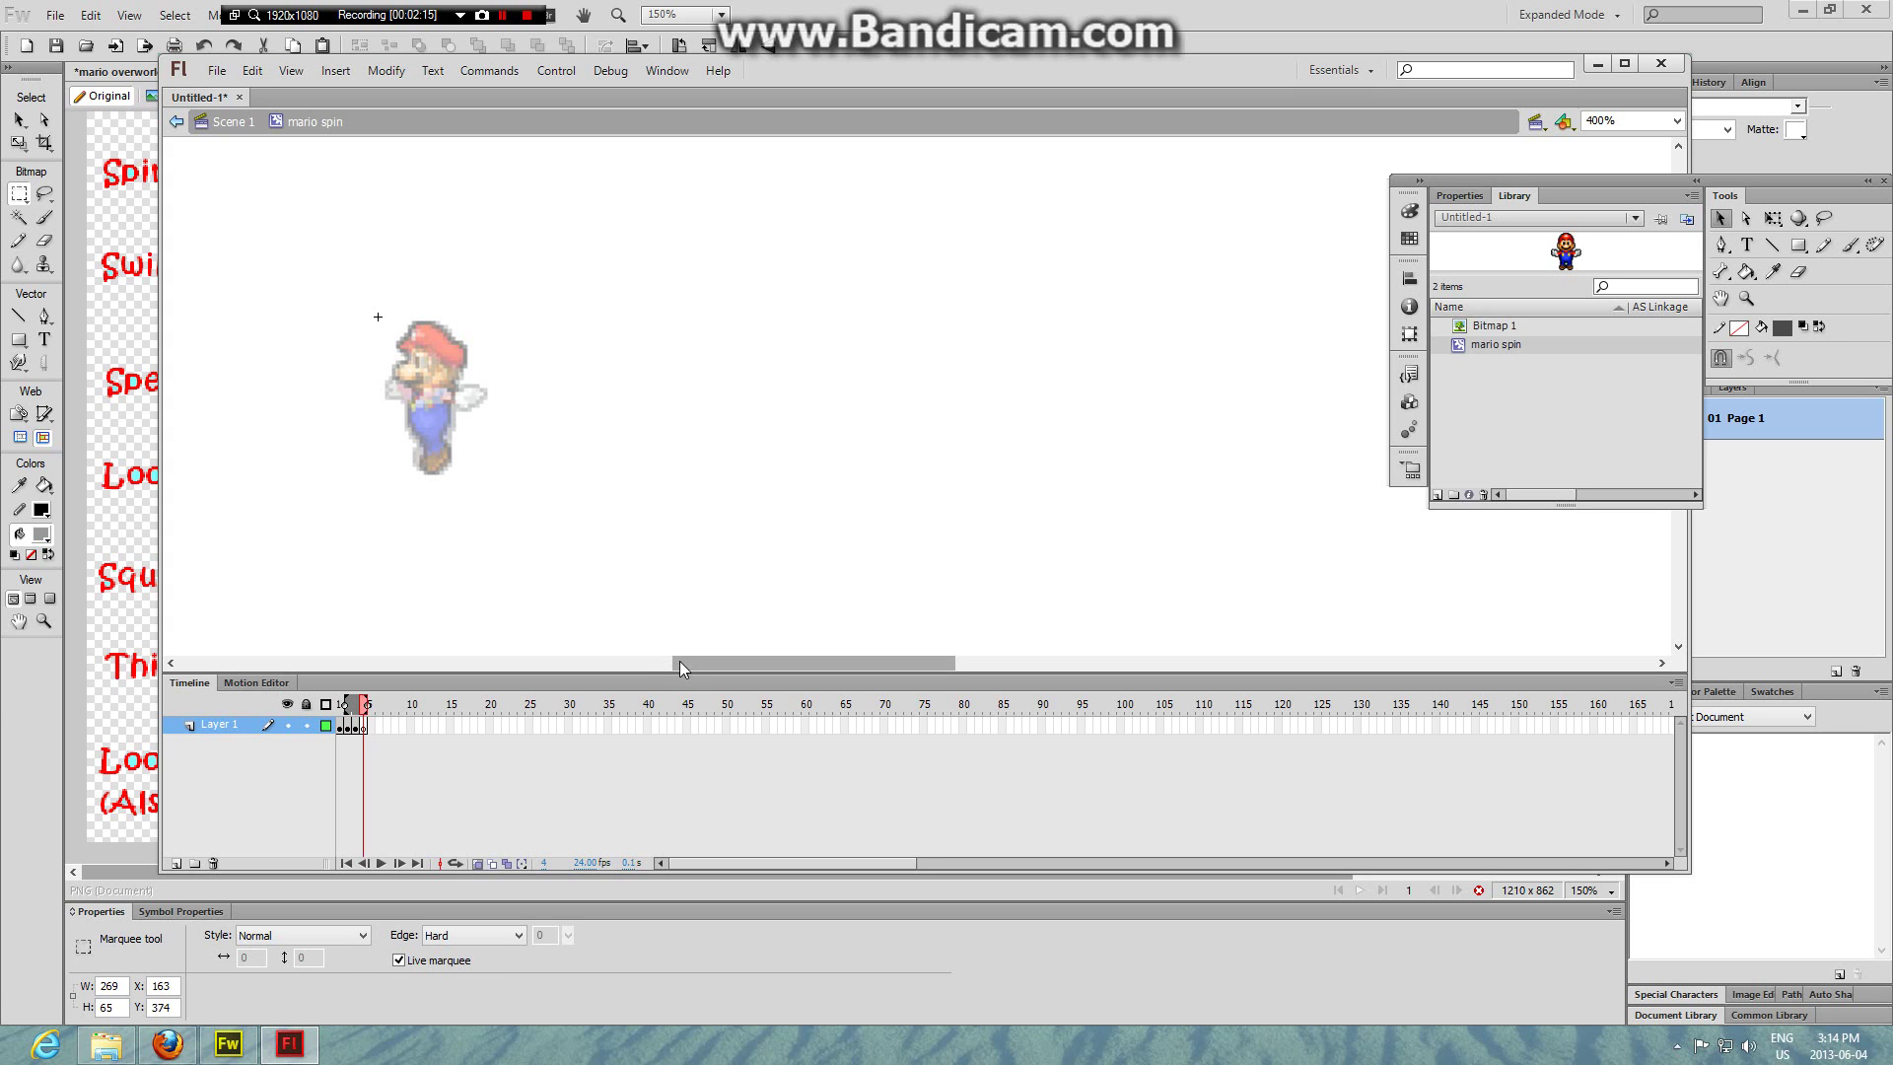
key("ctrl+shift+v")
left_click_drag(807, 387, 562, 387)
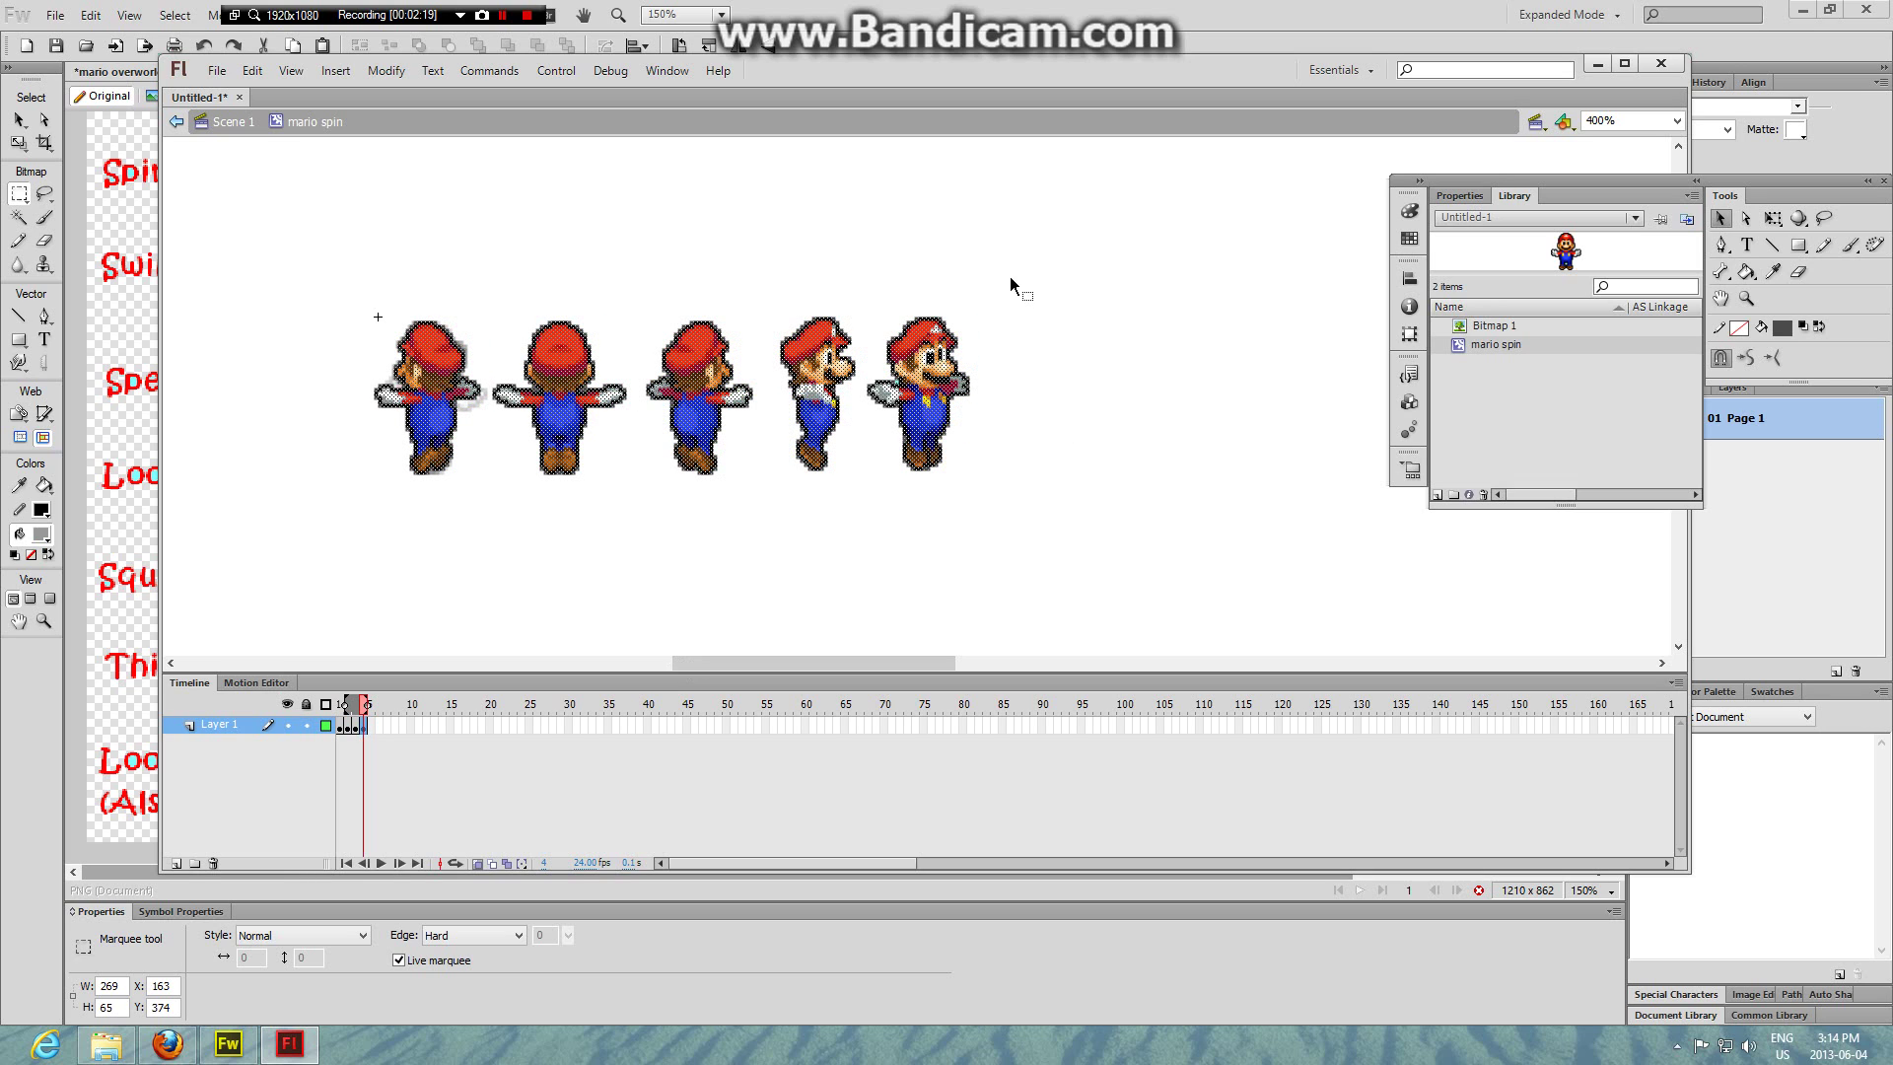
- Move the remaining poses onto new keyframes 5 and 6, aligning each with the ghost
left_click_drag(1189, 277, 488, 552)
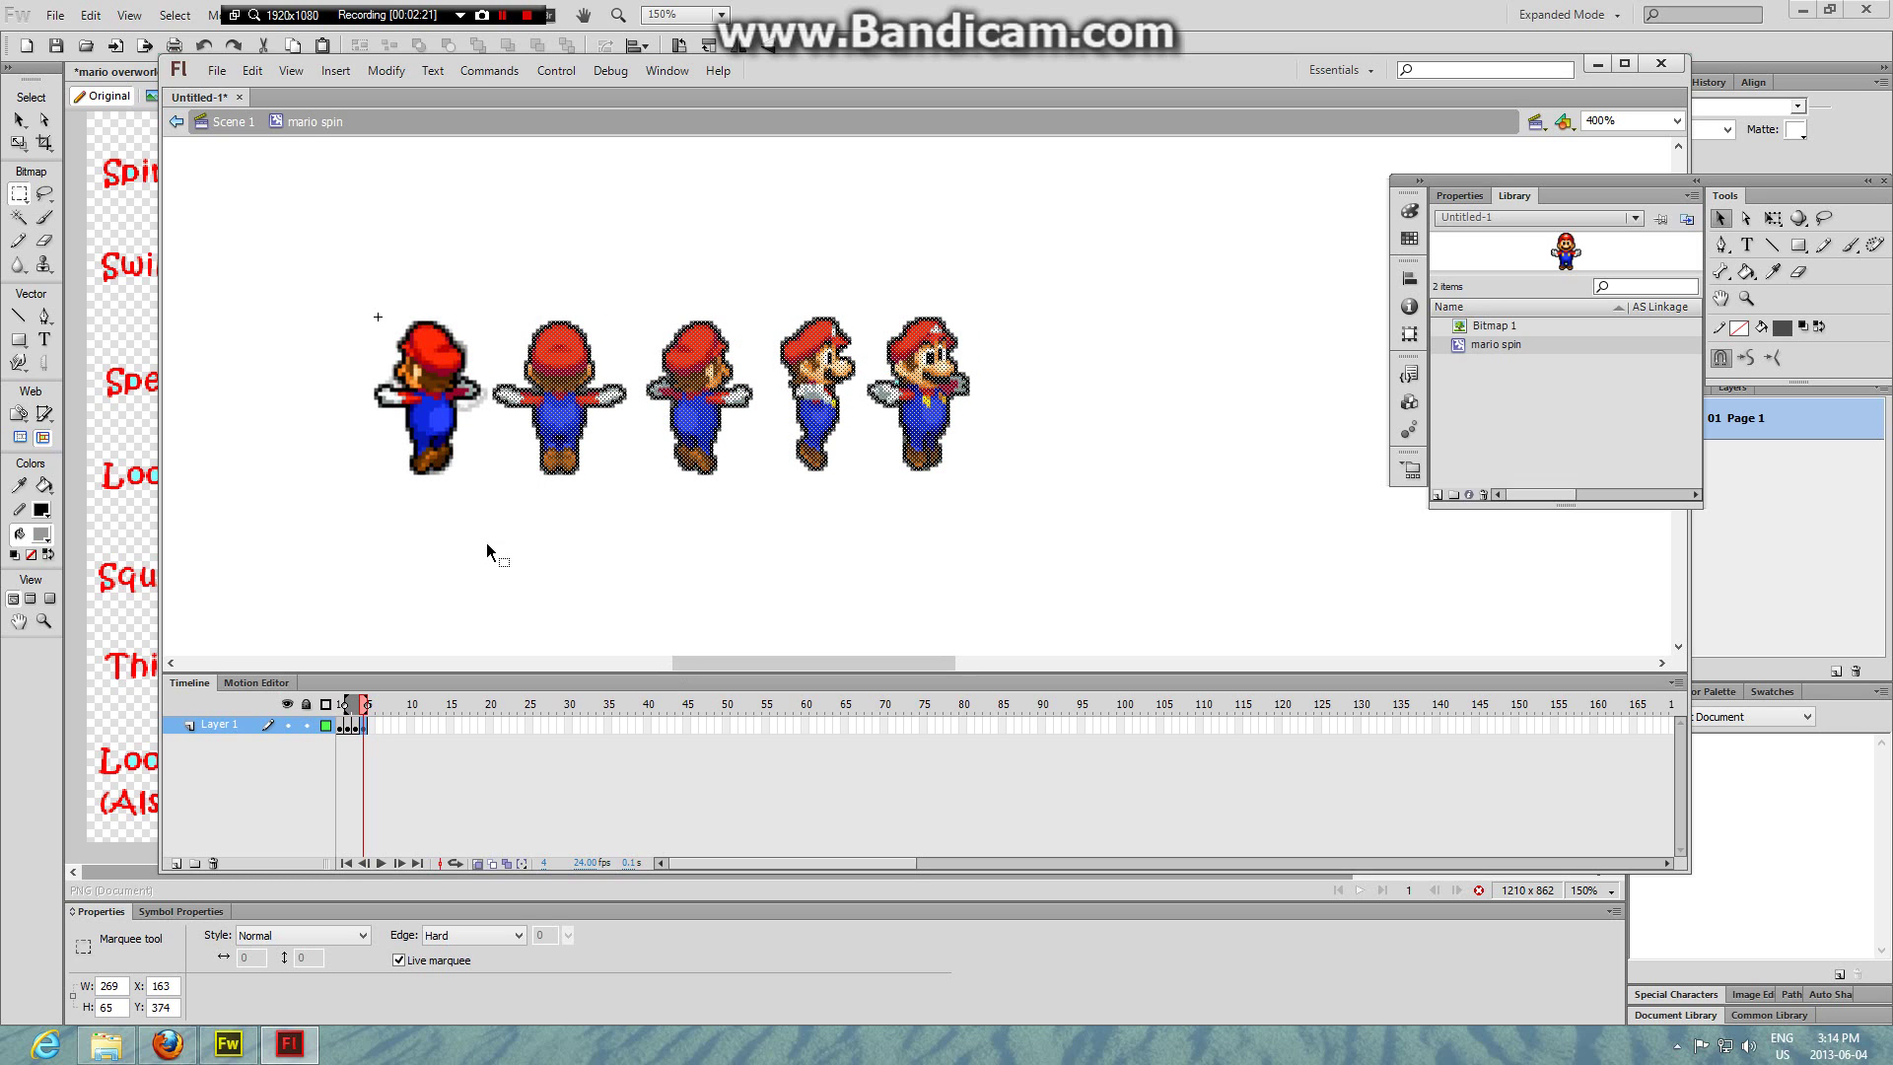
key("Delete")
key("F7")
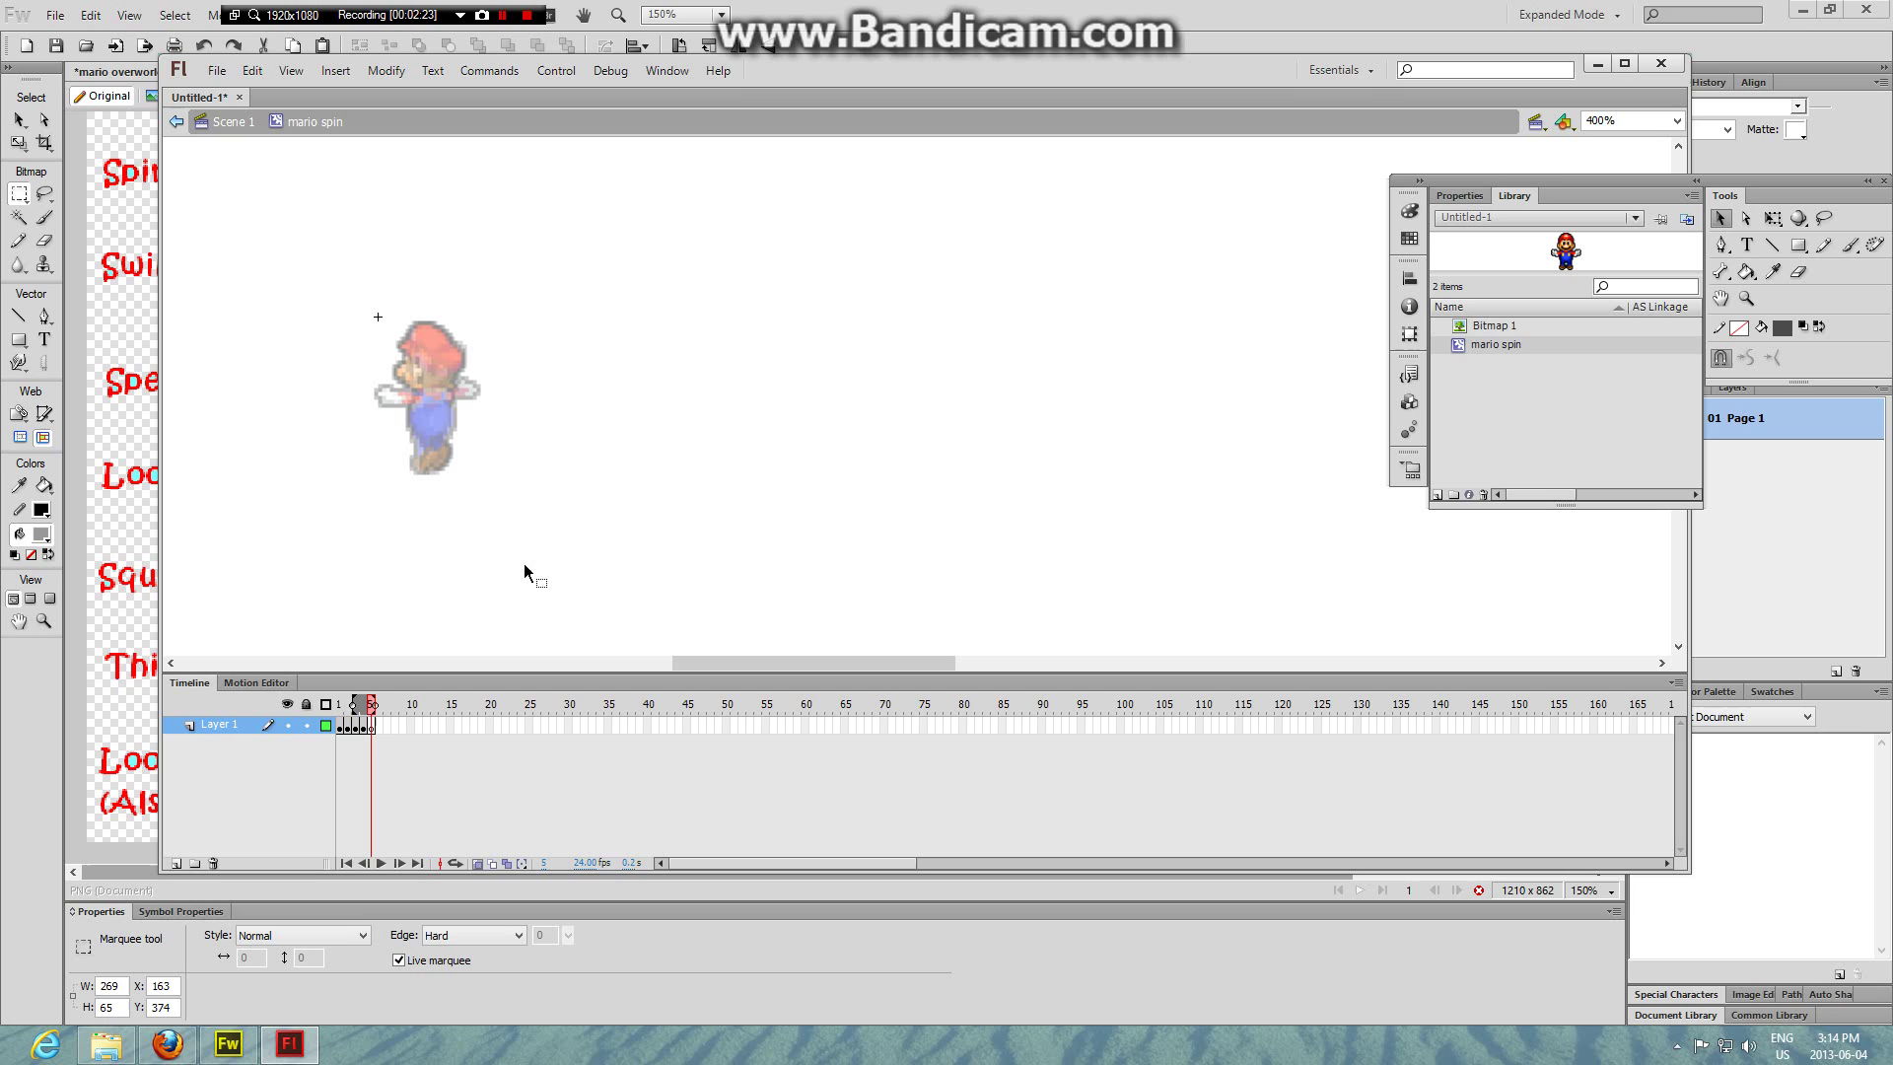
key("ctrl+v")
left_click_drag(759, 430, 441, 424)
left_click_drag(990, 268, 512, 529)
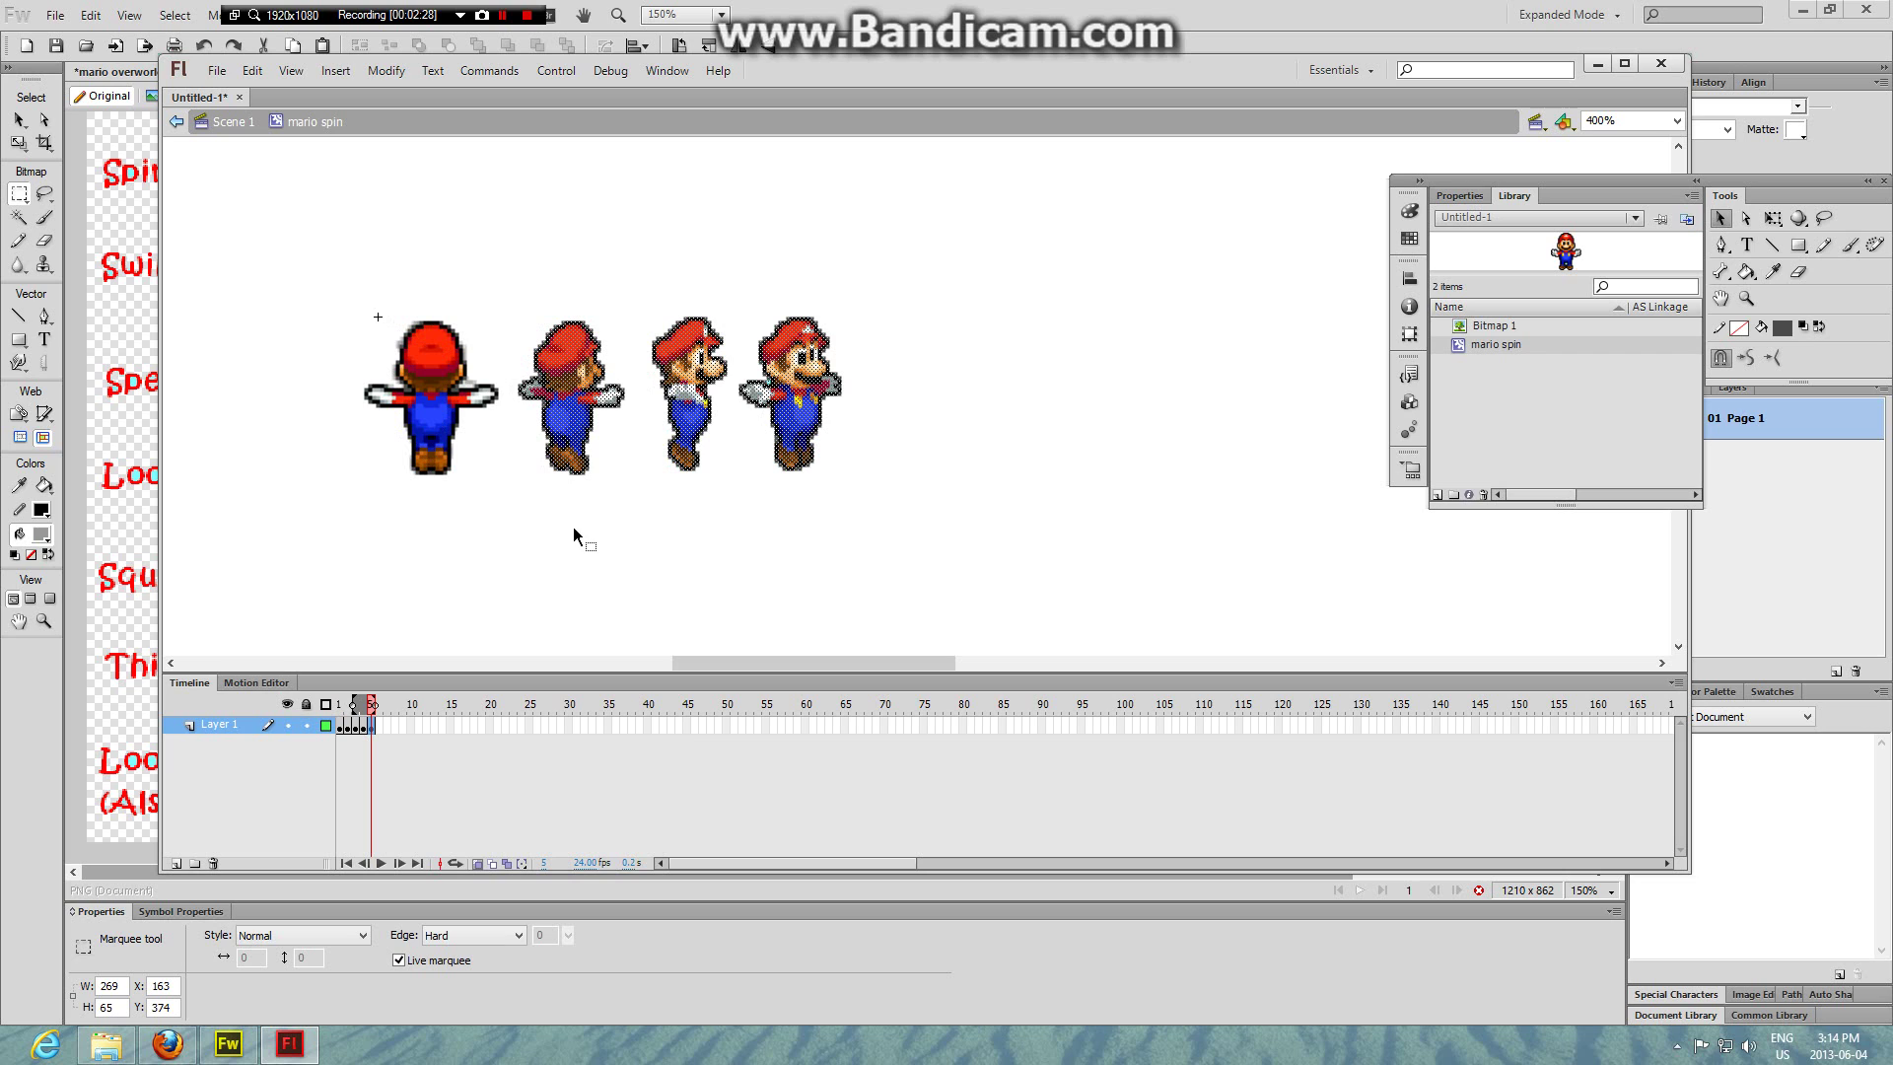
key("Delete")
key("F7")
key("ctrl+shift+v")
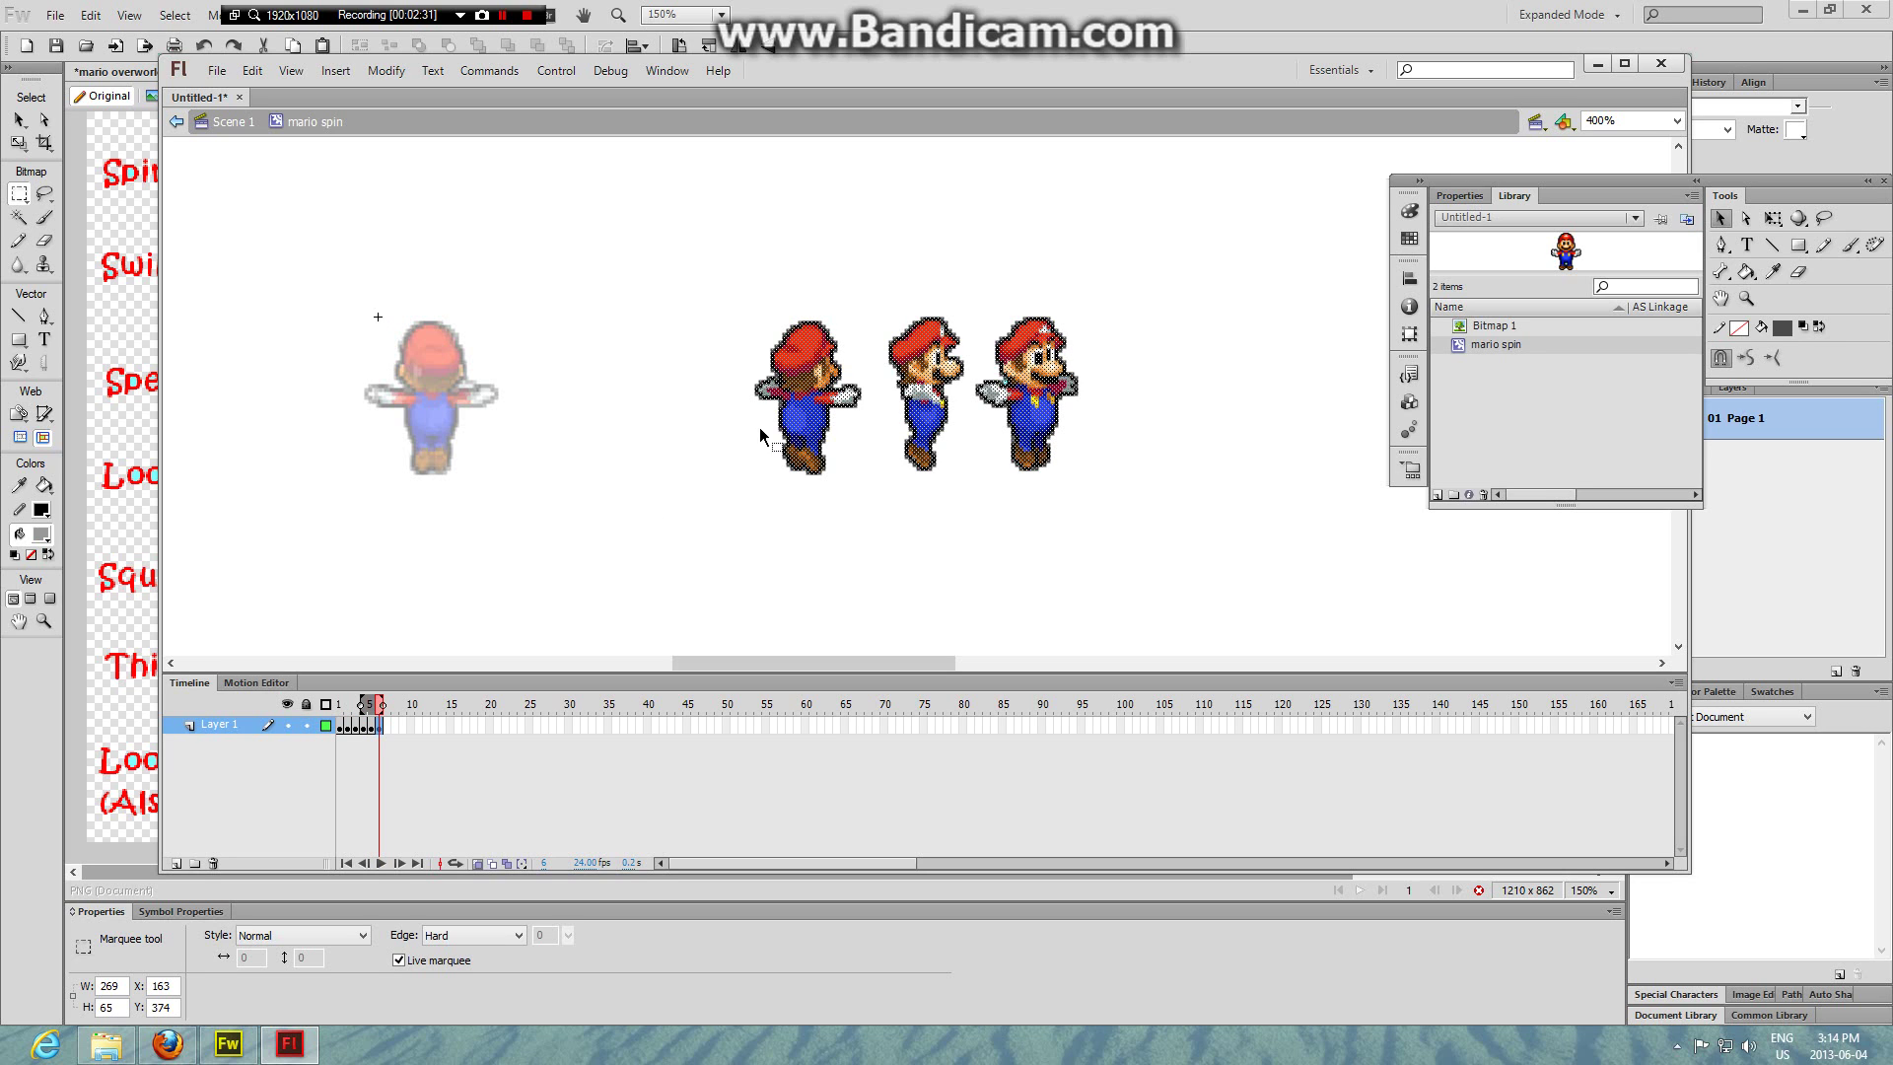
left_click_drag(826, 393, 447, 392)
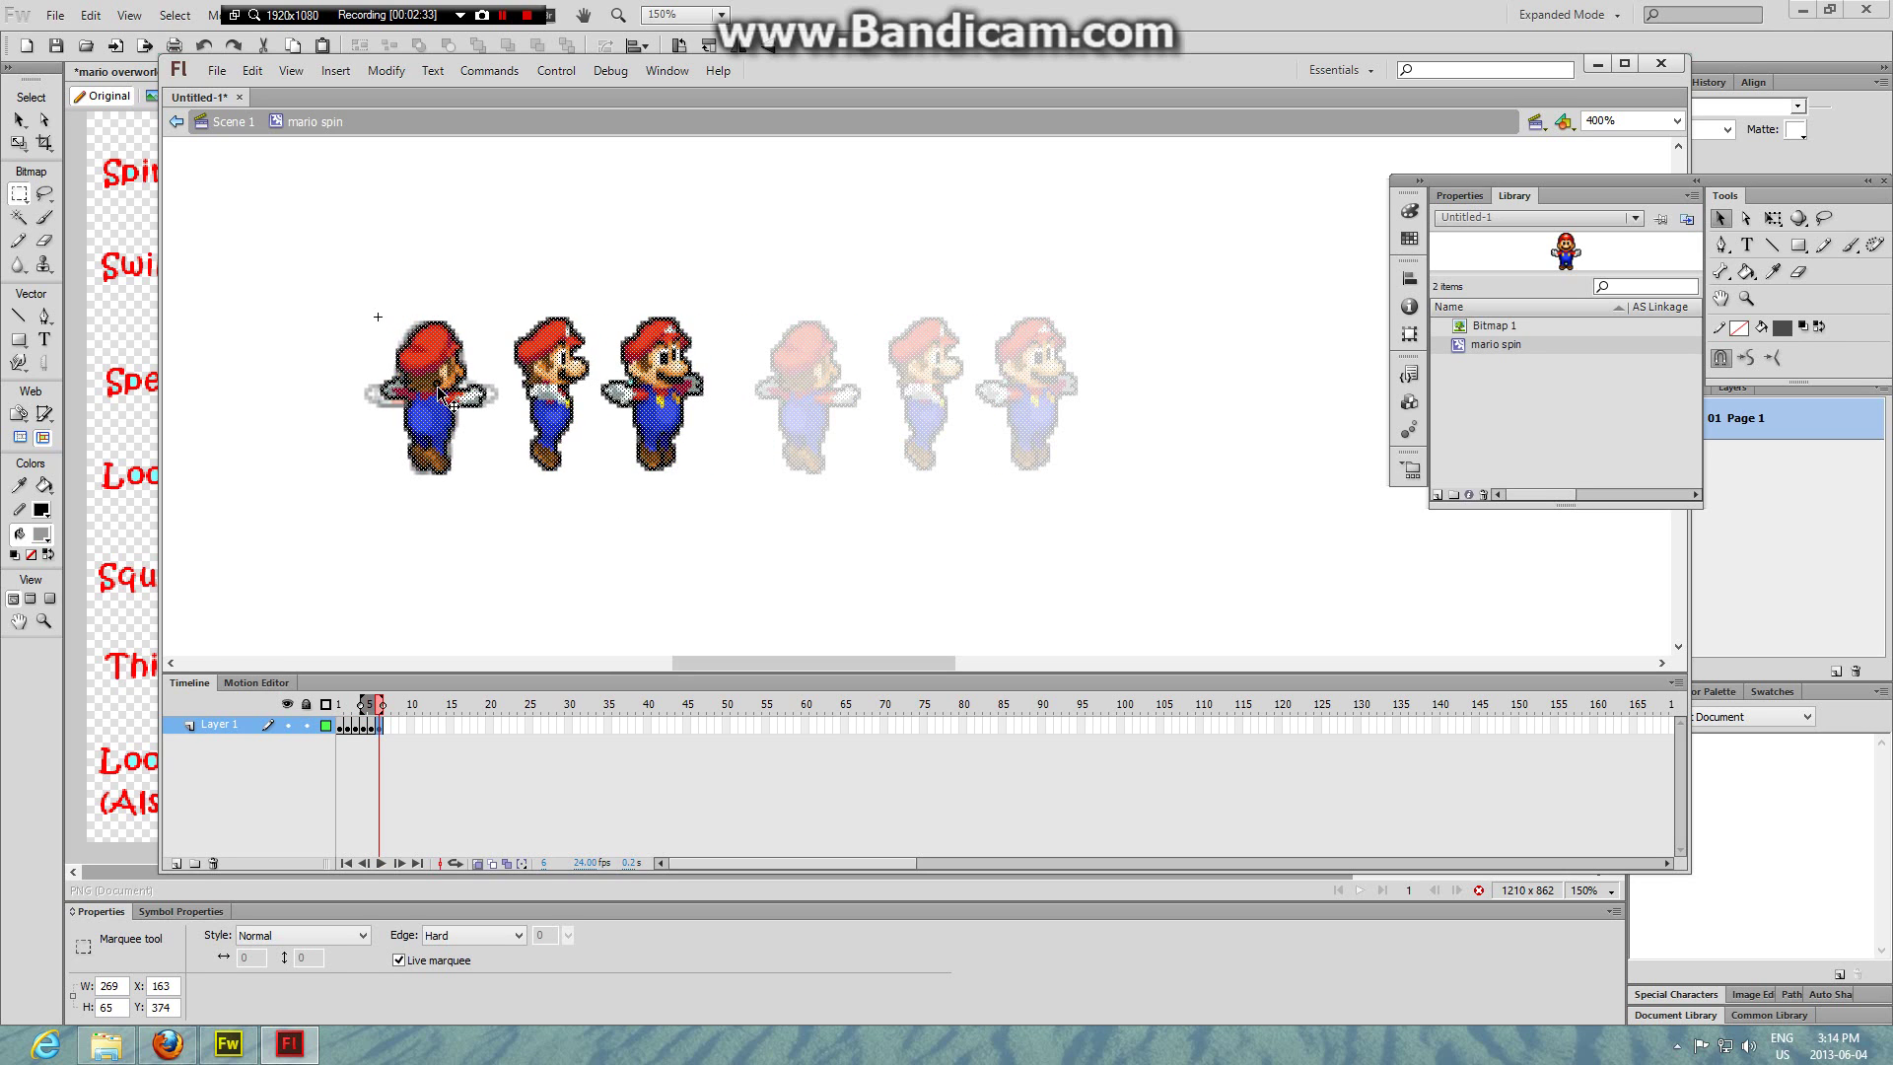
- Move the last poses onto new keyframes 7 and 8, aligning each with the ghost
left_click_drag(934, 247, 499, 515)
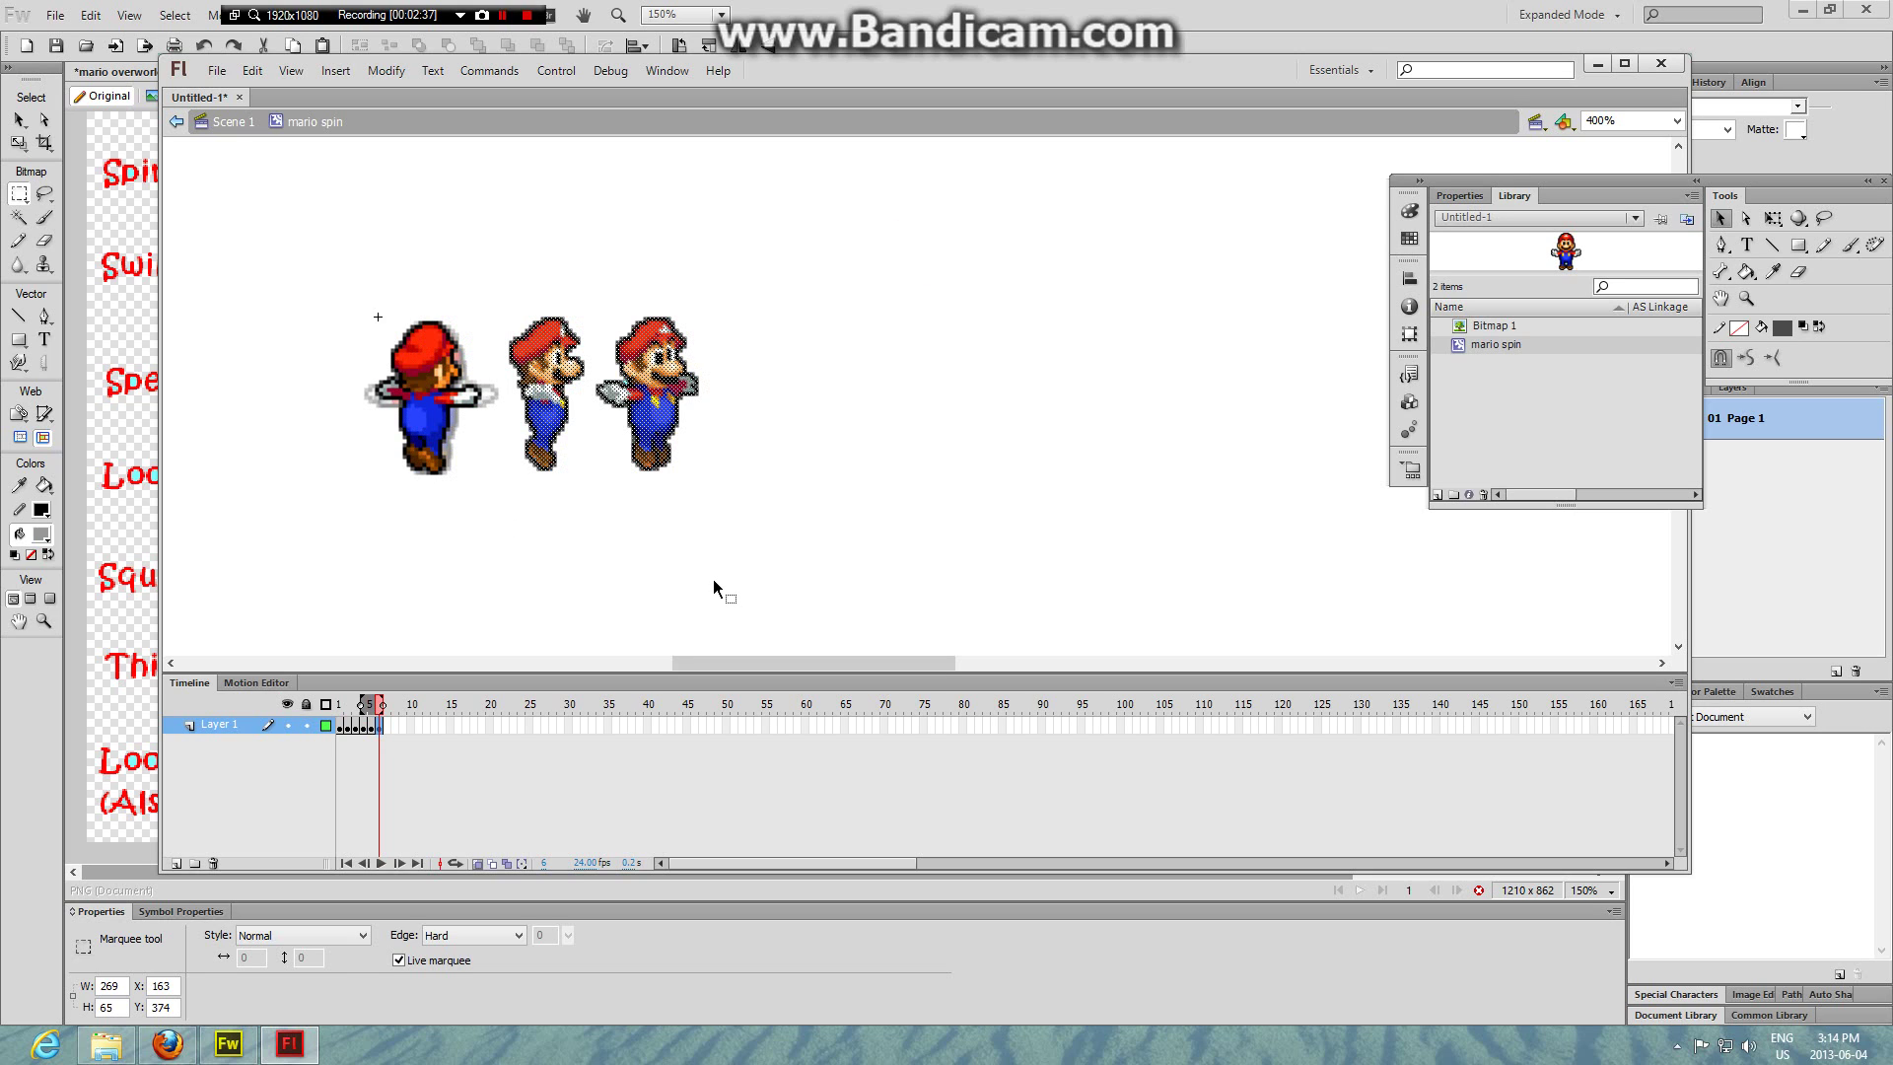
key("ctrl+x")
key("F7")
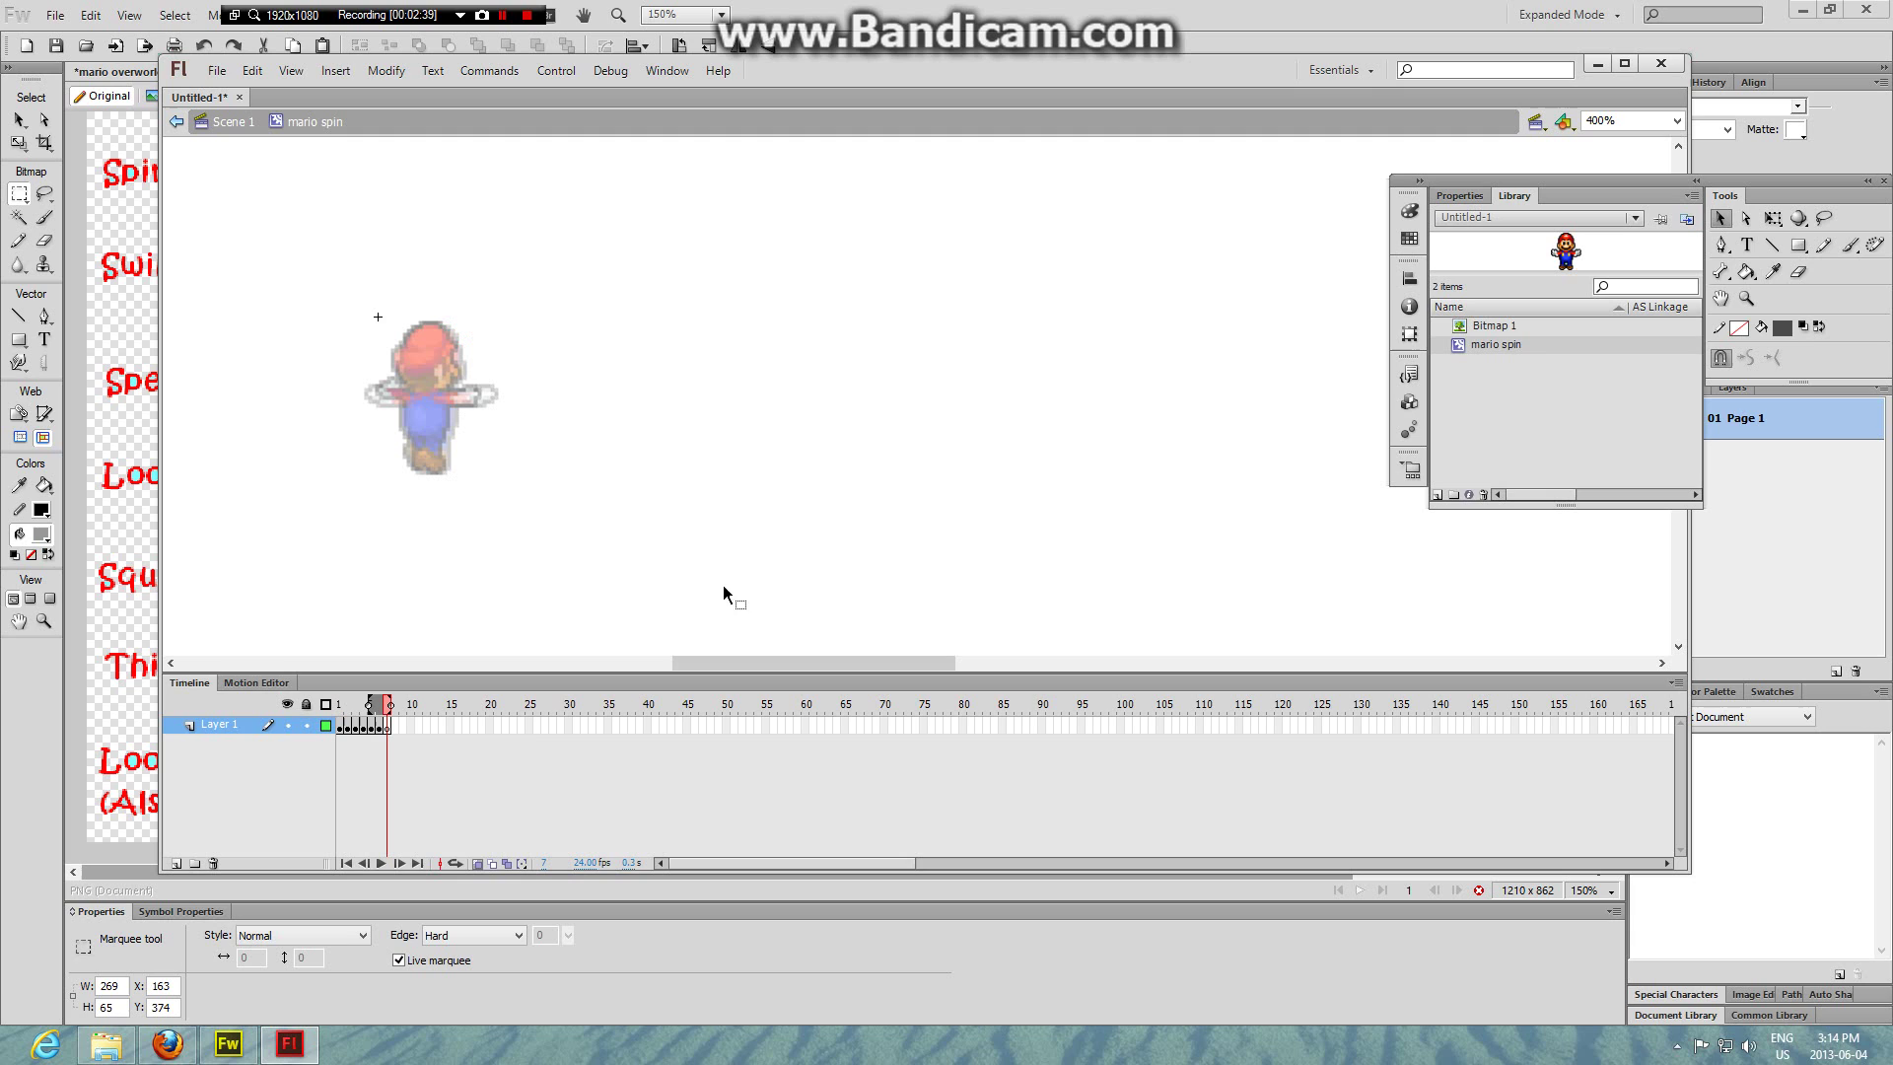
key("ctrl+v")
left_click_drag(986, 394, 557, 394)
left_click_drag(765, 217, 488, 520)
key("Delete")
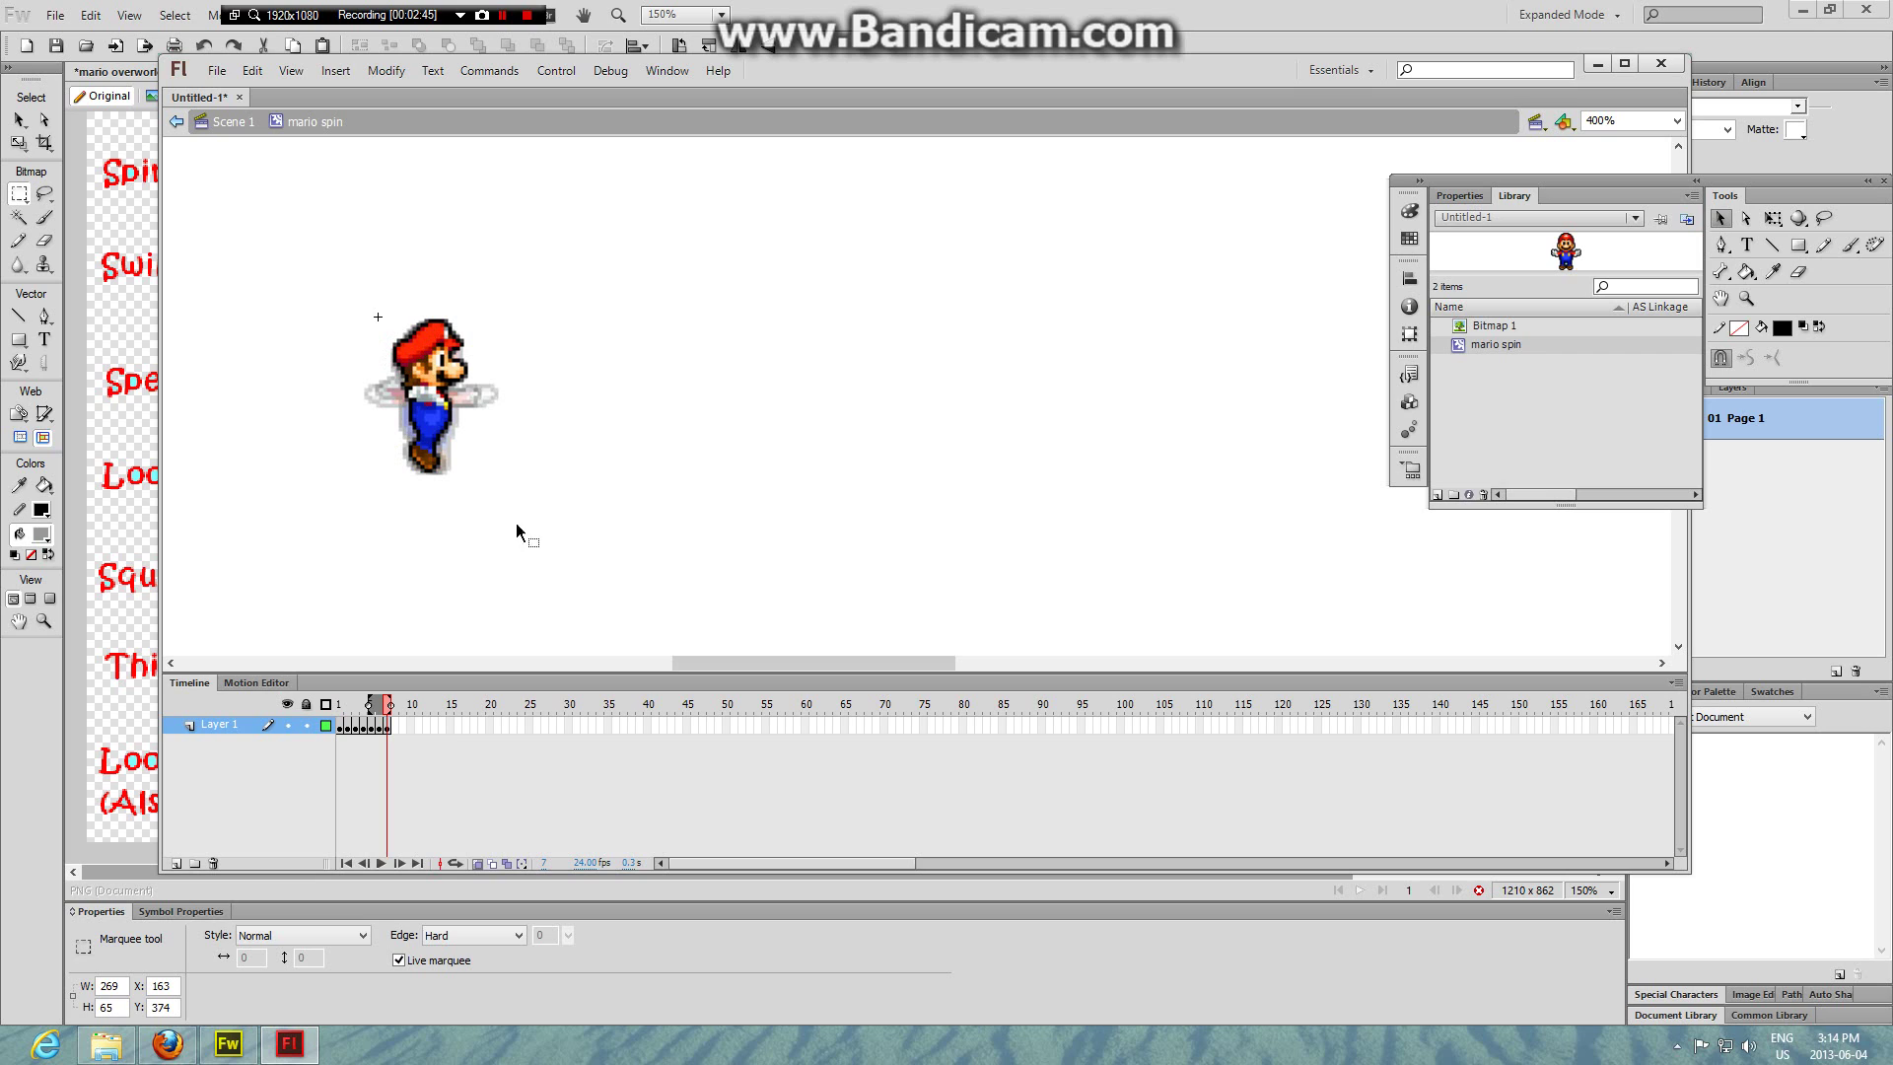
key("period")
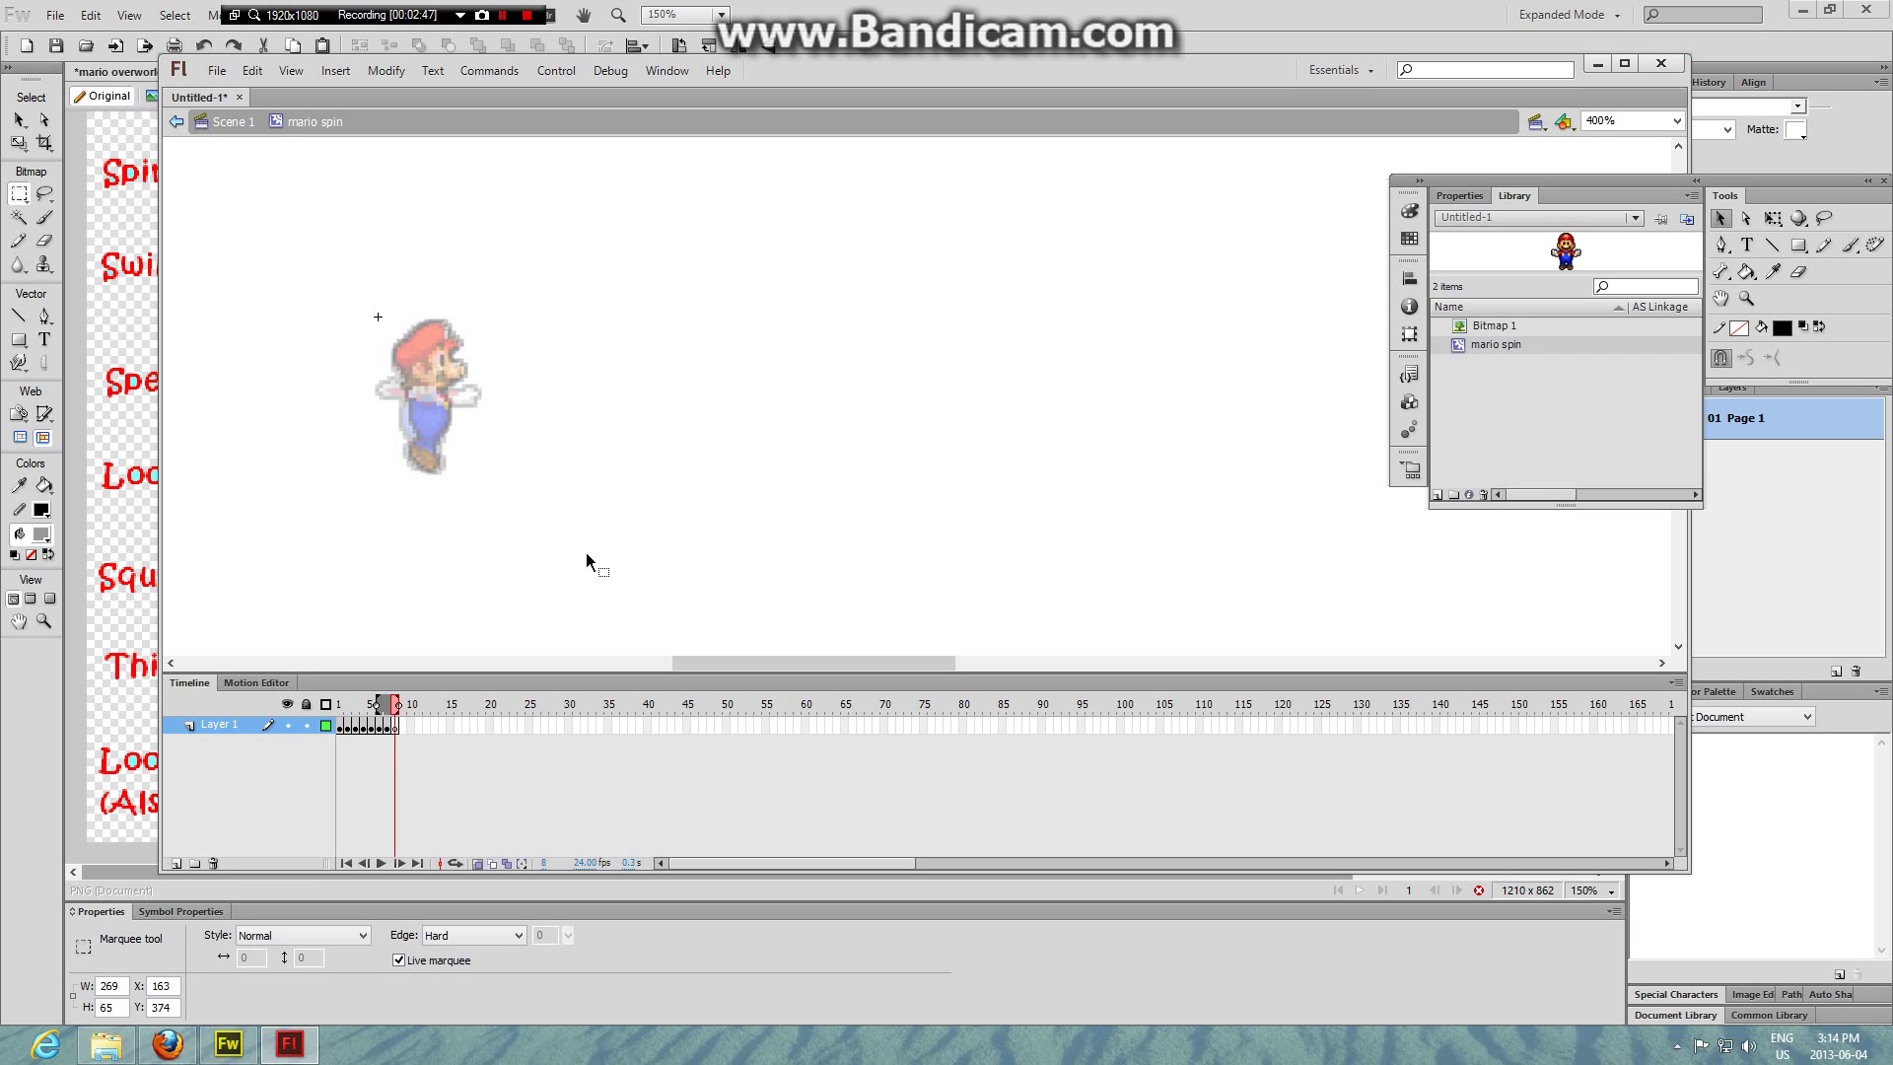
key("ctrl+v")
left_click_drag(930, 399, 439, 402)
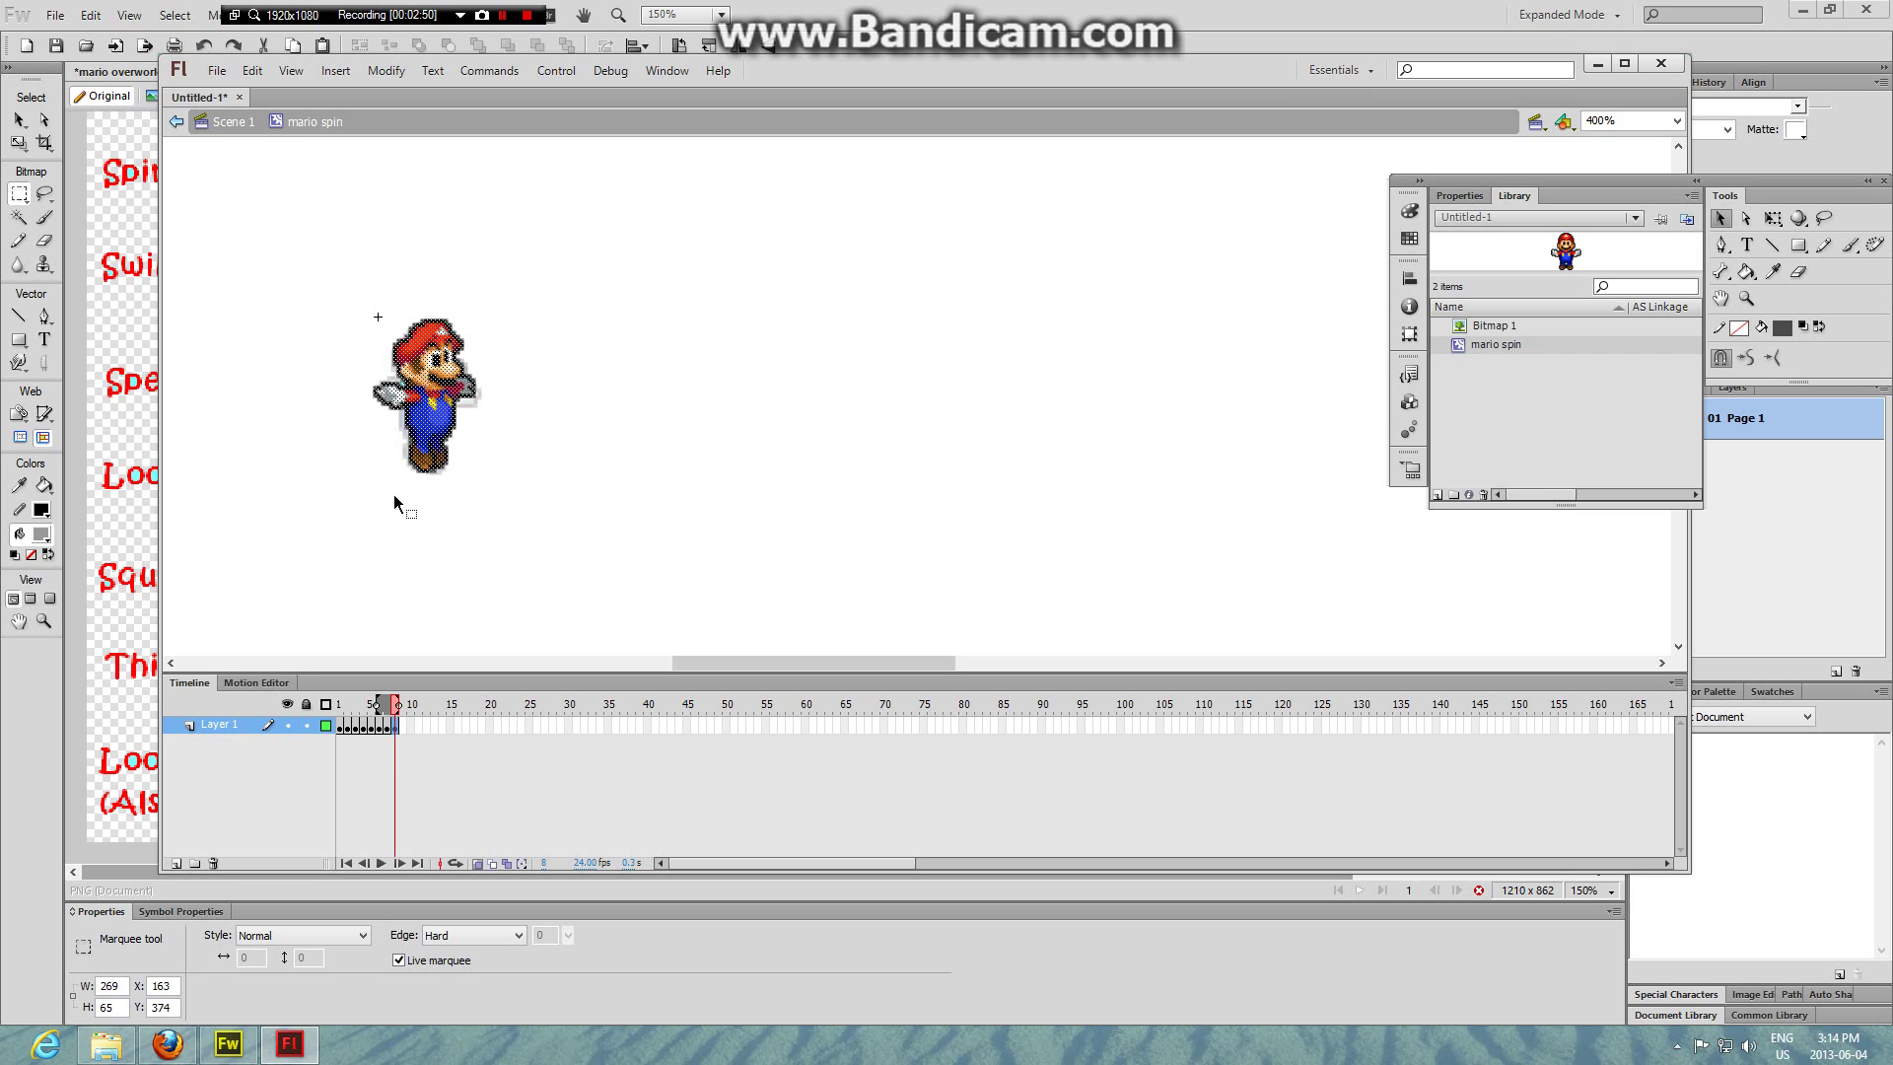
- Enable Control > Loop Playback and preview the spin animation, then pause it
left_click(383, 863)
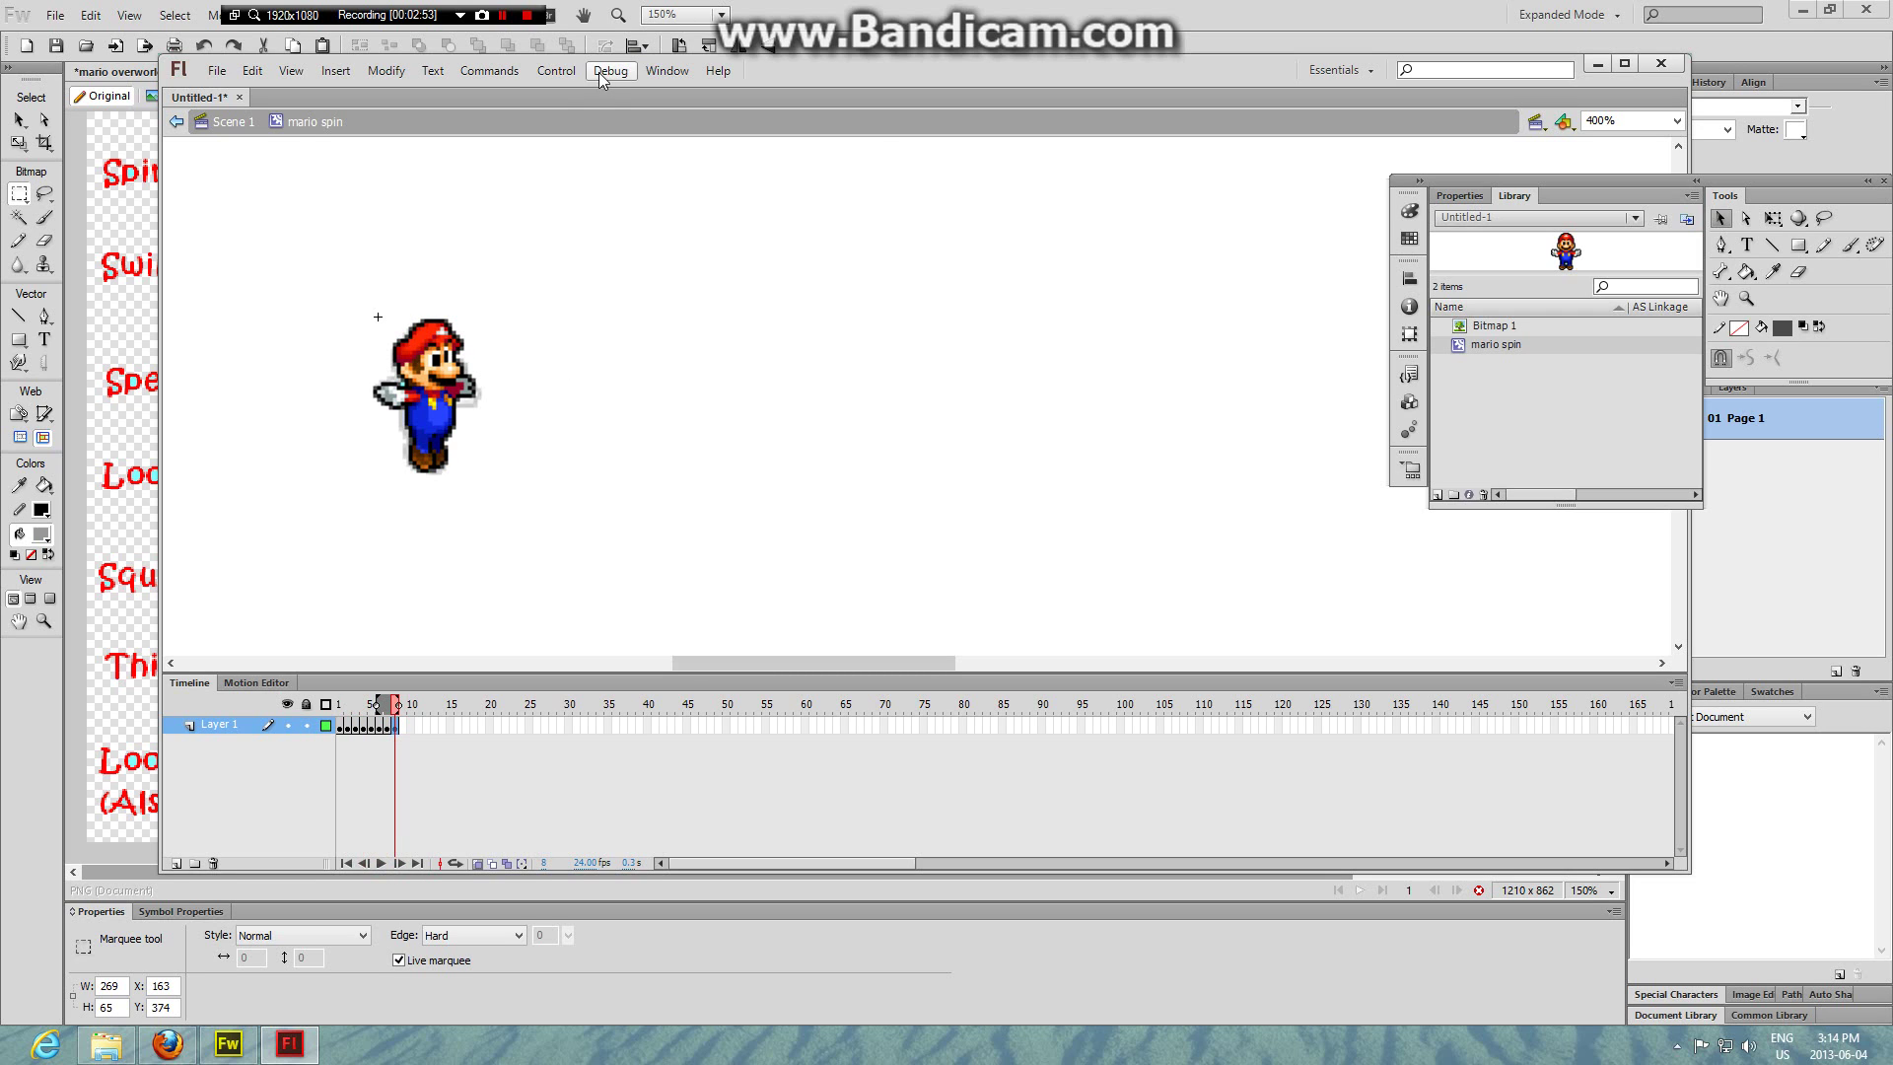
left_click(557, 70)
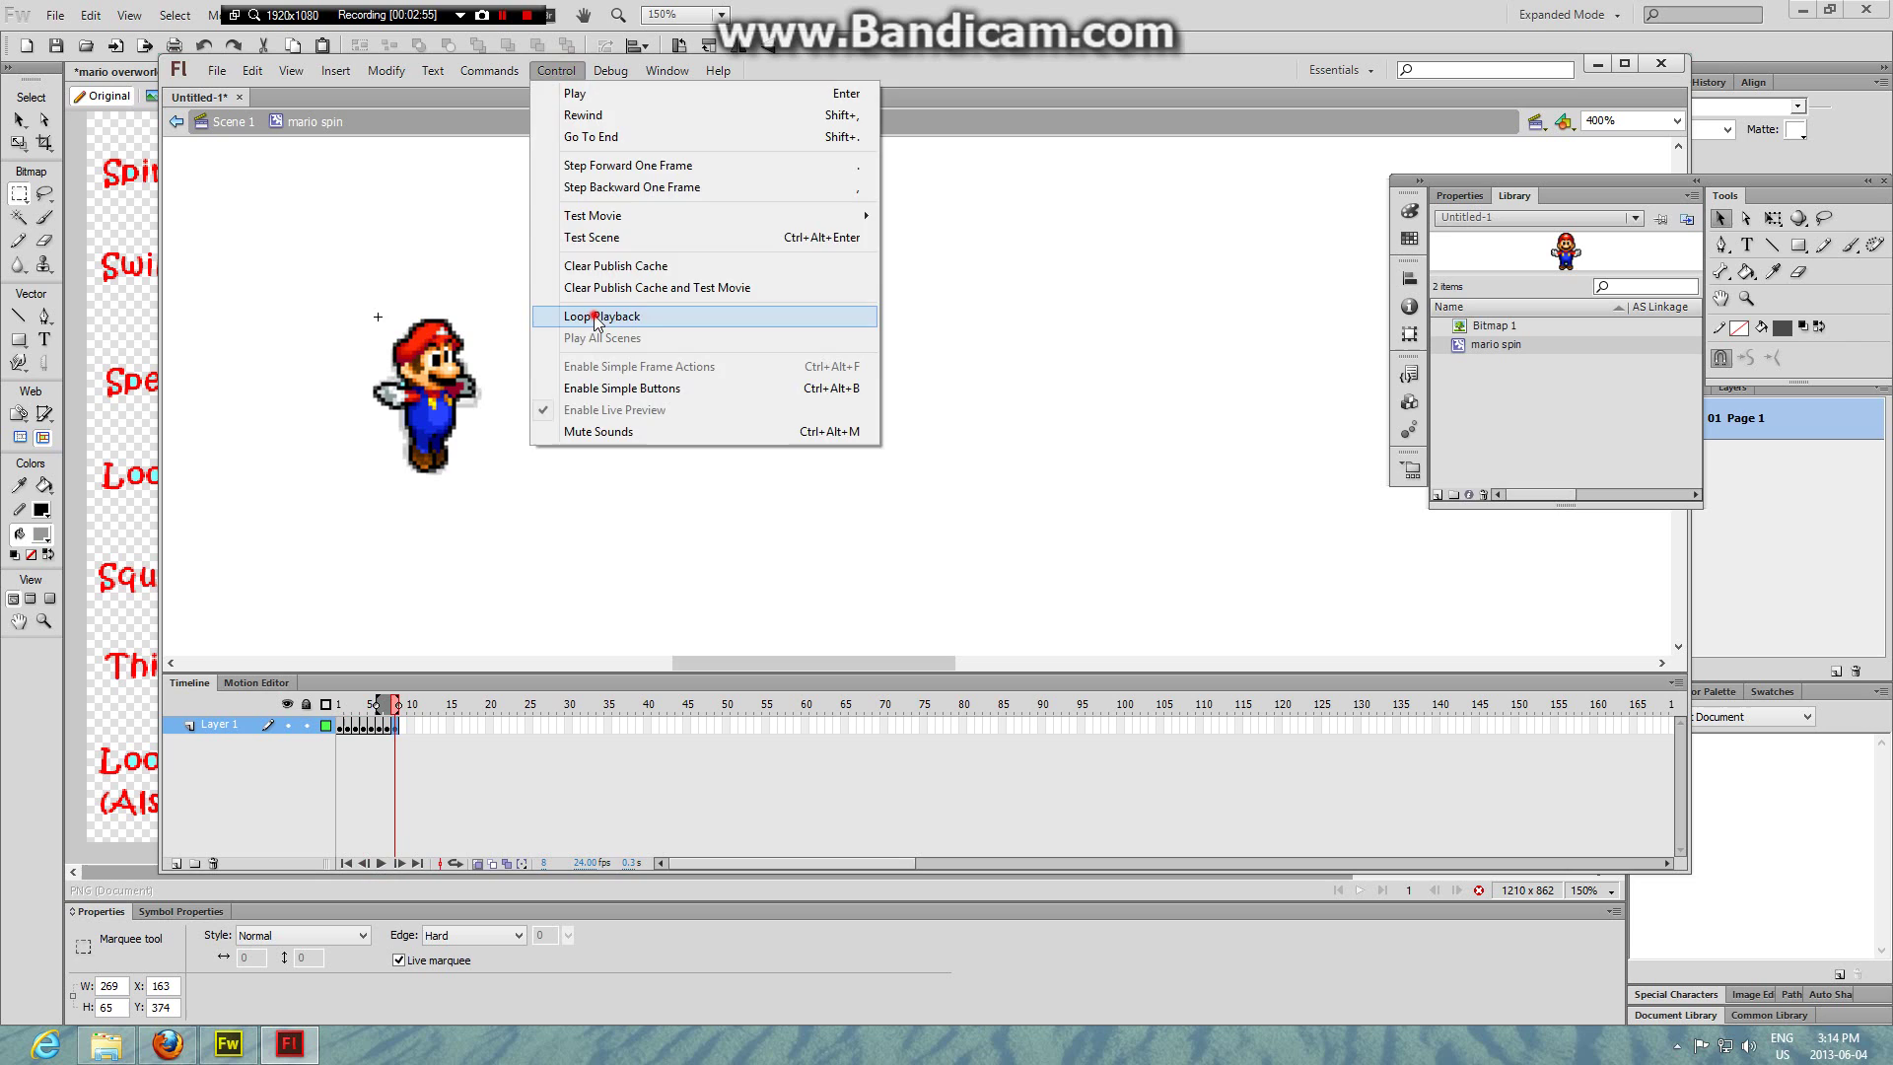
left_click(596, 317)
left_click(381, 863)
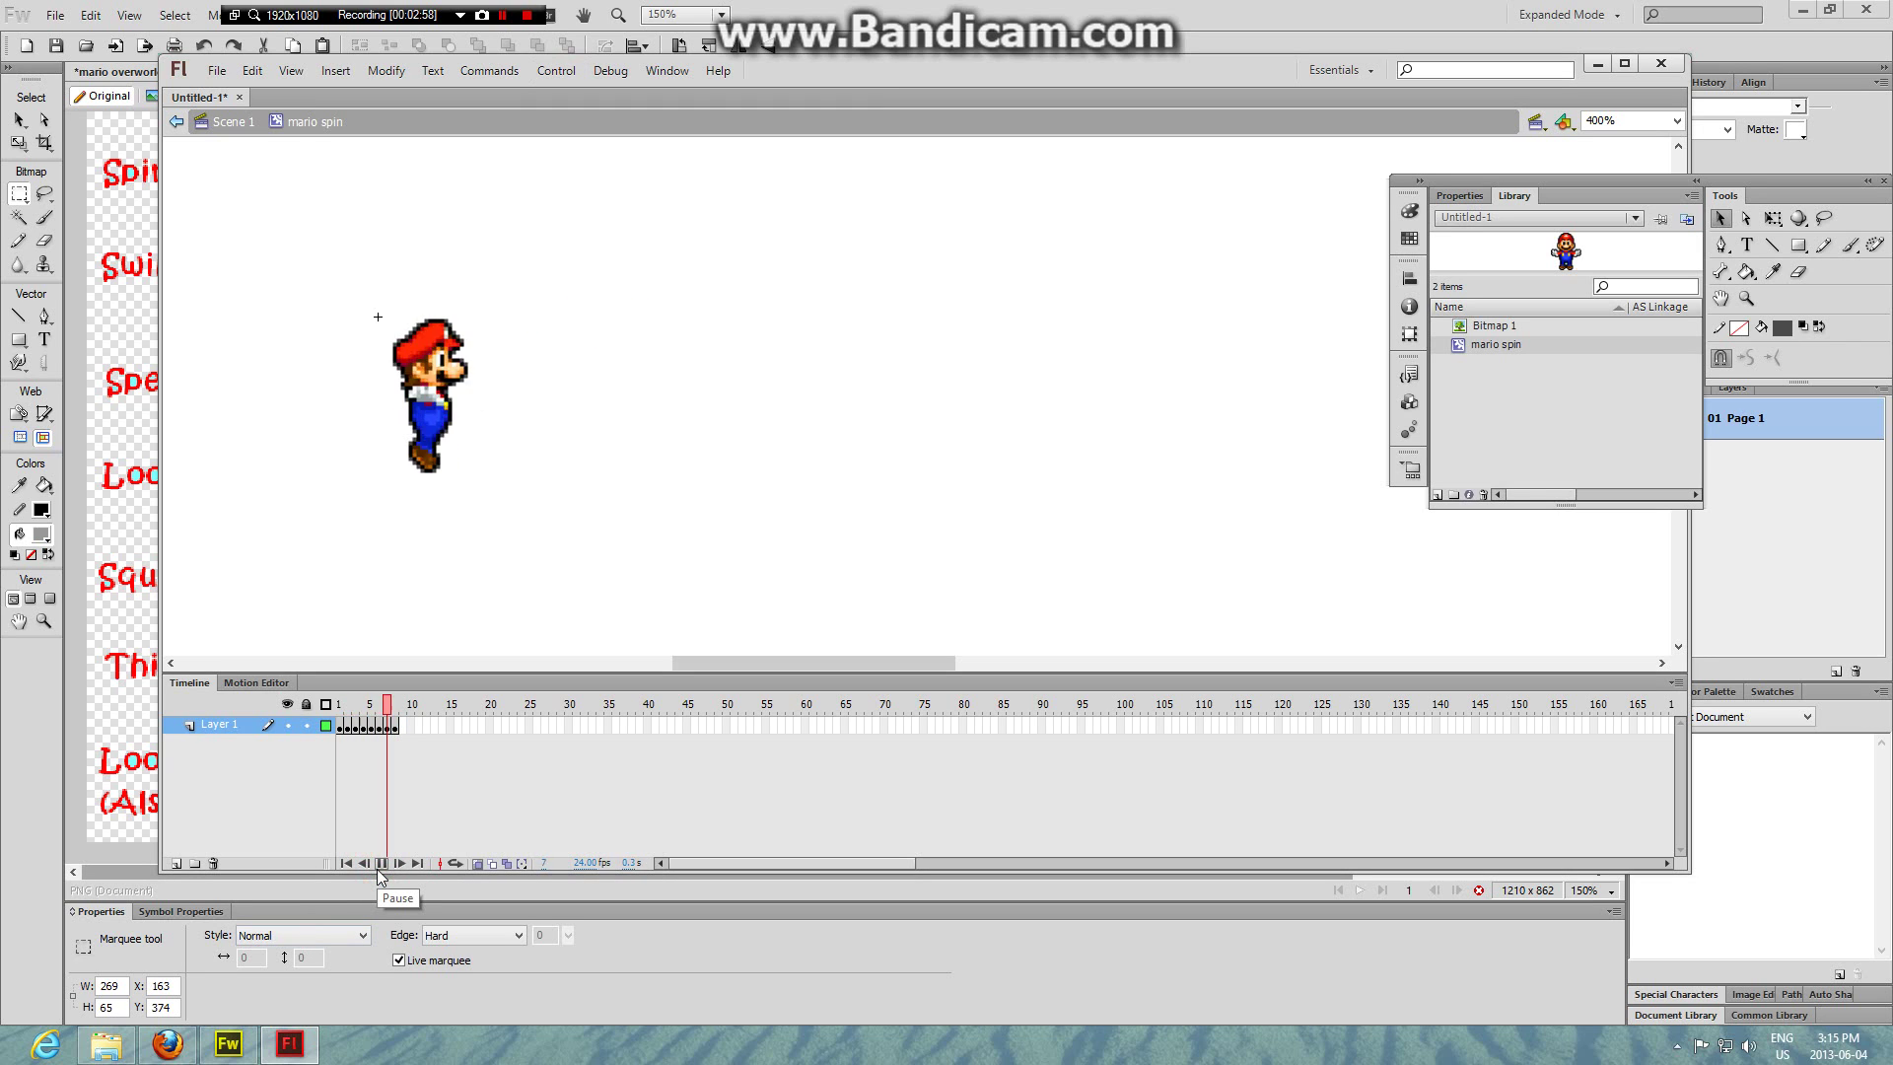
left_click(382, 863)
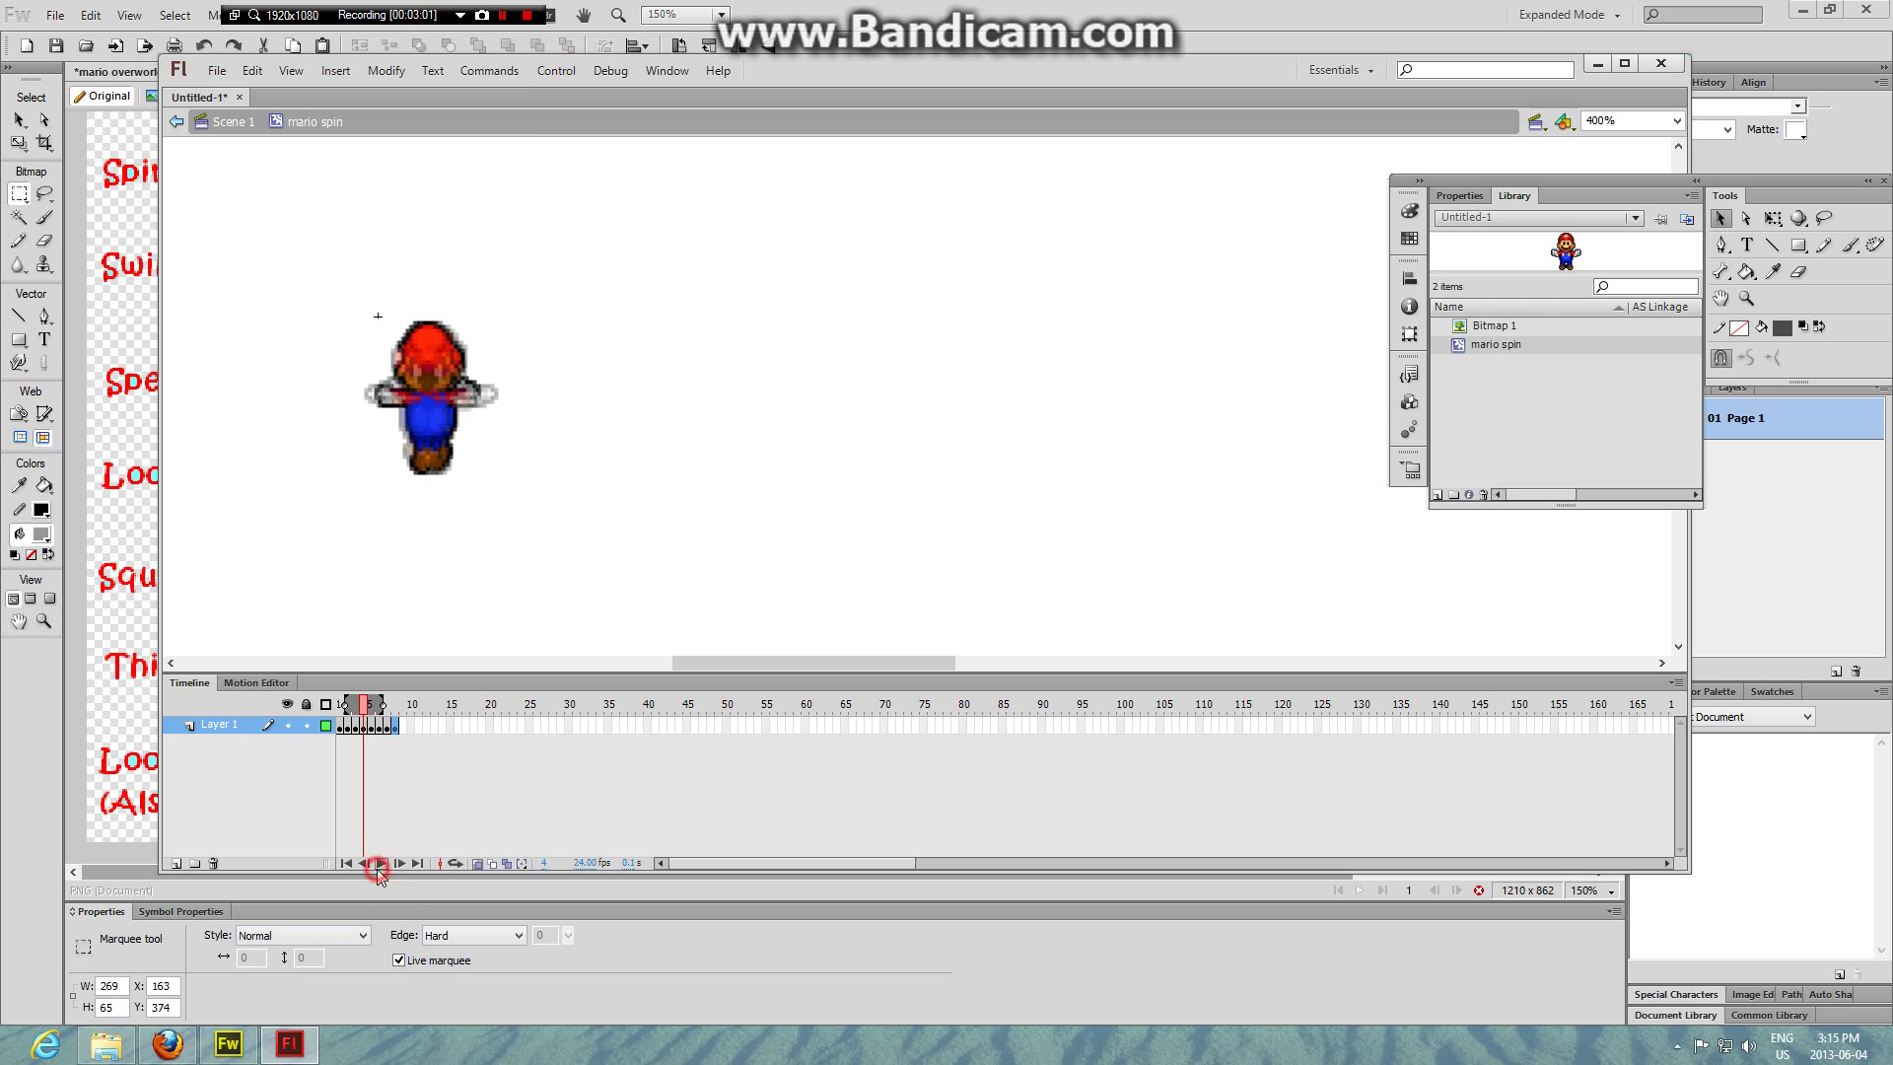
- Back in Scene 1, move Mario left and scale the instance to 200%
left_click(226, 122)
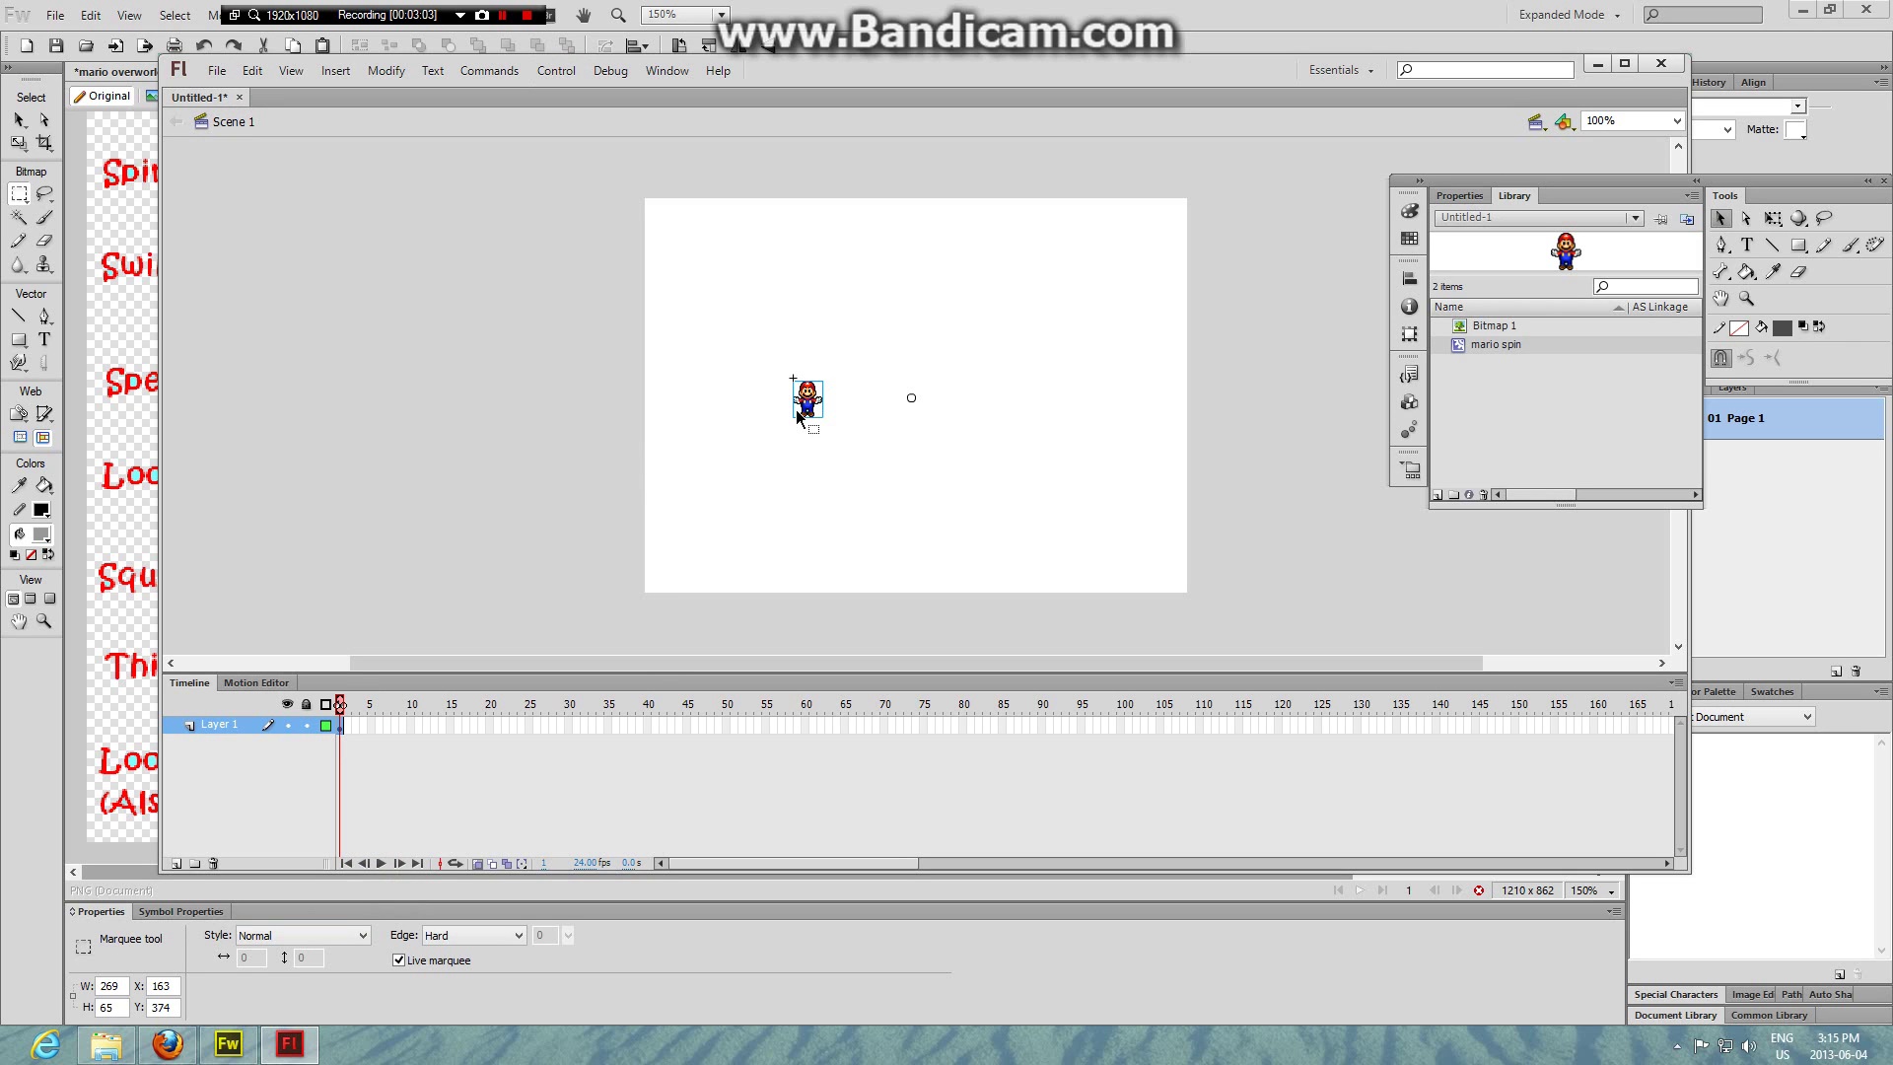
left_click_drag(810, 407, 746, 447)
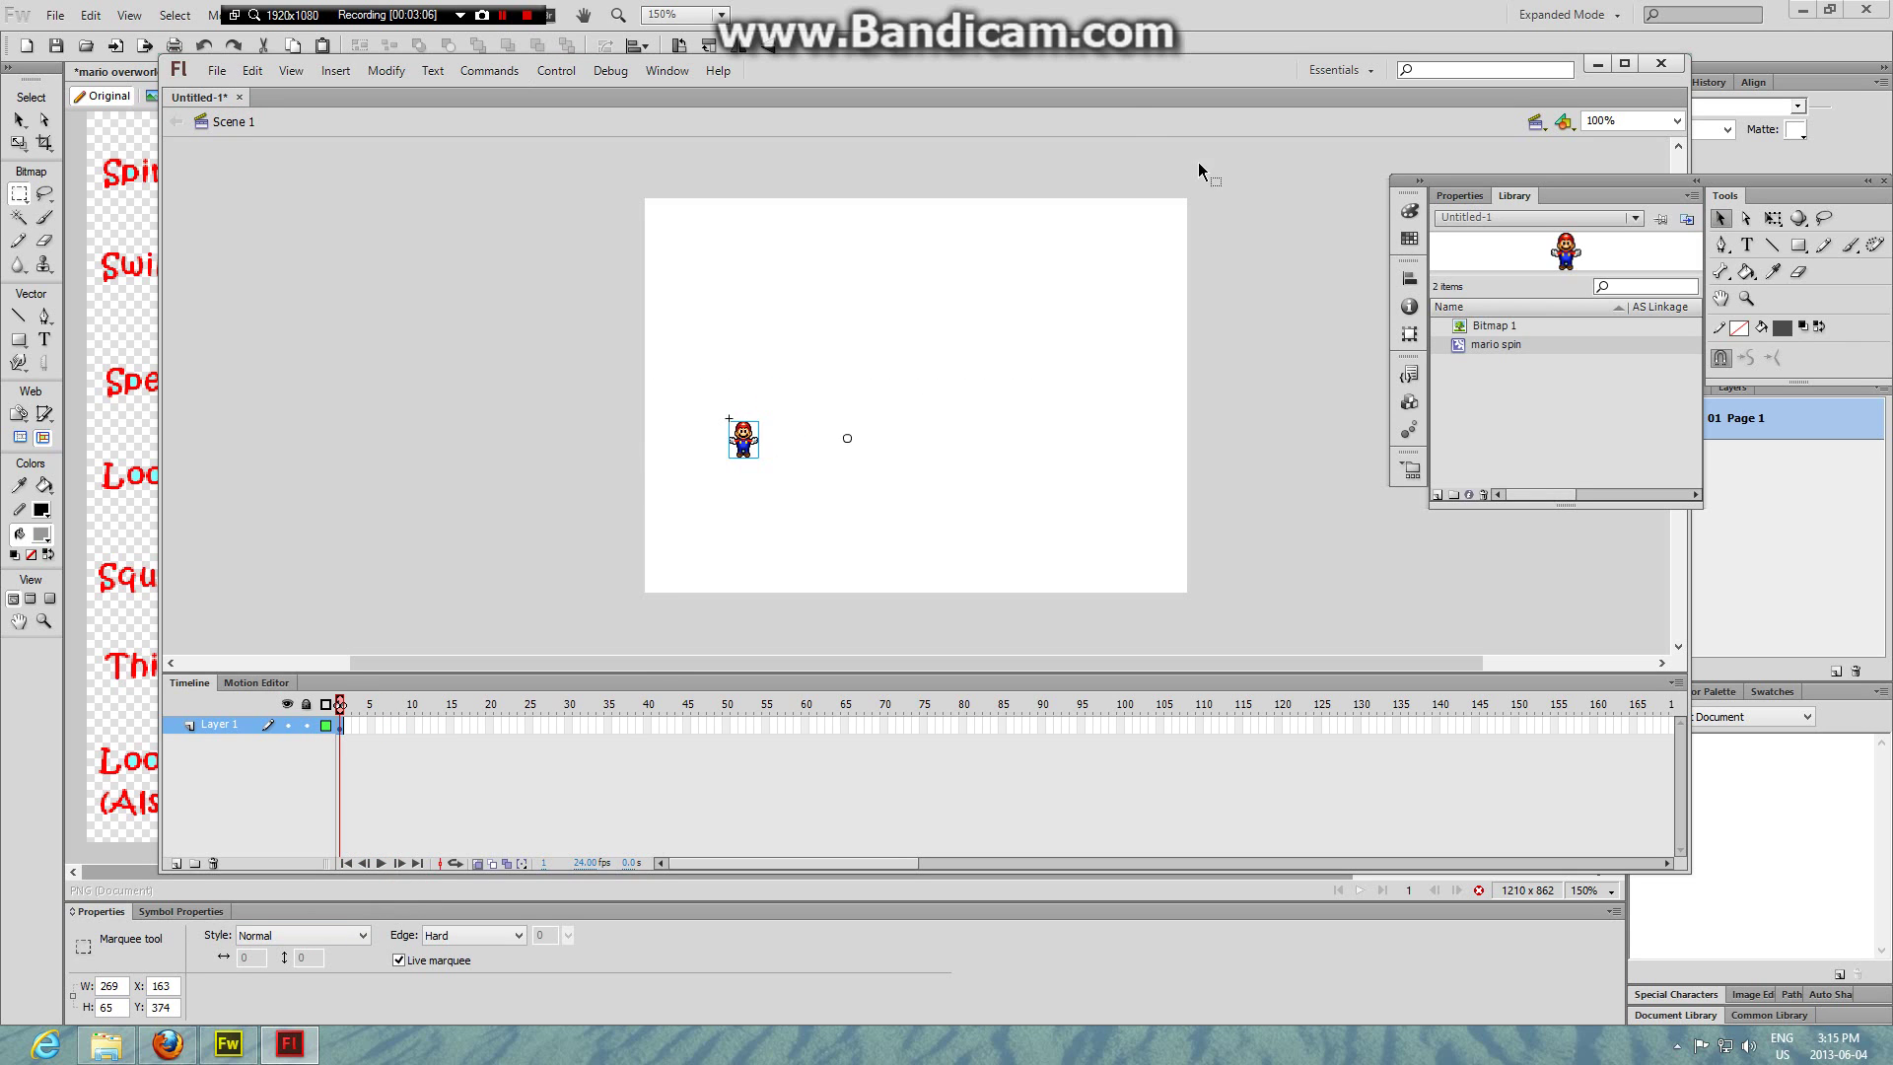
left_click(372, 79)
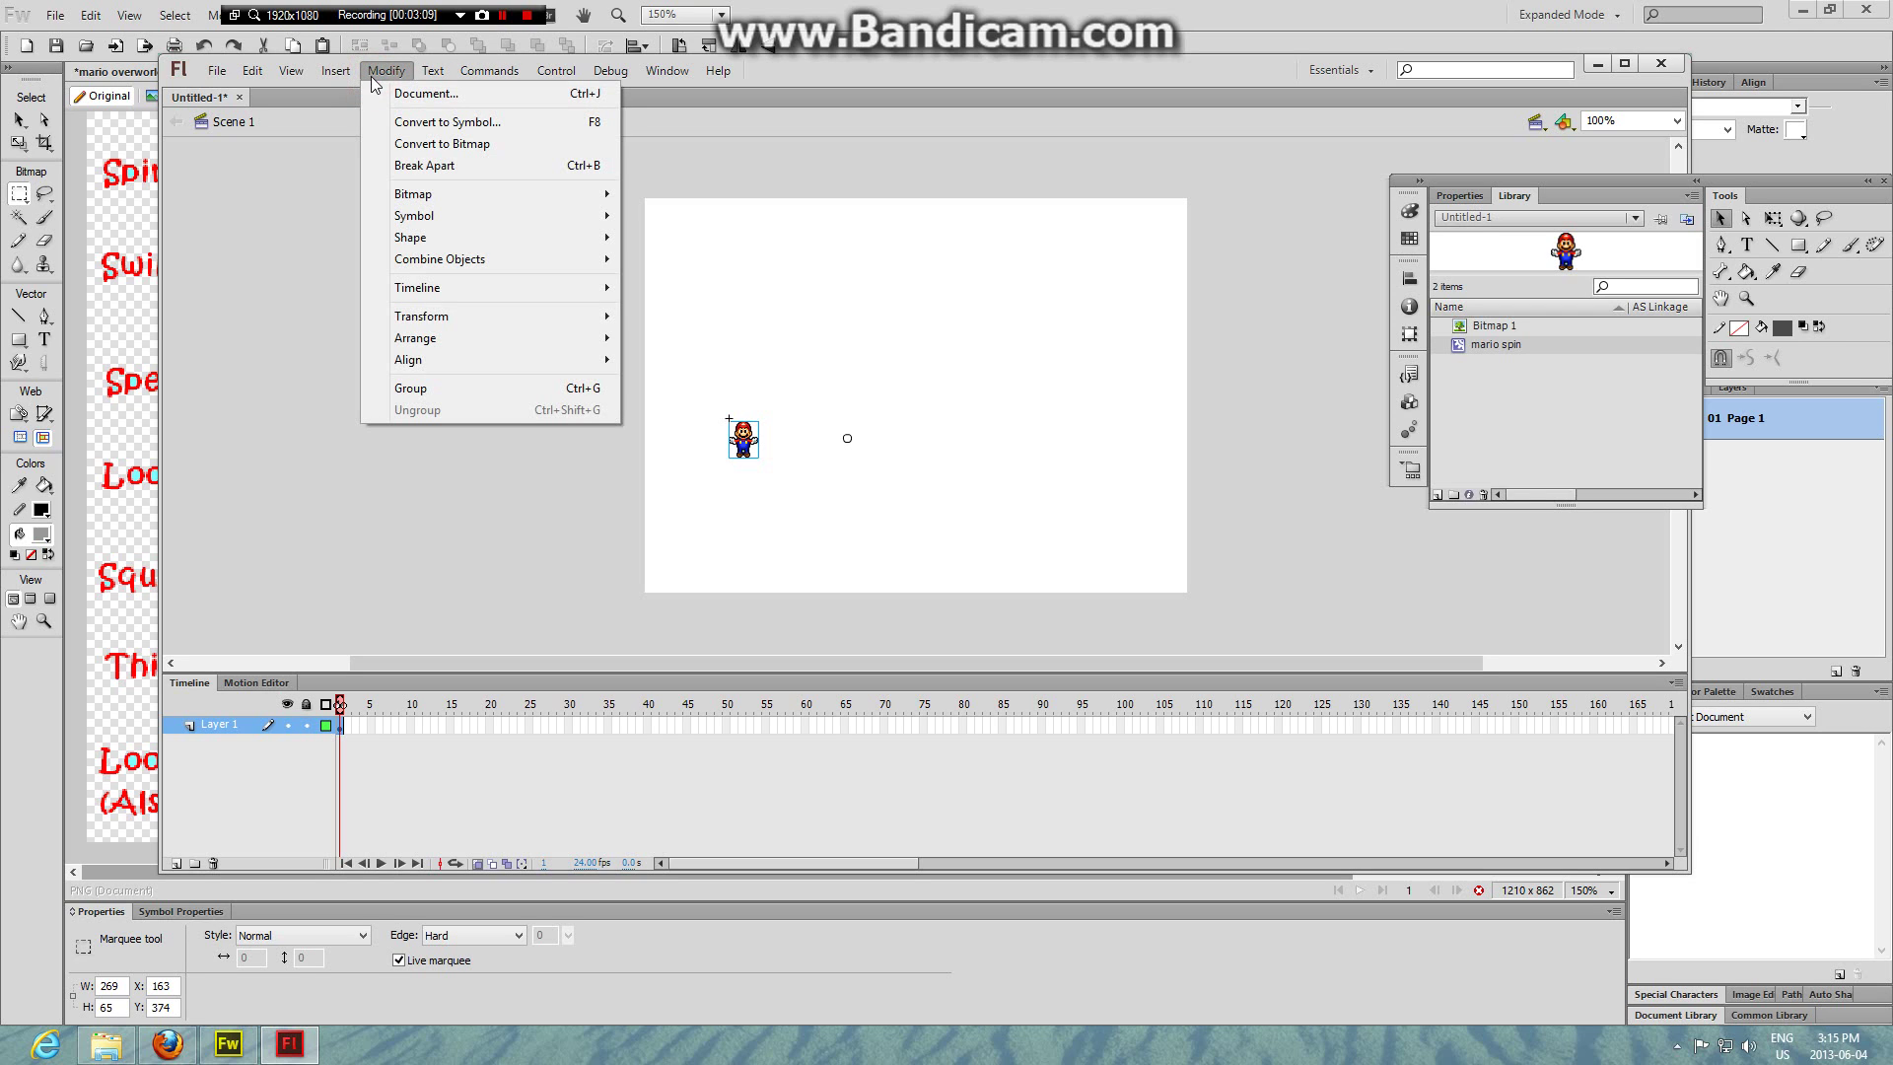
mouse_move(488, 318)
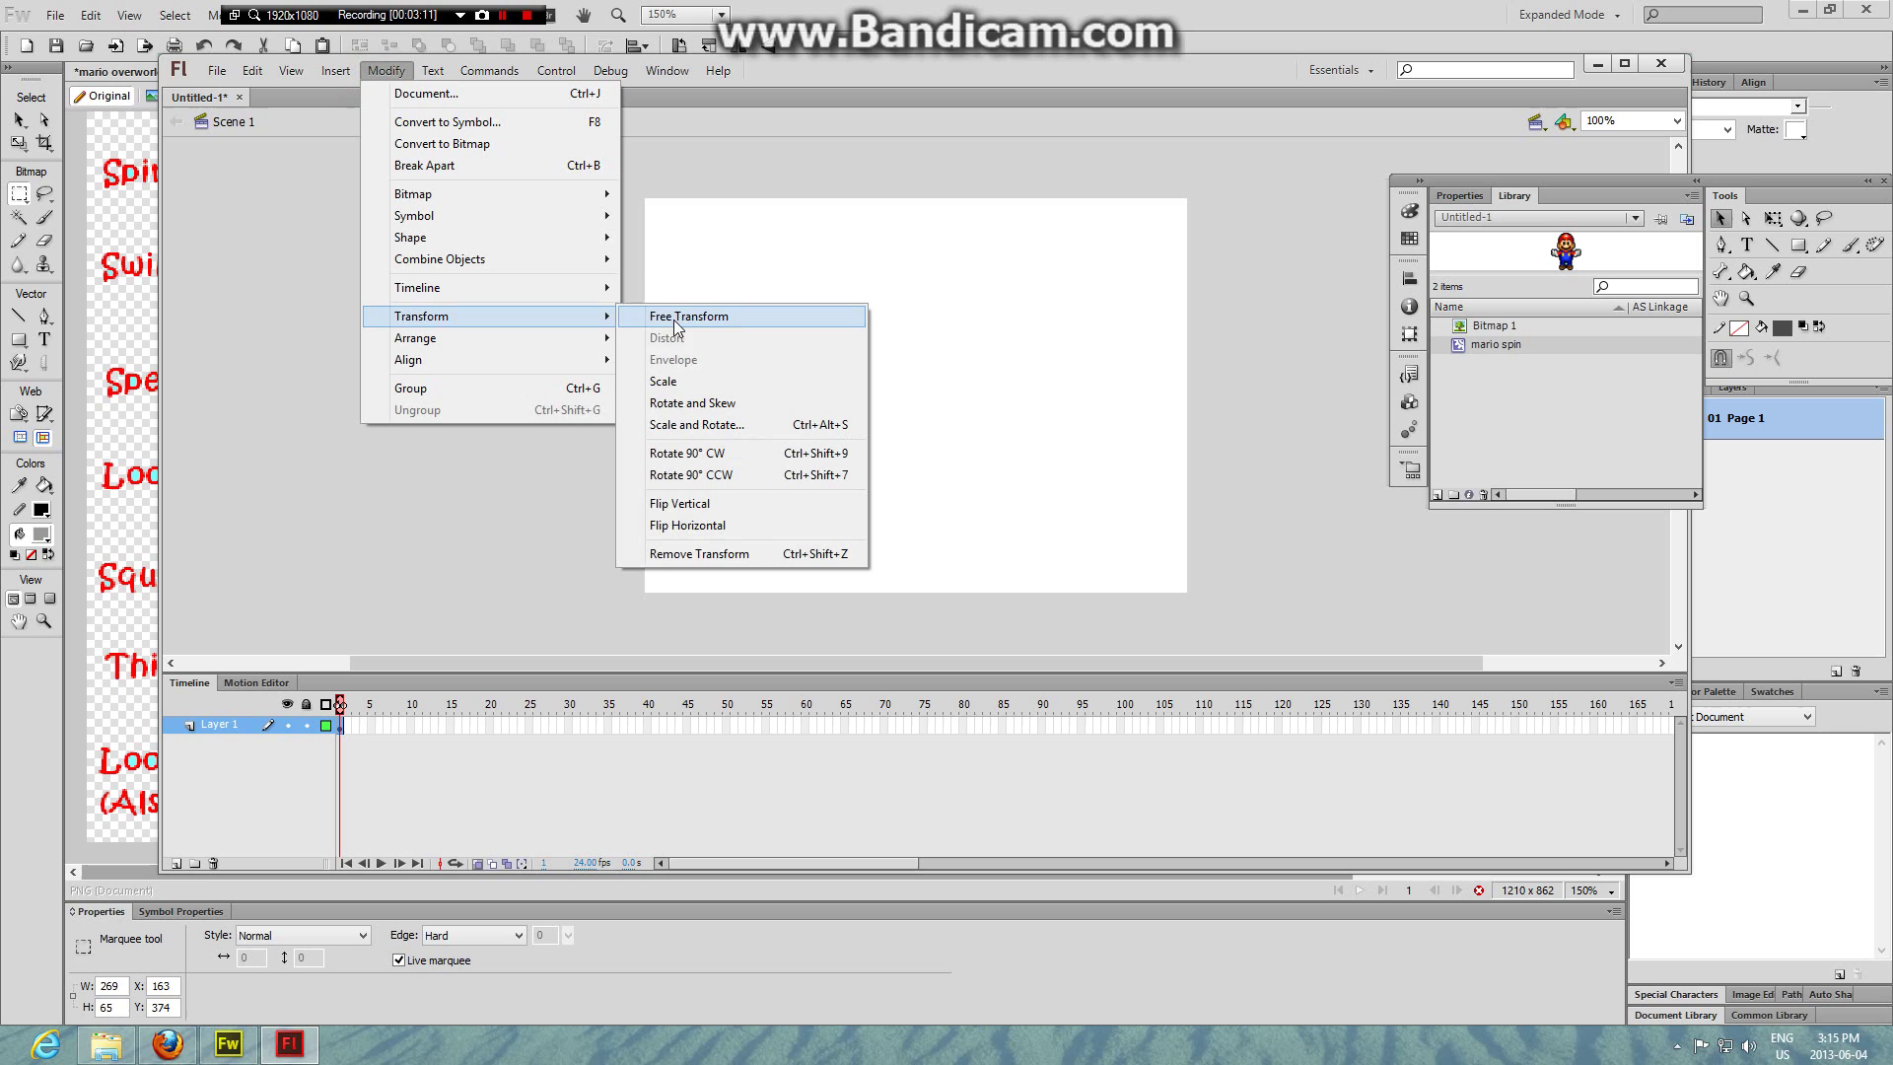
left_click(762, 428)
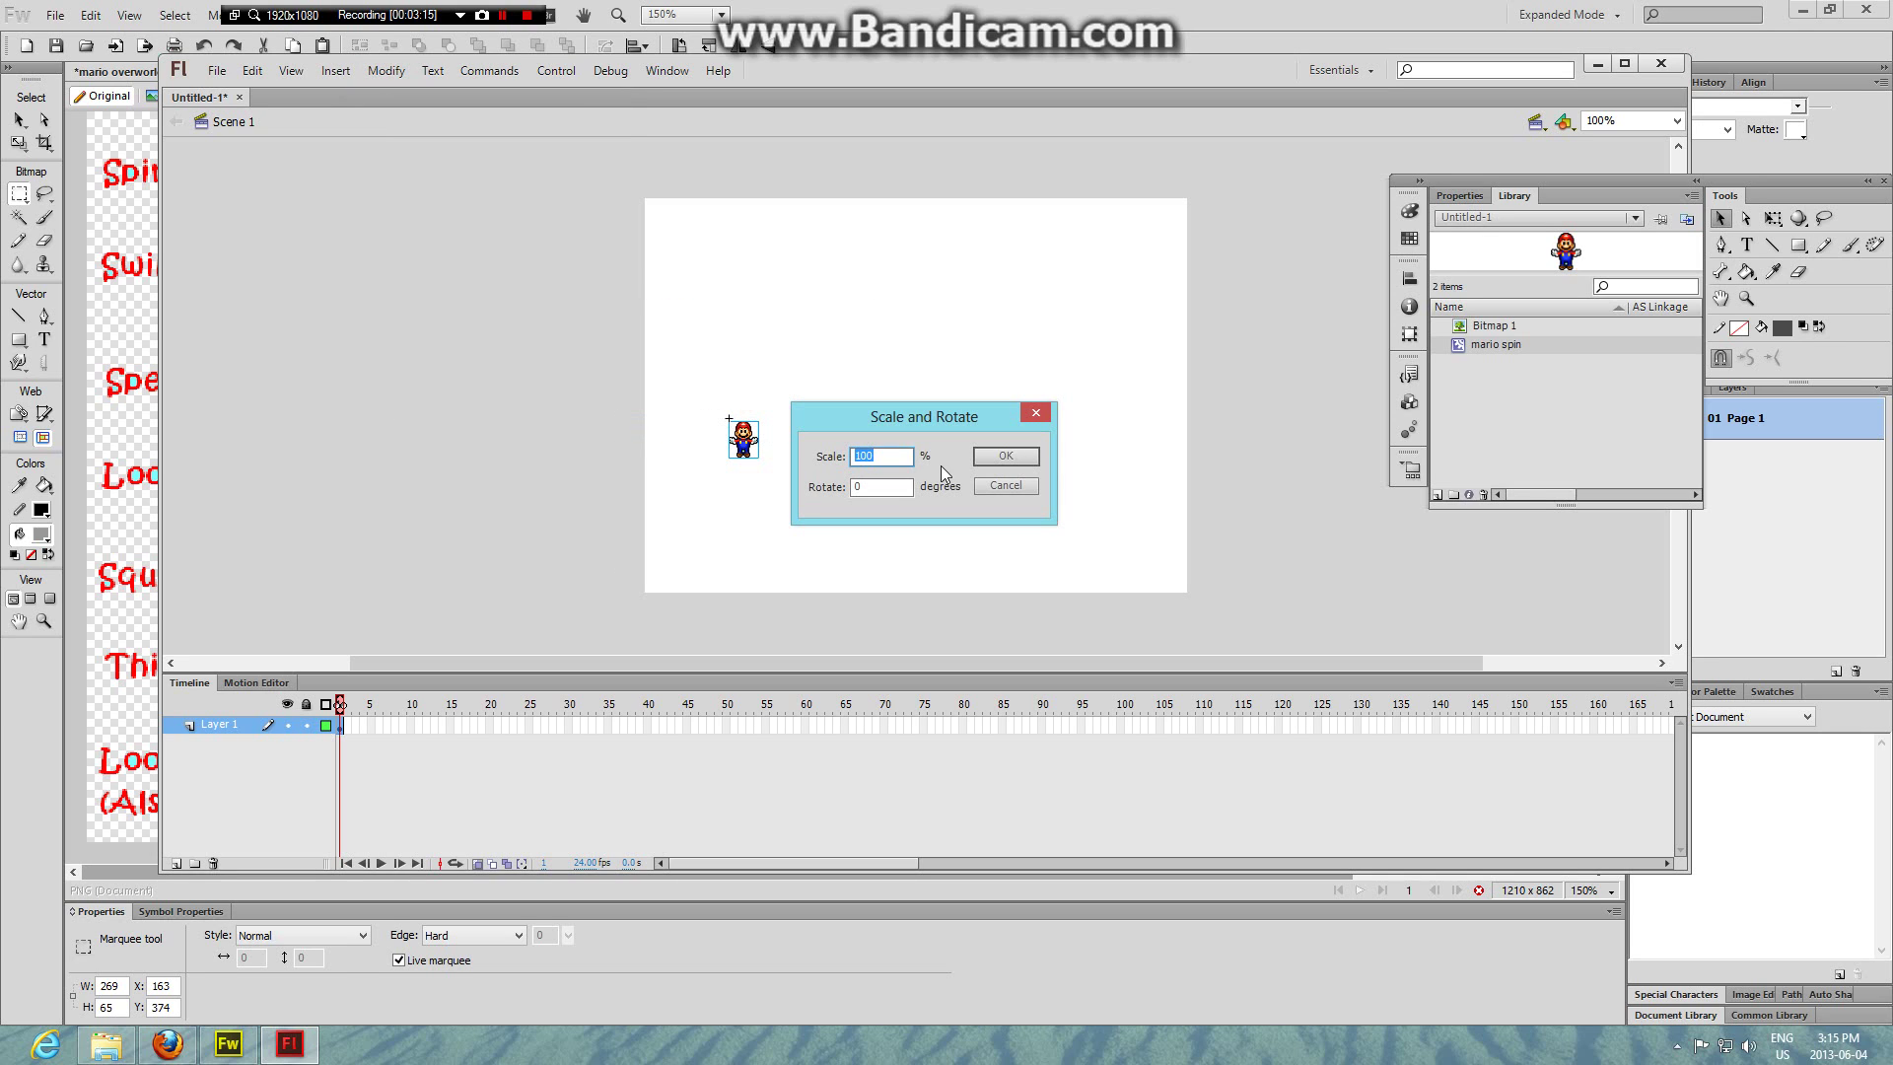
left_click(901, 456)
left_click(997, 456)
- Reposition the enlarged Mario near the left side of the stage
left_click_drag(639, 439, 755, 460)
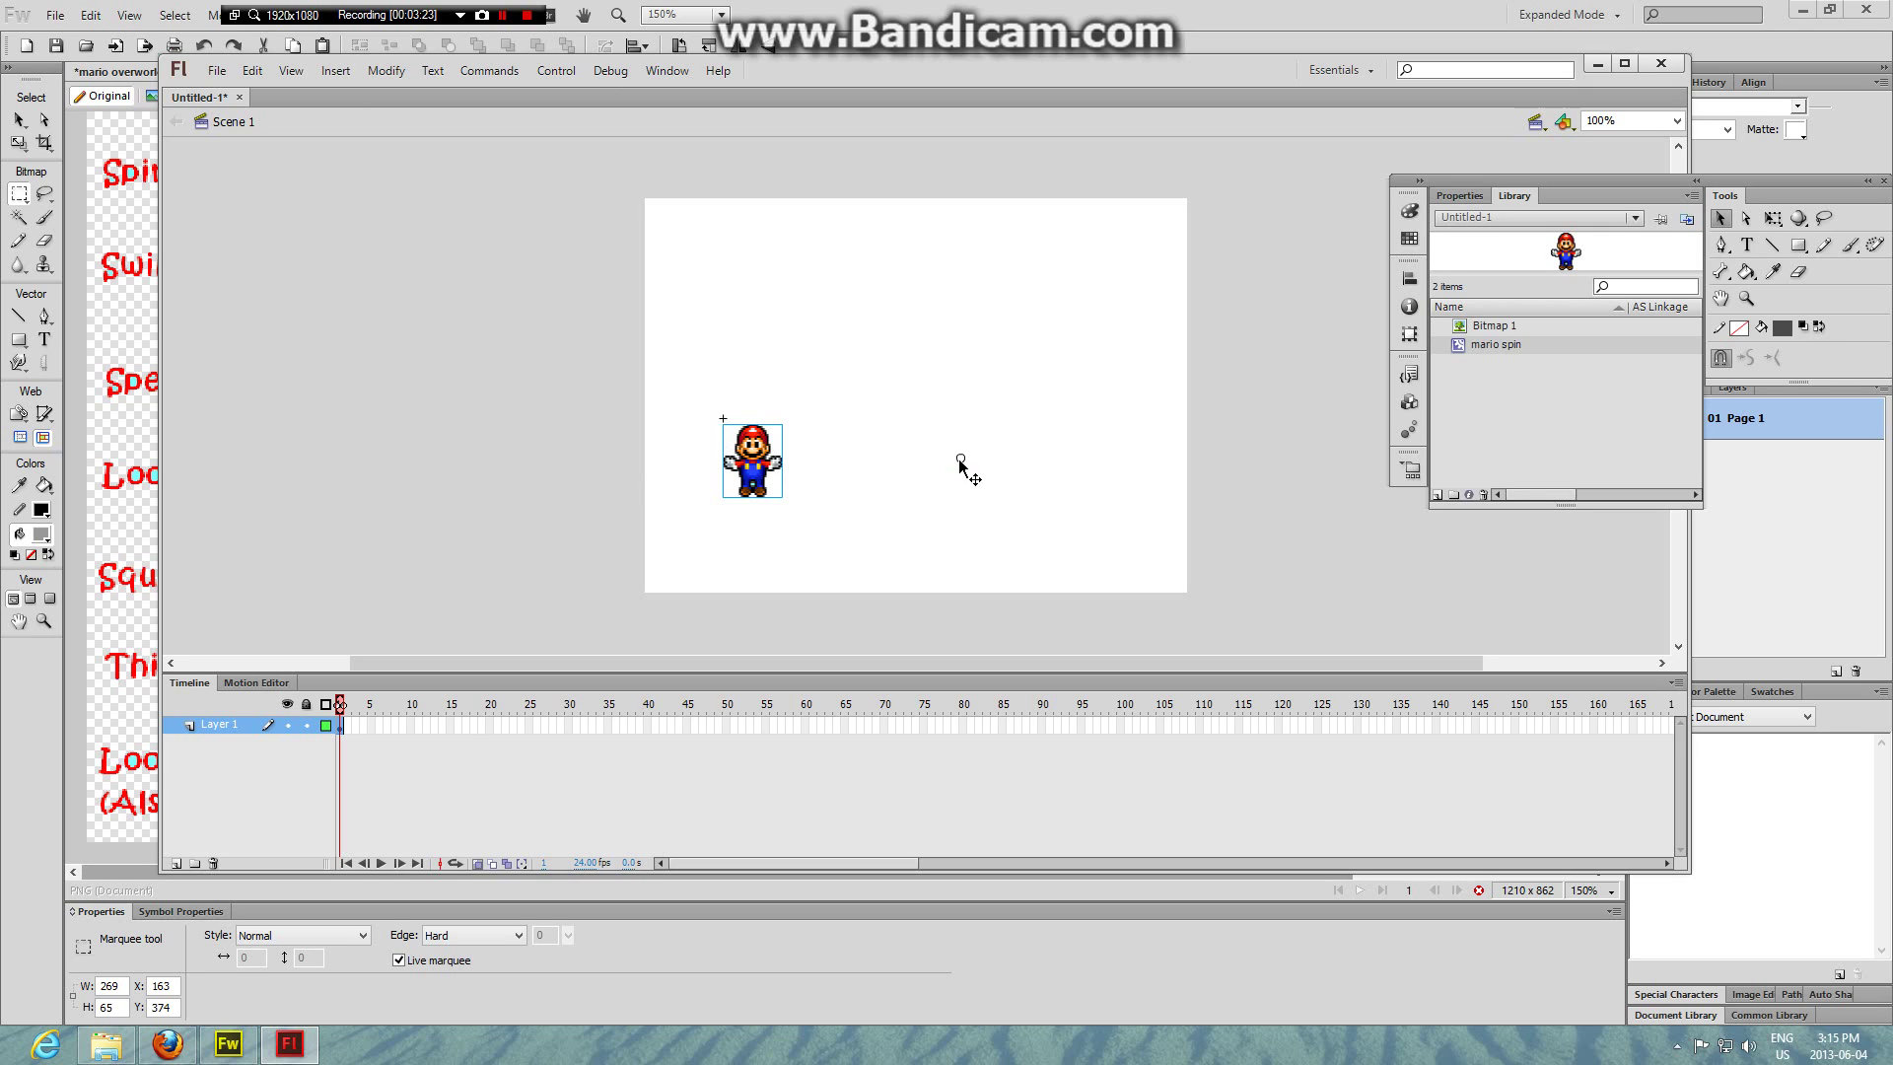
mouse_move(960, 460)
left_mouse_down()
mouse_move(833, 465)
mouse_move(1023, 469)
mouse_move(960, 448)
left_mouse_up()
left_click_drag(768, 457, 754, 453)
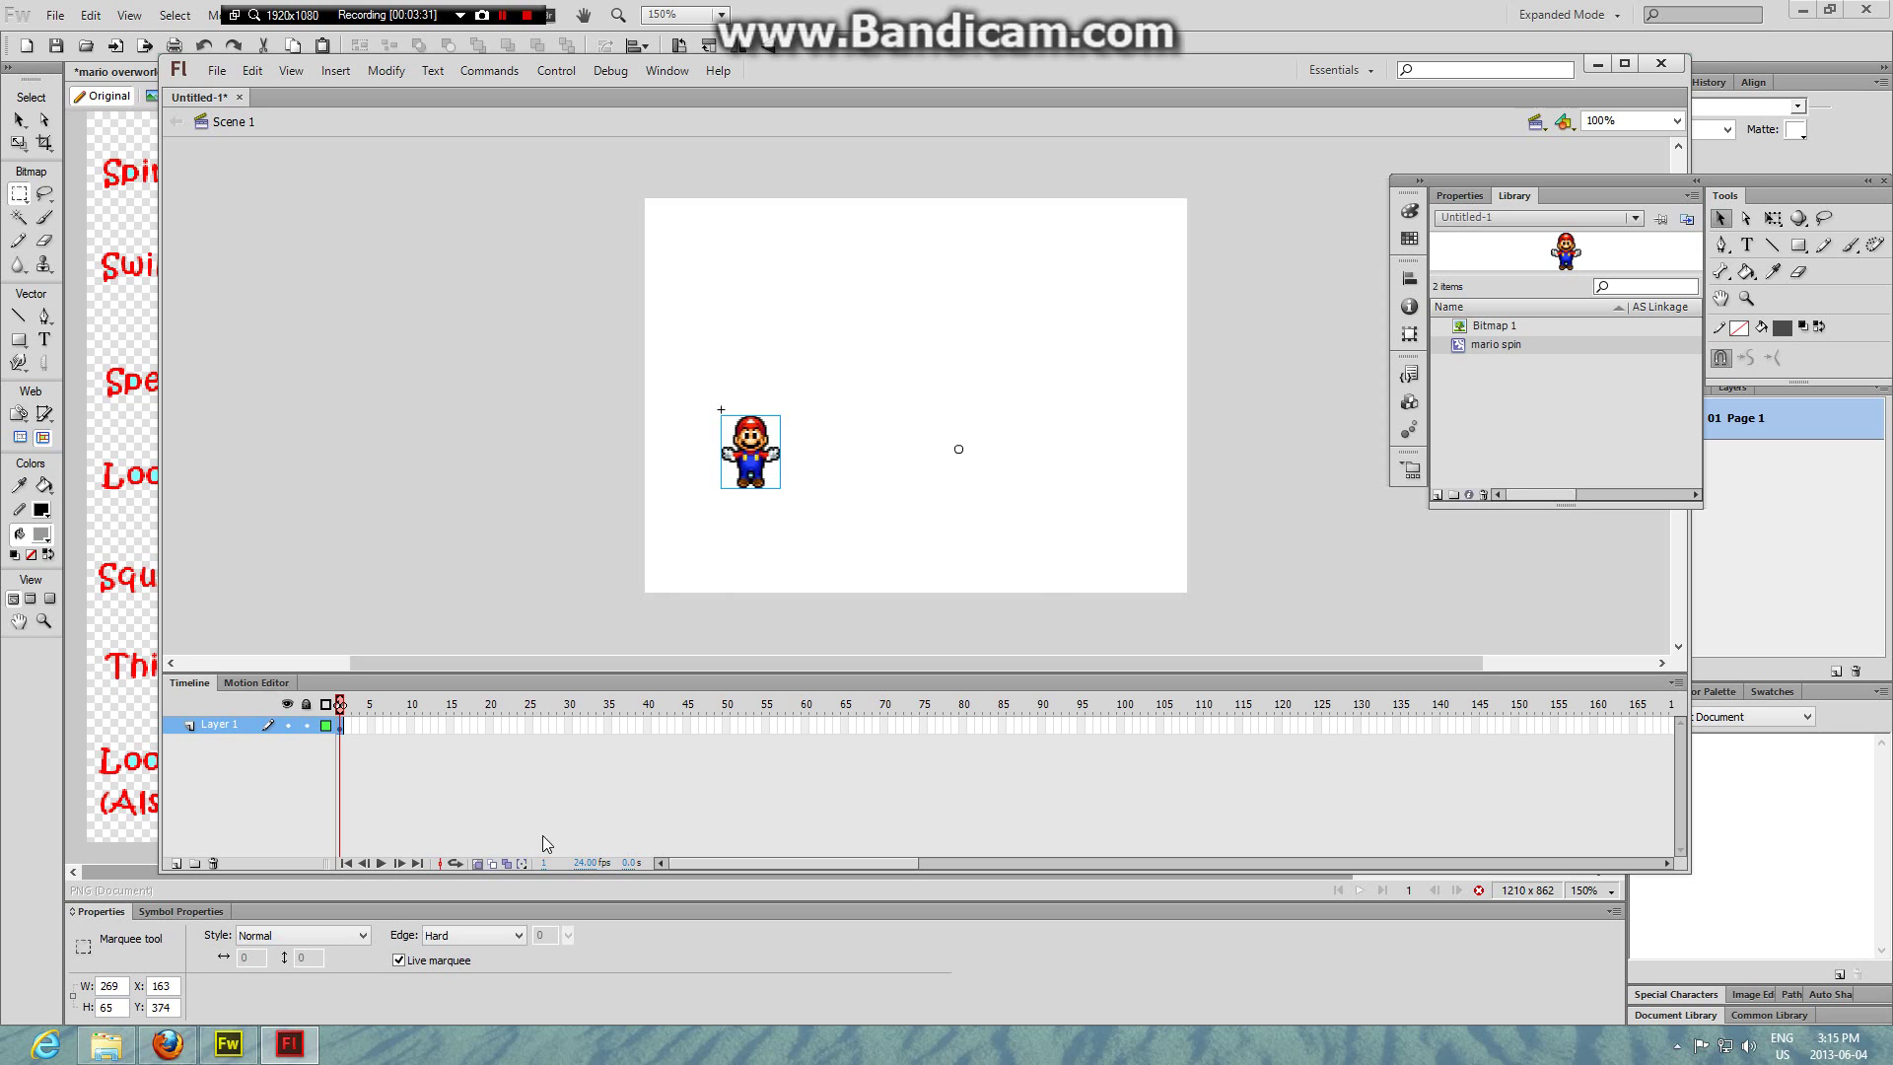
- Insert a keyframe at frame 50 and create a classic tween across the span
right_click(732, 725)
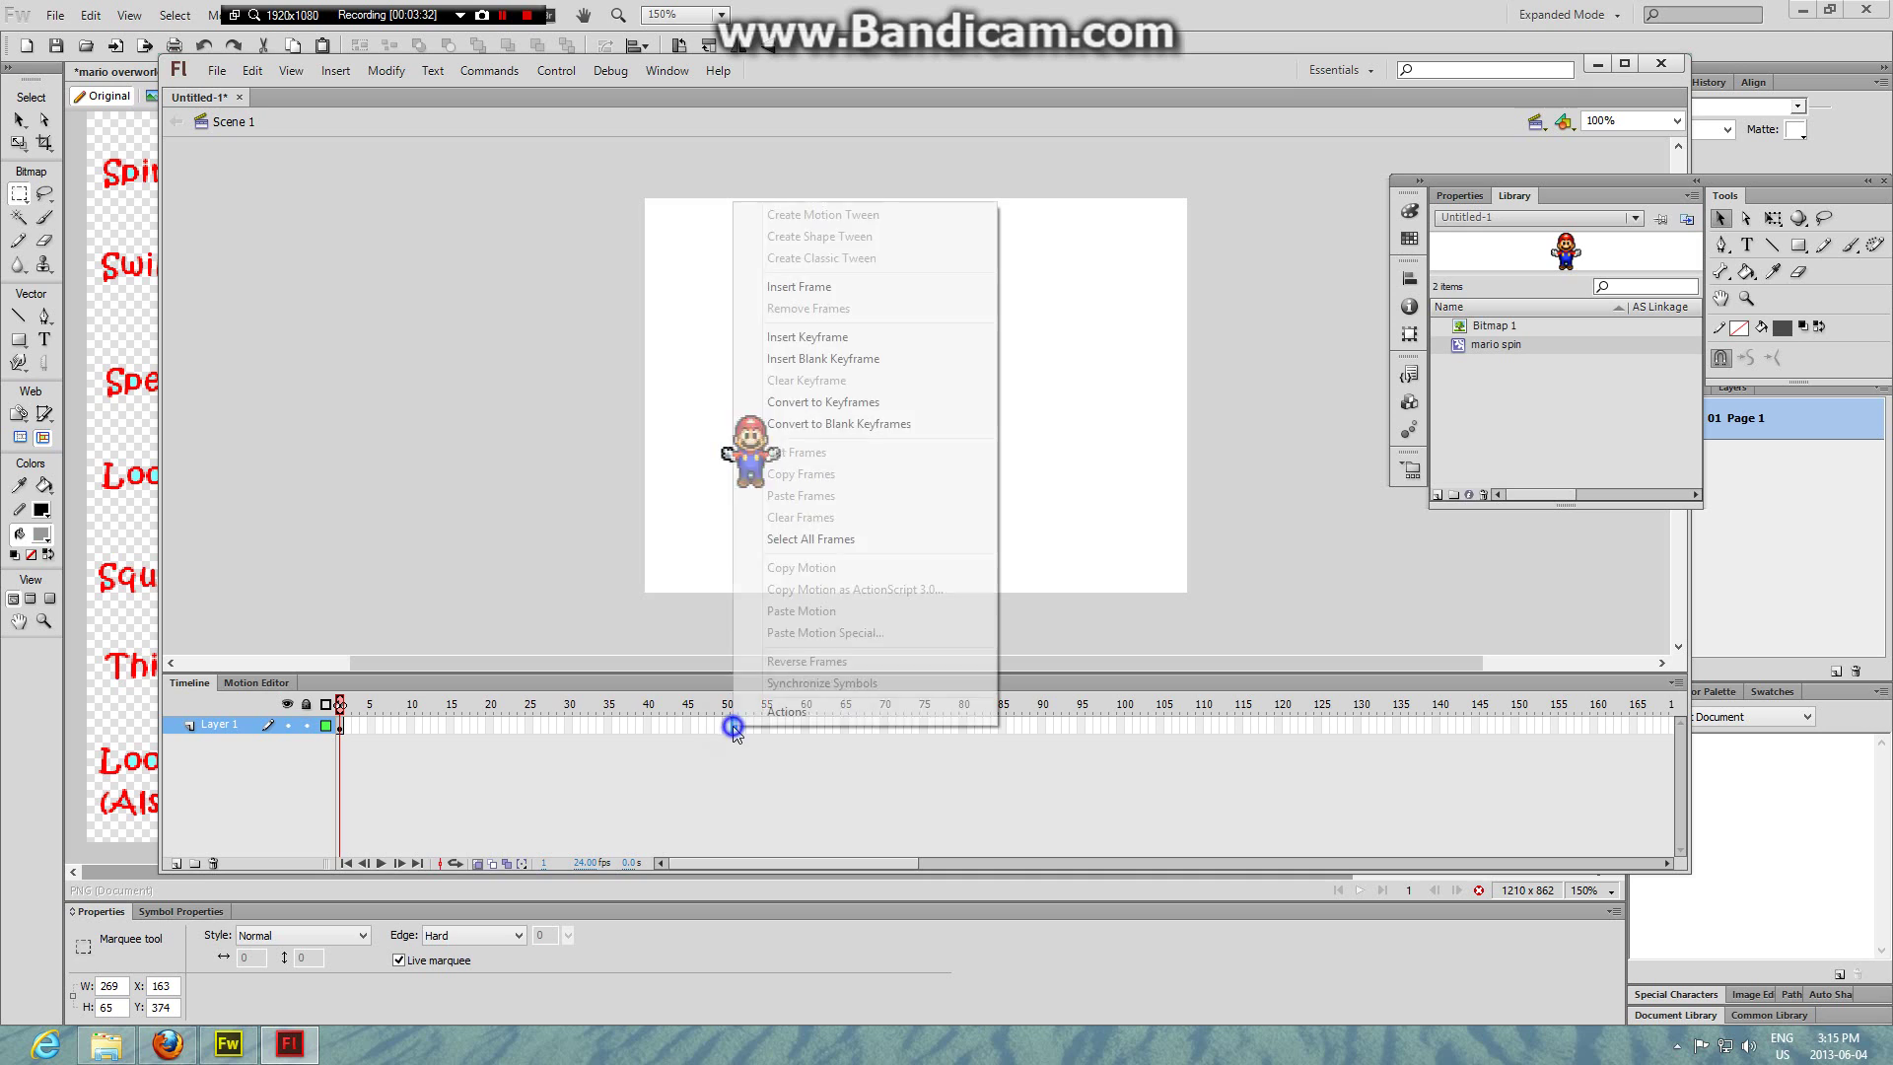
left_click(822, 340)
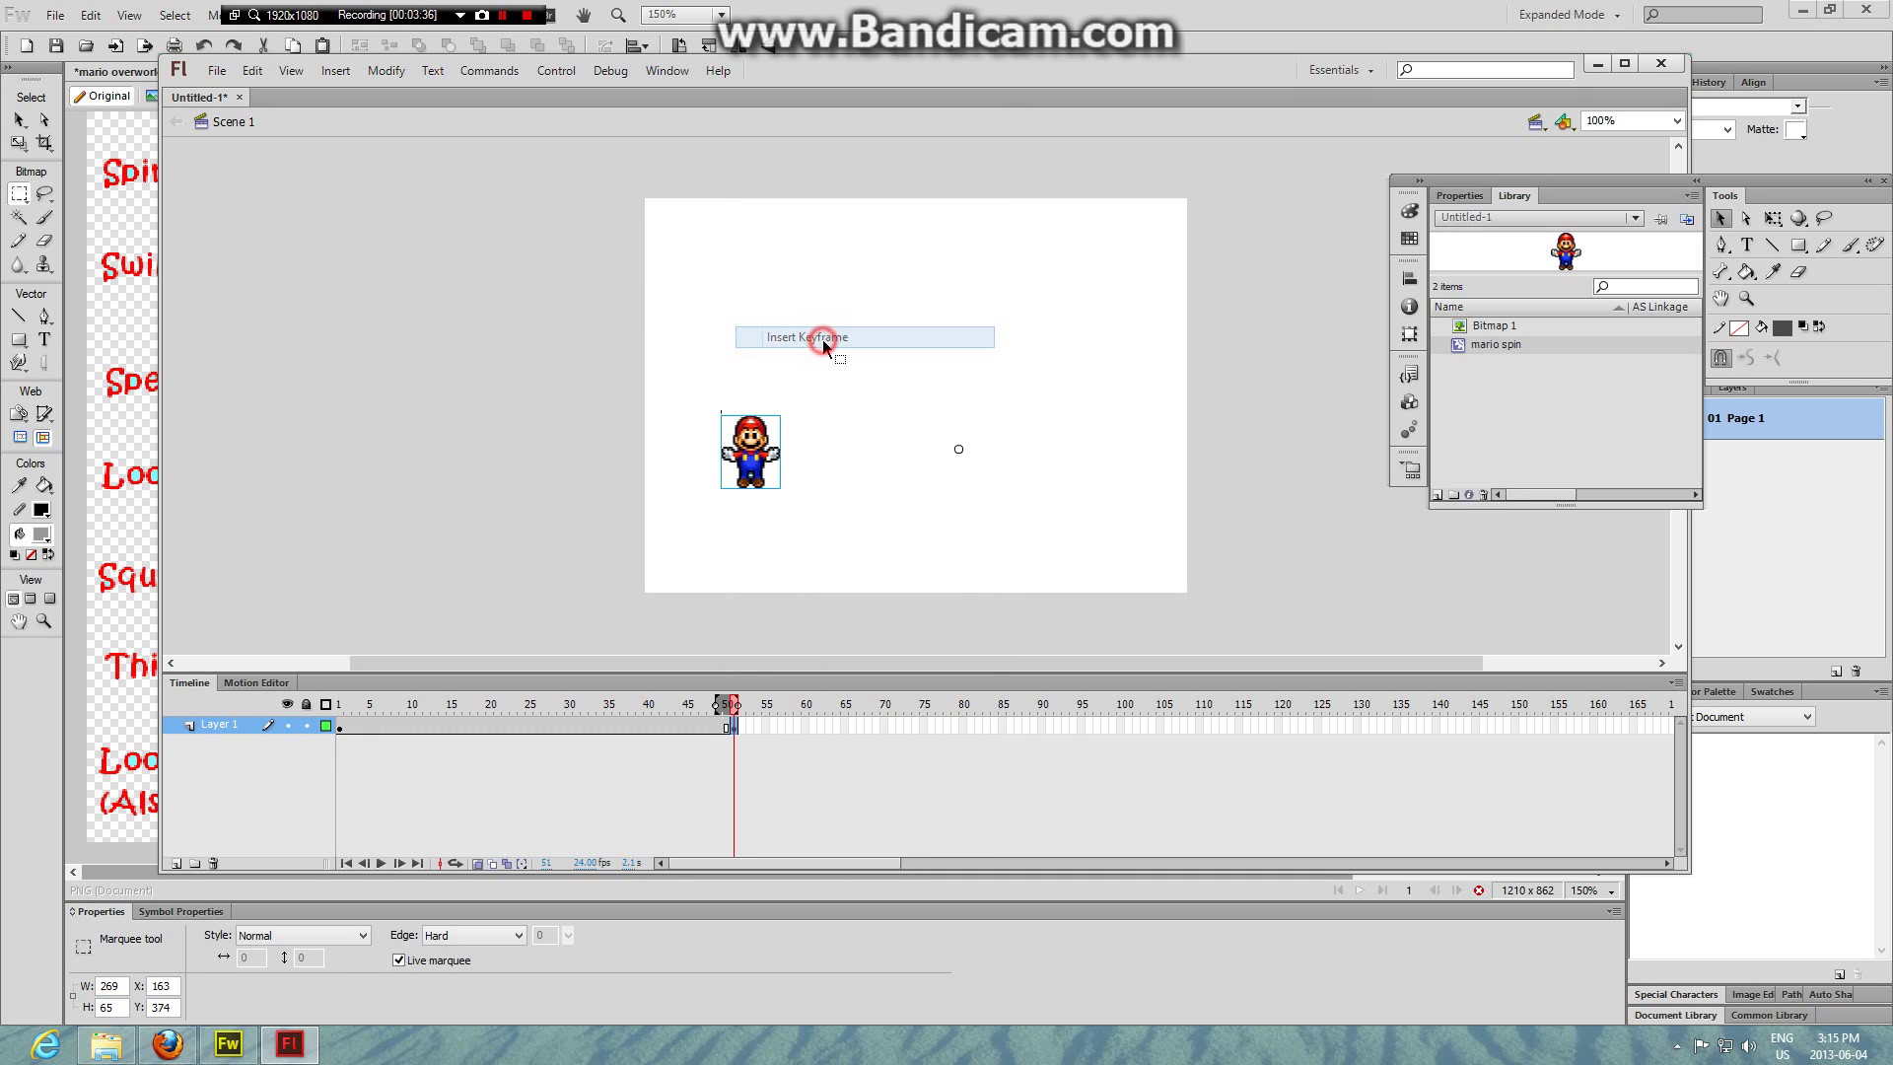
right_click(538, 726)
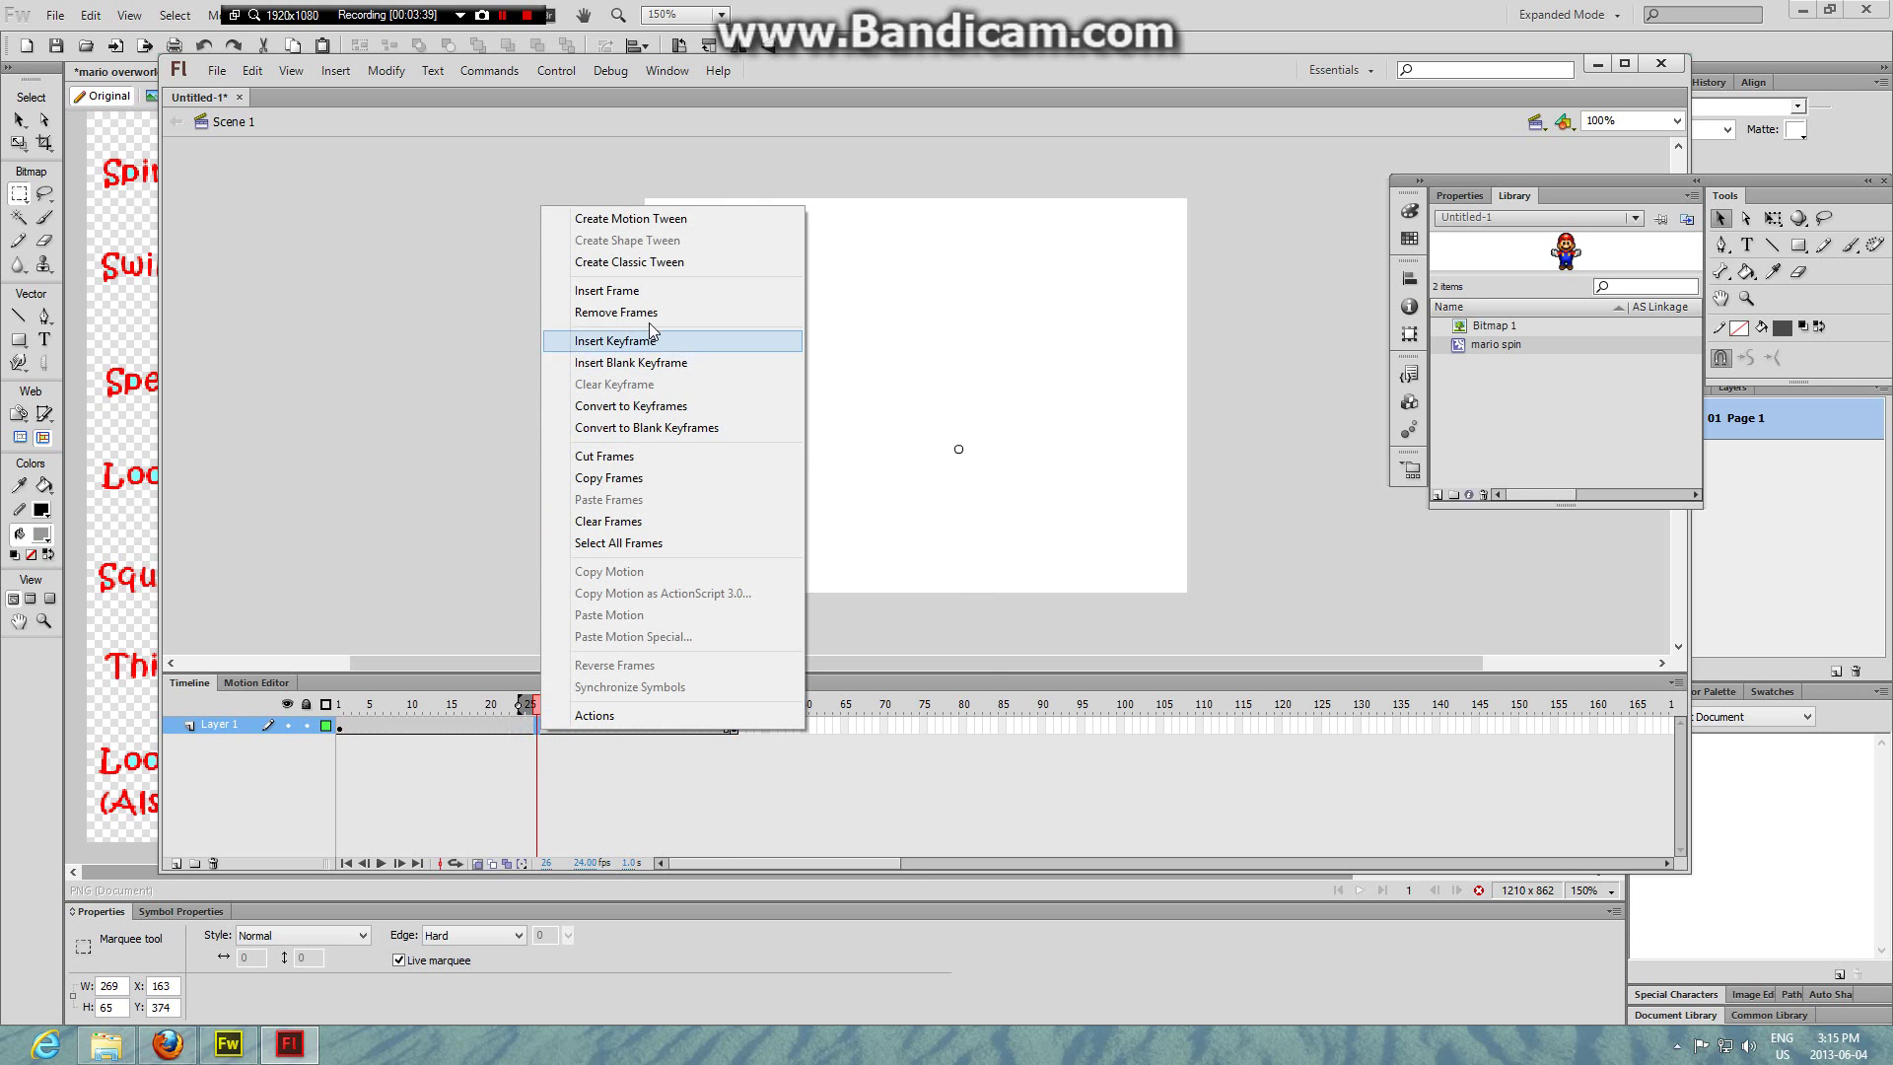
left_click(641, 263)
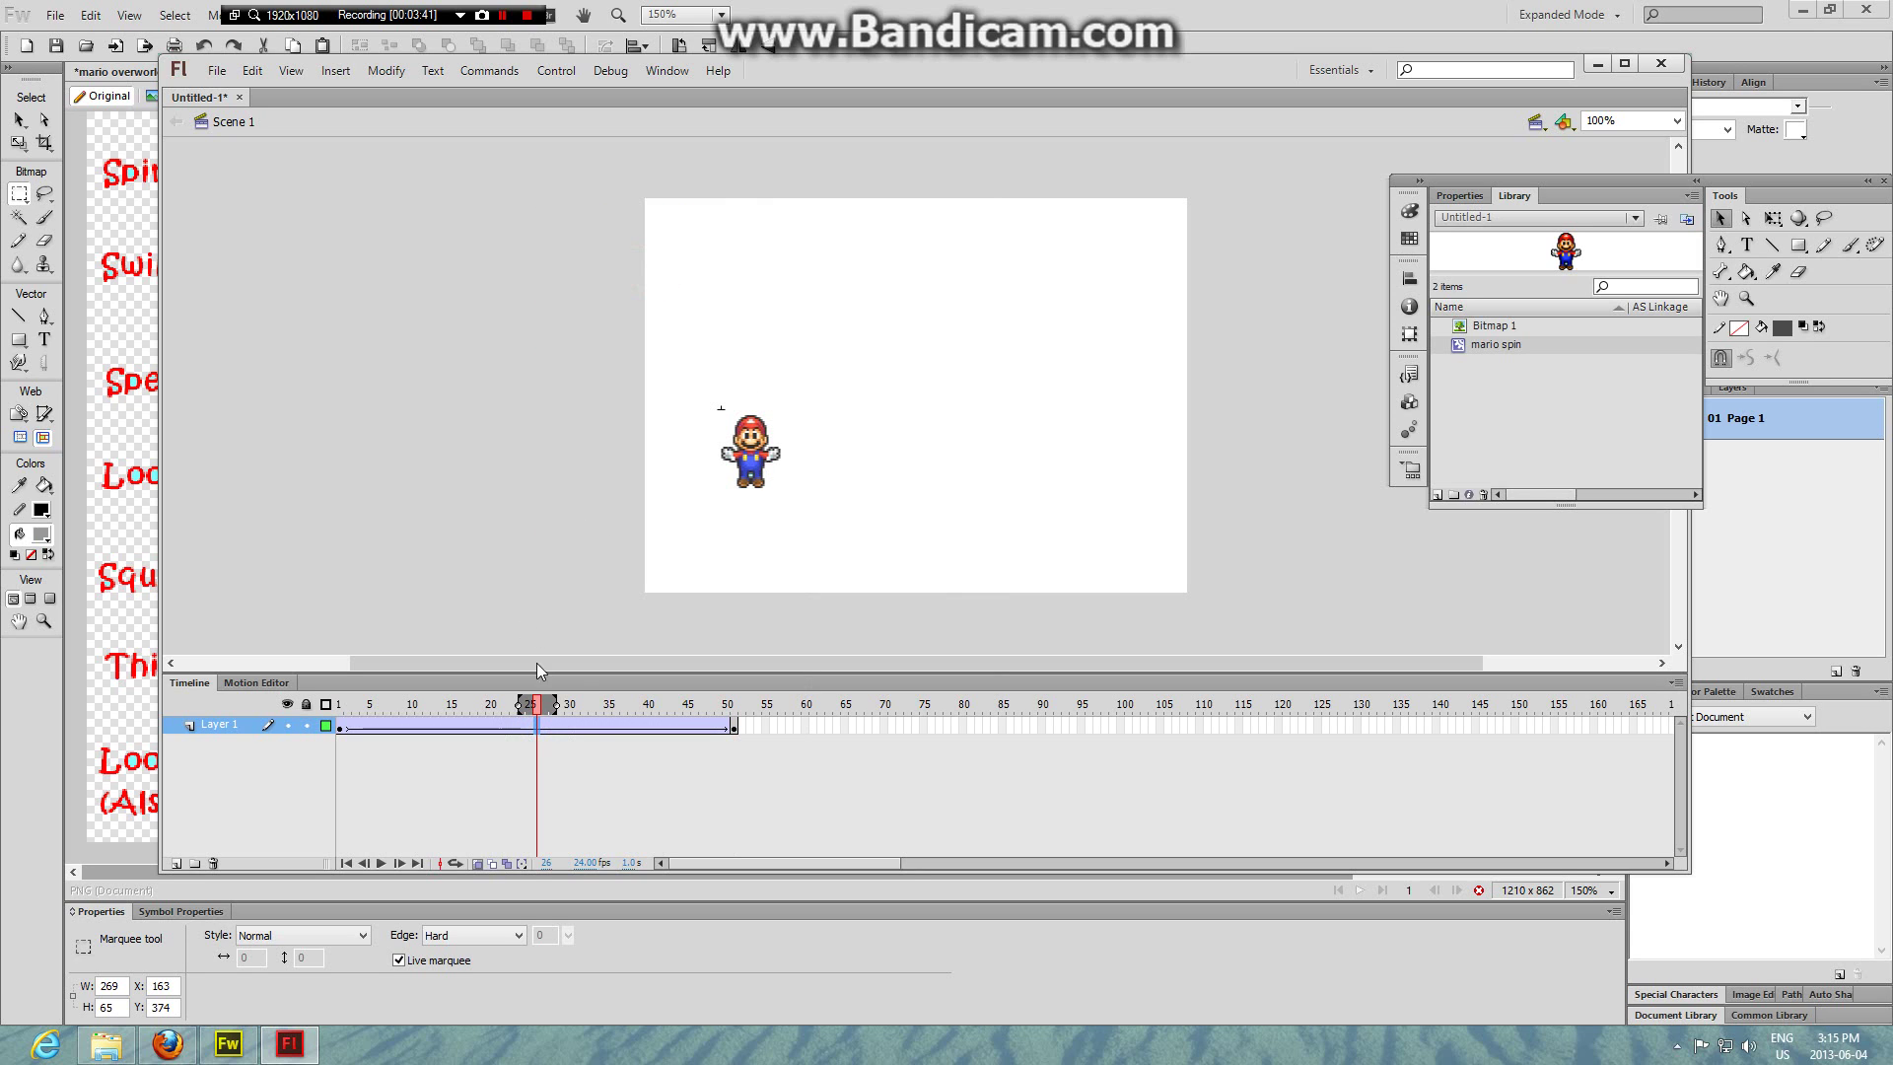
- Drag Mario to the stage's right side on the final keyframe and play the tween
left_click(734, 725)
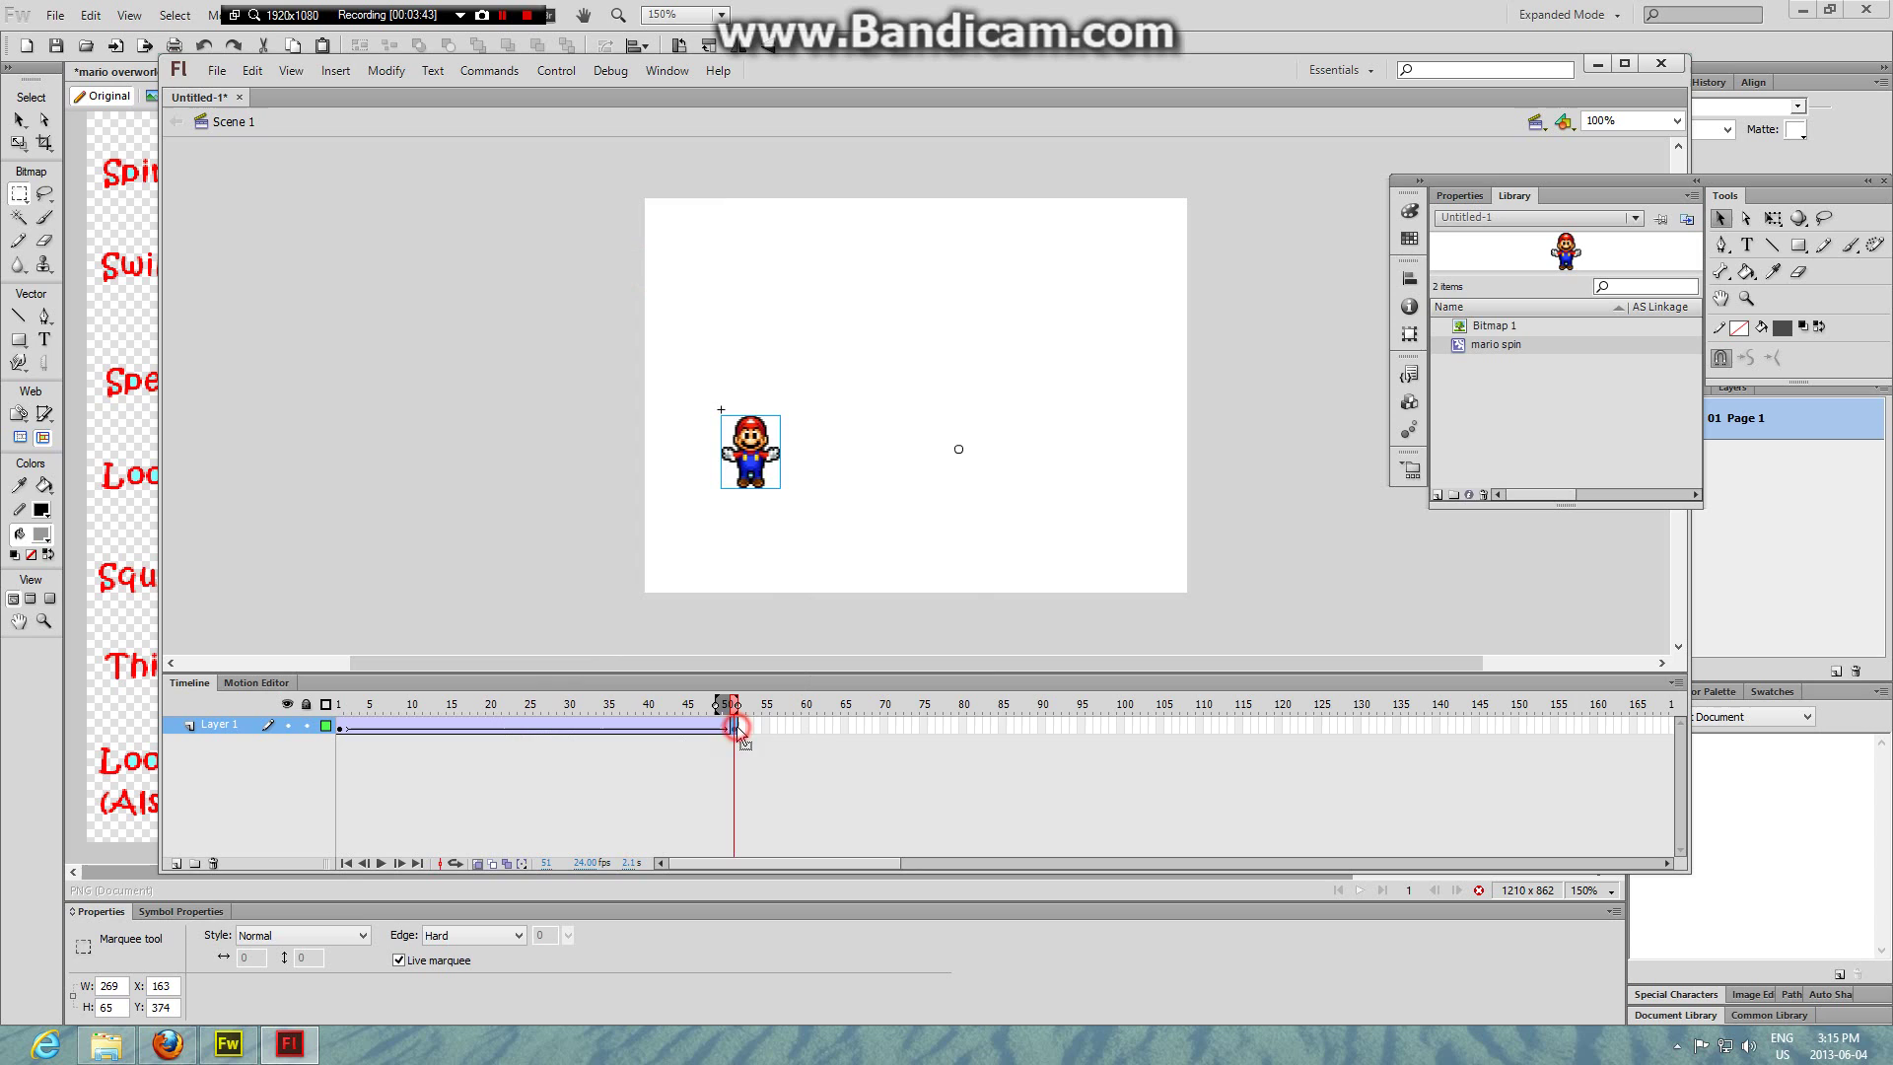
left_click_drag(766, 454, 1162, 453)
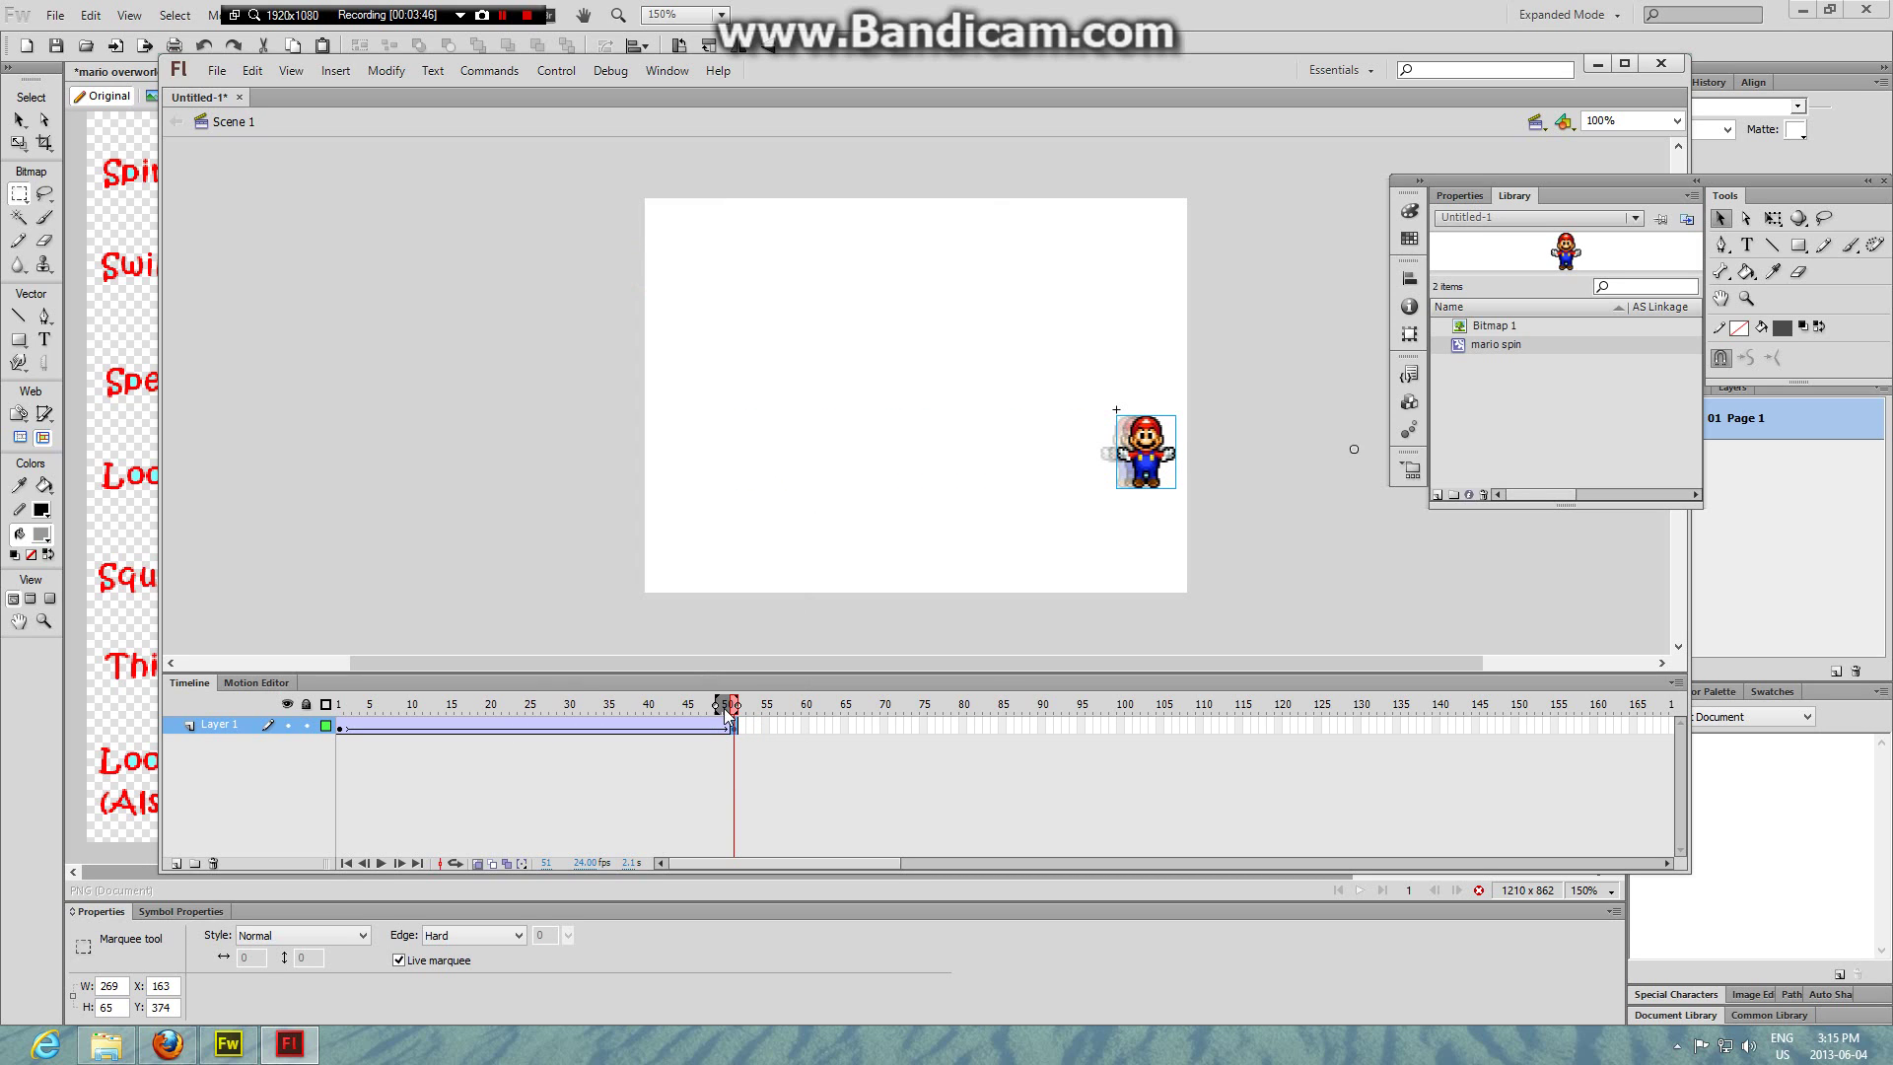
key("Return")
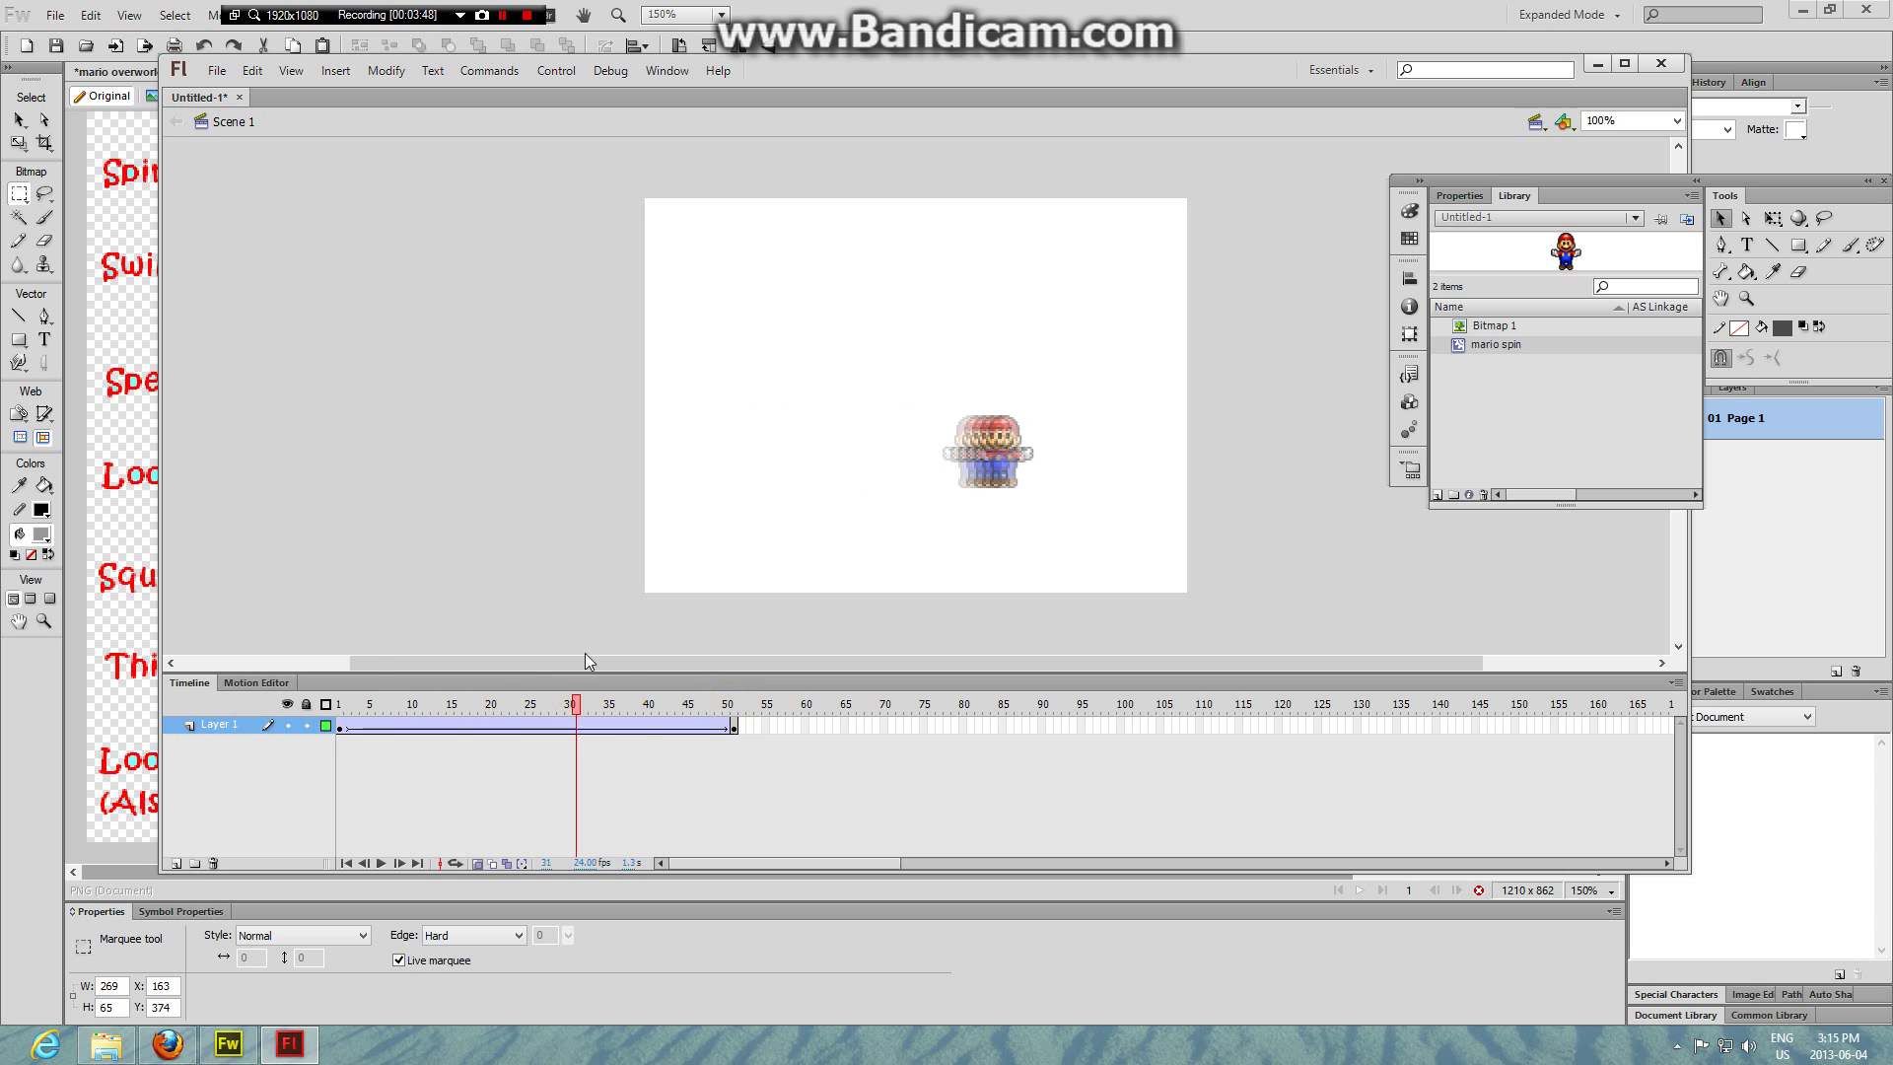
key("shift+comma")
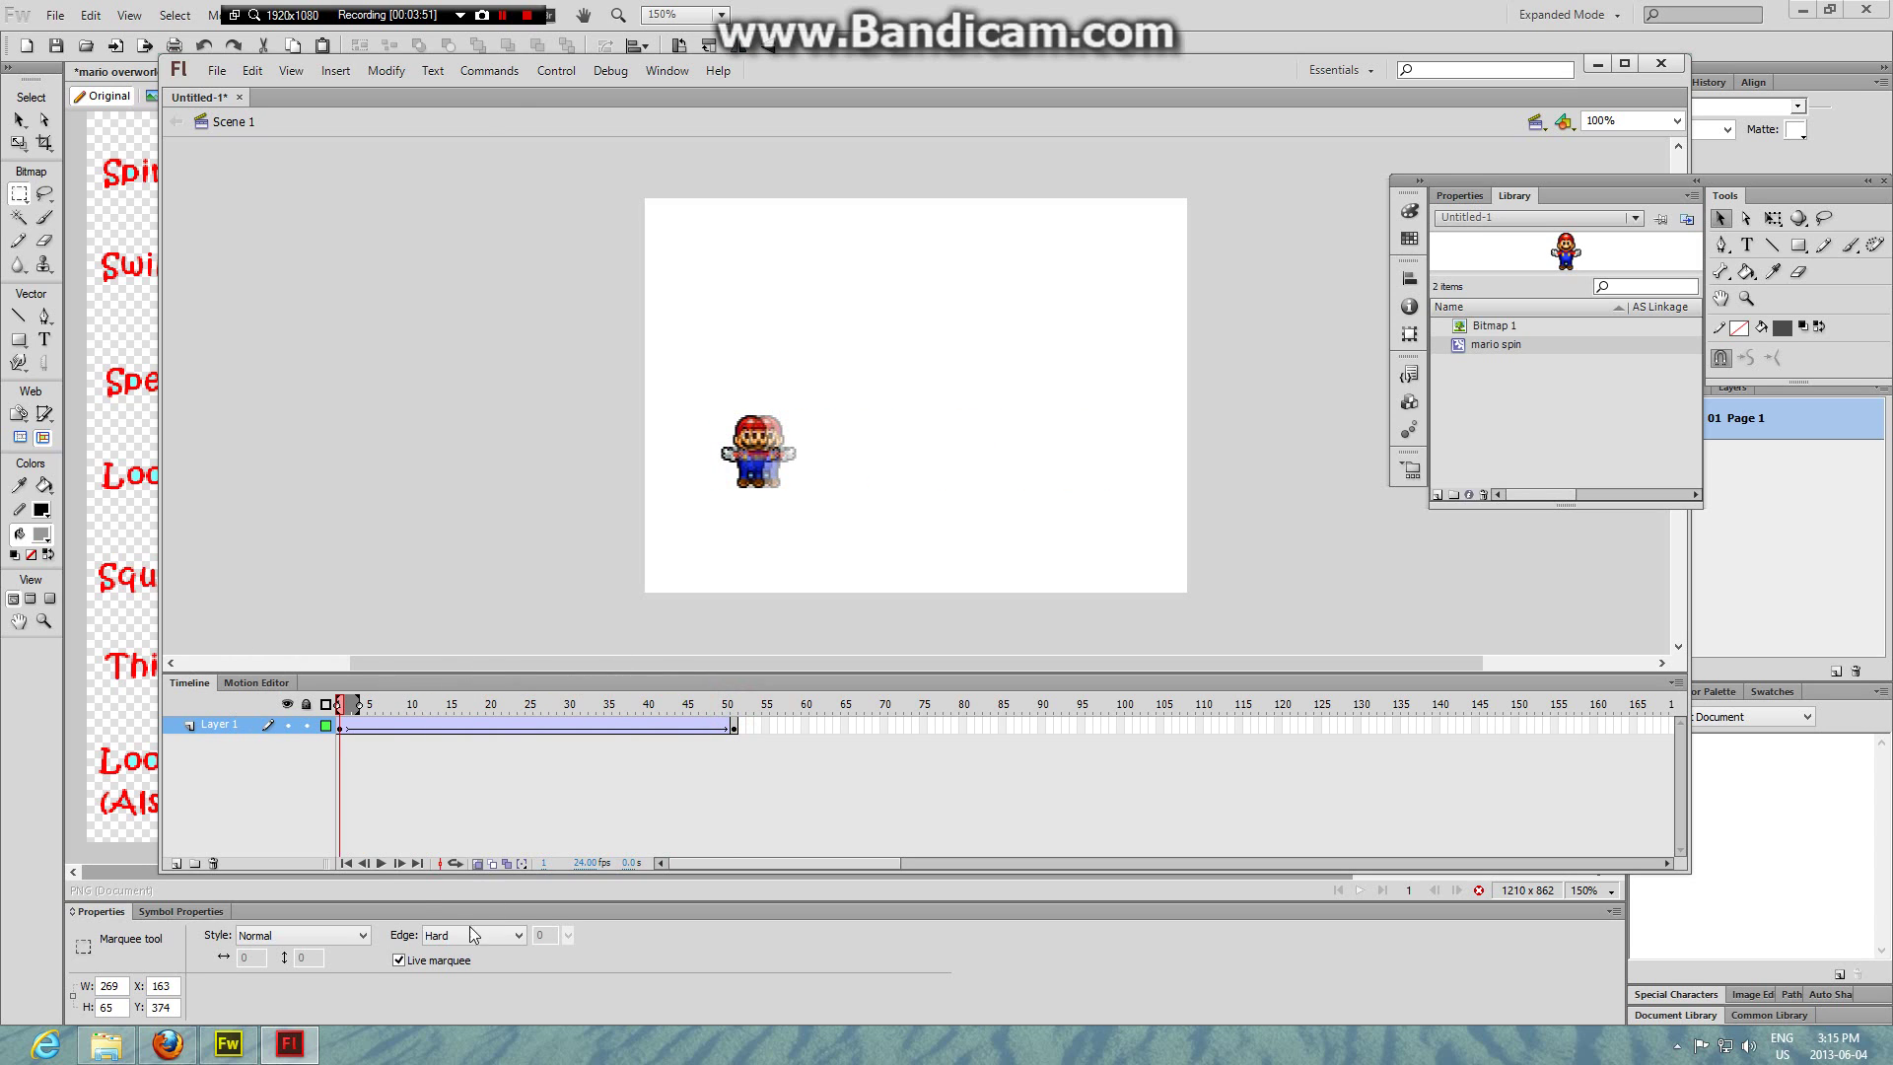
left_click(476, 864)
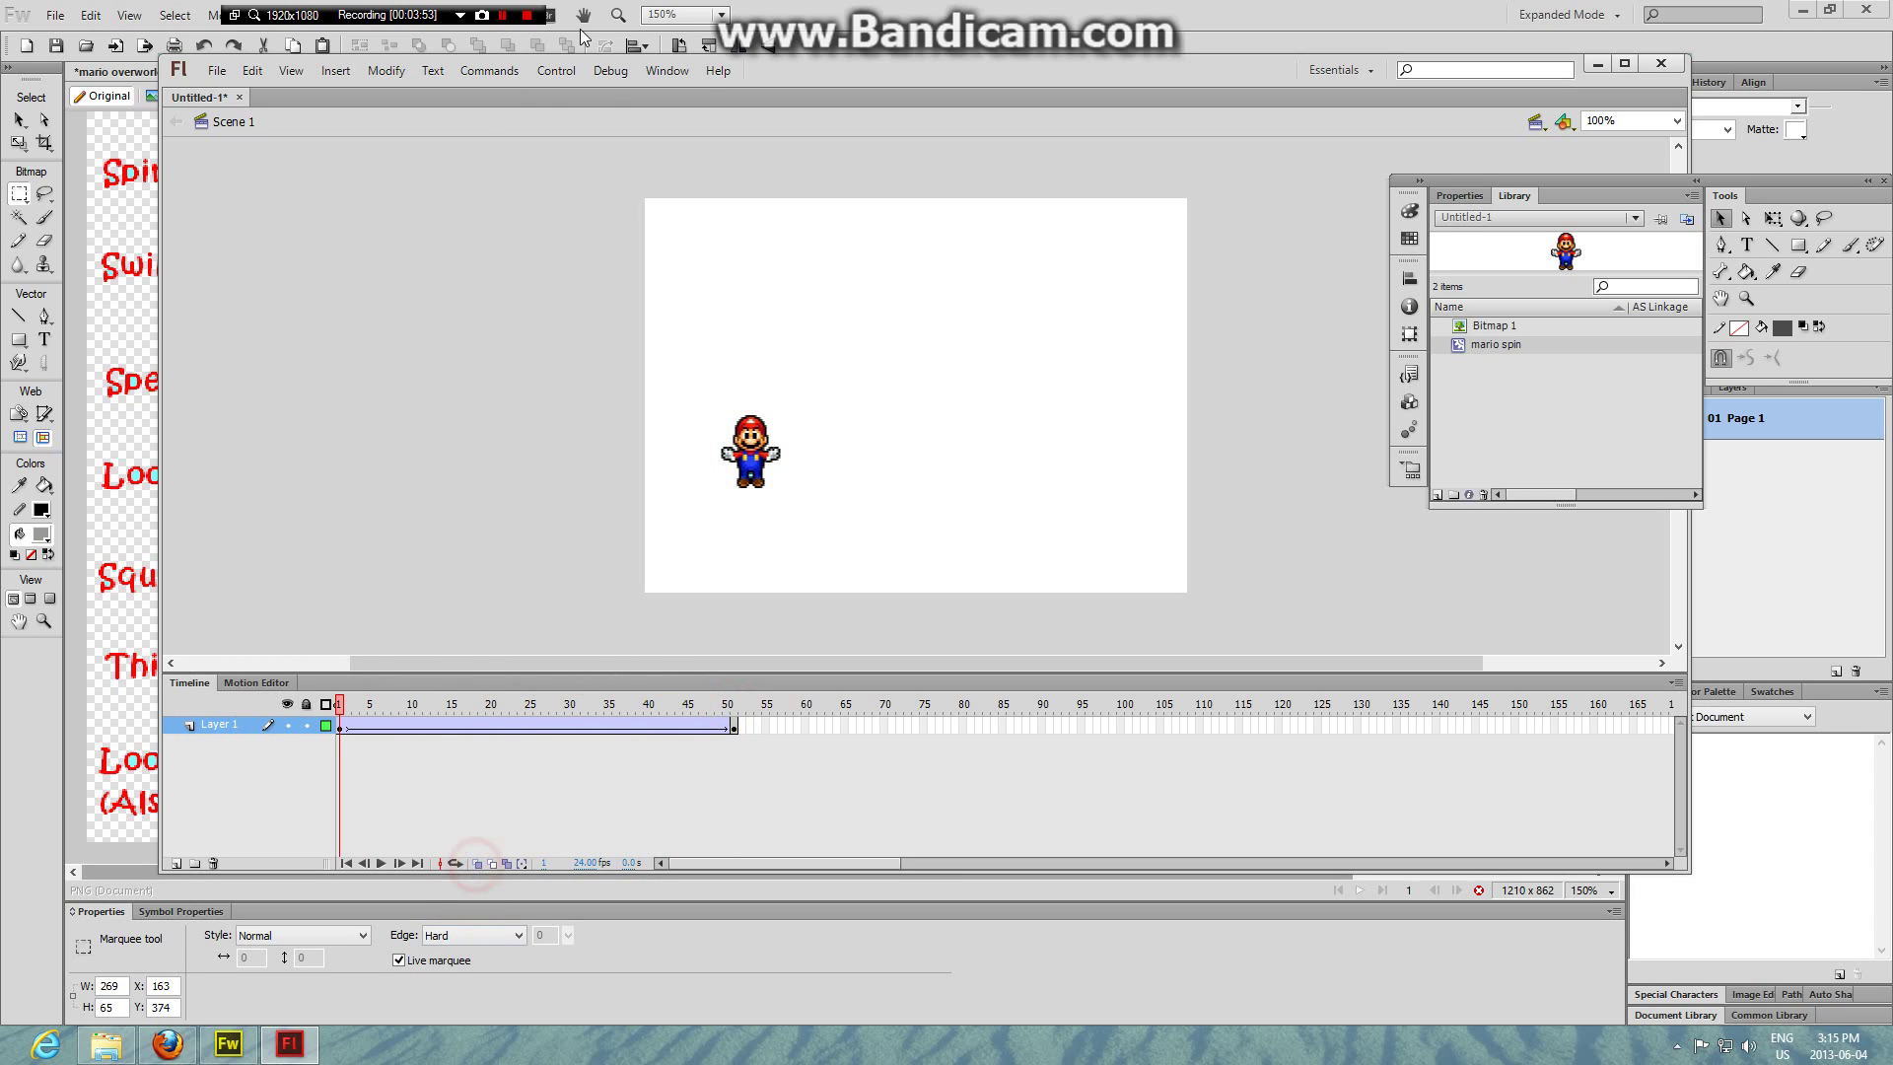
left_click(549, 73)
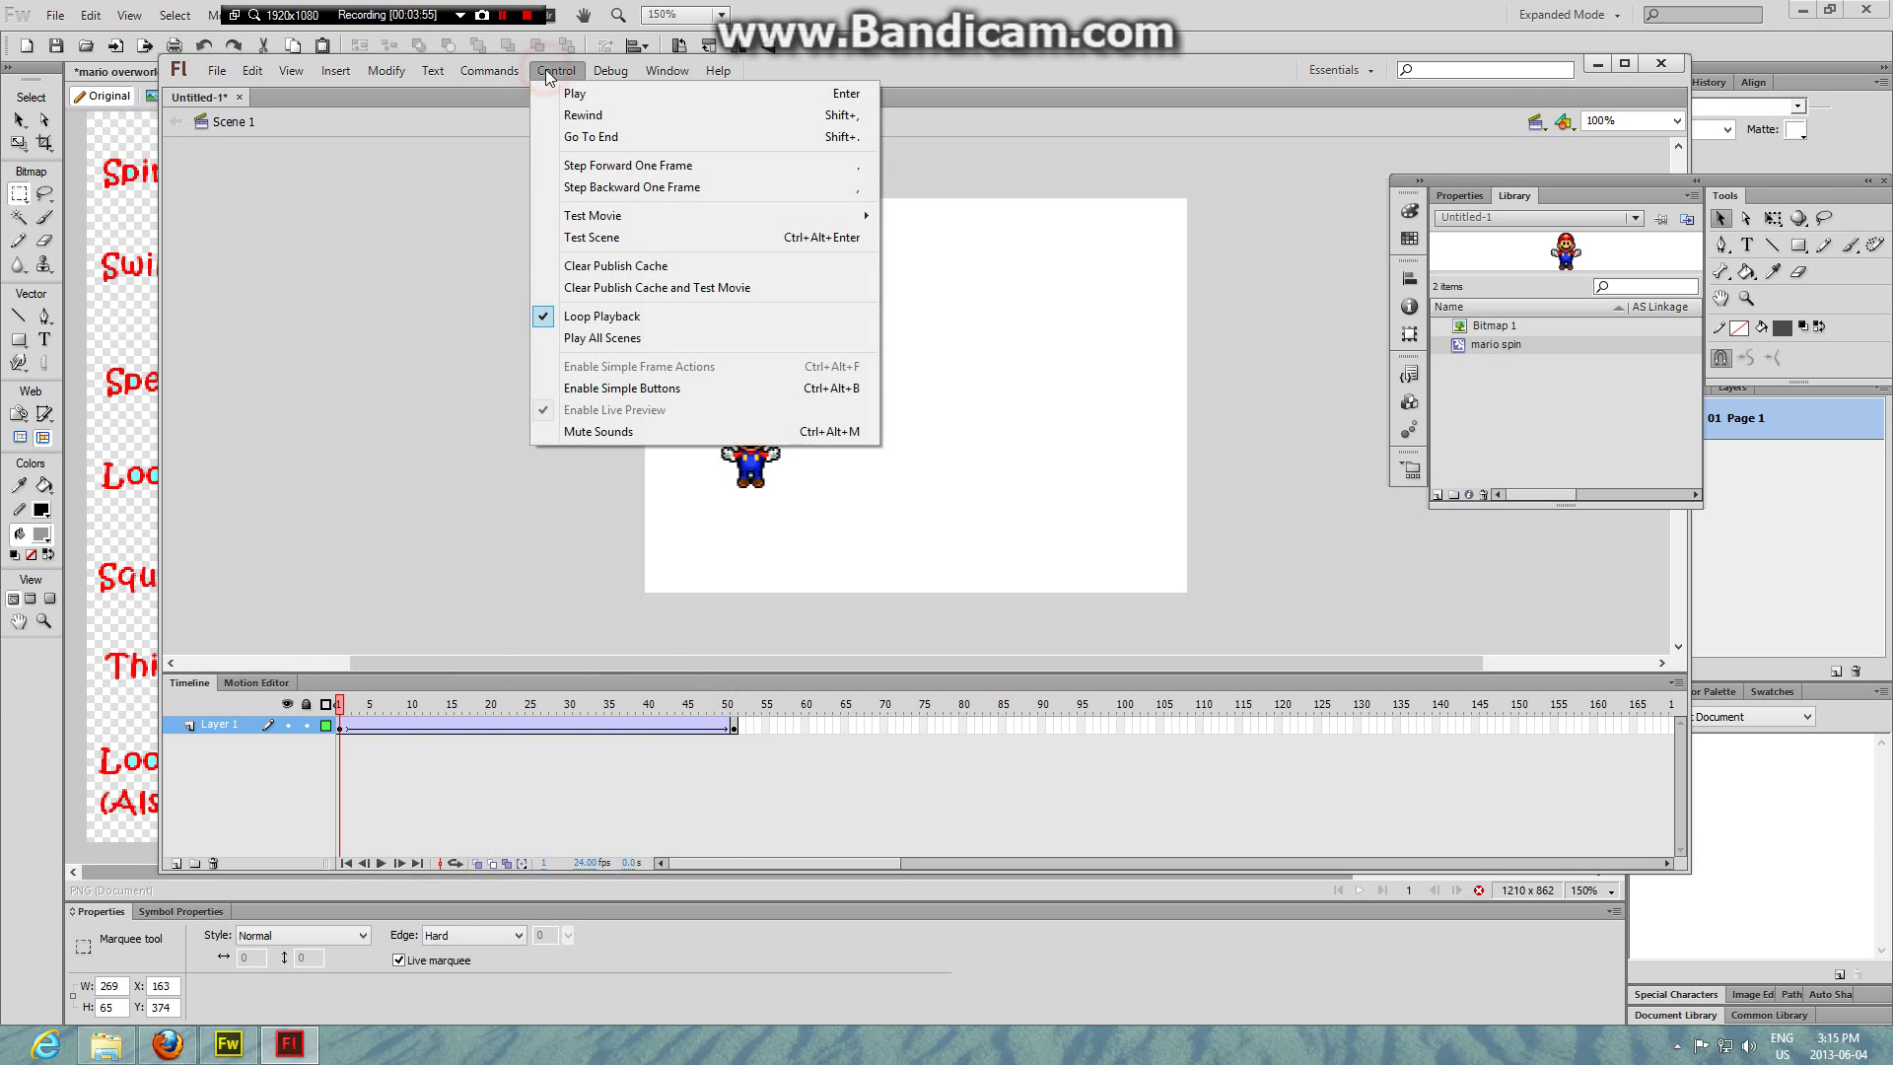
mouse_move(631, 217)
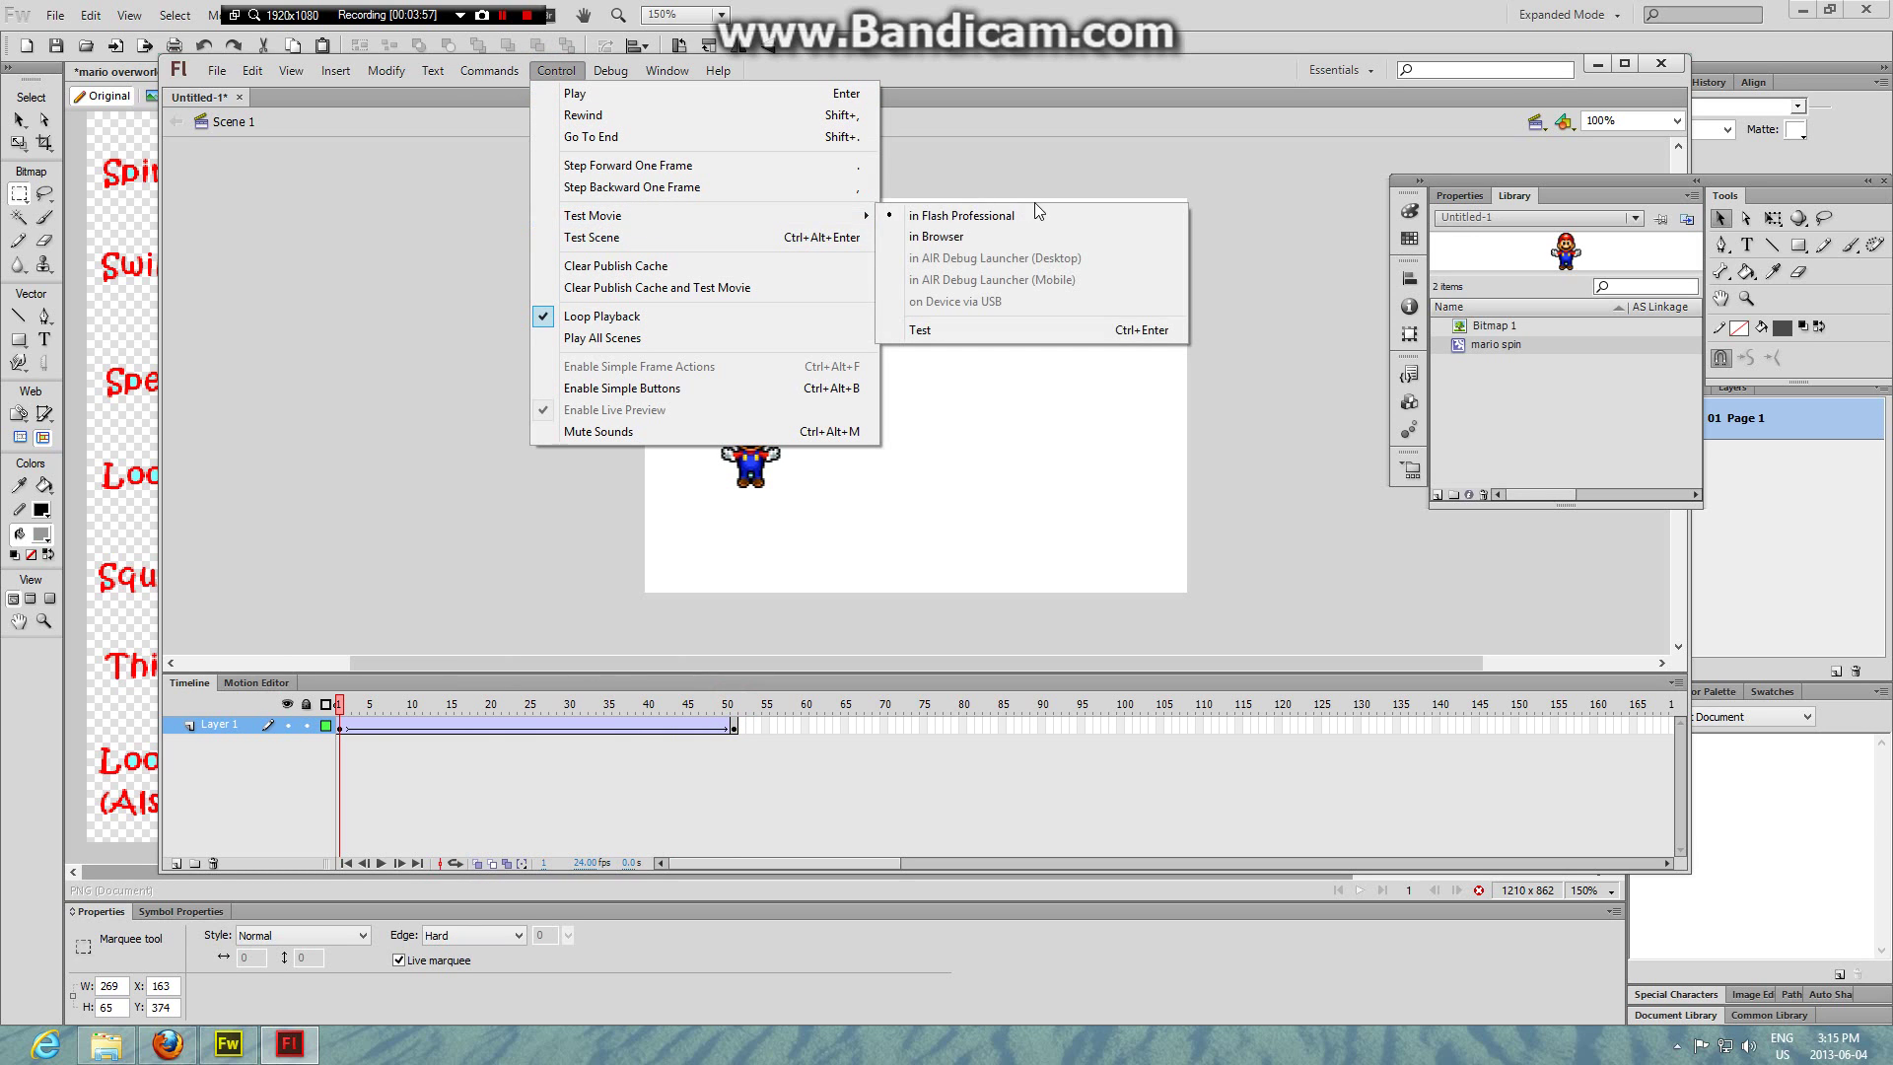
left_click(1037, 320)
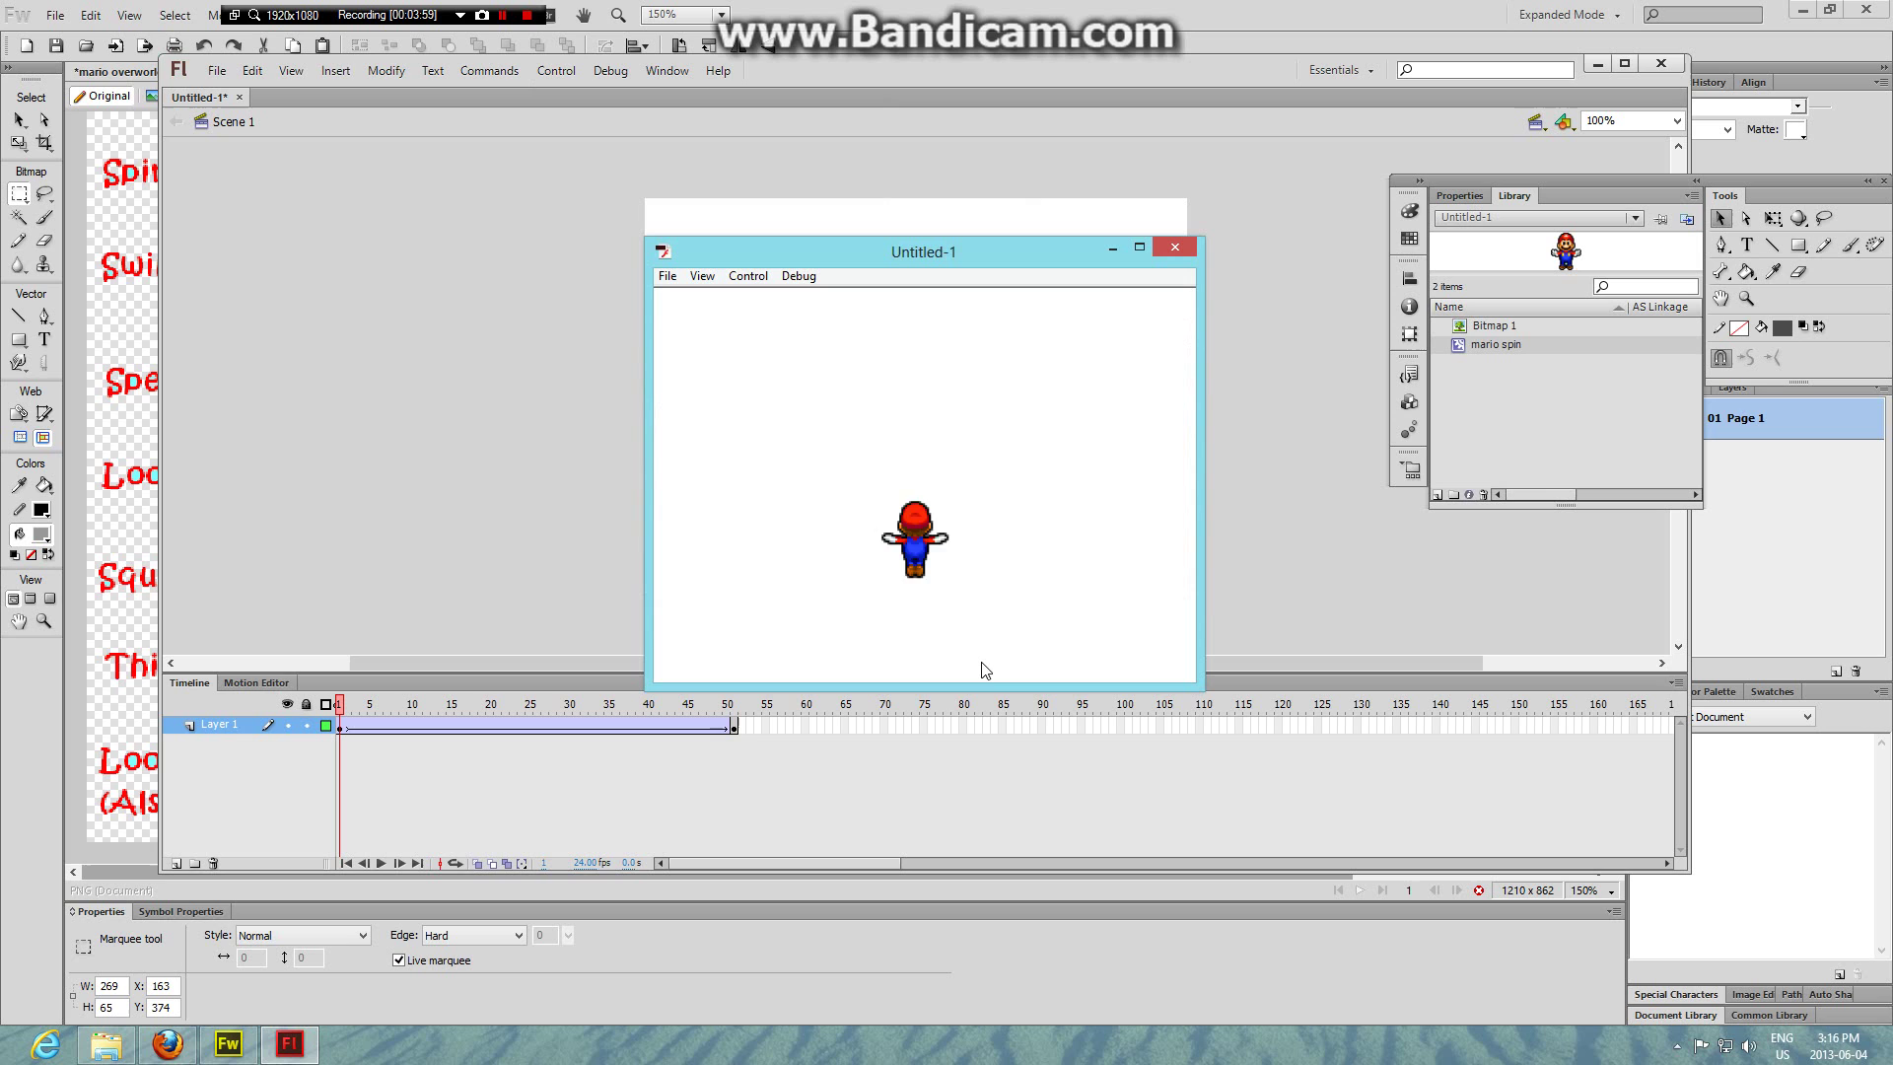
left_click(1176, 248)
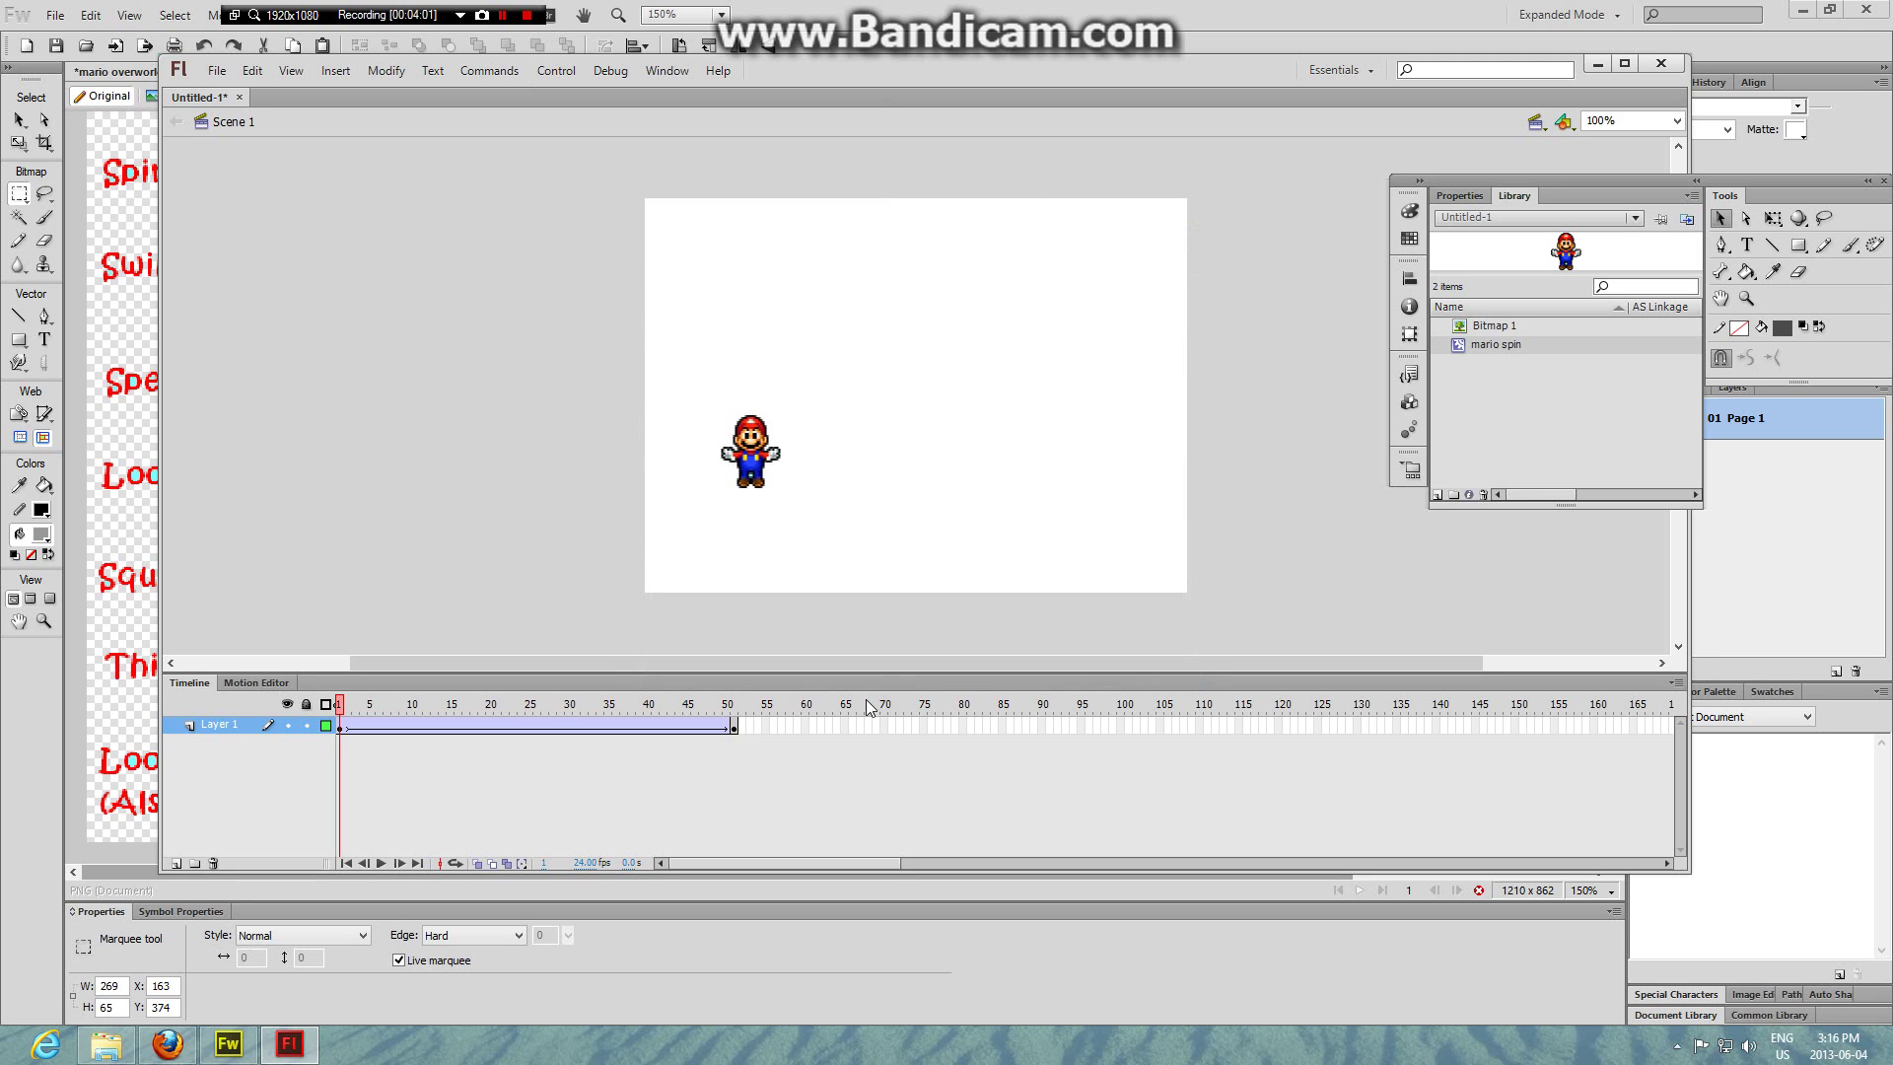
left_click(166, 1043)
left_click(946, 13)
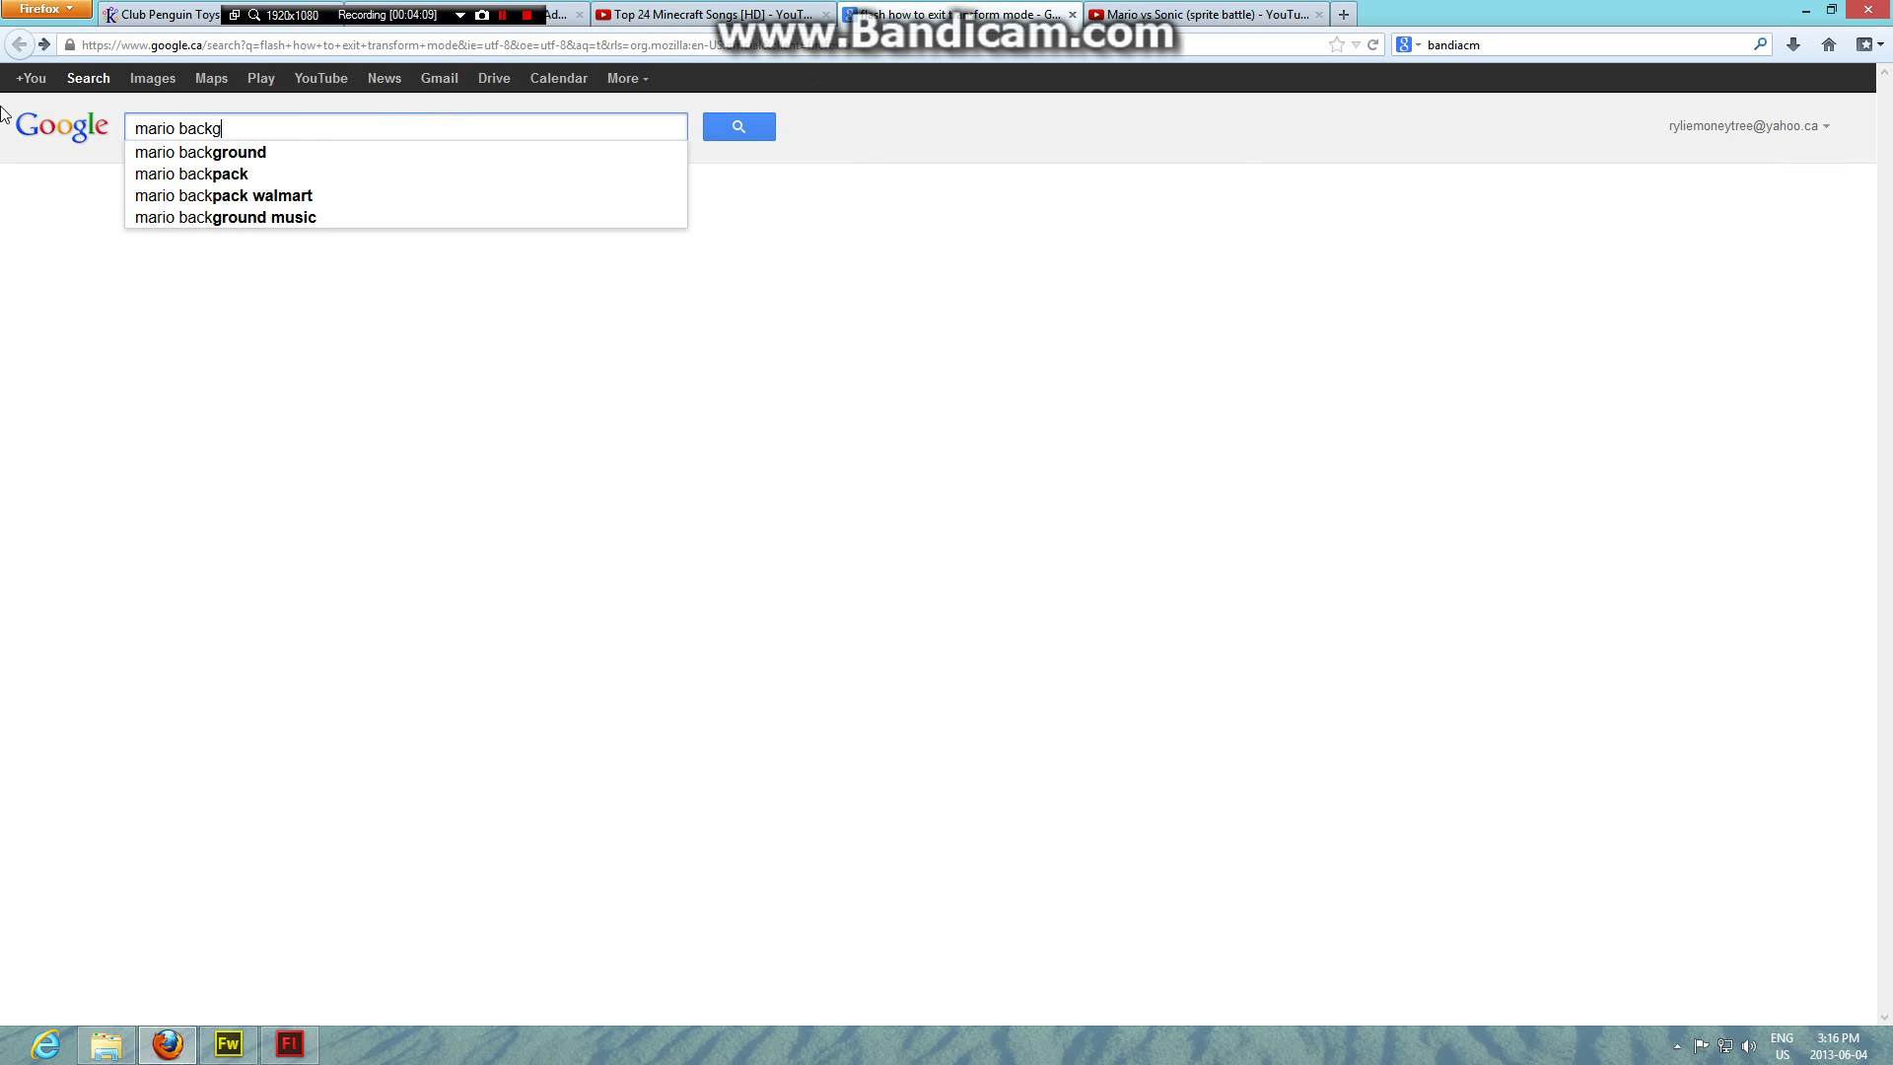
- Search Google Images for 'mario background' and open the large mariobg.png result
key("BackSpace")
type("und")
key("Return")
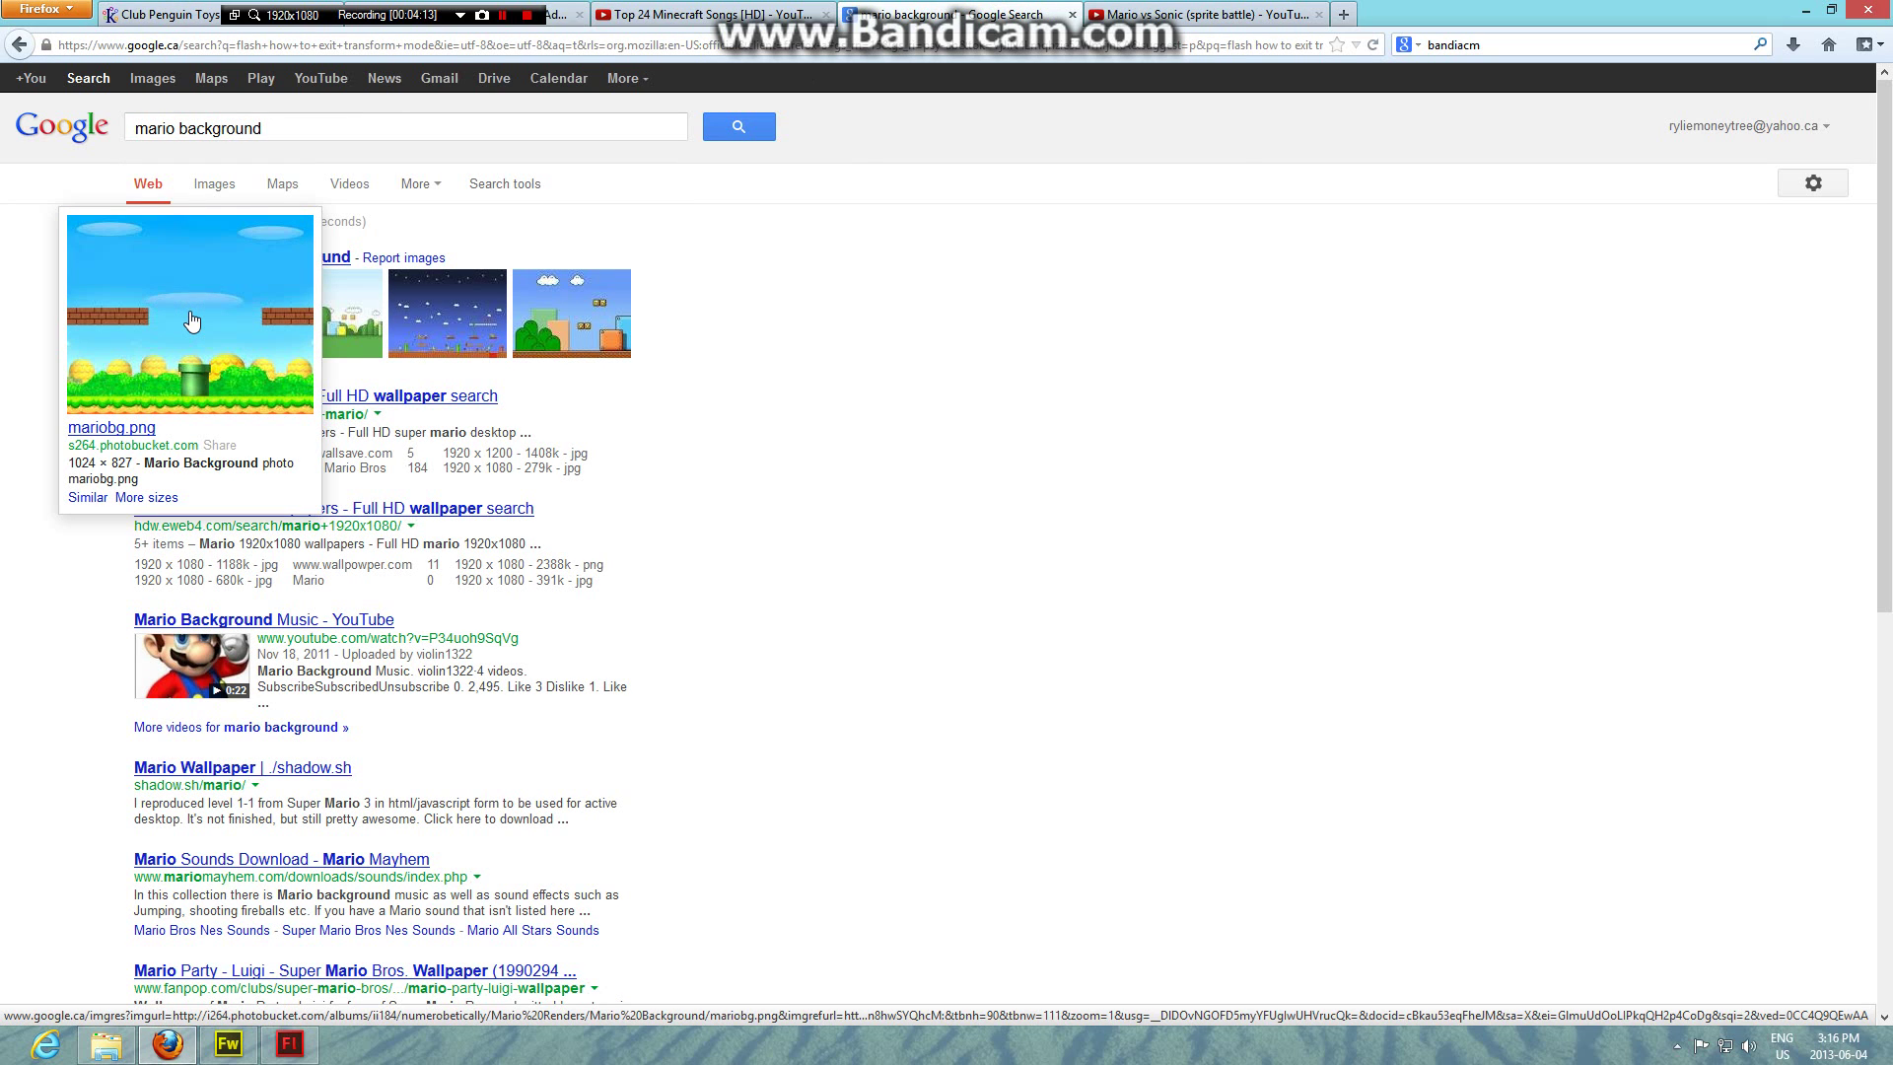
left_click(192, 320)
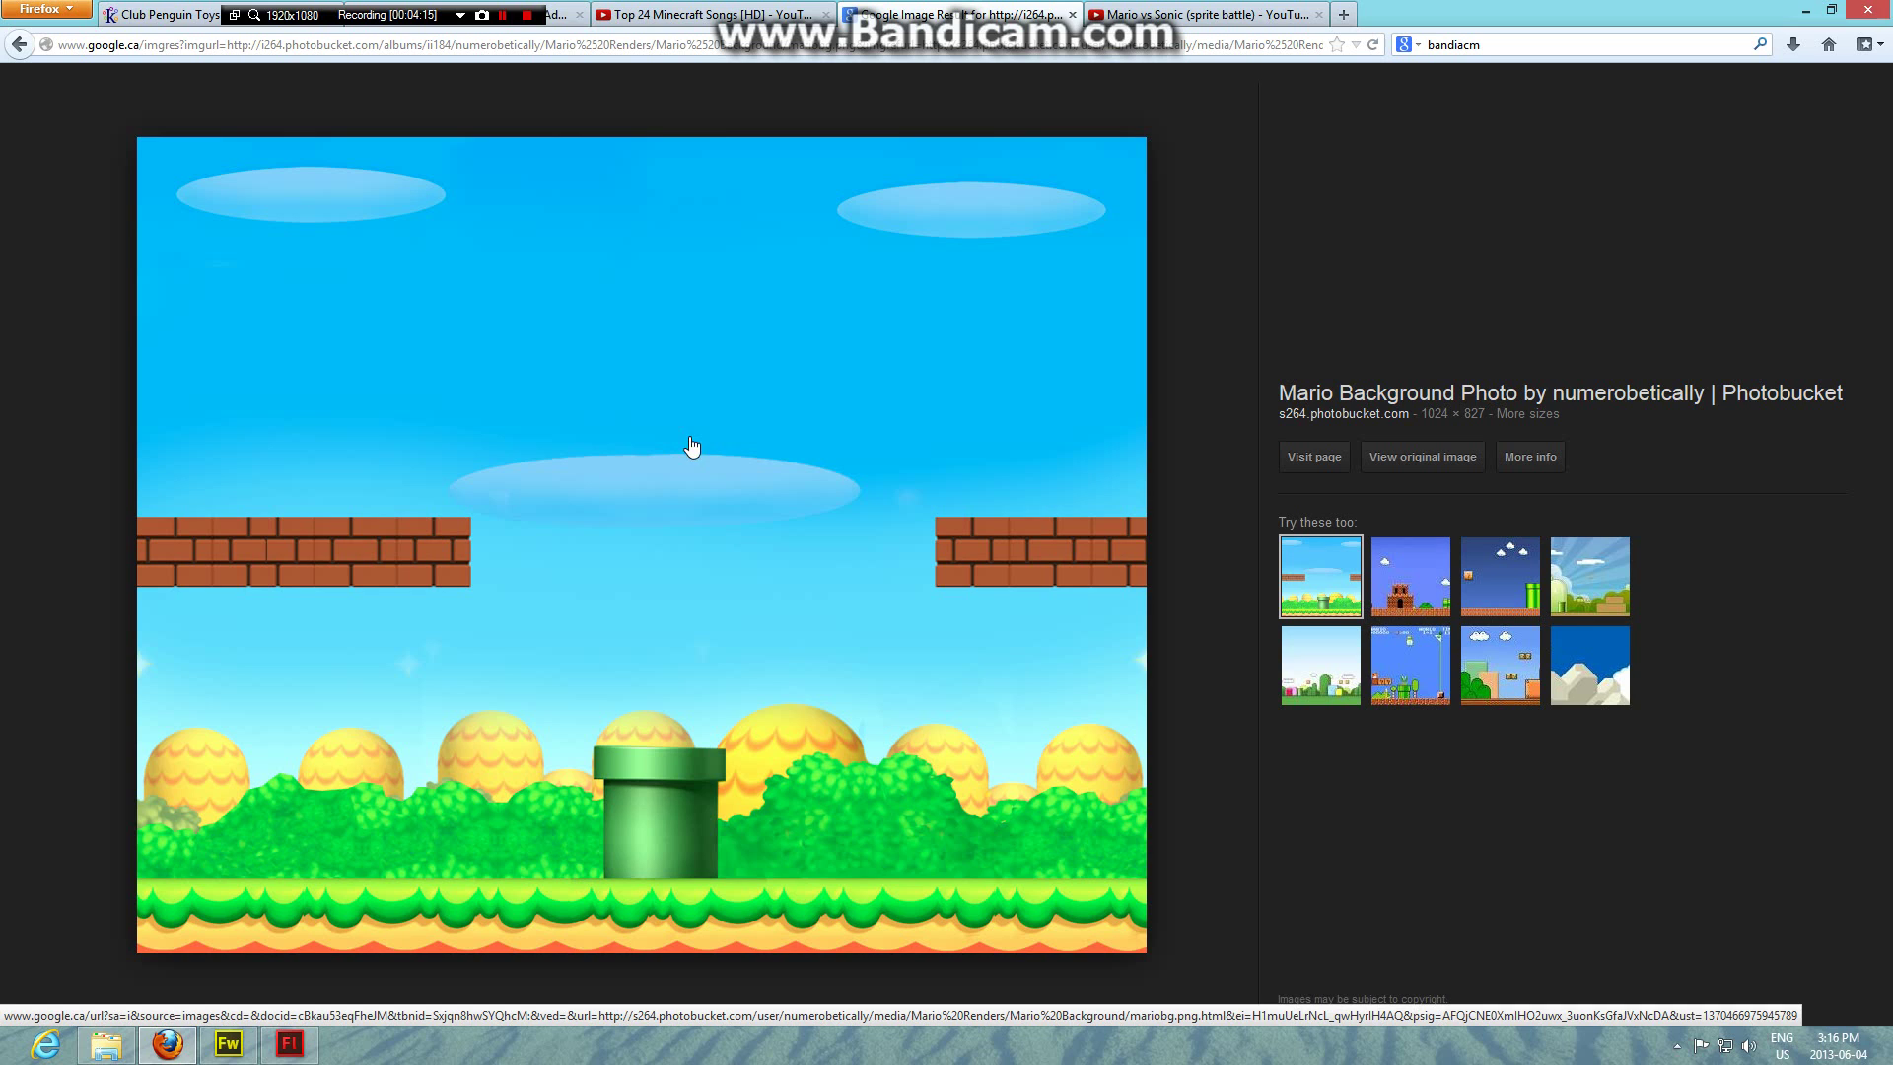
- Delete the small Mario sprite in Flash and copy the 1024×827 Mario background image
left_click(289, 1044)
left_click_drag(927, 409, 944, 345)
key("Delete")
right_click(645, 905)
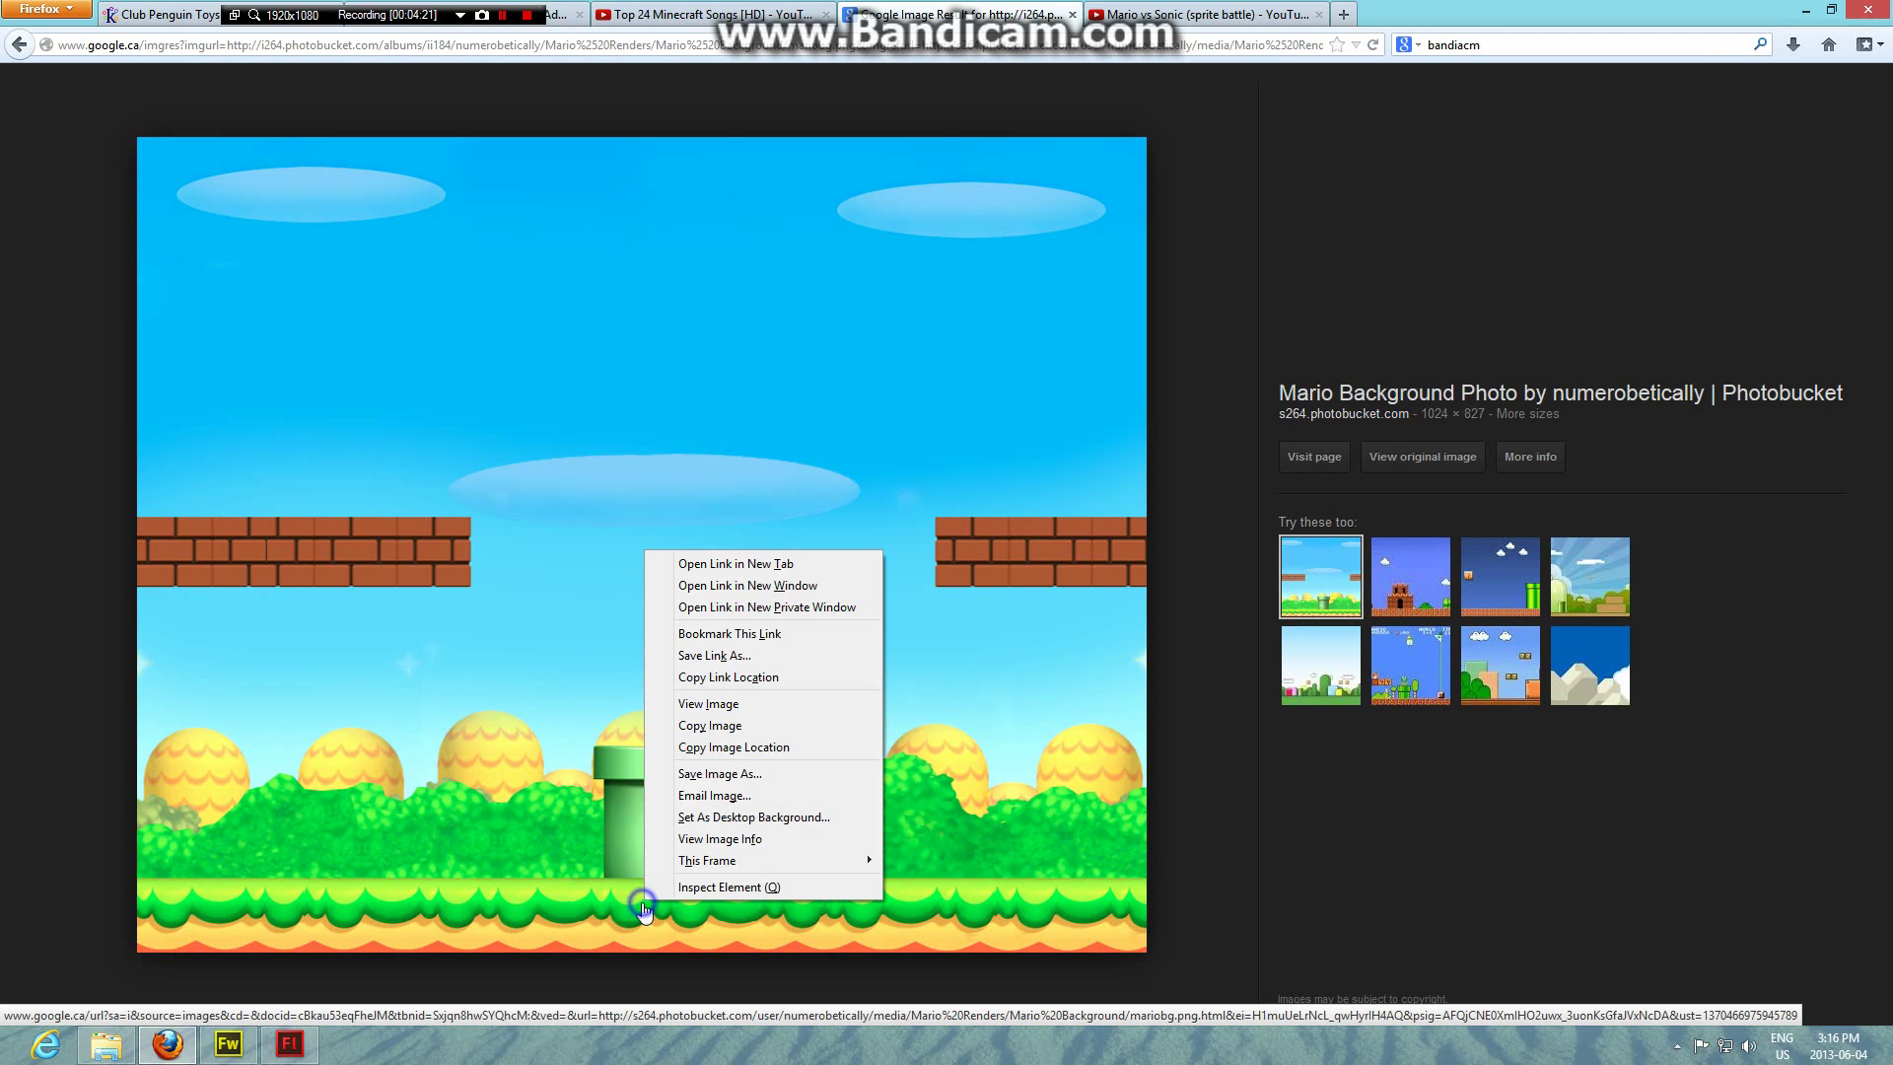
left_click(726, 726)
- Paste the copied background into Flash, then remove it from Mario's layer
left_click(244, 1051)
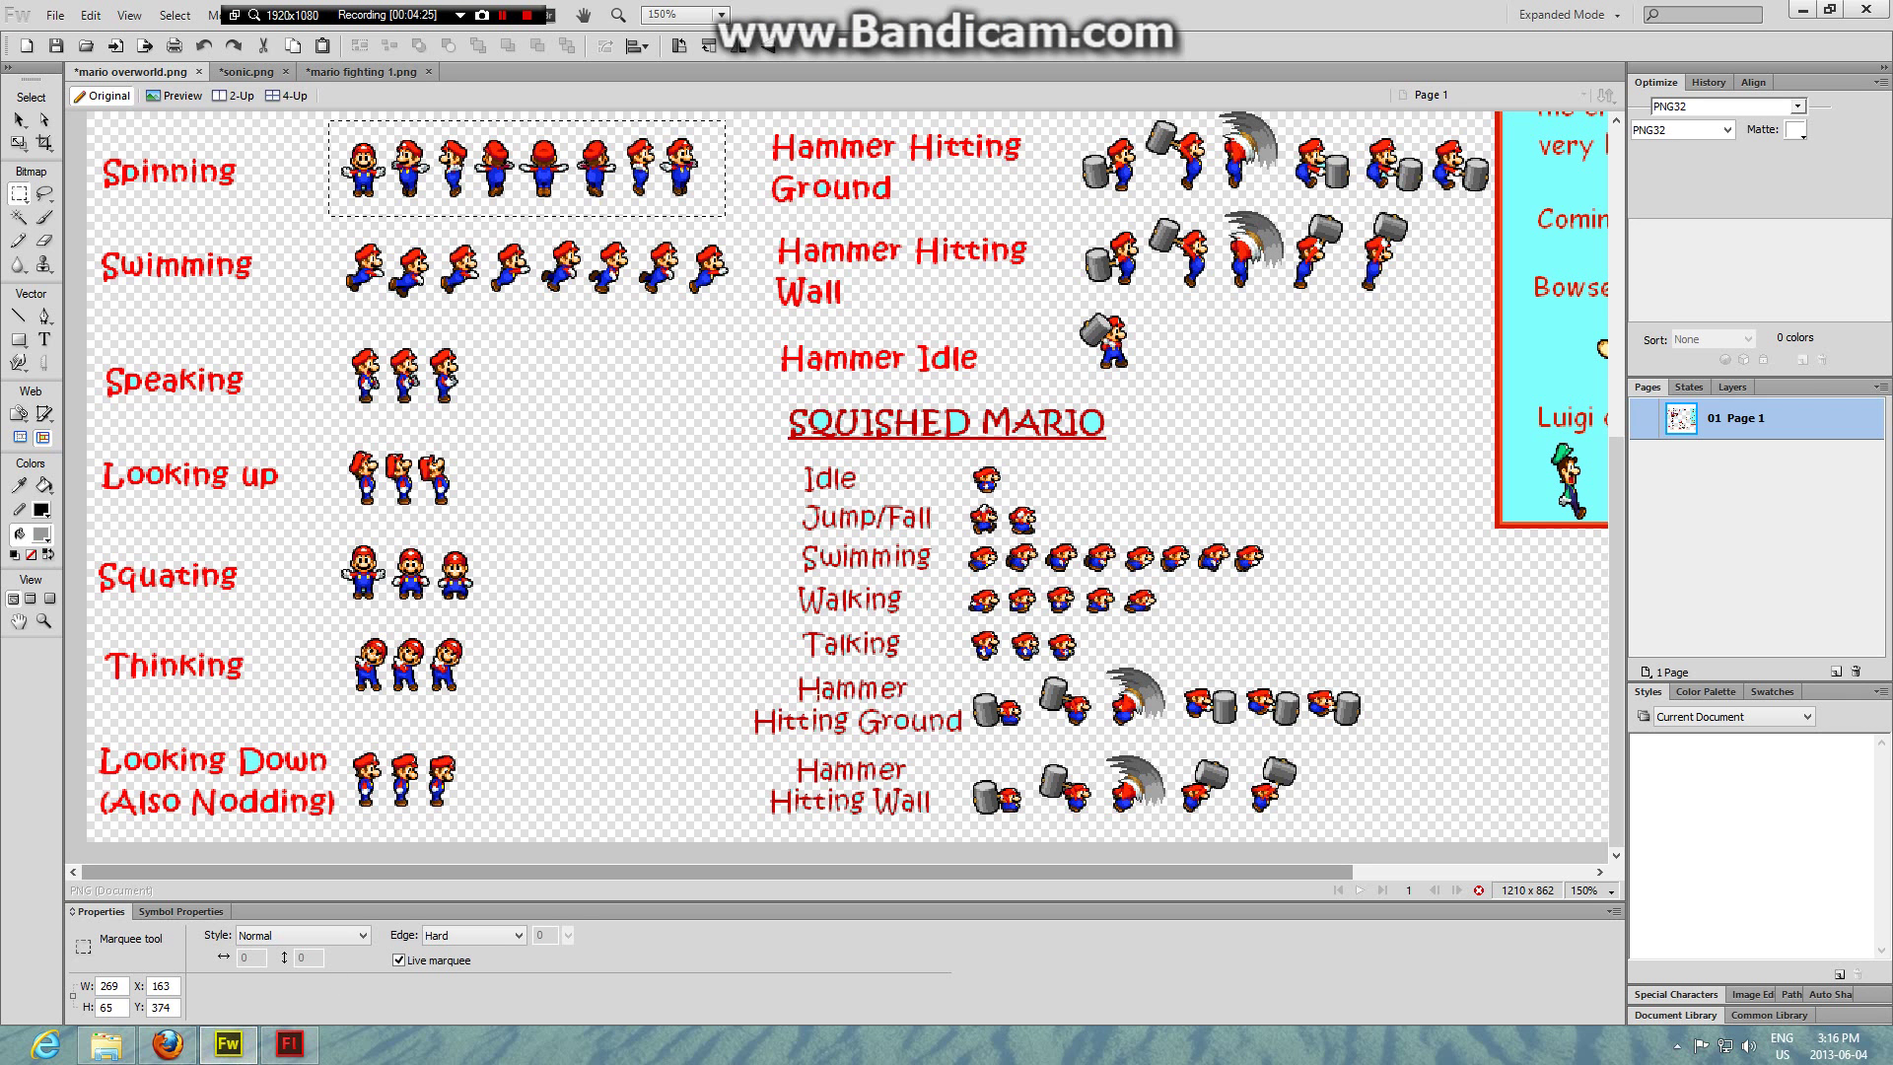
left_click(289, 1043)
key("ctrl+v")
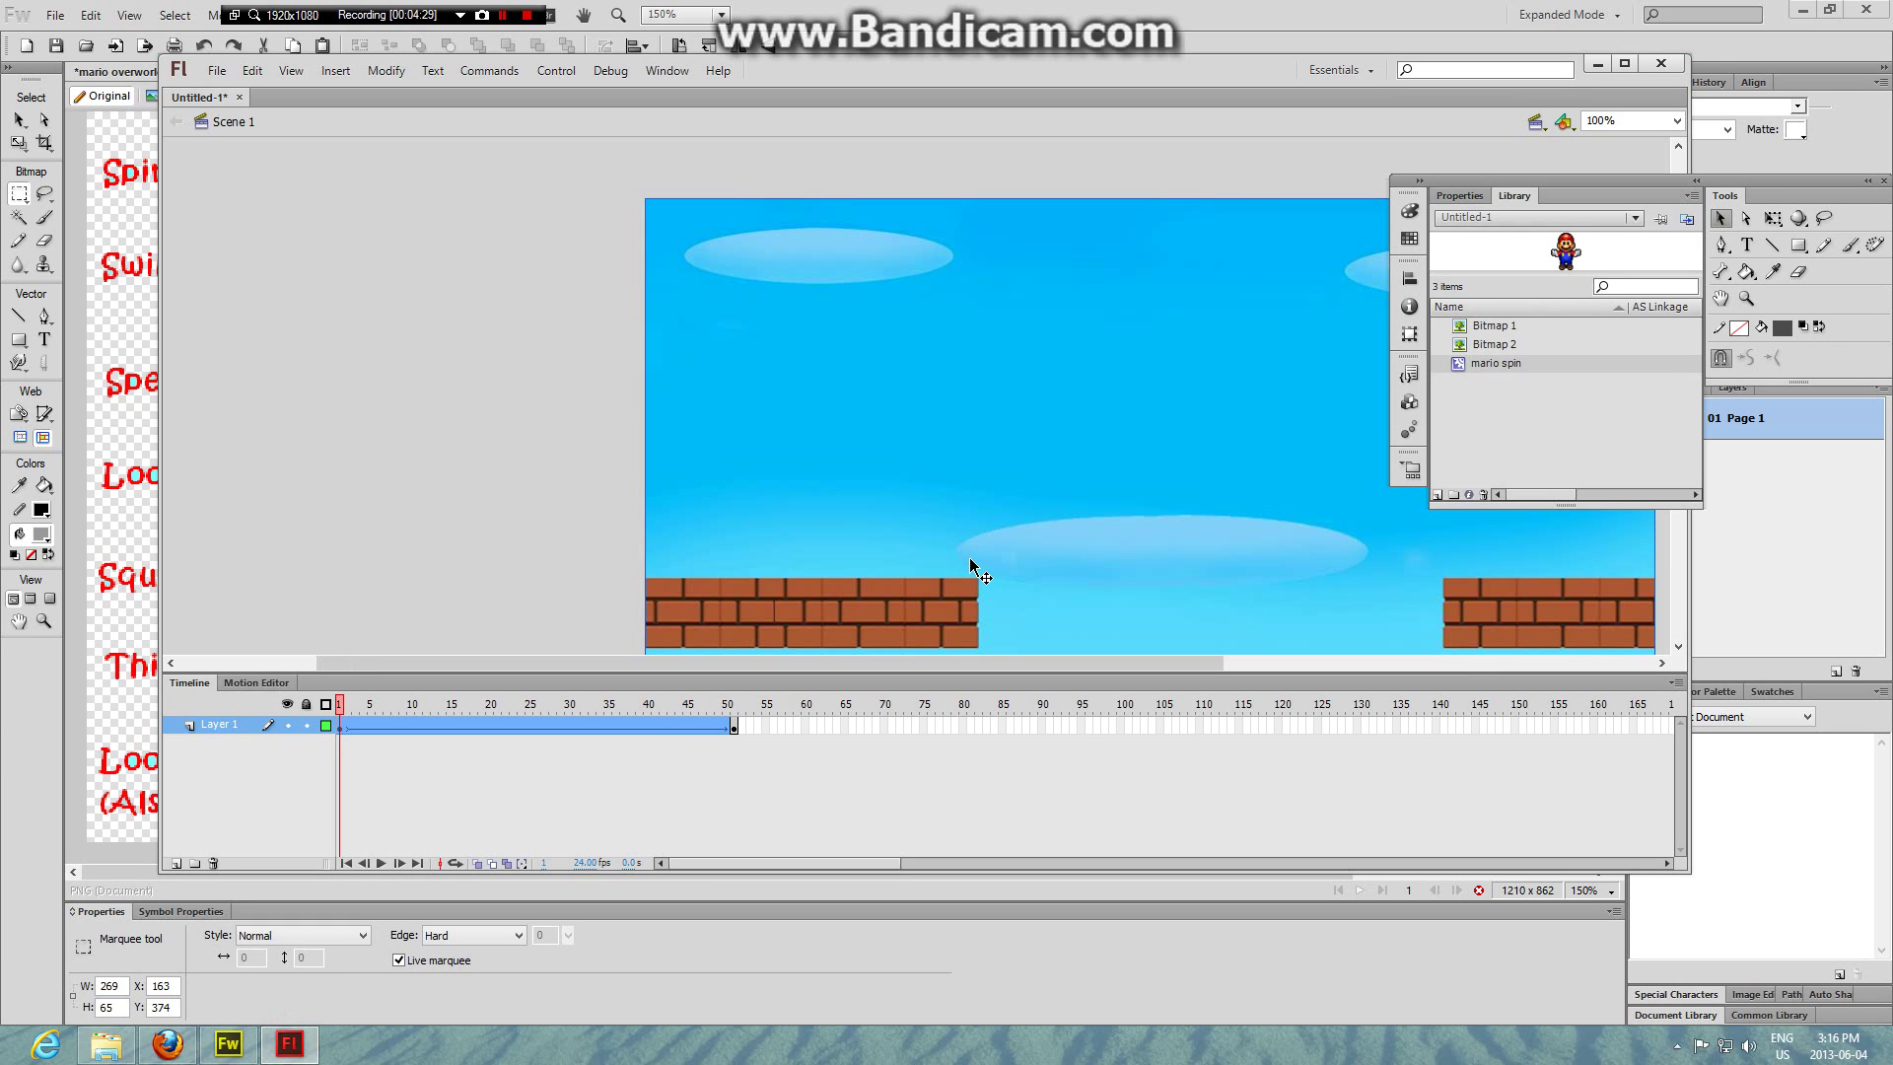
key("Delete")
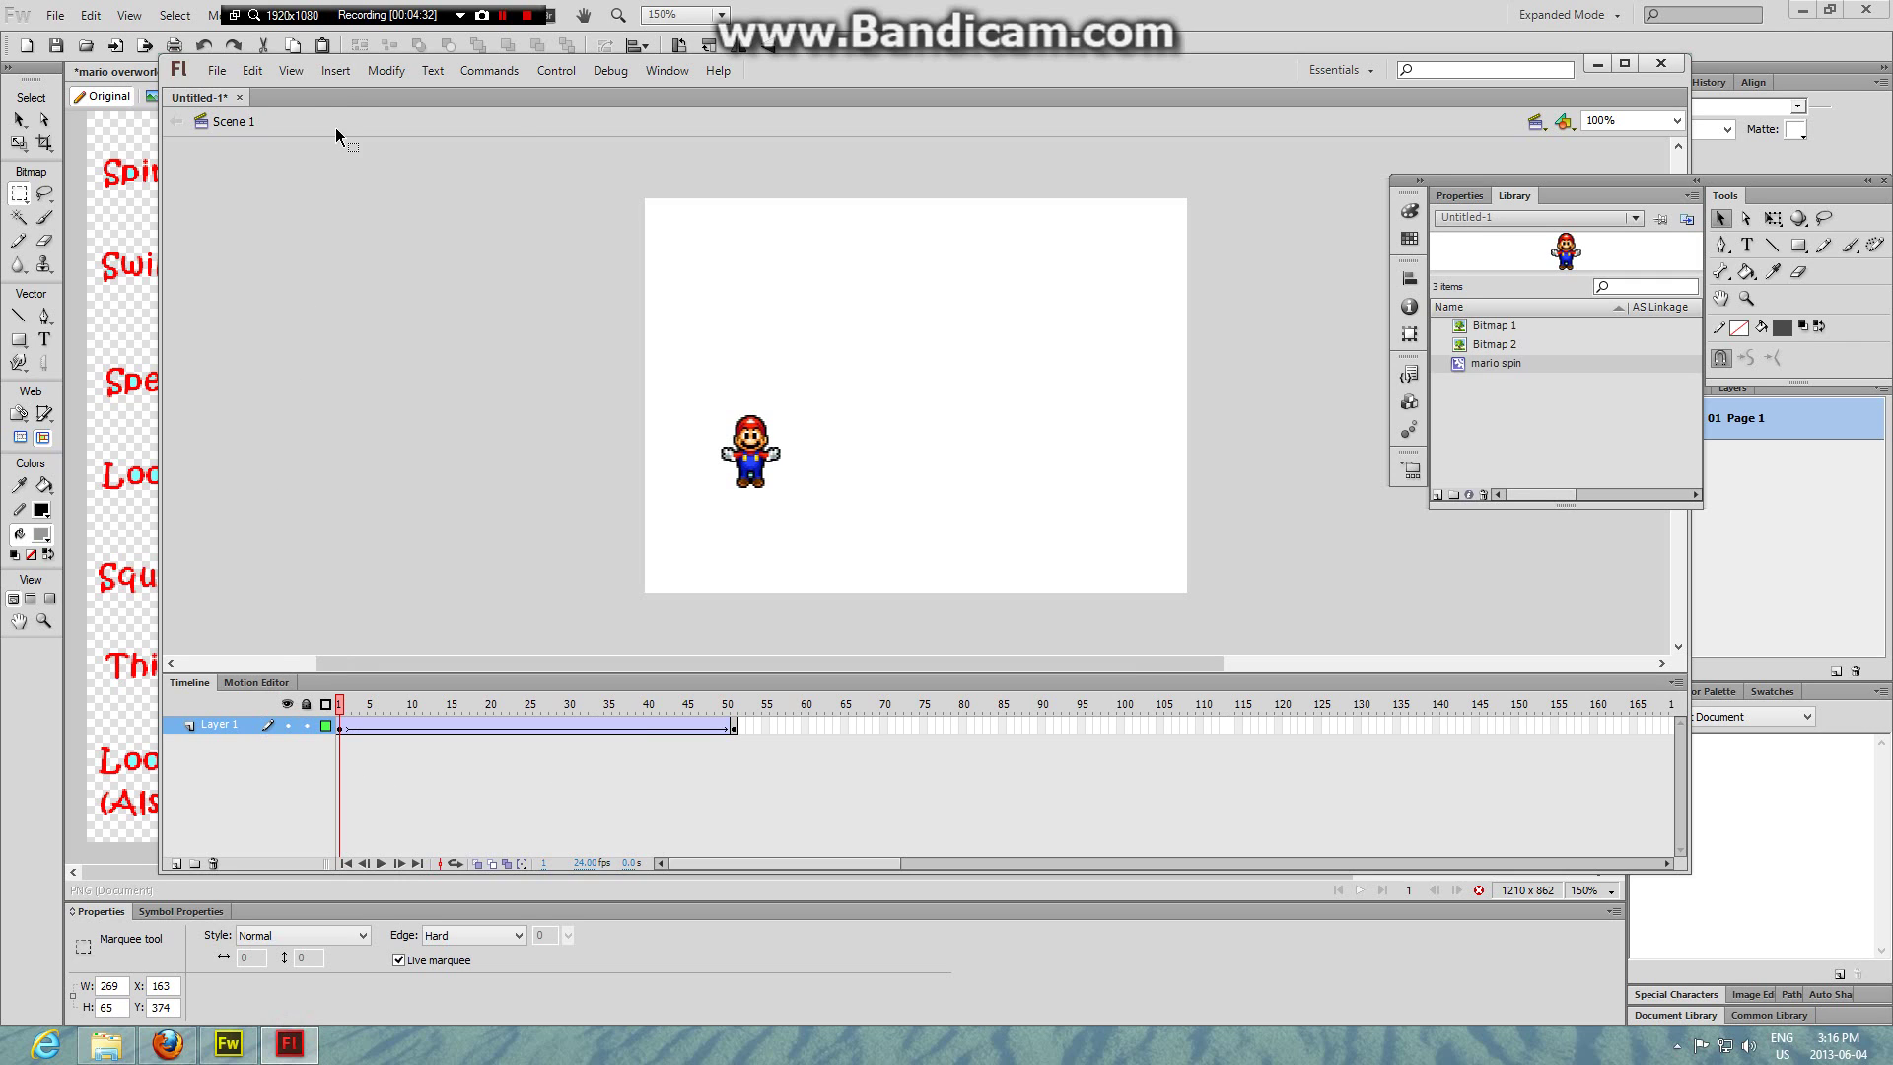
- Insert a new Layer 2, paste the background bitmap onto it, and move it below Layer 1
left_click(341, 77)
mouse_move(473, 194)
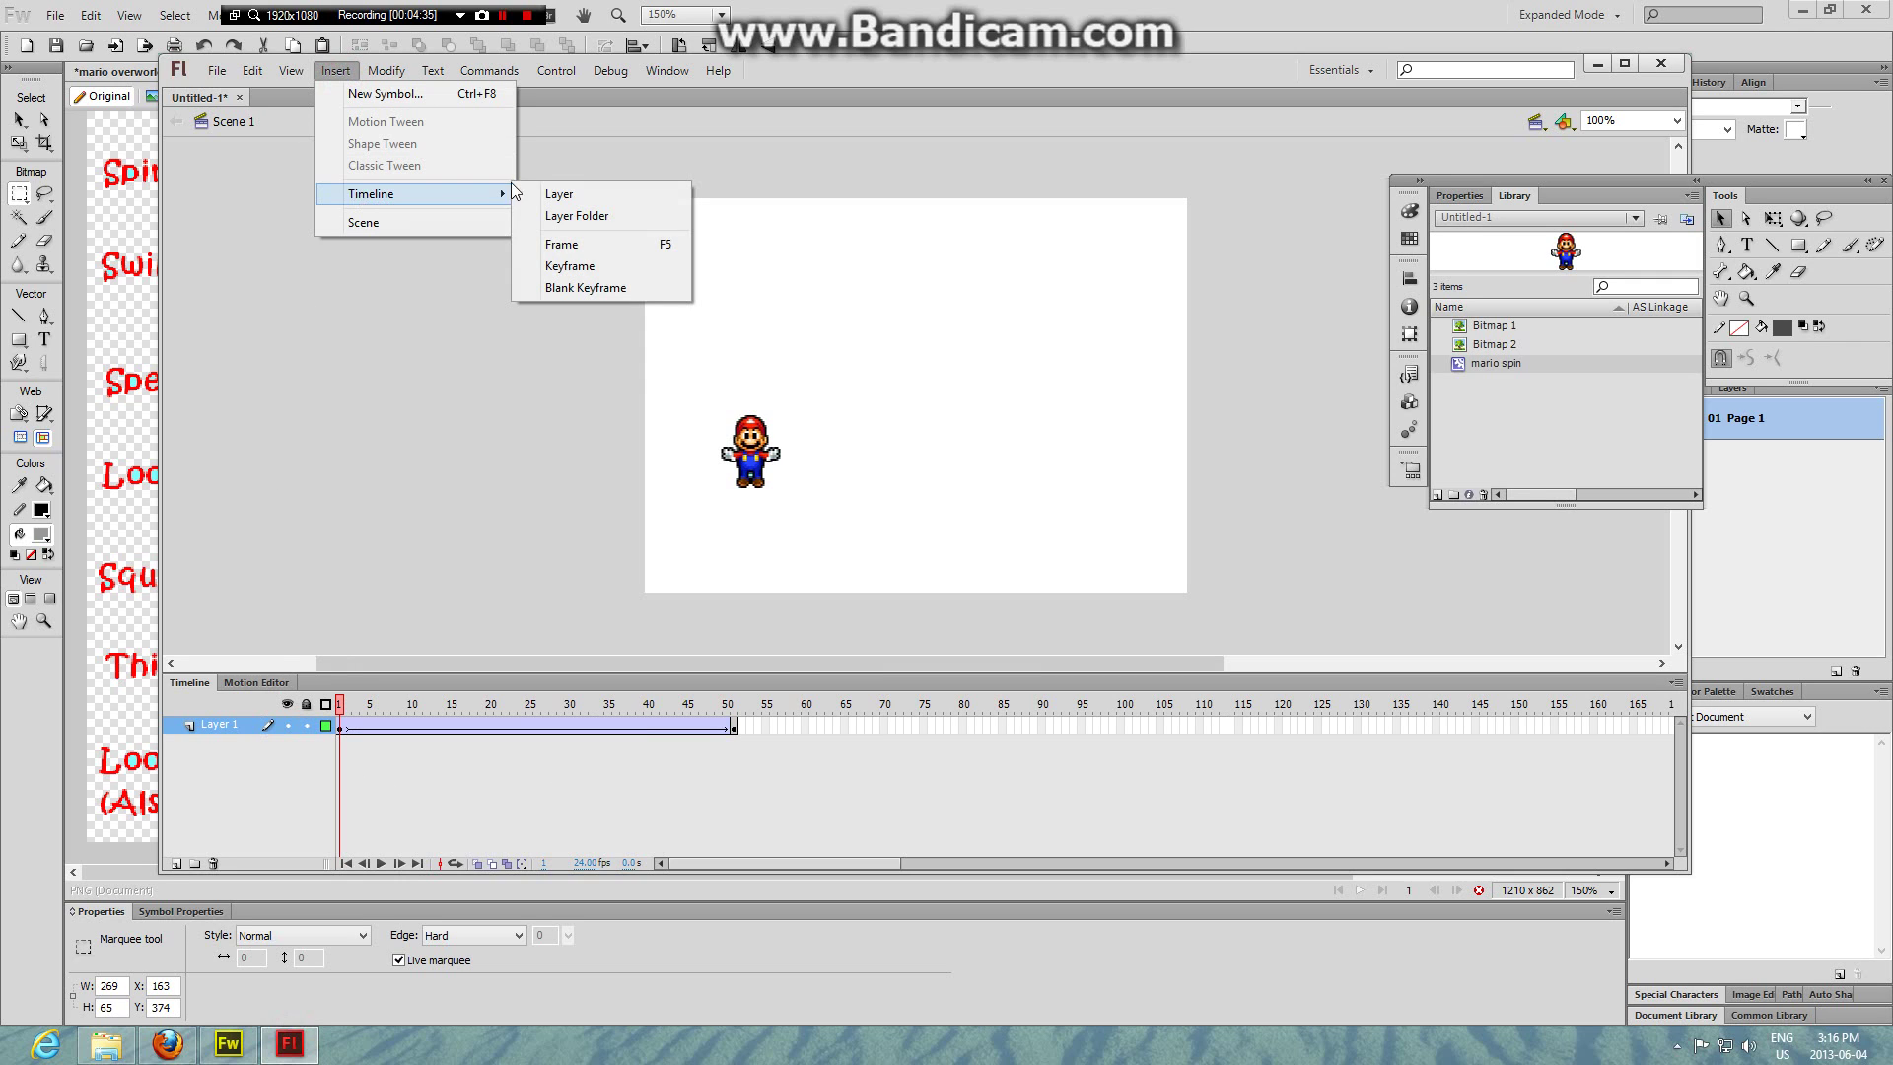
left_click(595, 196)
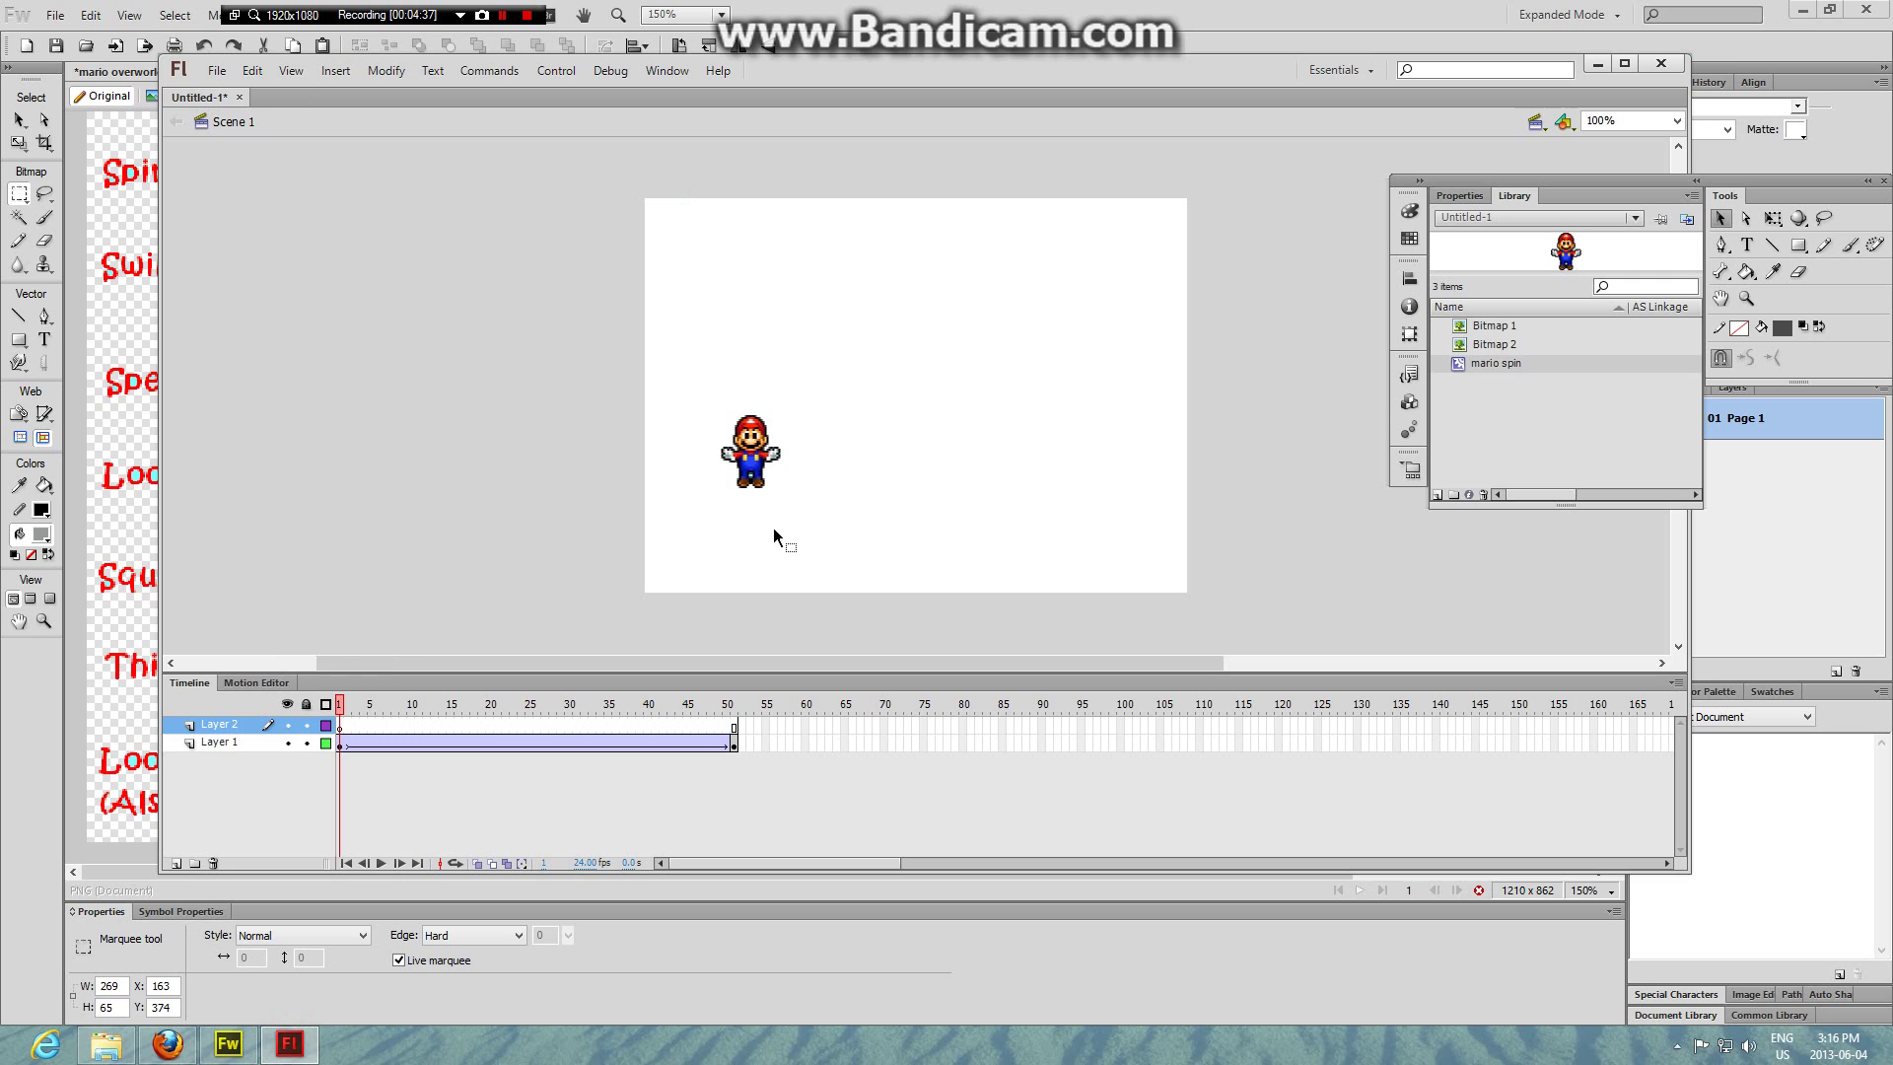
key("ctrl+v")
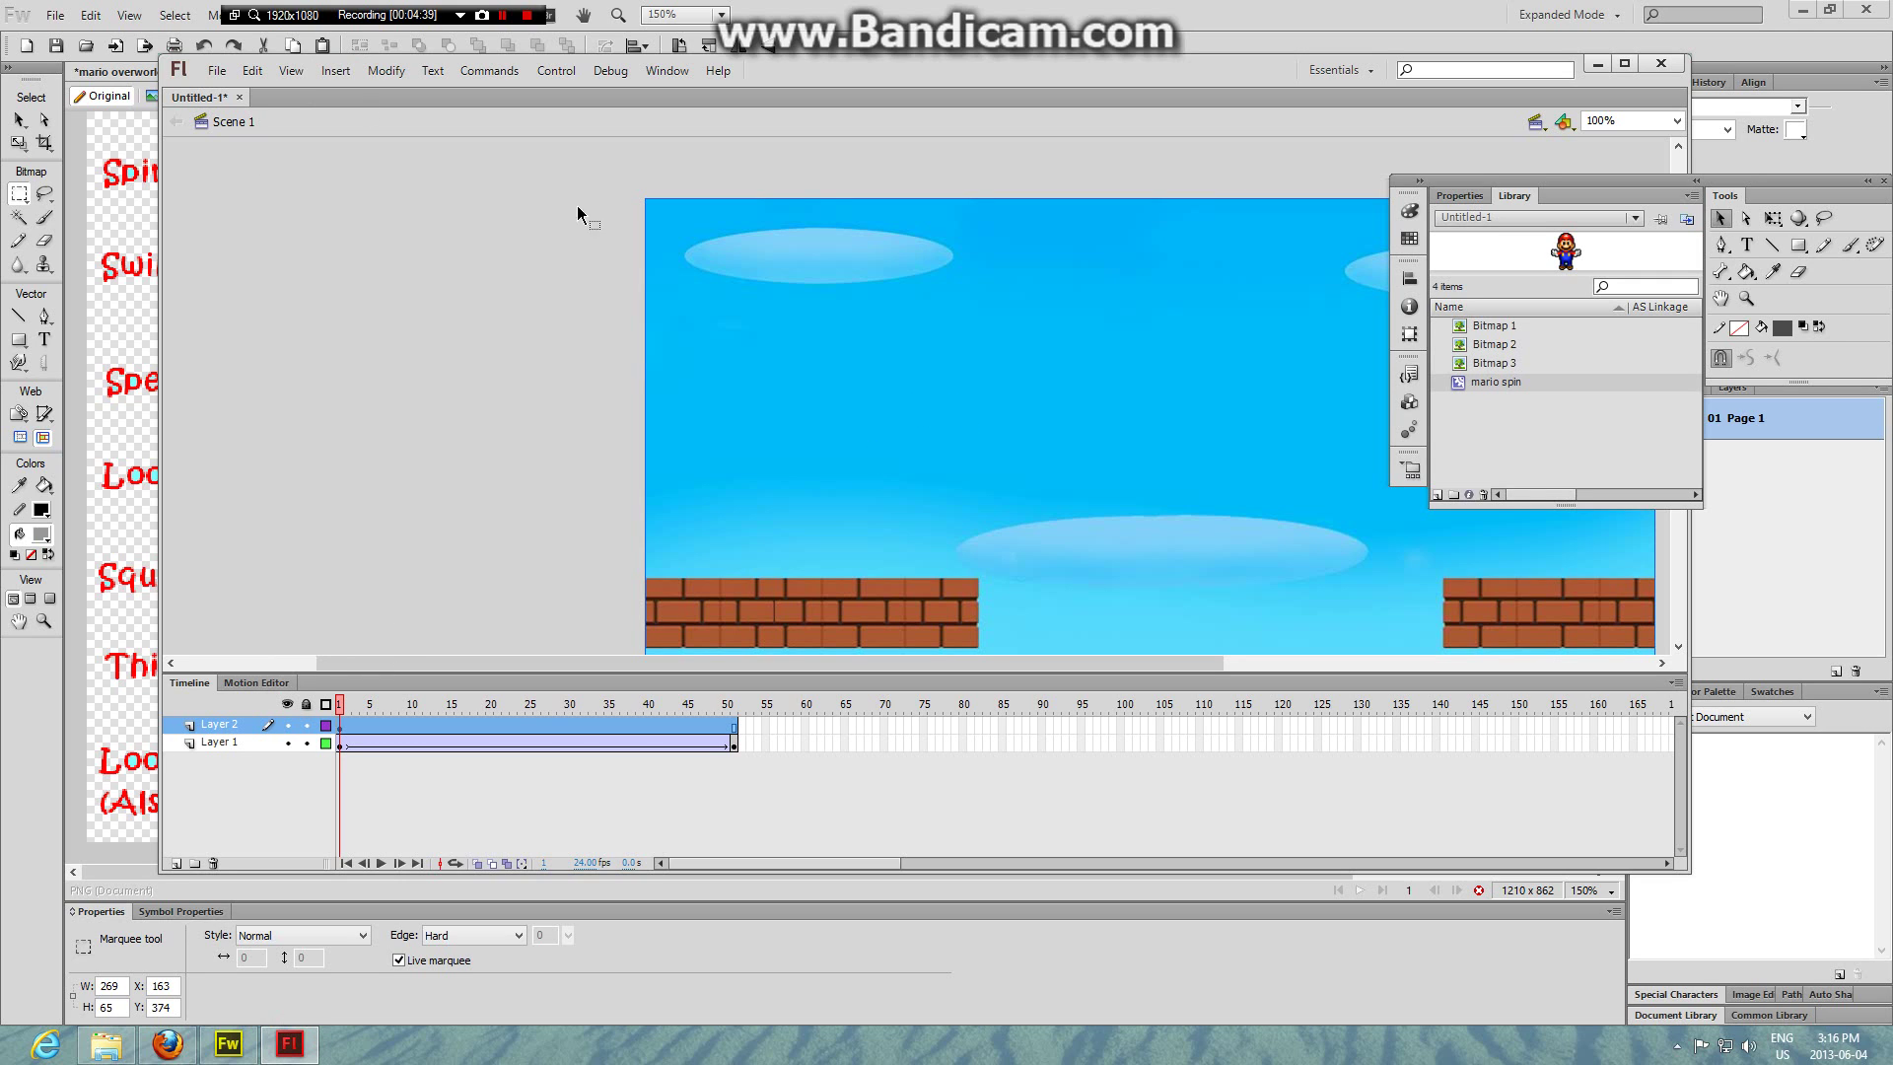
left_click_drag(222, 767, 253, 768)
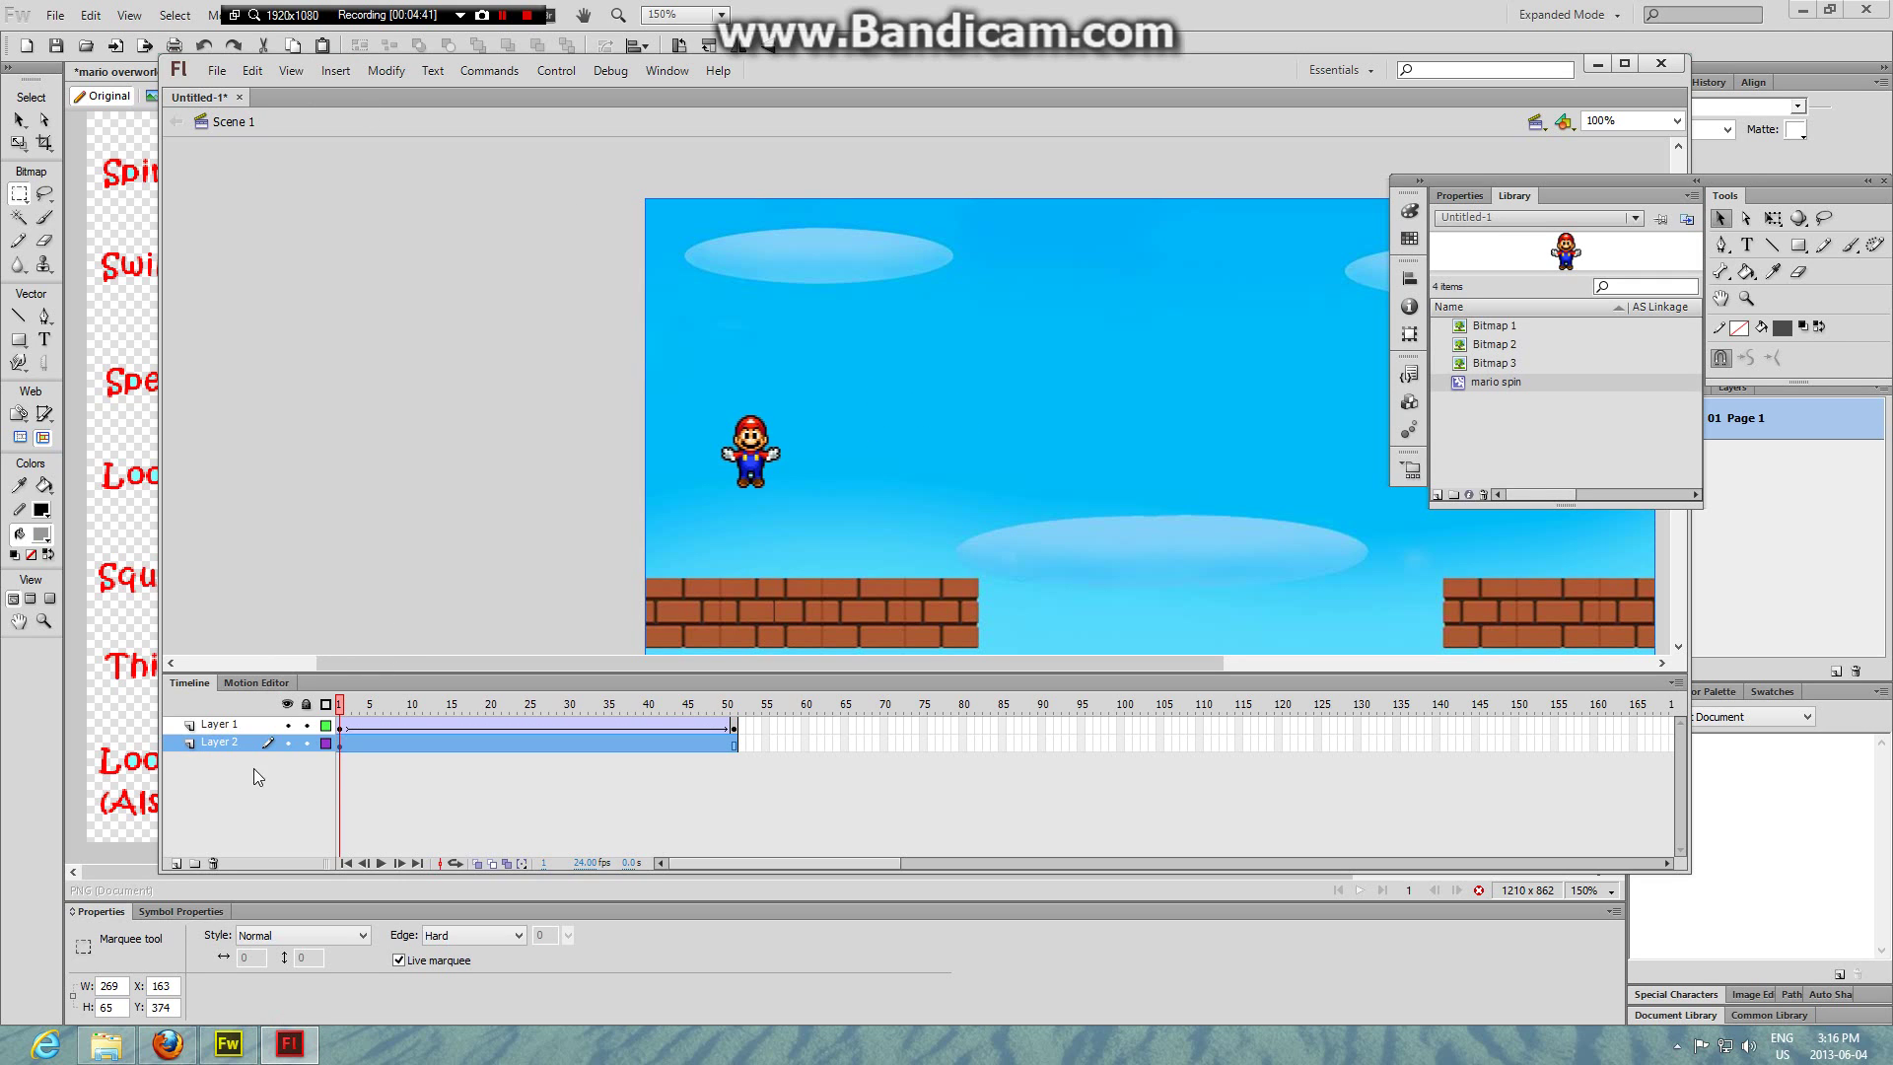
scroll(1615, 581, "down", 7)
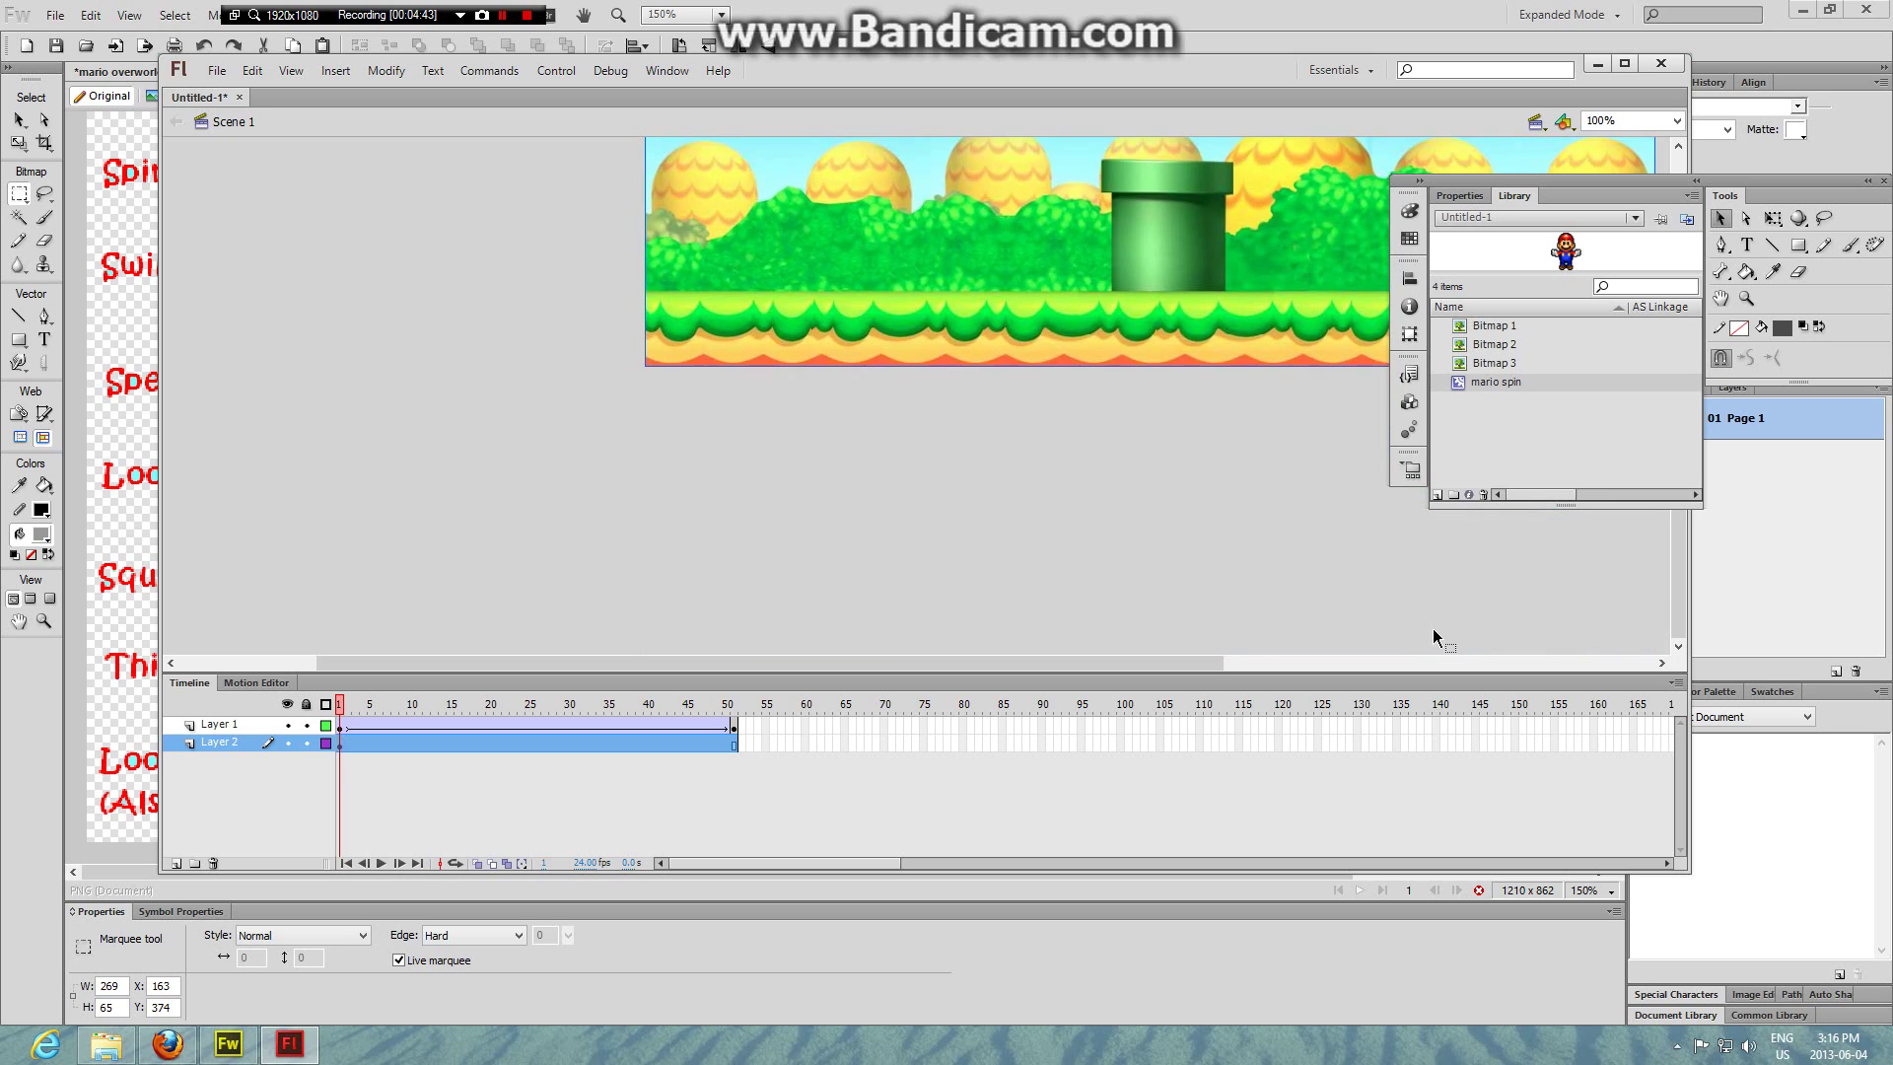
scroll(833, 621, "up", 3)
scroll(623, 549, "down", 2)
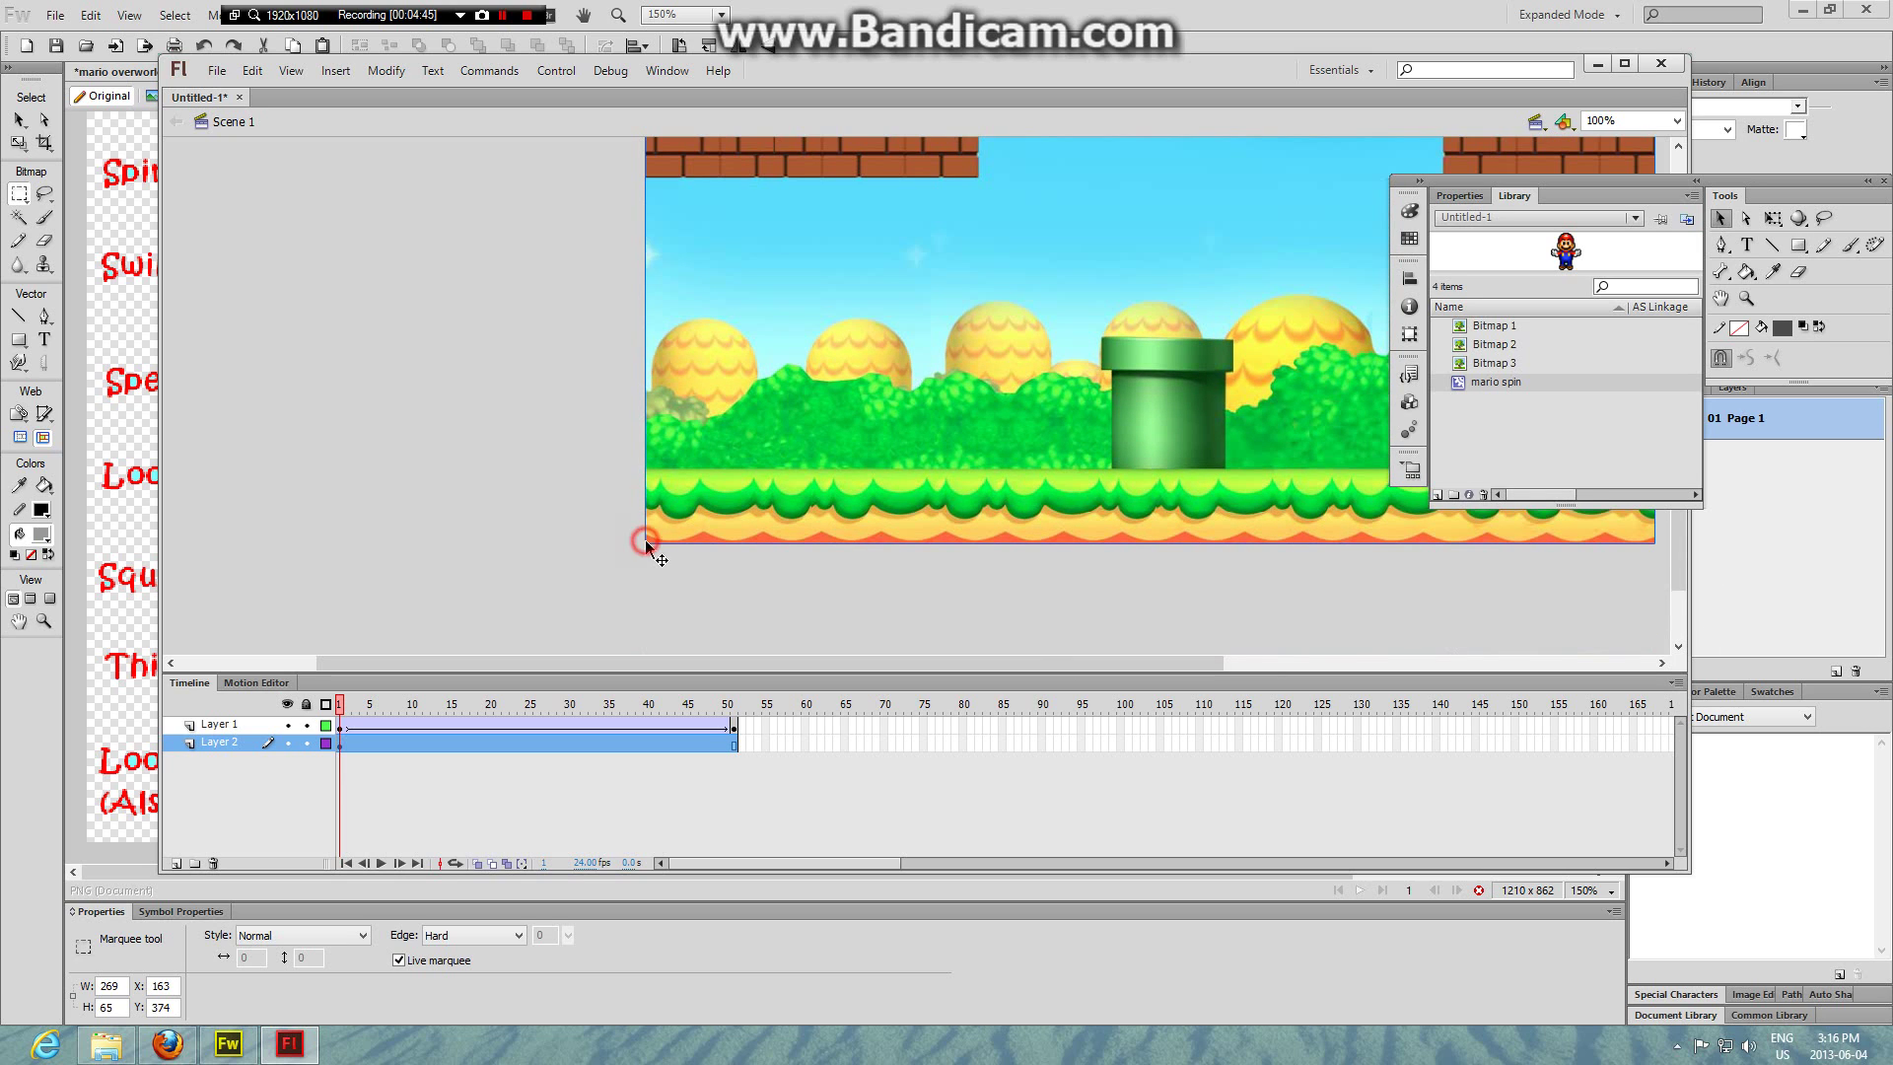
scroll(651, 355, "up", 10)
- Scale the background bitmap to 50% via Scale and Rotate and drag it over the stage
left_click(400, 70)
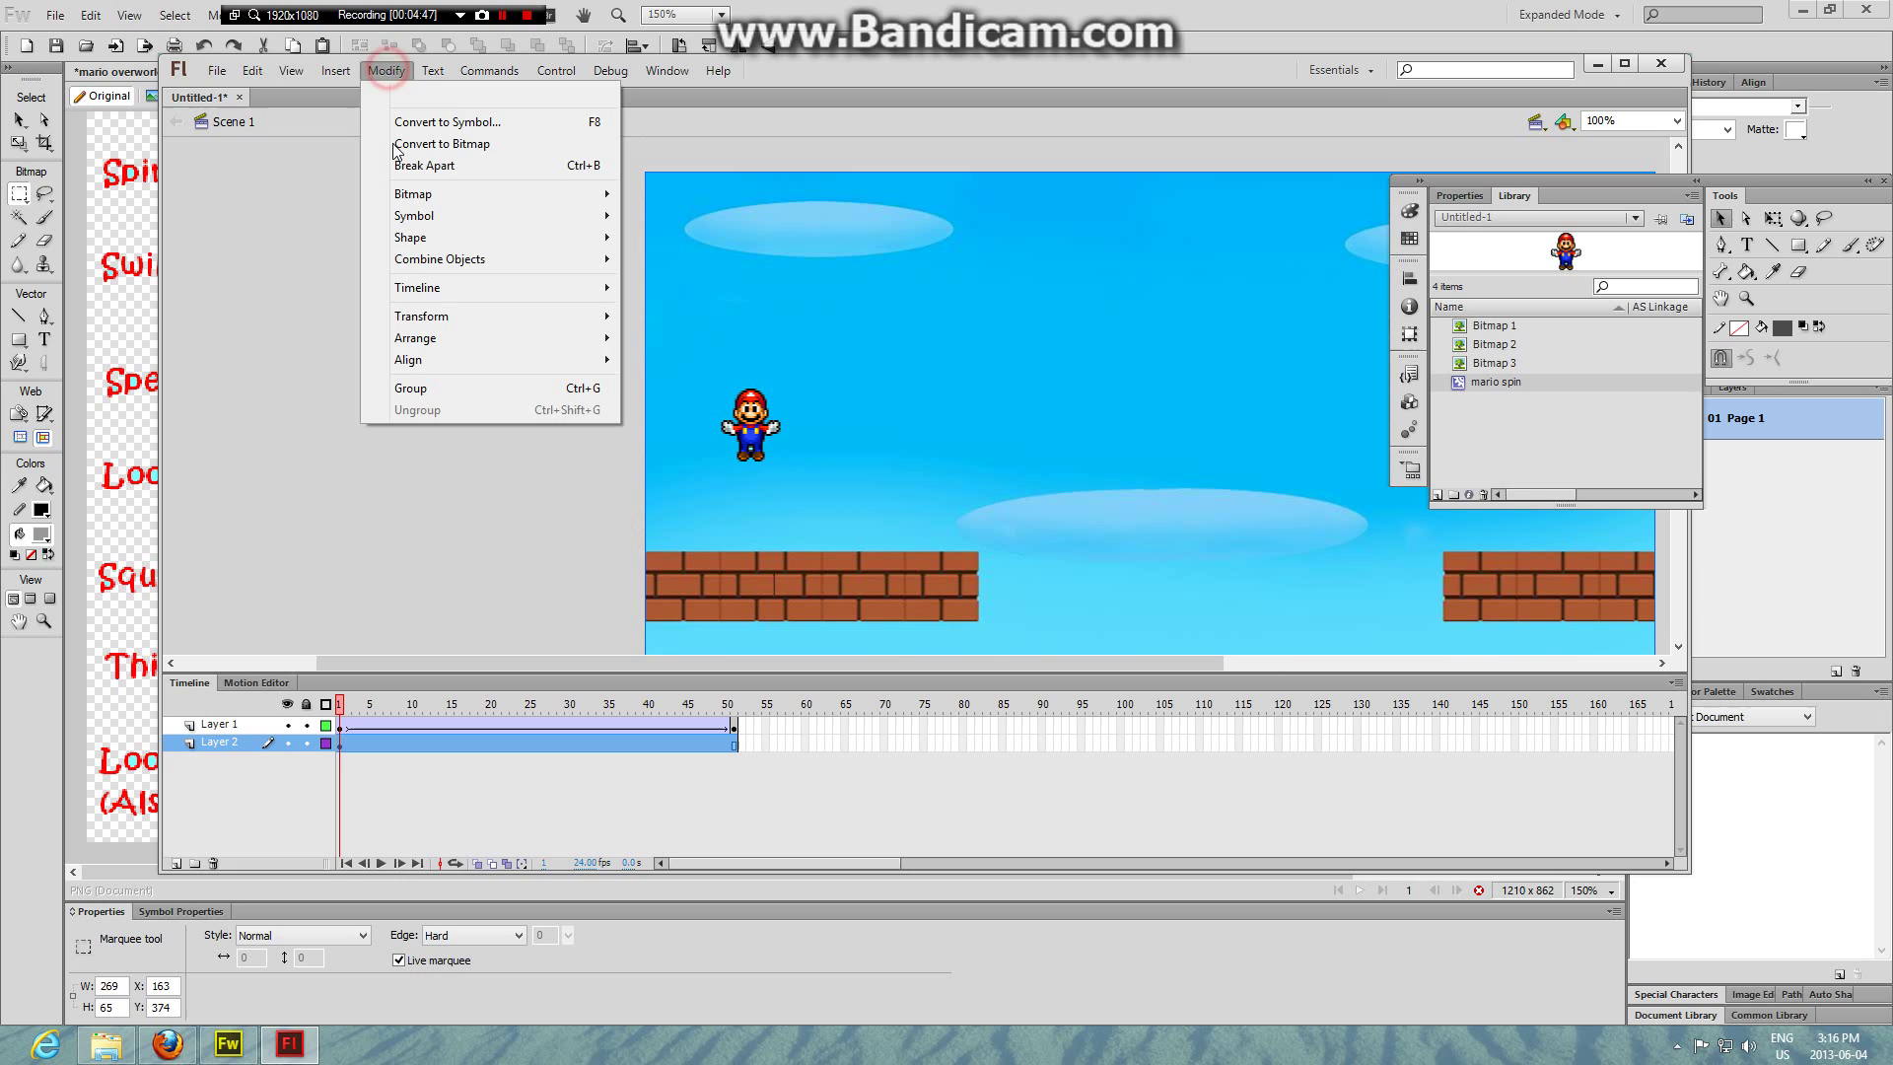
mouse_move(488, 321)
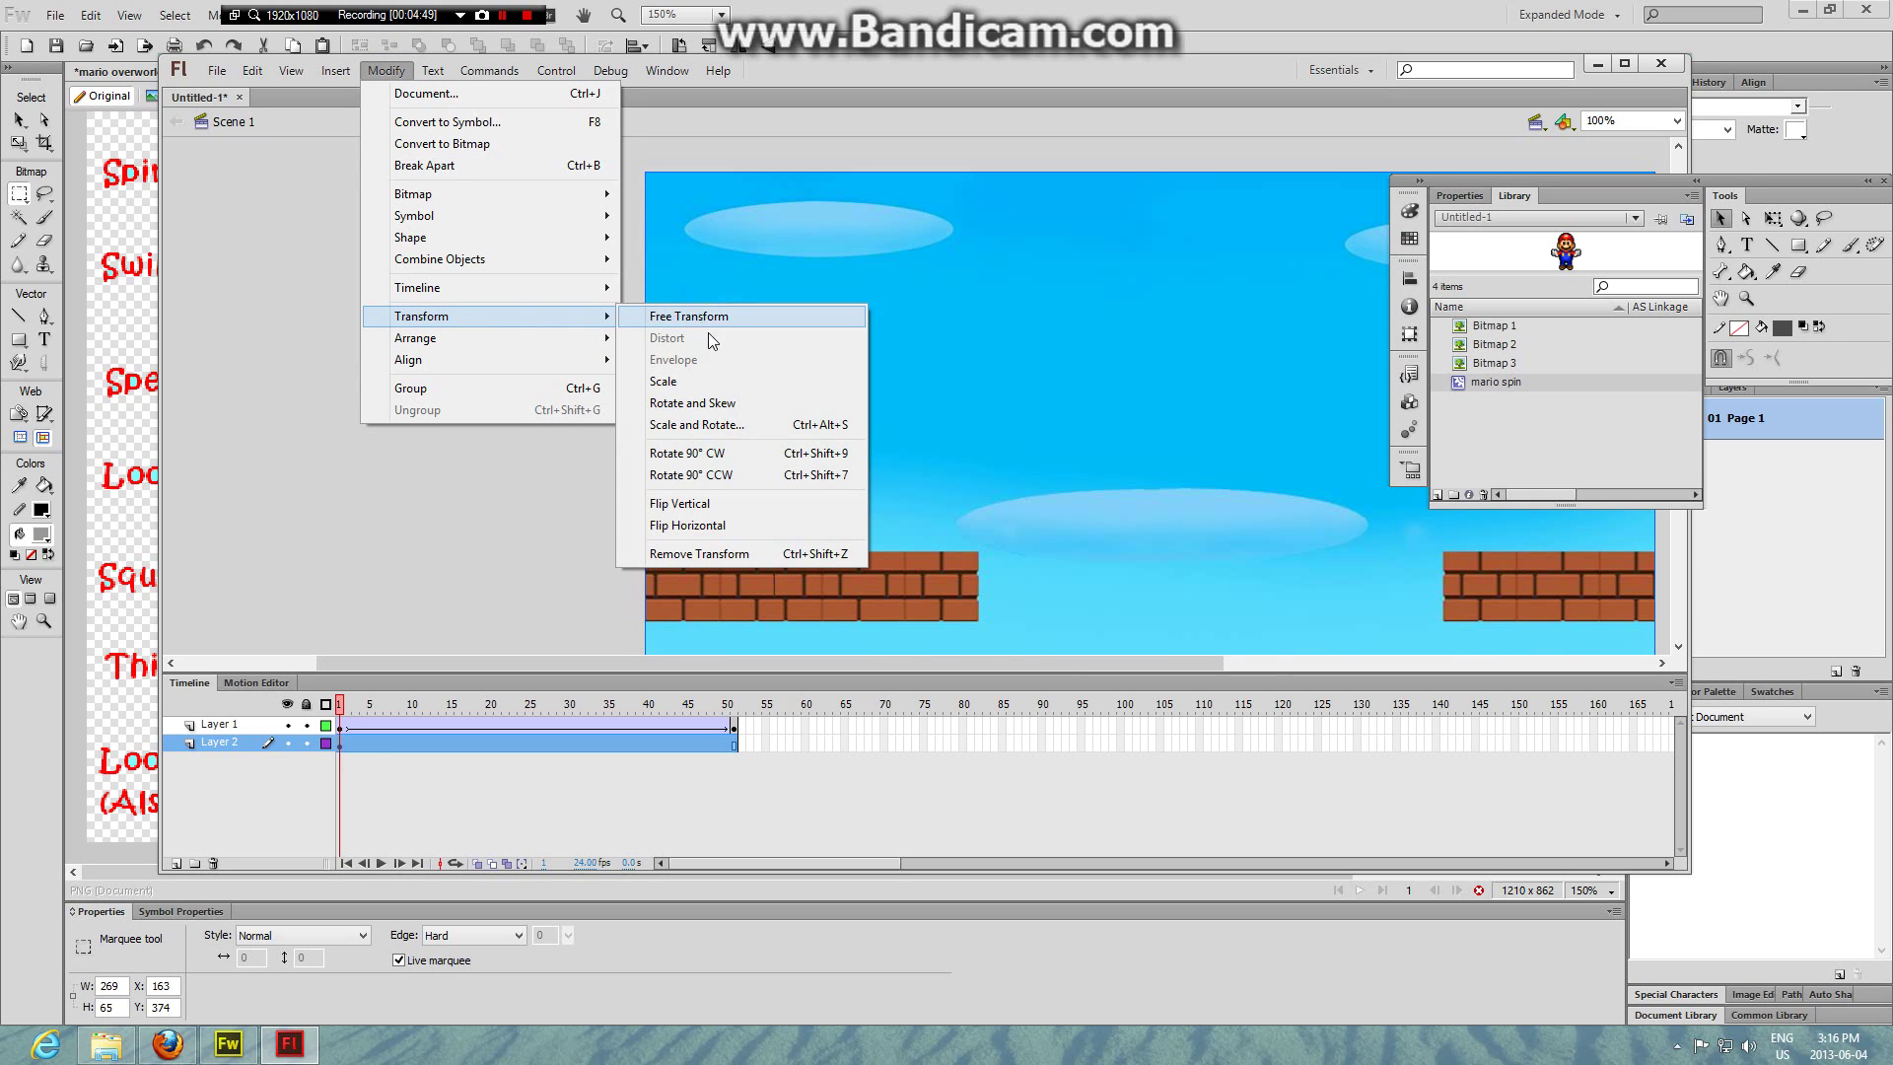
left_click(694, 425)
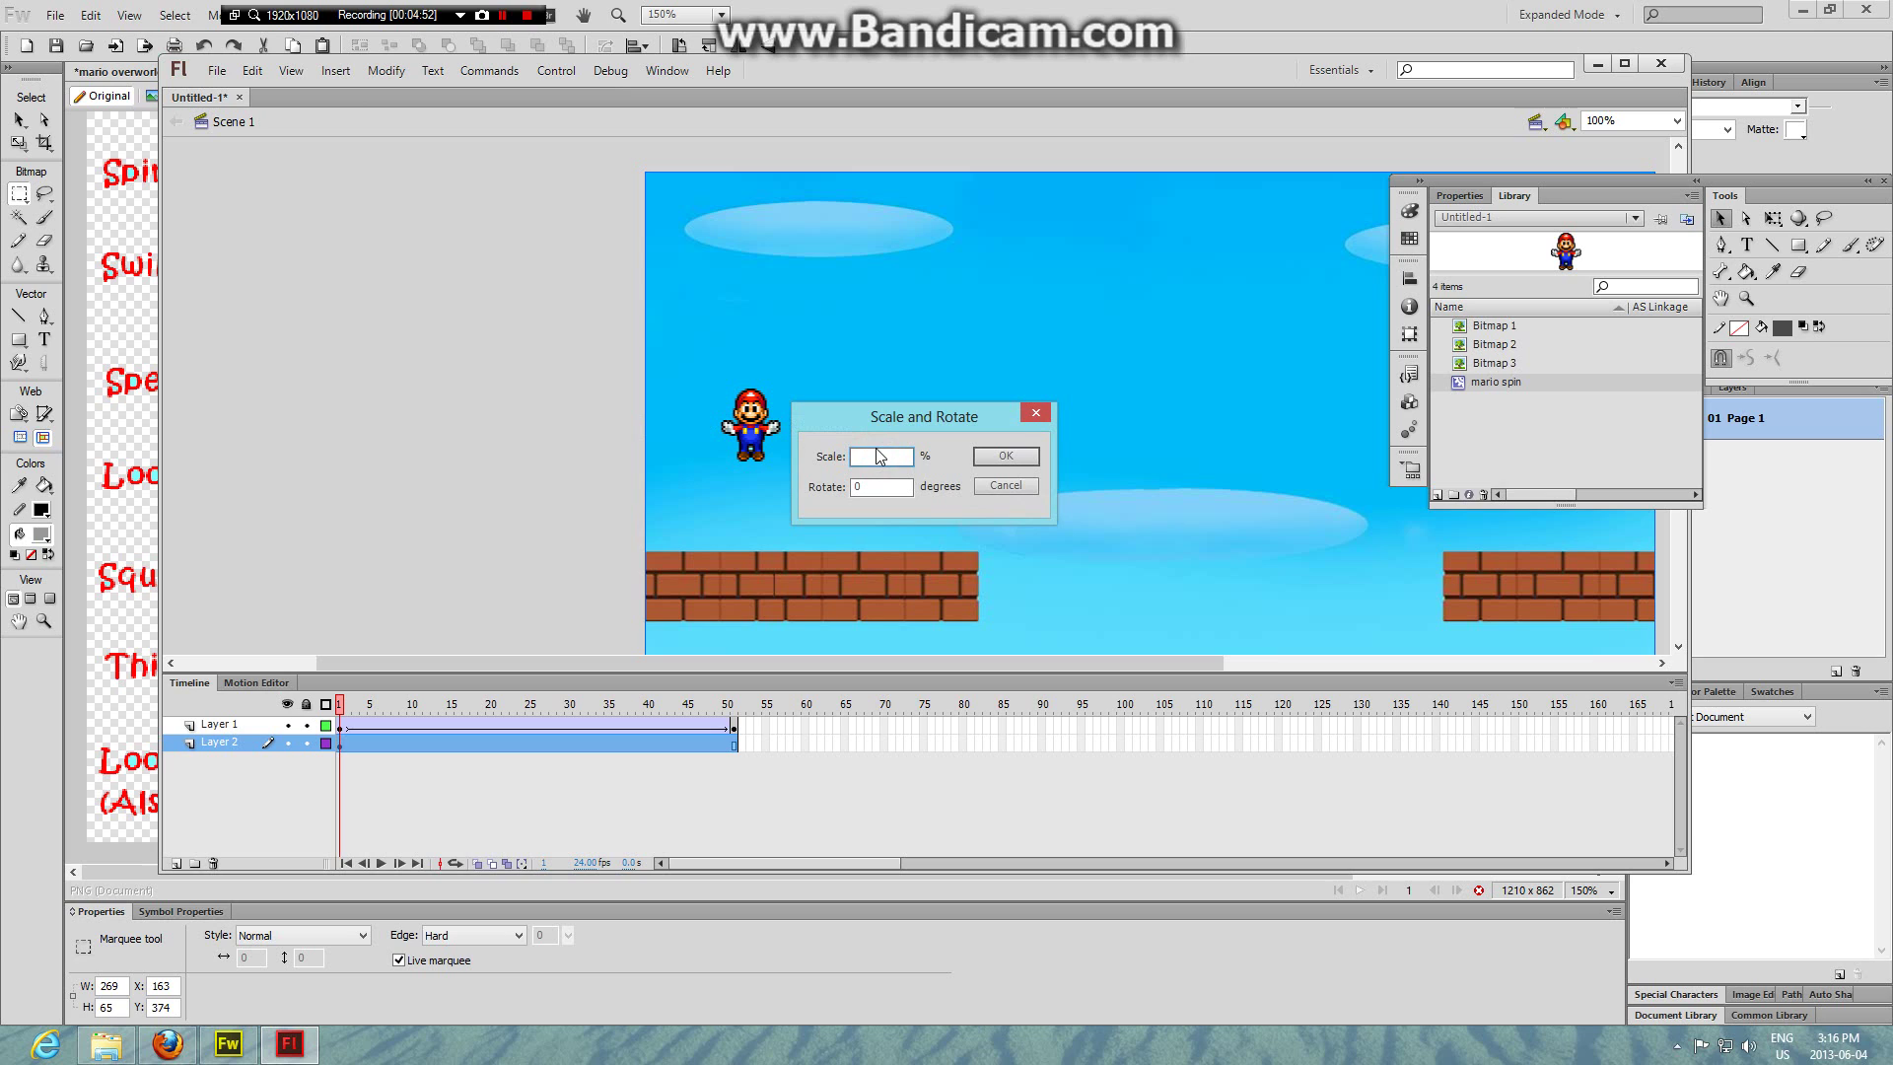
left_click(1003, 455)
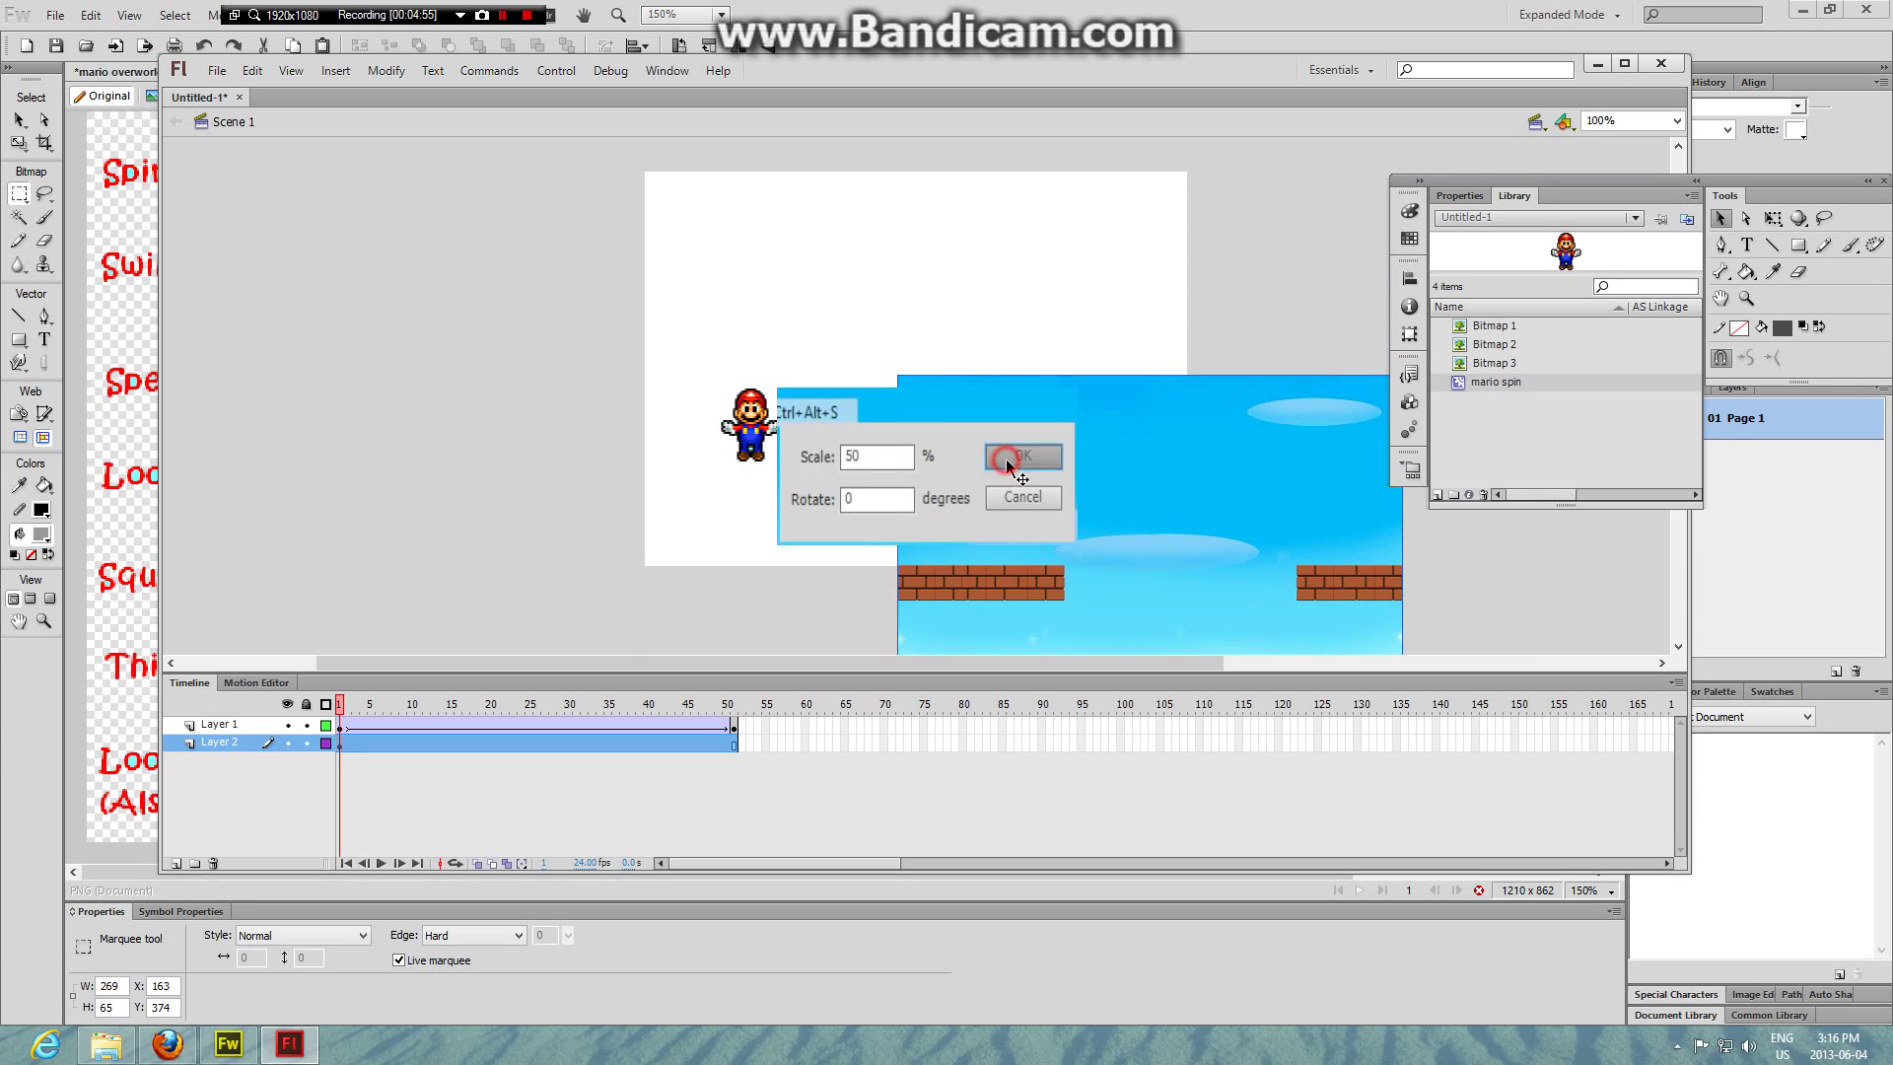
left_click_drag(1089, 473, 837, 260)
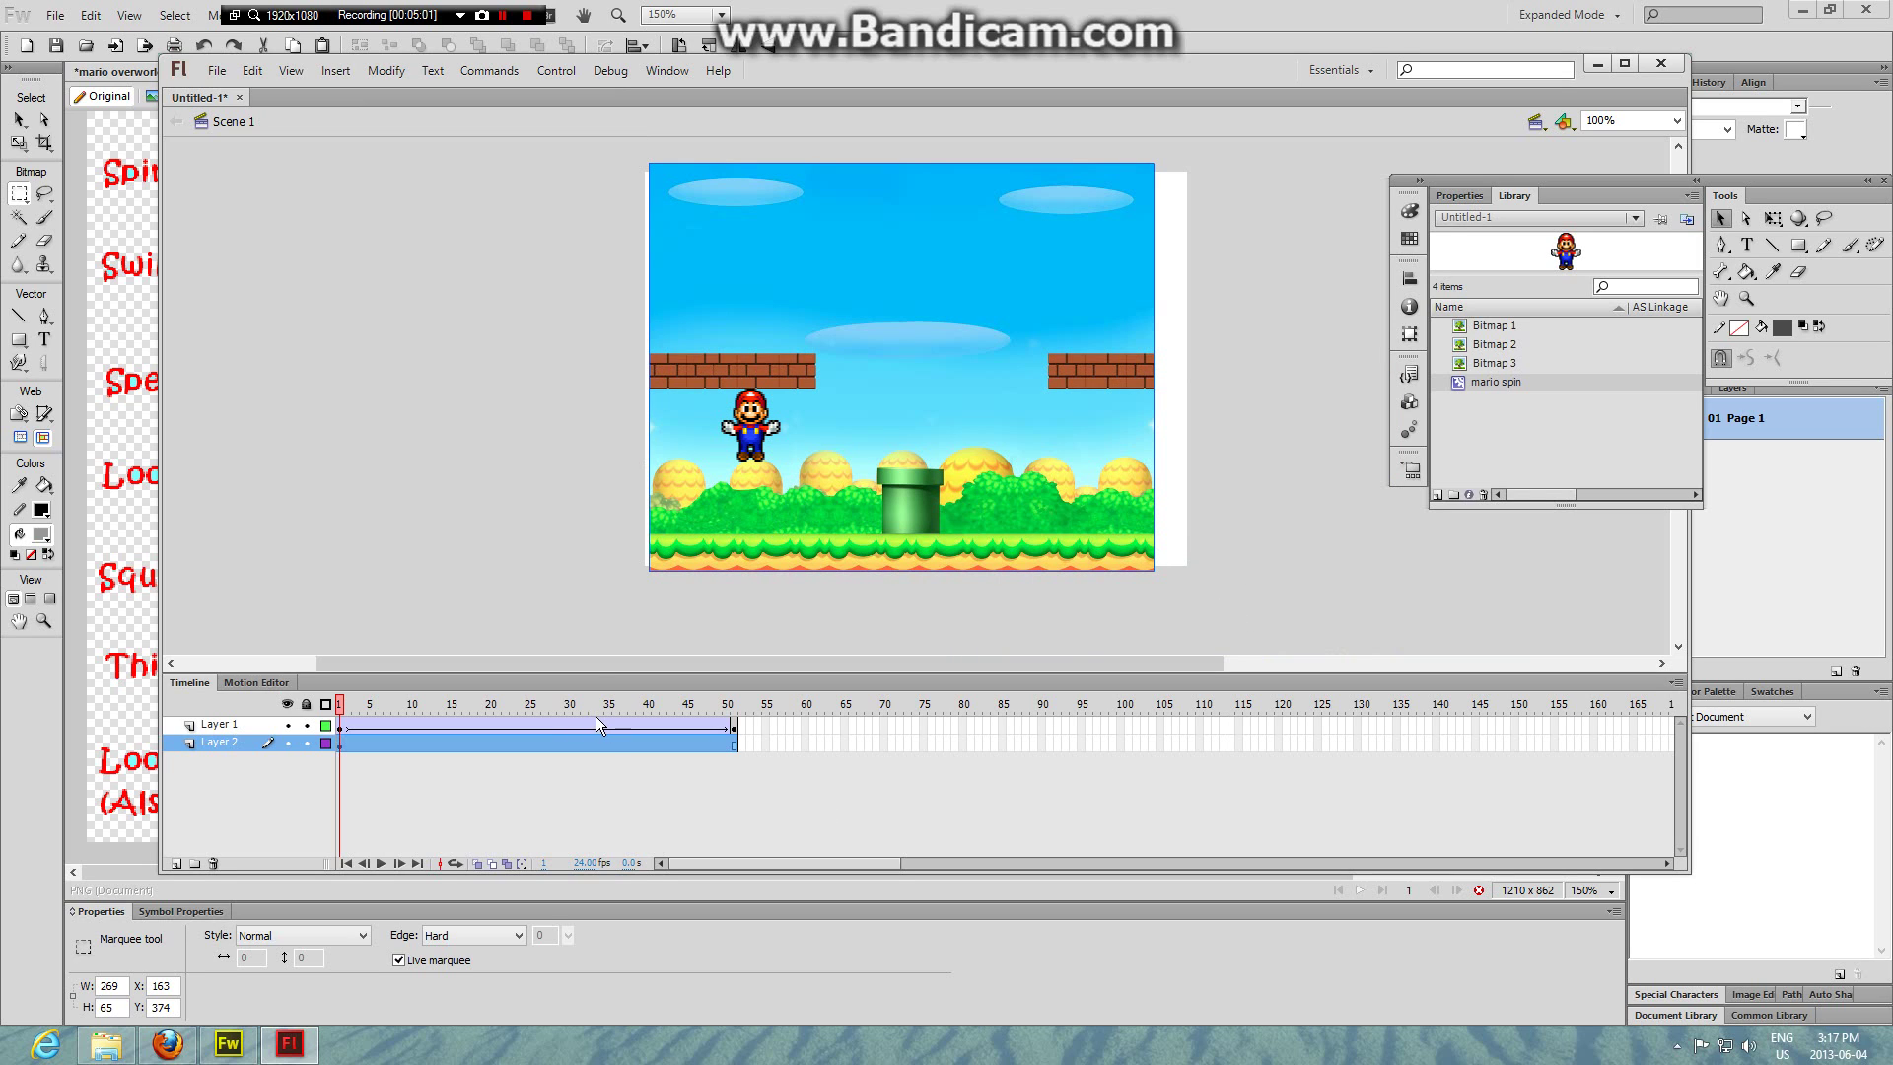
left_click(556, 71)
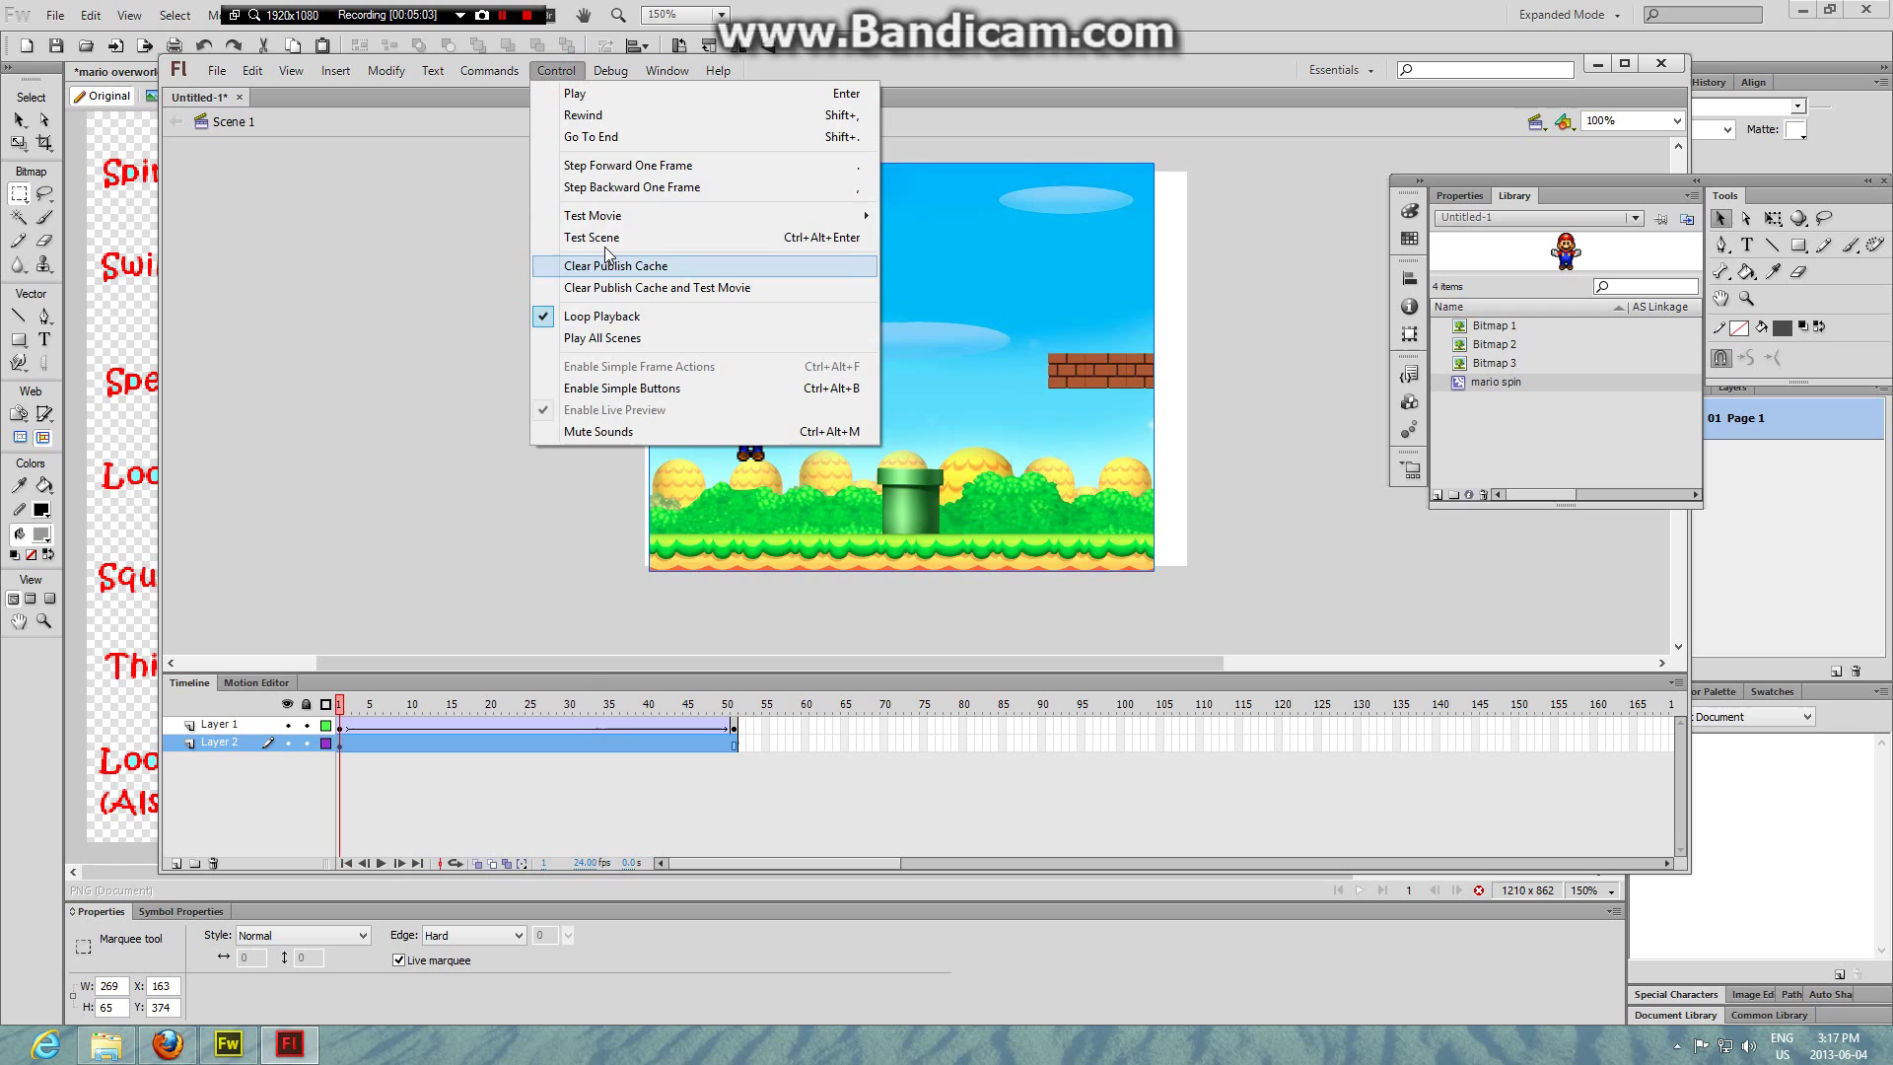
left_click(605, 238)
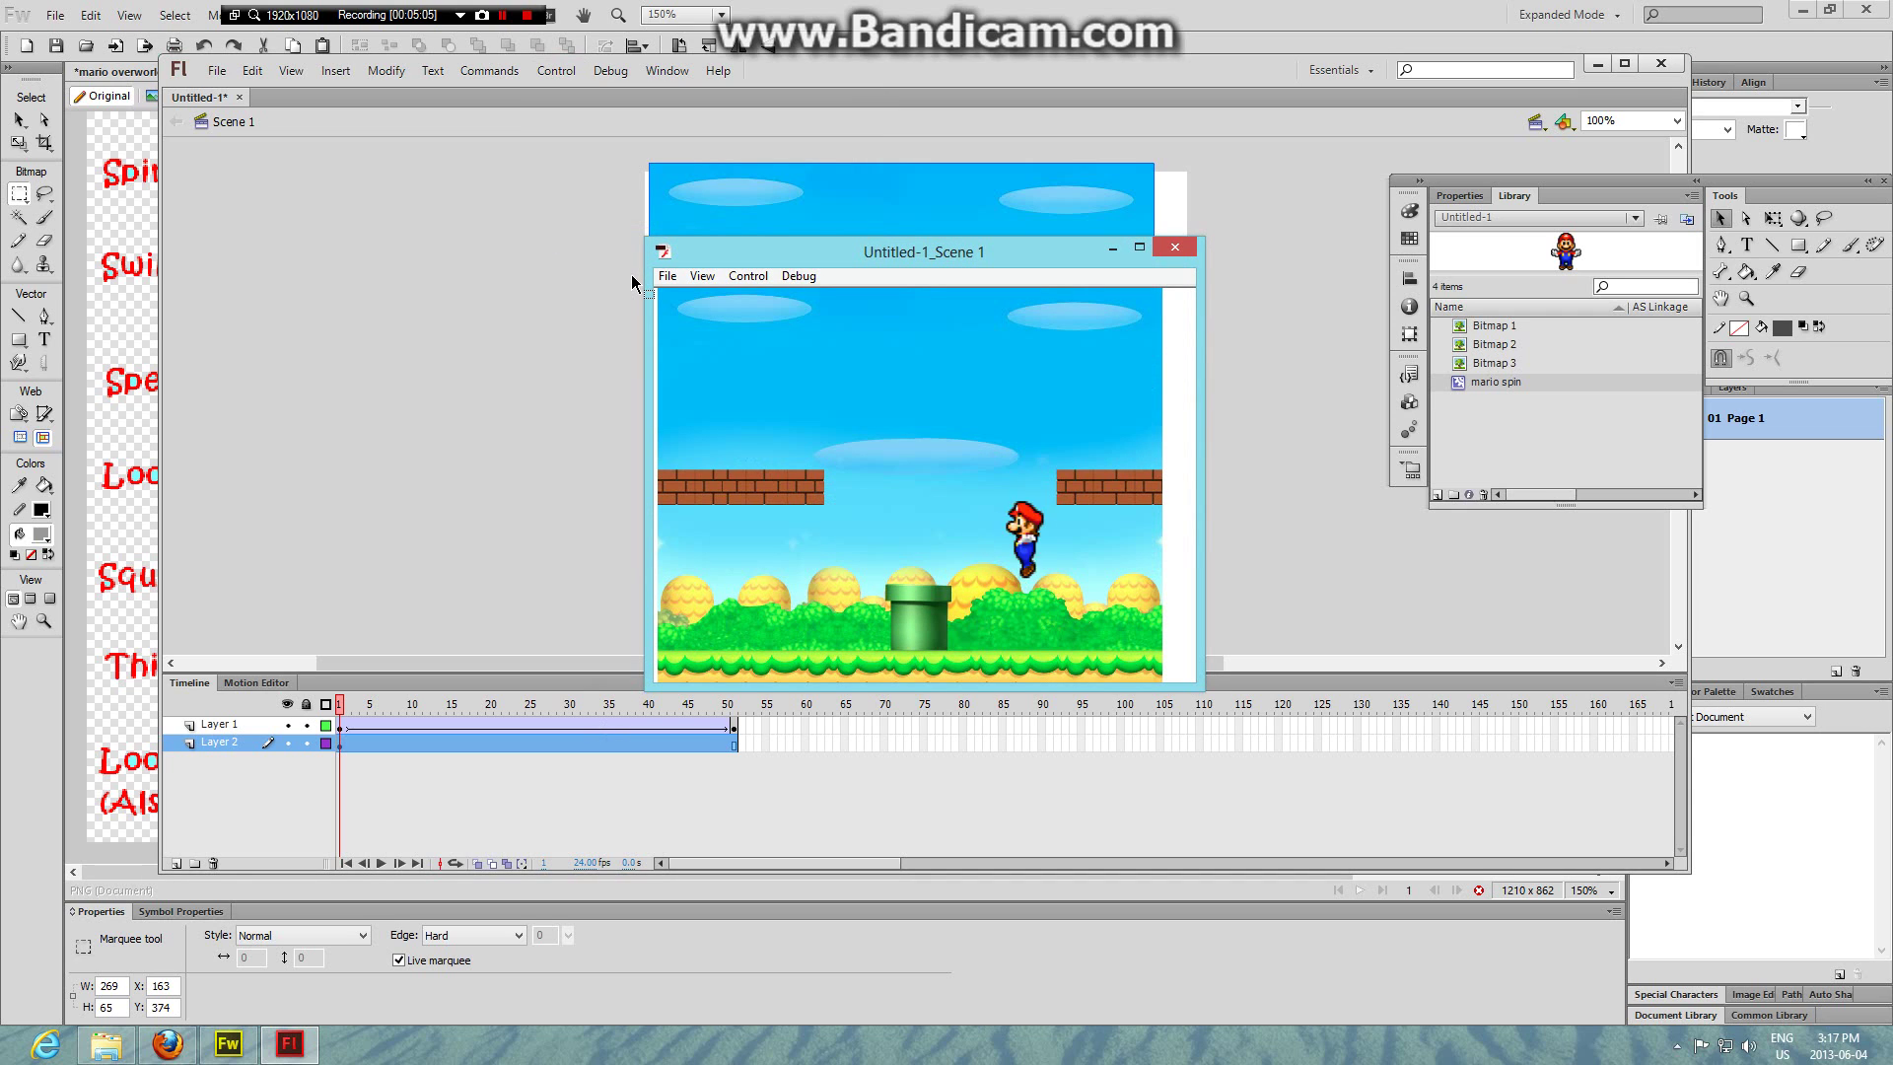
left_click(1168, 245)
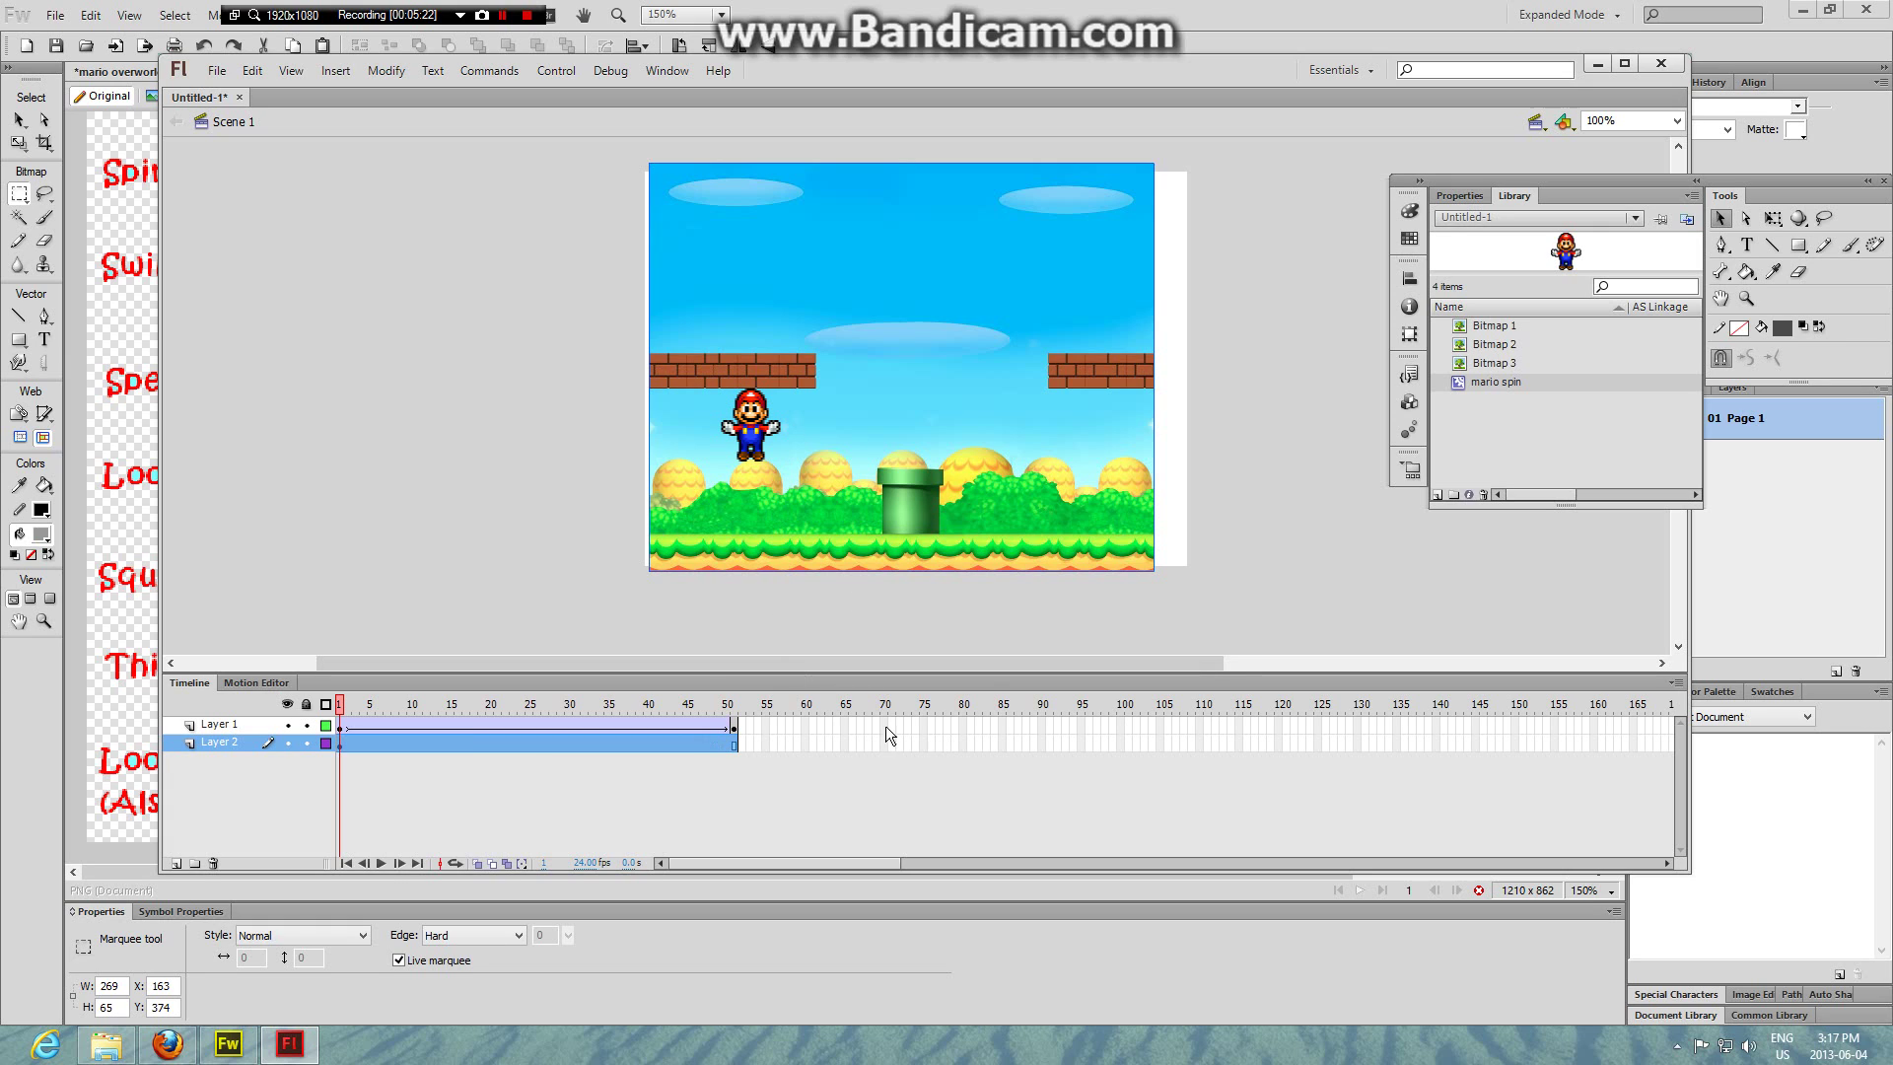
right_click(741, 724)
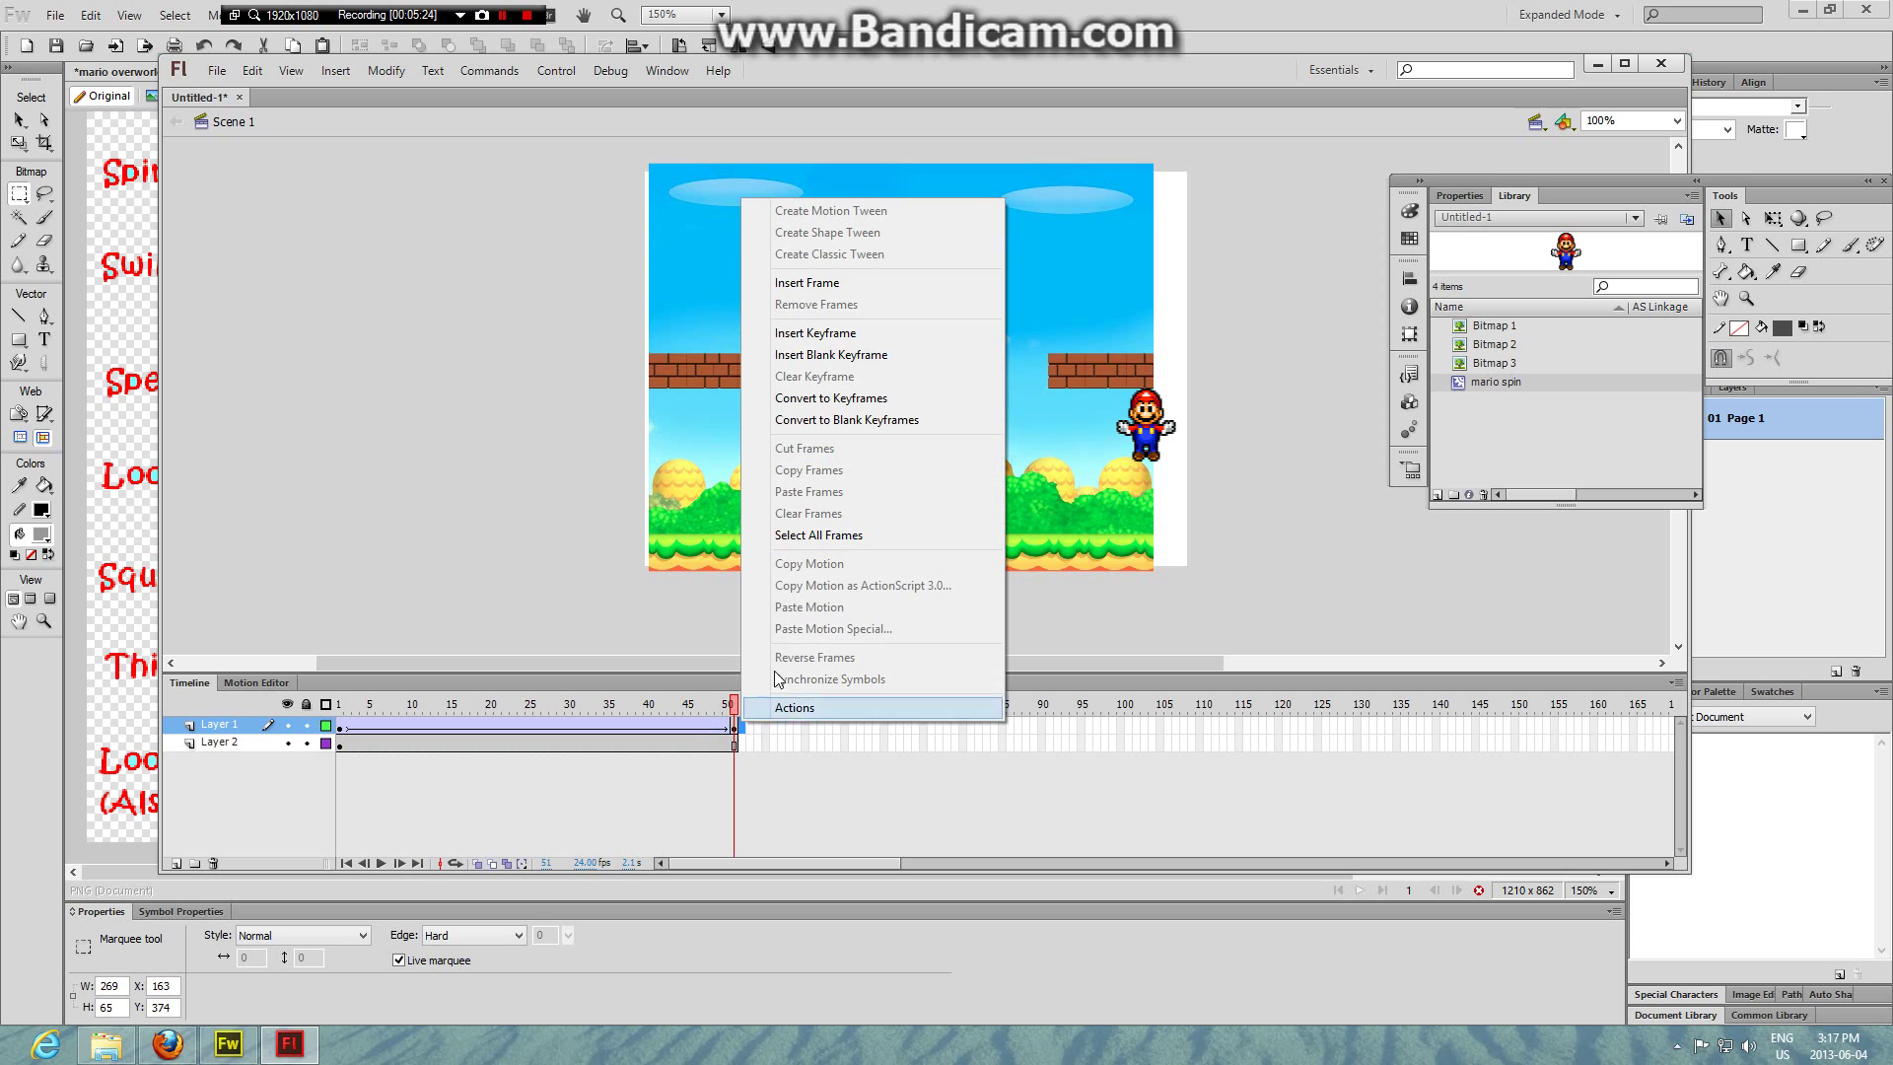
left_click(1354, 814)
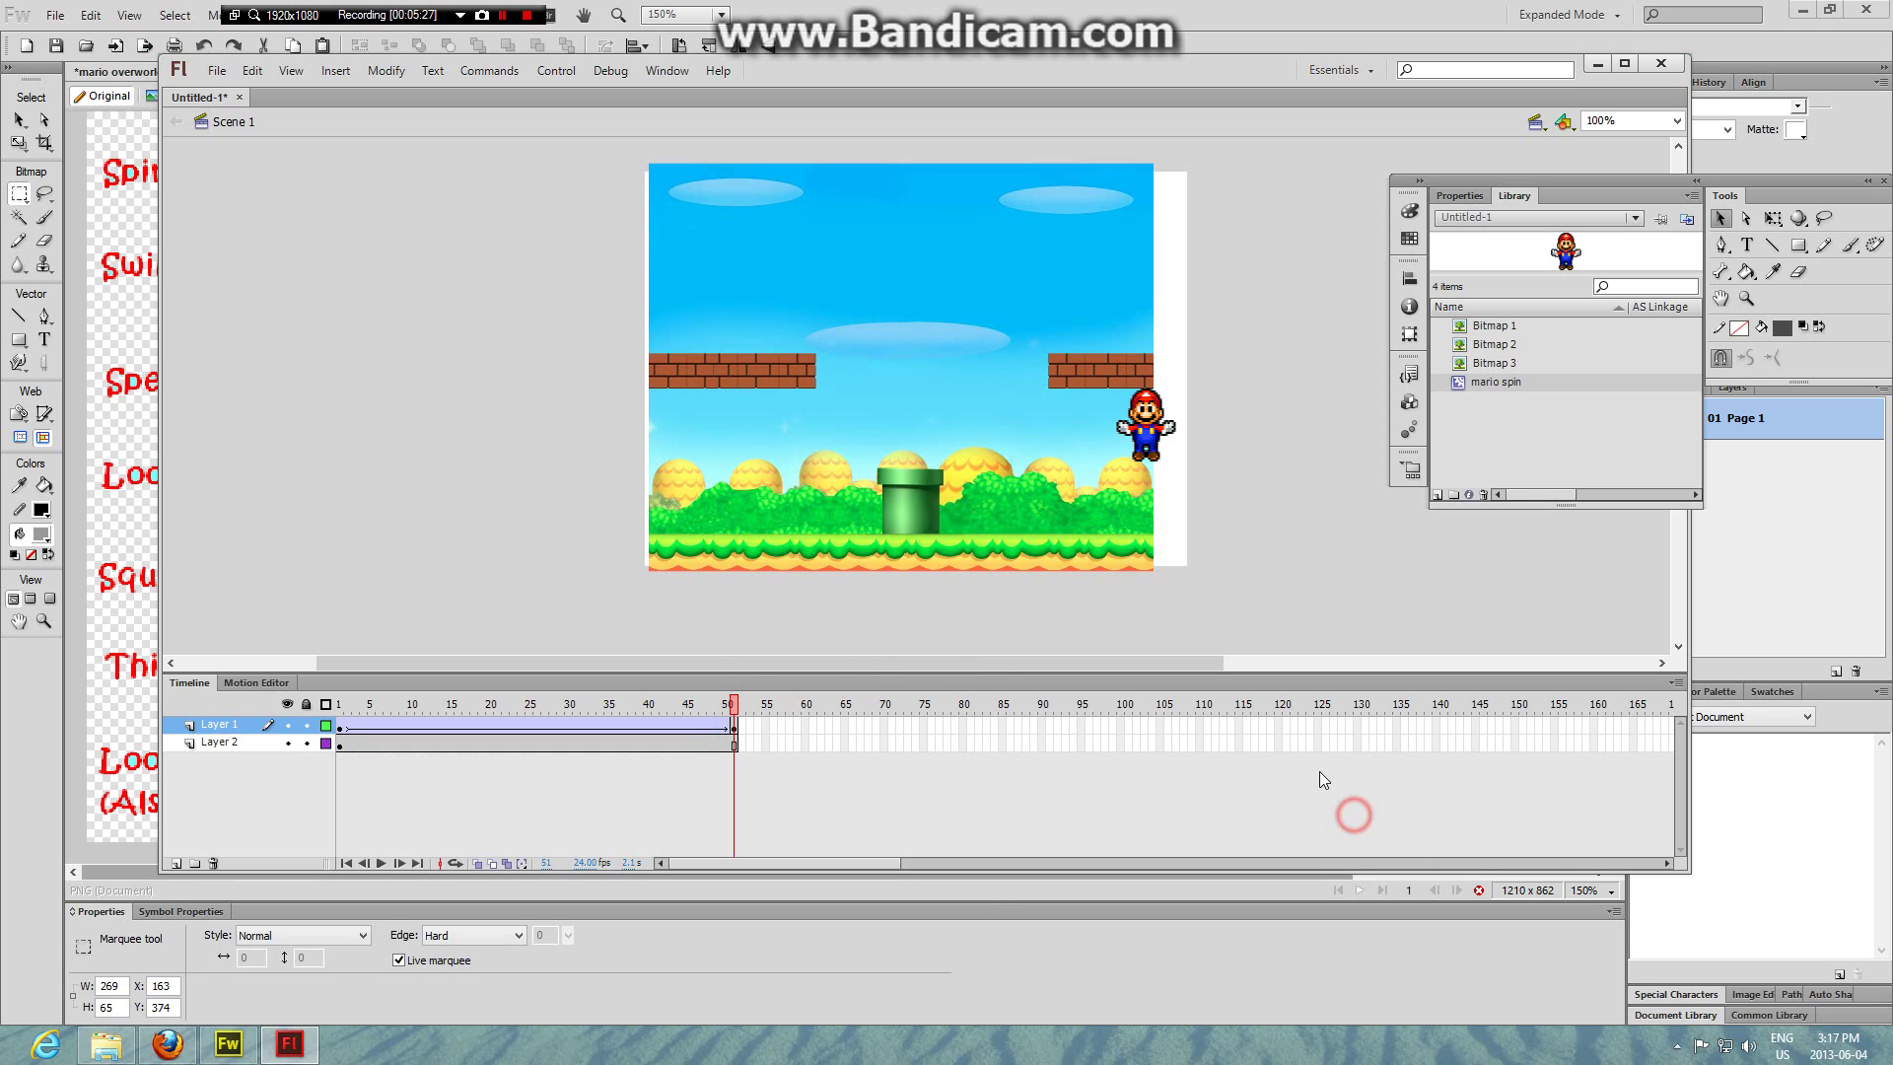
left_click(1161, 412)
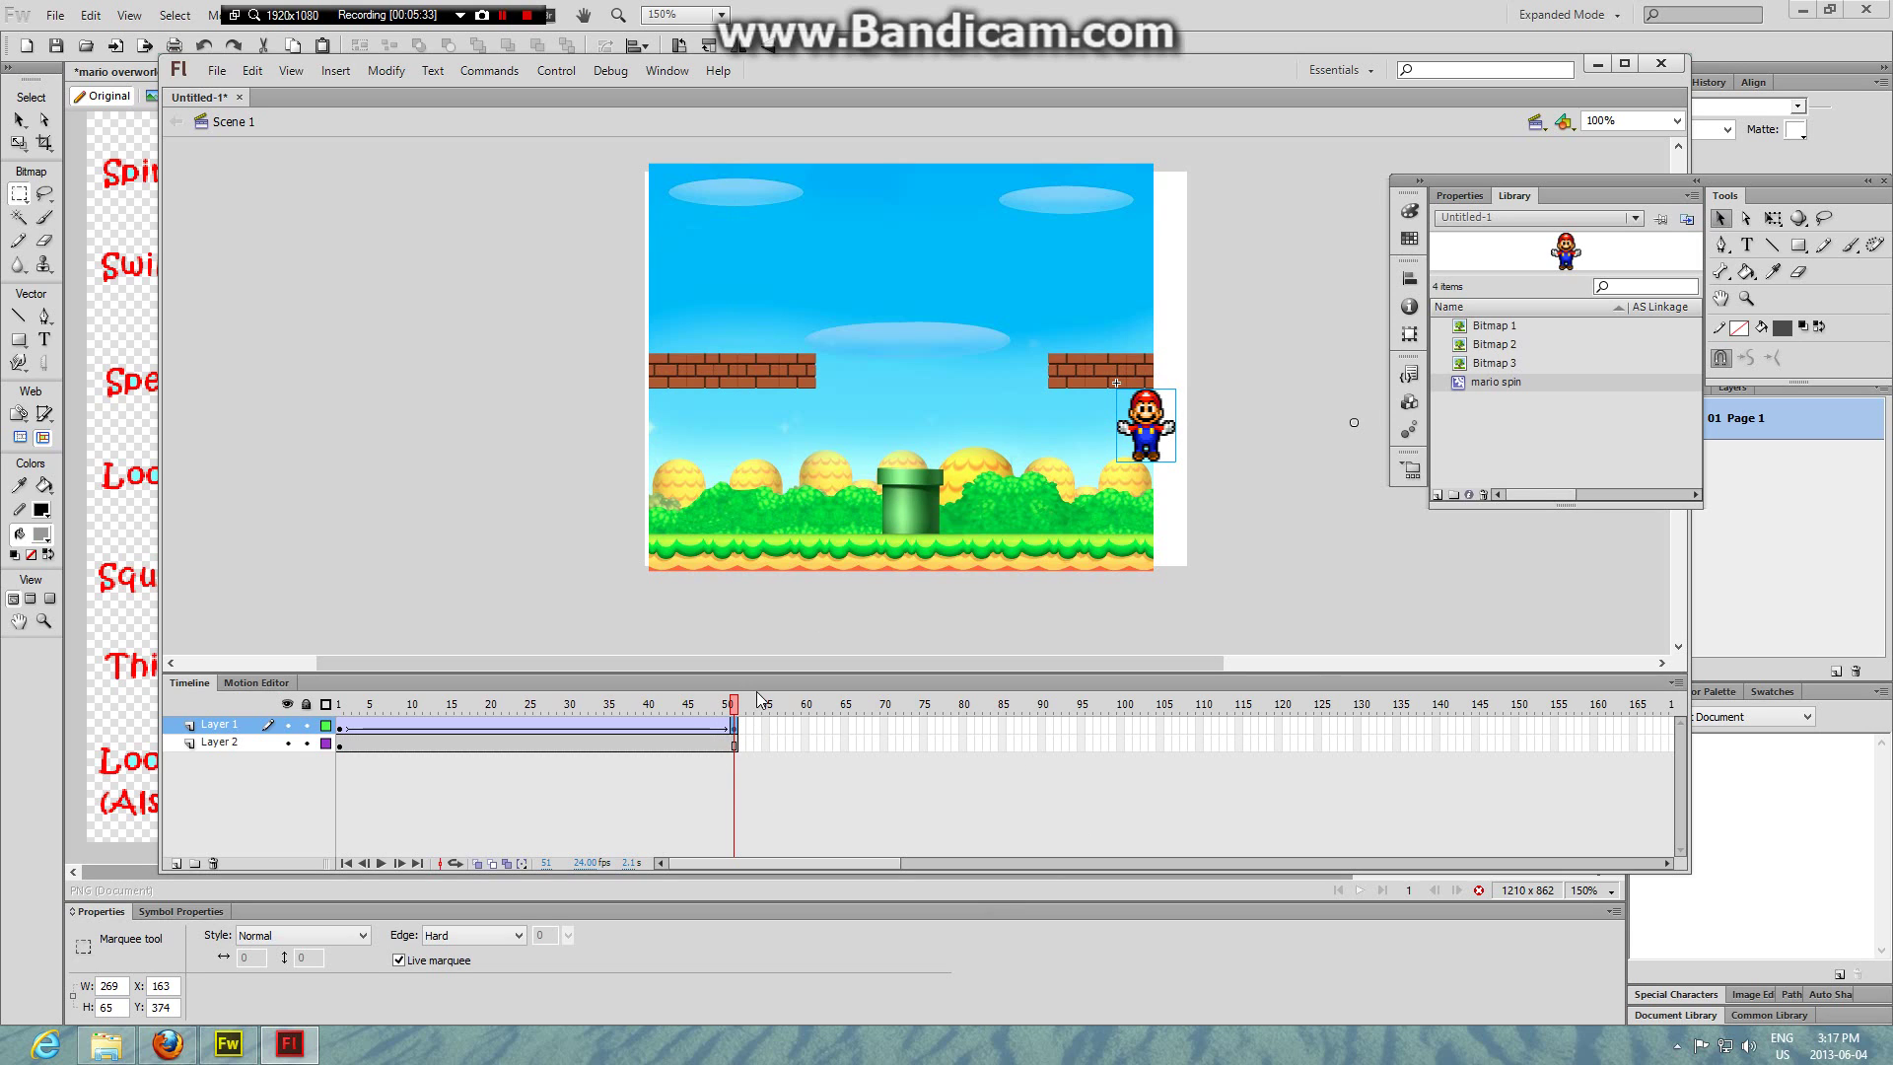
left_click_drag(744, 716, 337, 727)
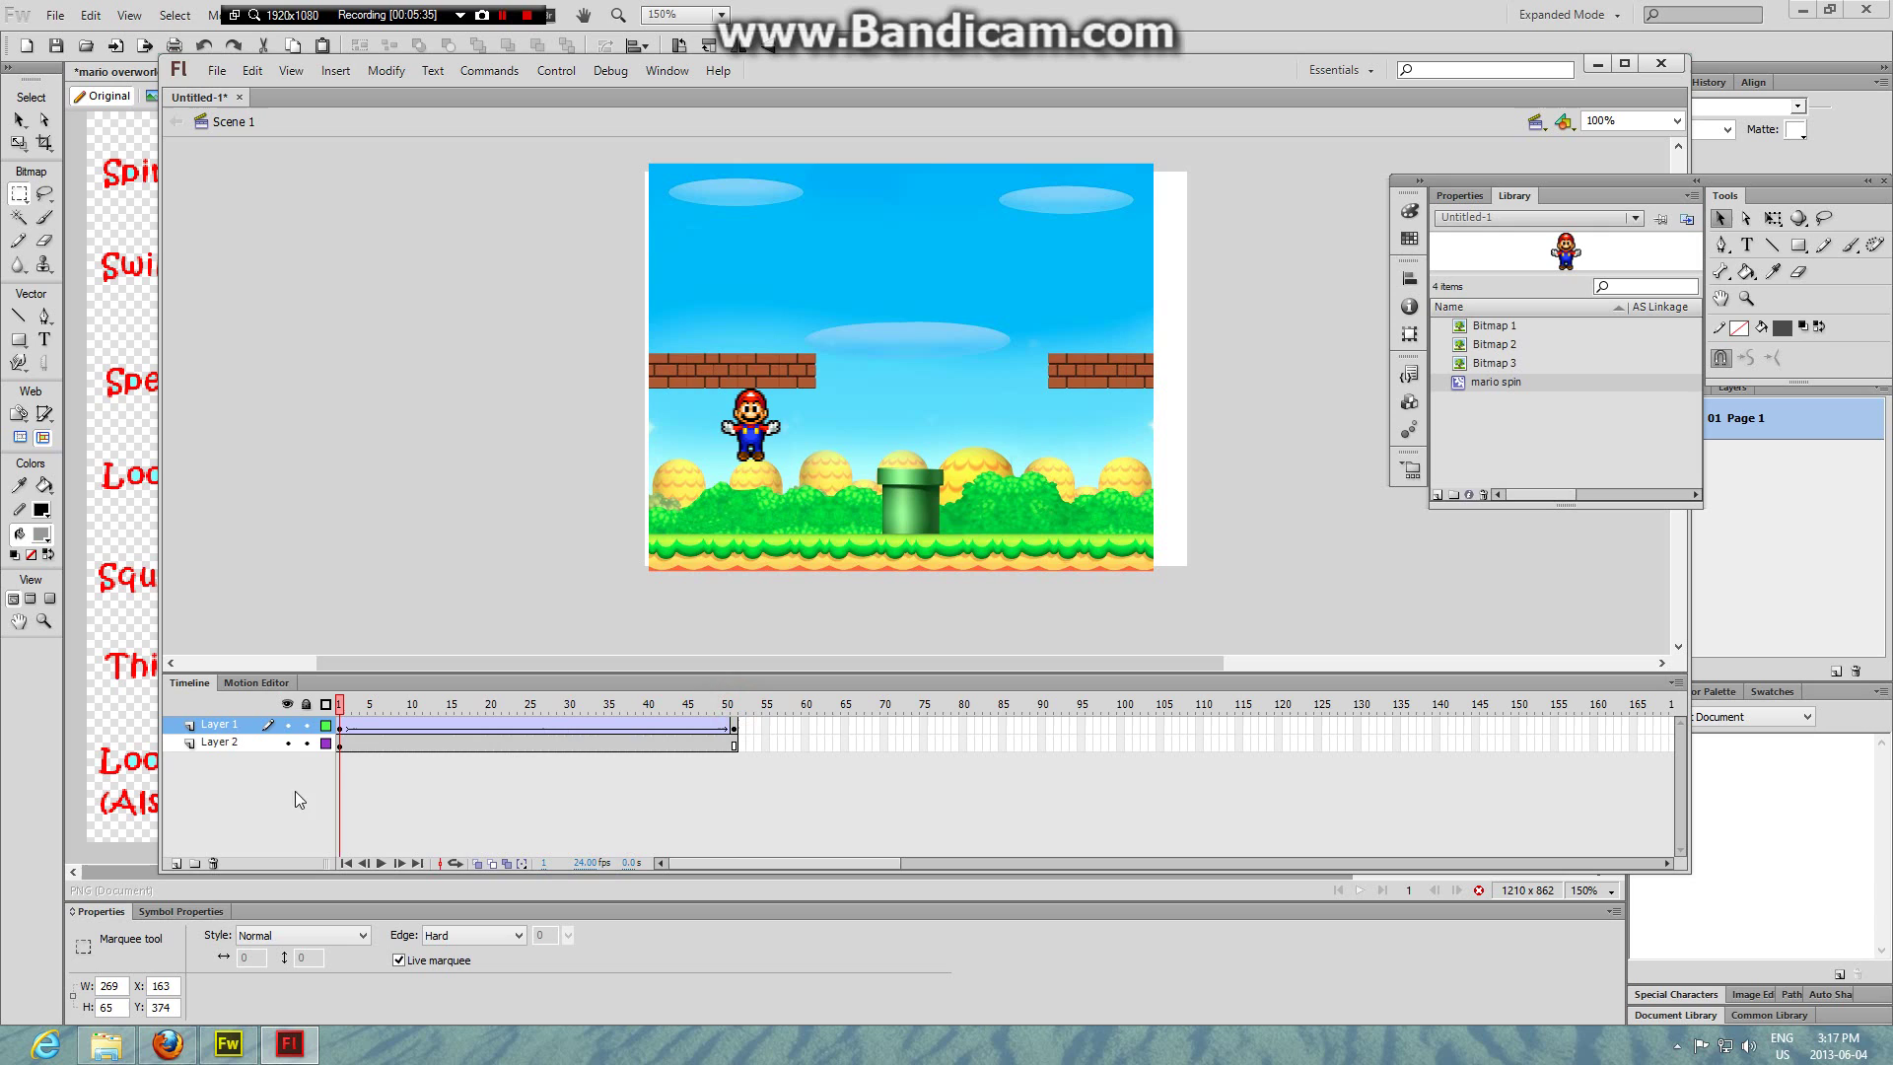
- Scrub and play Mario's tween on stage, pausing at frame 45
mouse_move(357, 814)
left_mouse_down()
mouse_move(730, 814)
mouse_move(148, 842)
mouse_move(386, 897)
mouse_move(425, 878)
mouse_move(365, 838)
left_mouse_up()
left_click(382, 864)
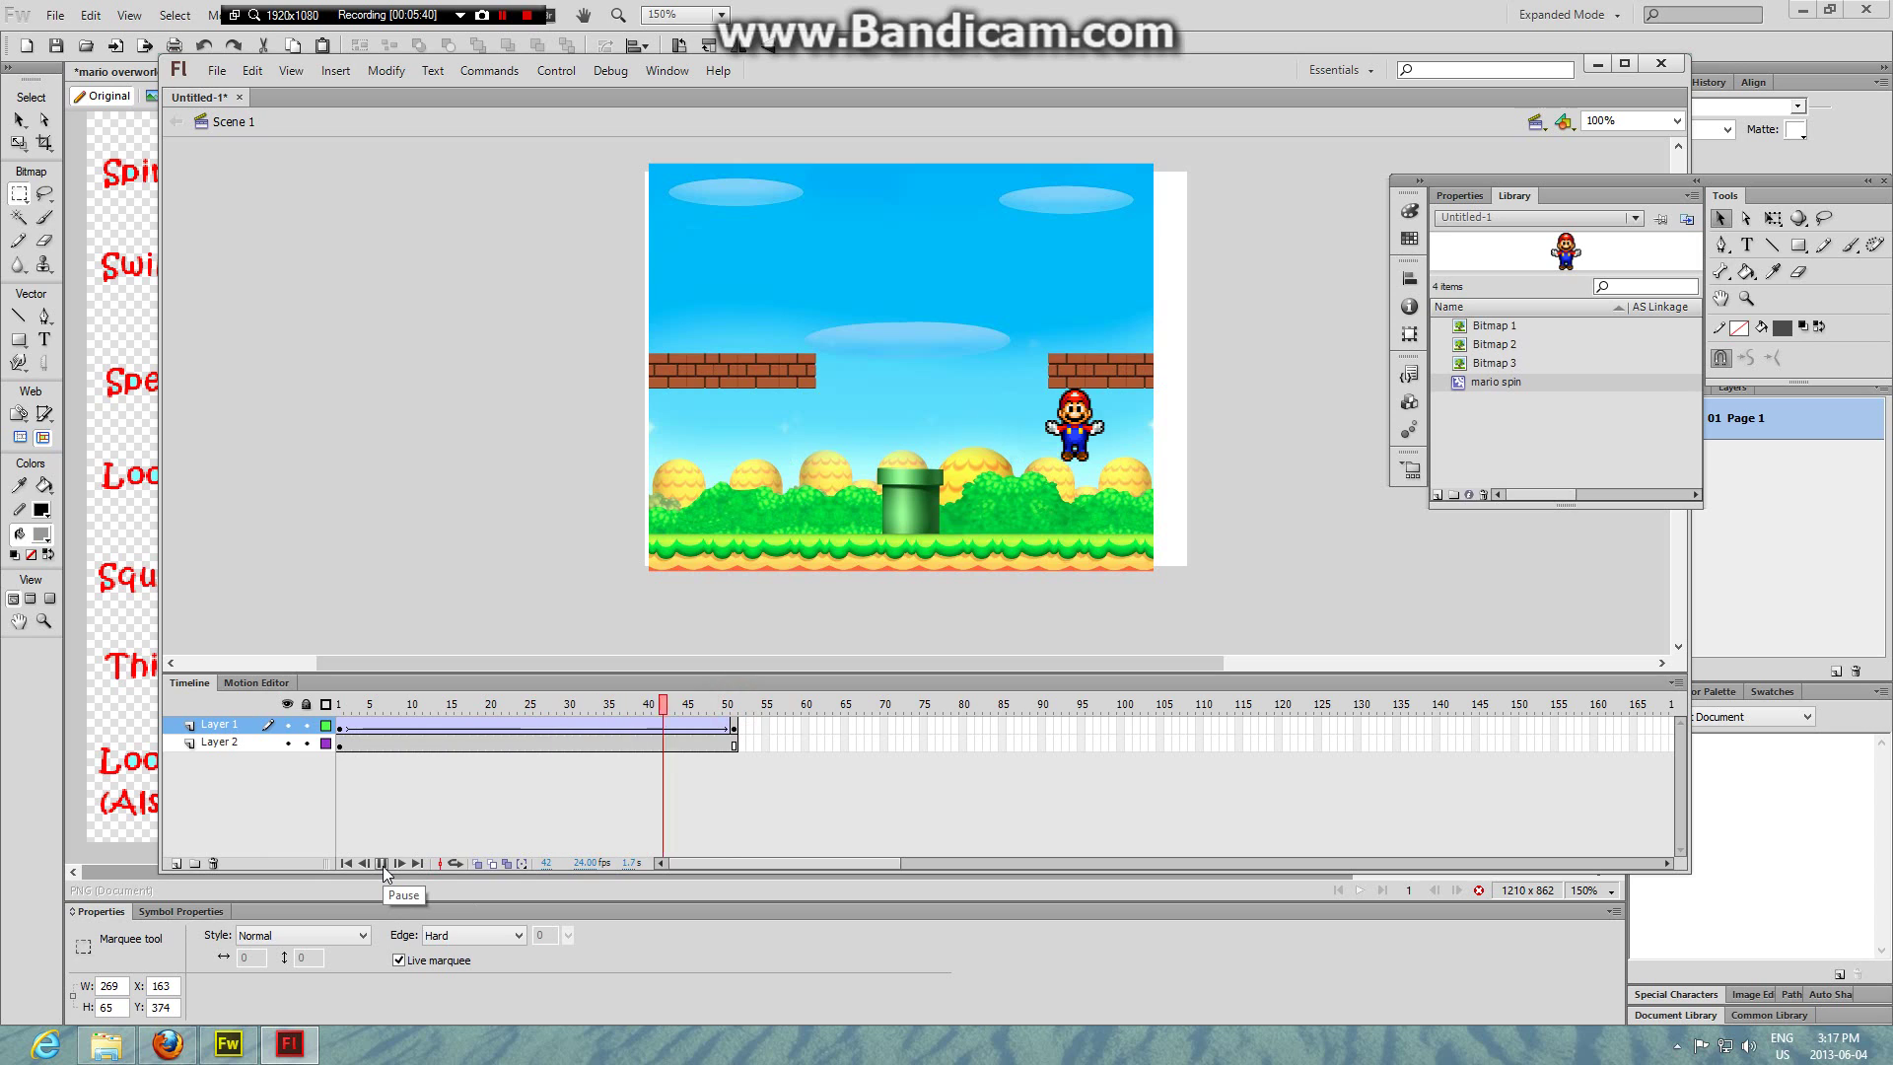
left_click(383, 864)
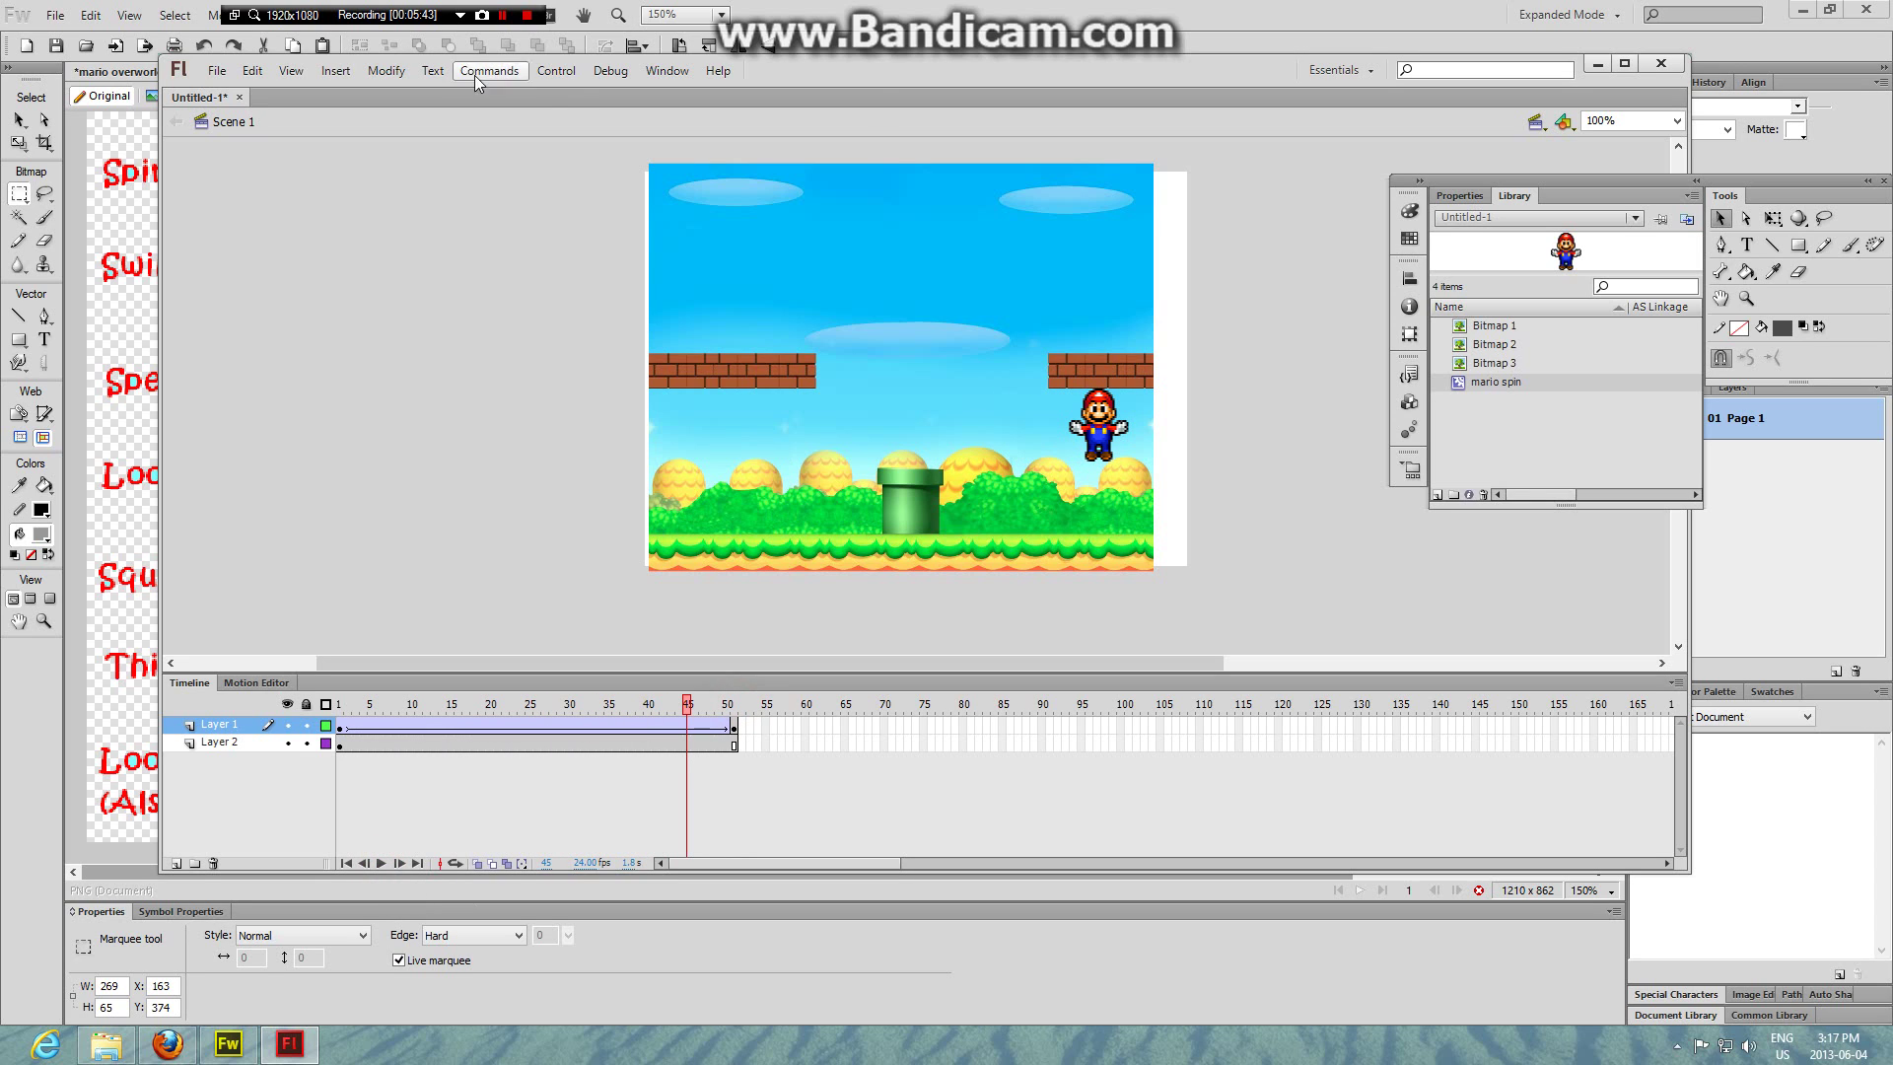
- Test the movie with Control > Test Movie > Test, then close the player window
left_click(559, 76)
left_click(619, 219)
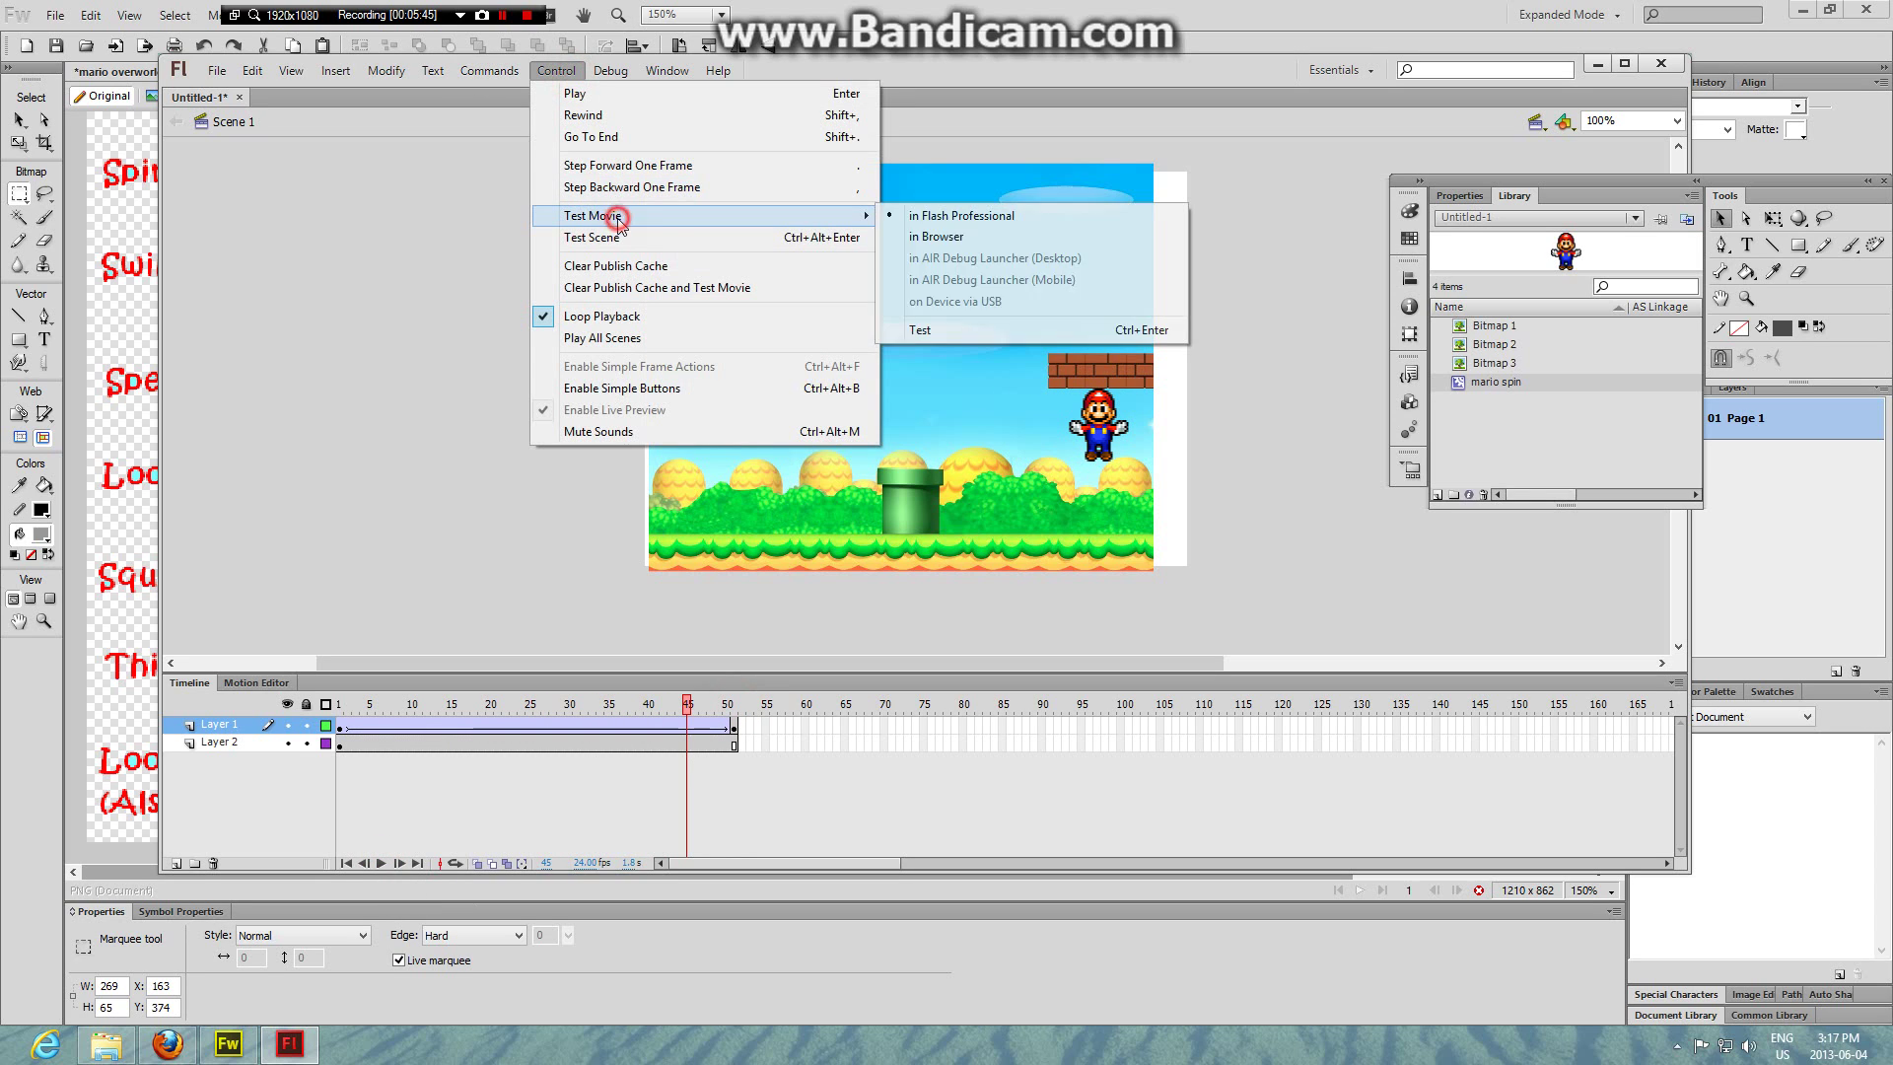
left_click(971, 333)
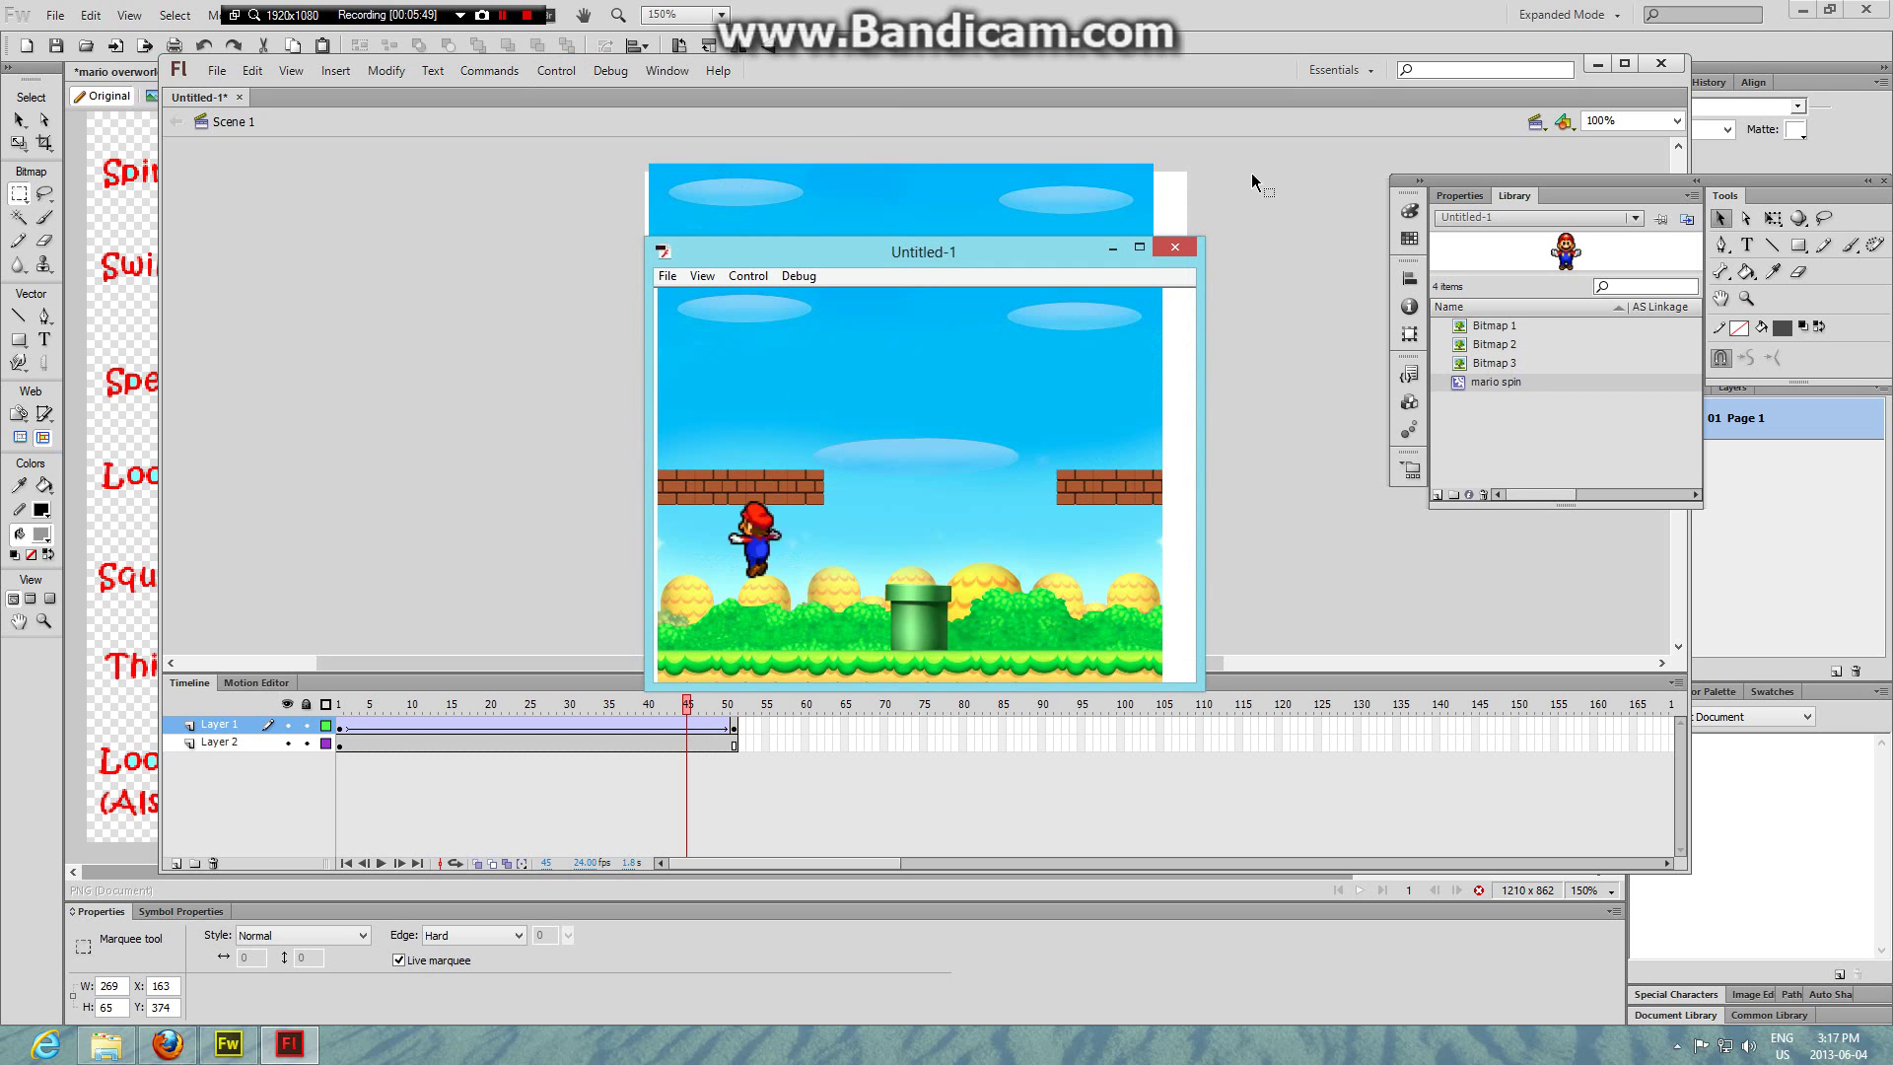
left_click(1175, 246)
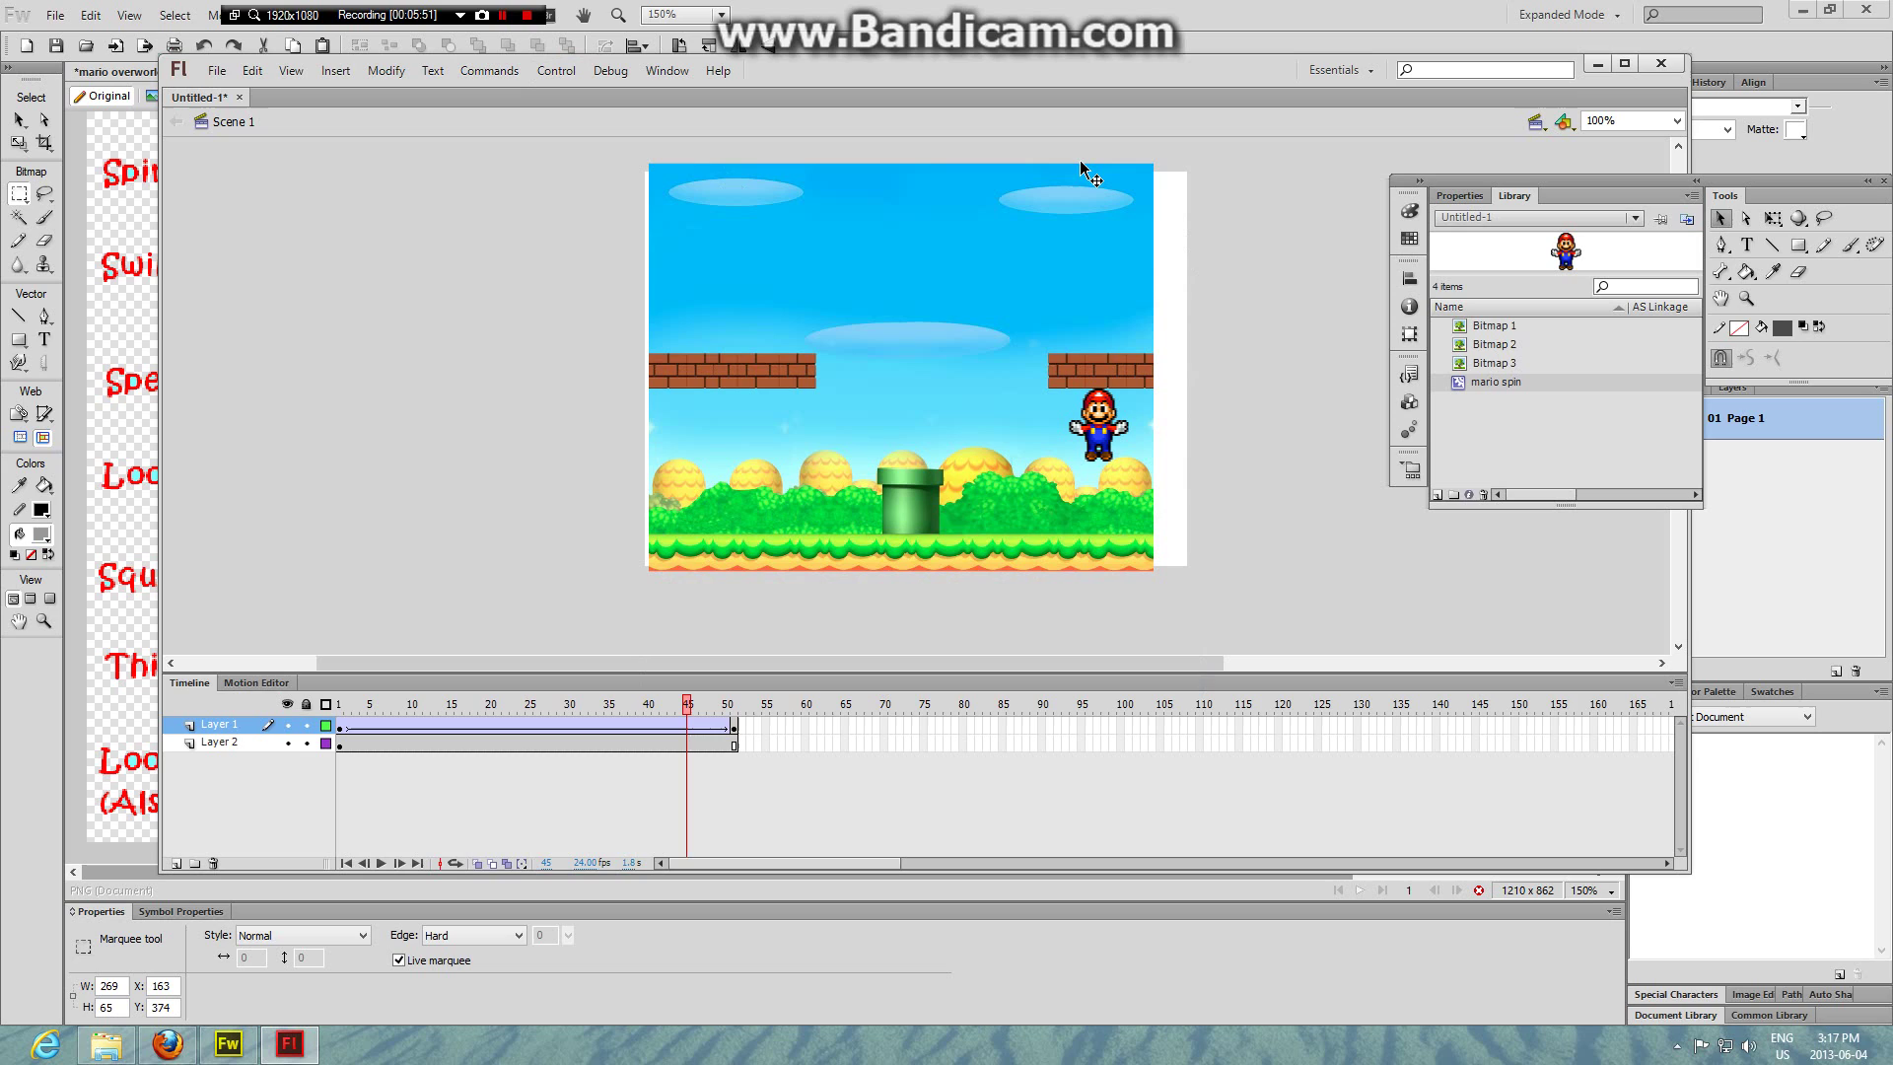